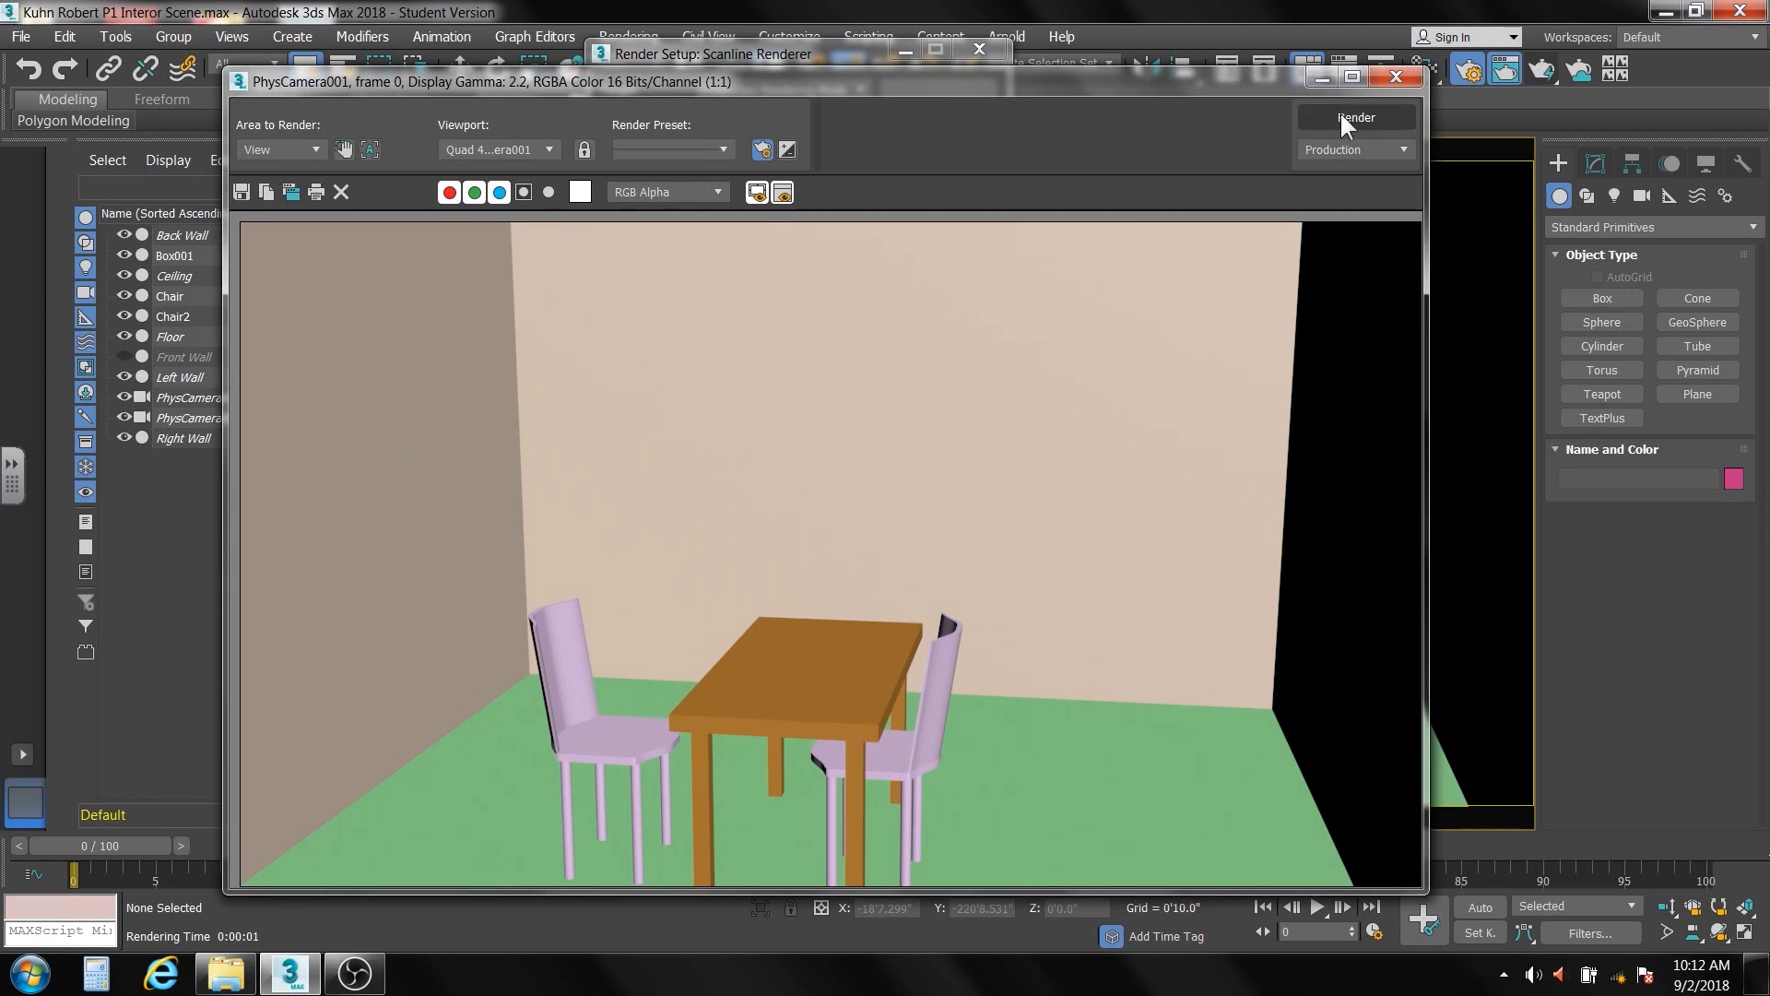
Close the rendered image, set the render output size to 480x270 and close the render setup
left_click(1393, 75)
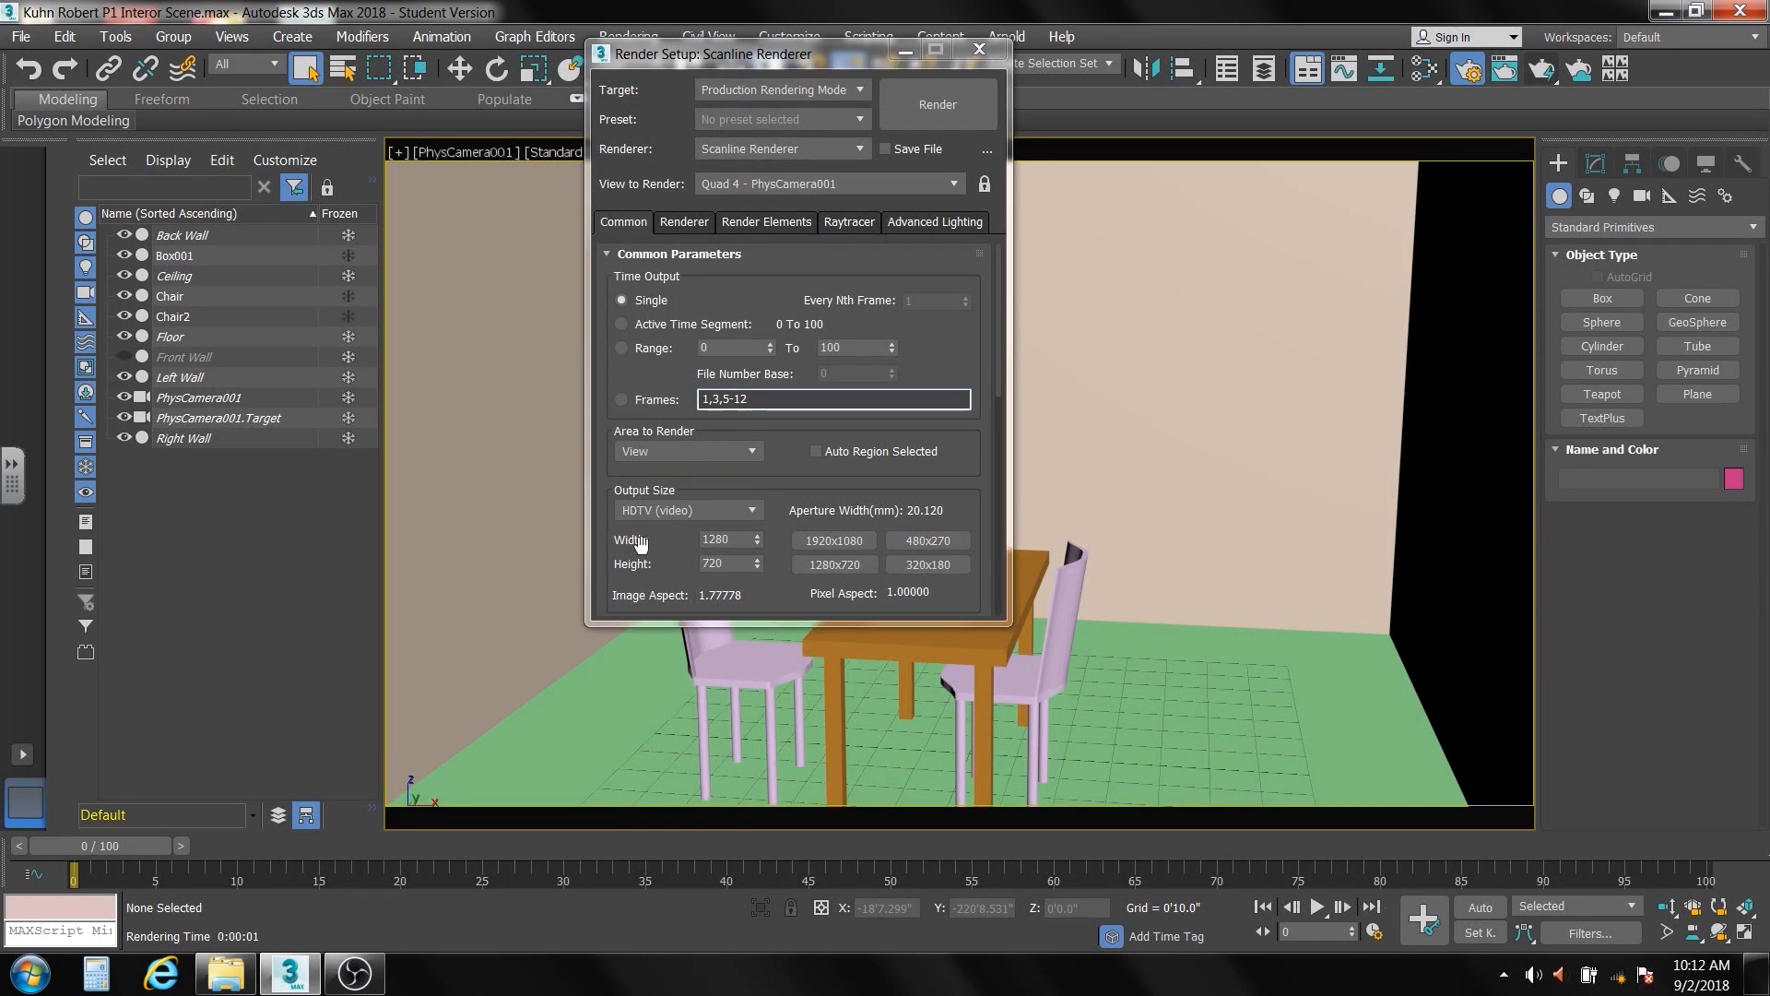
left_click(927, 540)
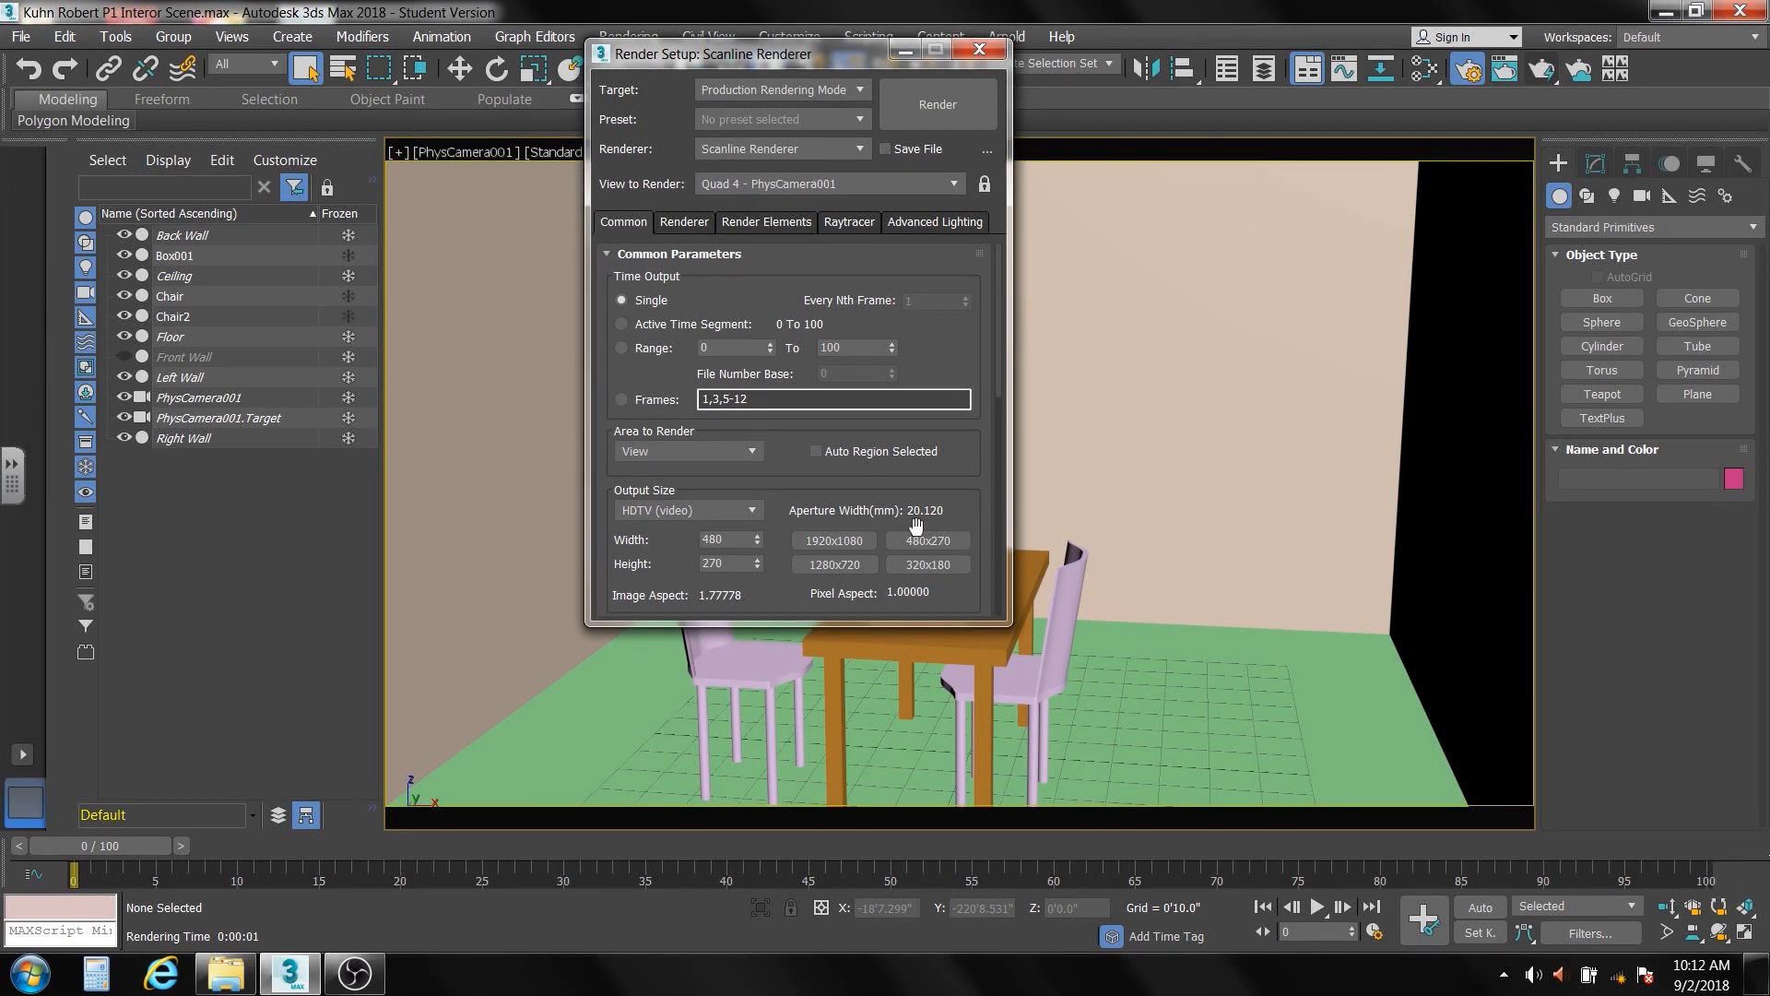
left_click(979, 49)
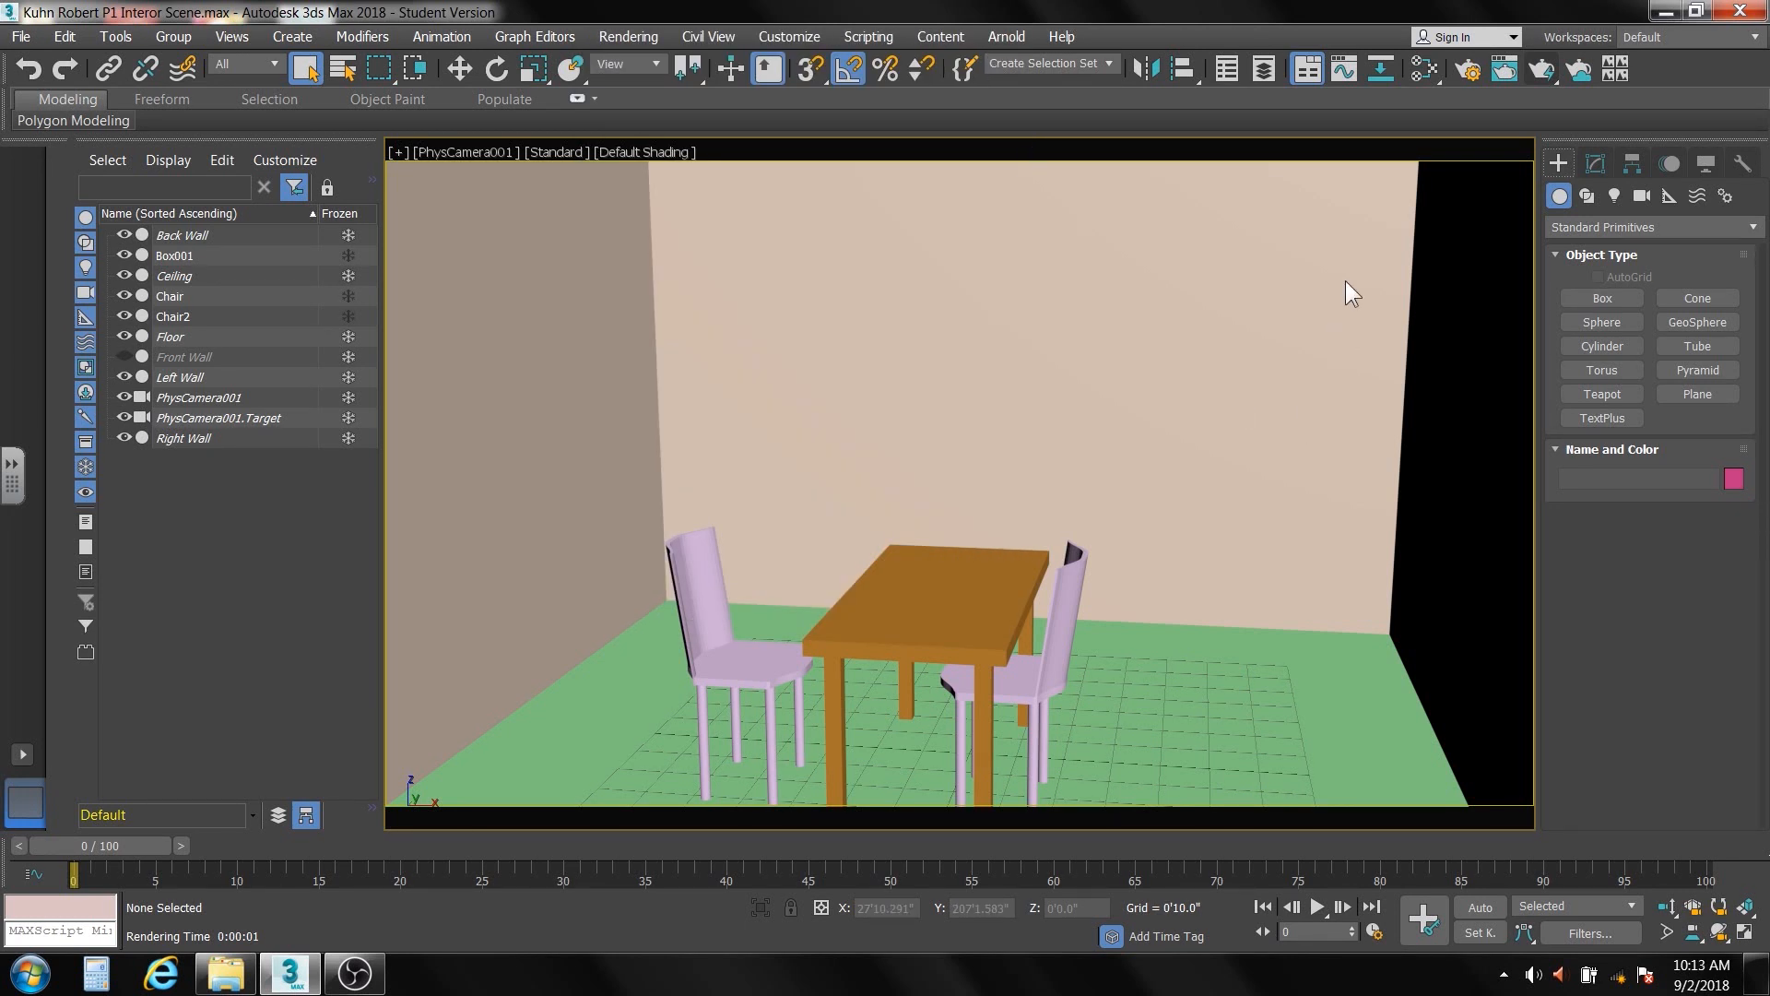
Open the Slate Material Editor, widen its window and add a Scanline Standard material to the node view
left_click(1425, 66)
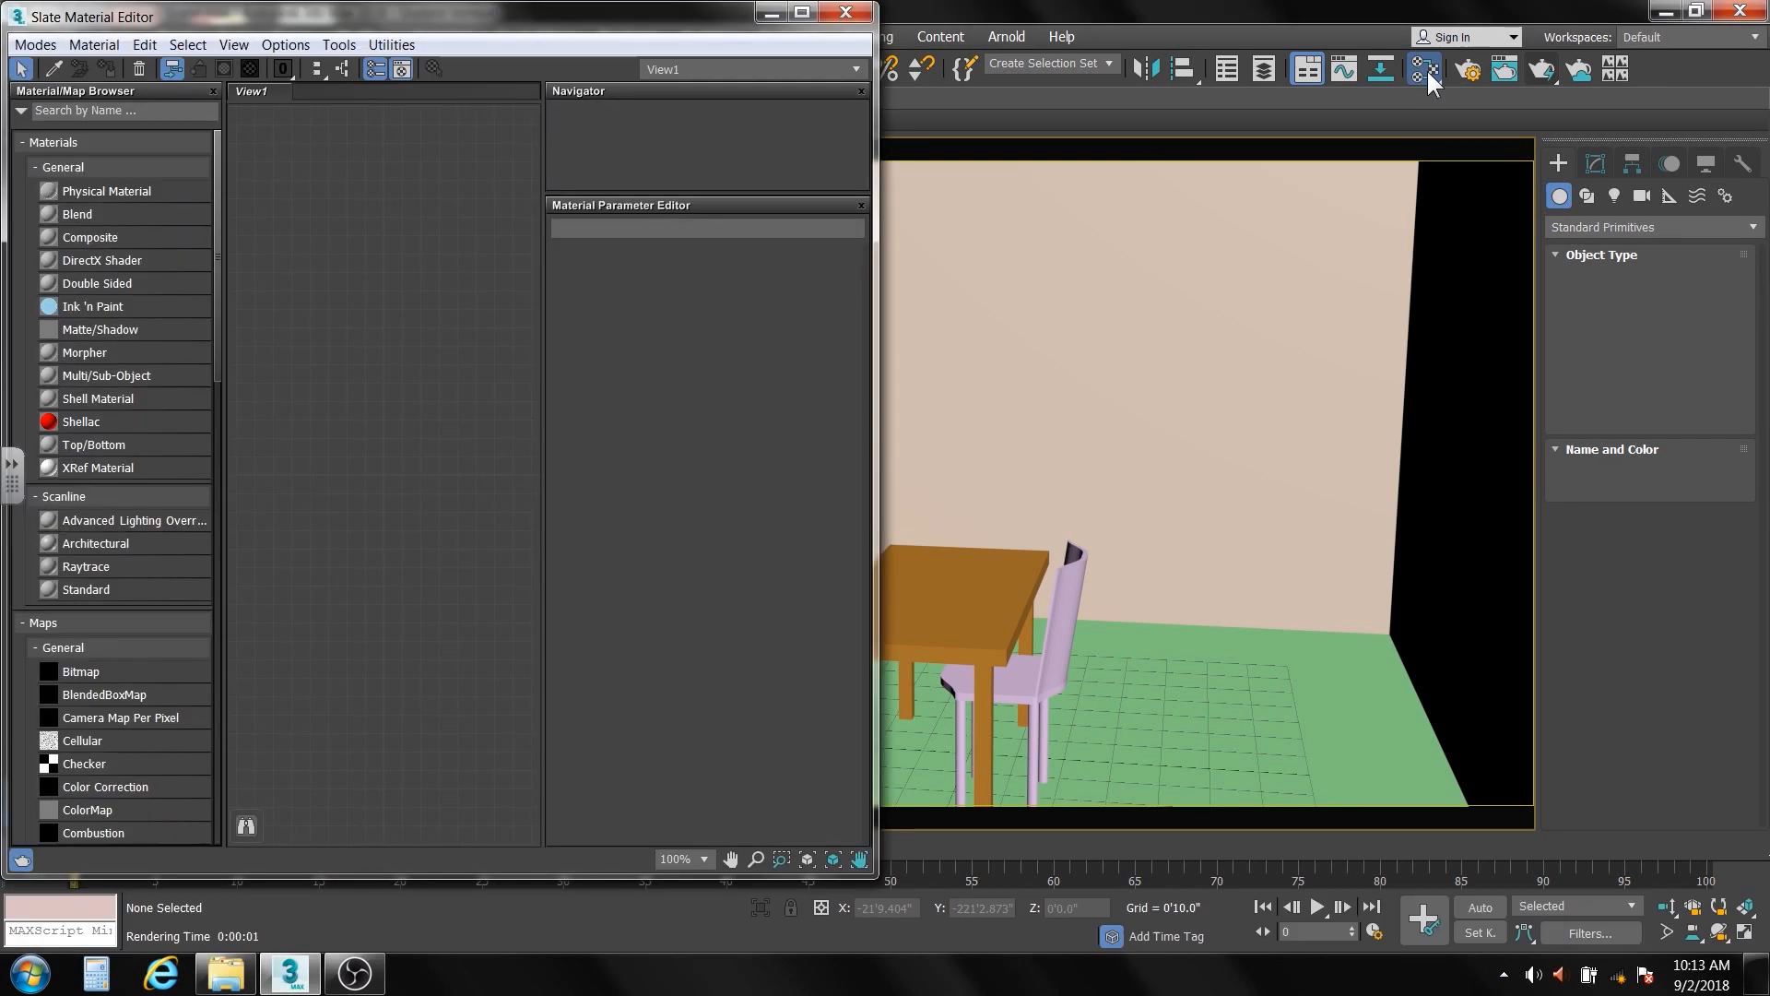
left_click_drag(433, 20, 903, 48)
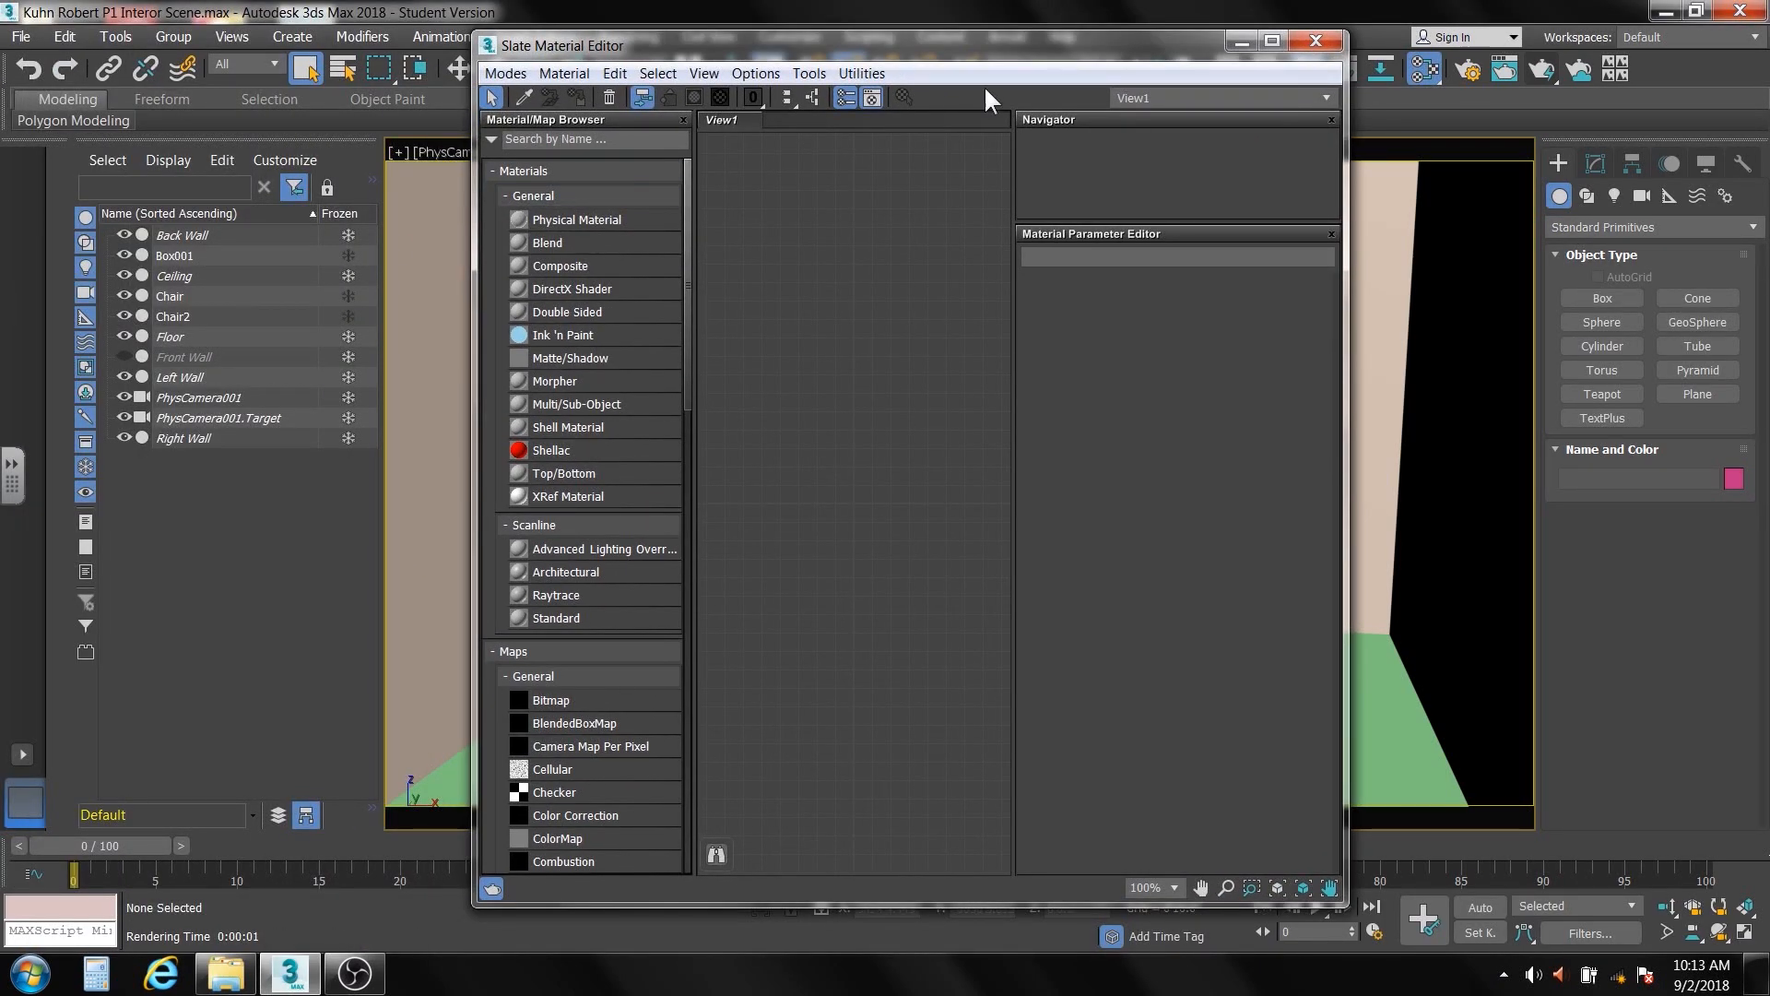
left_click_drag(1097, 46, 750, 50)
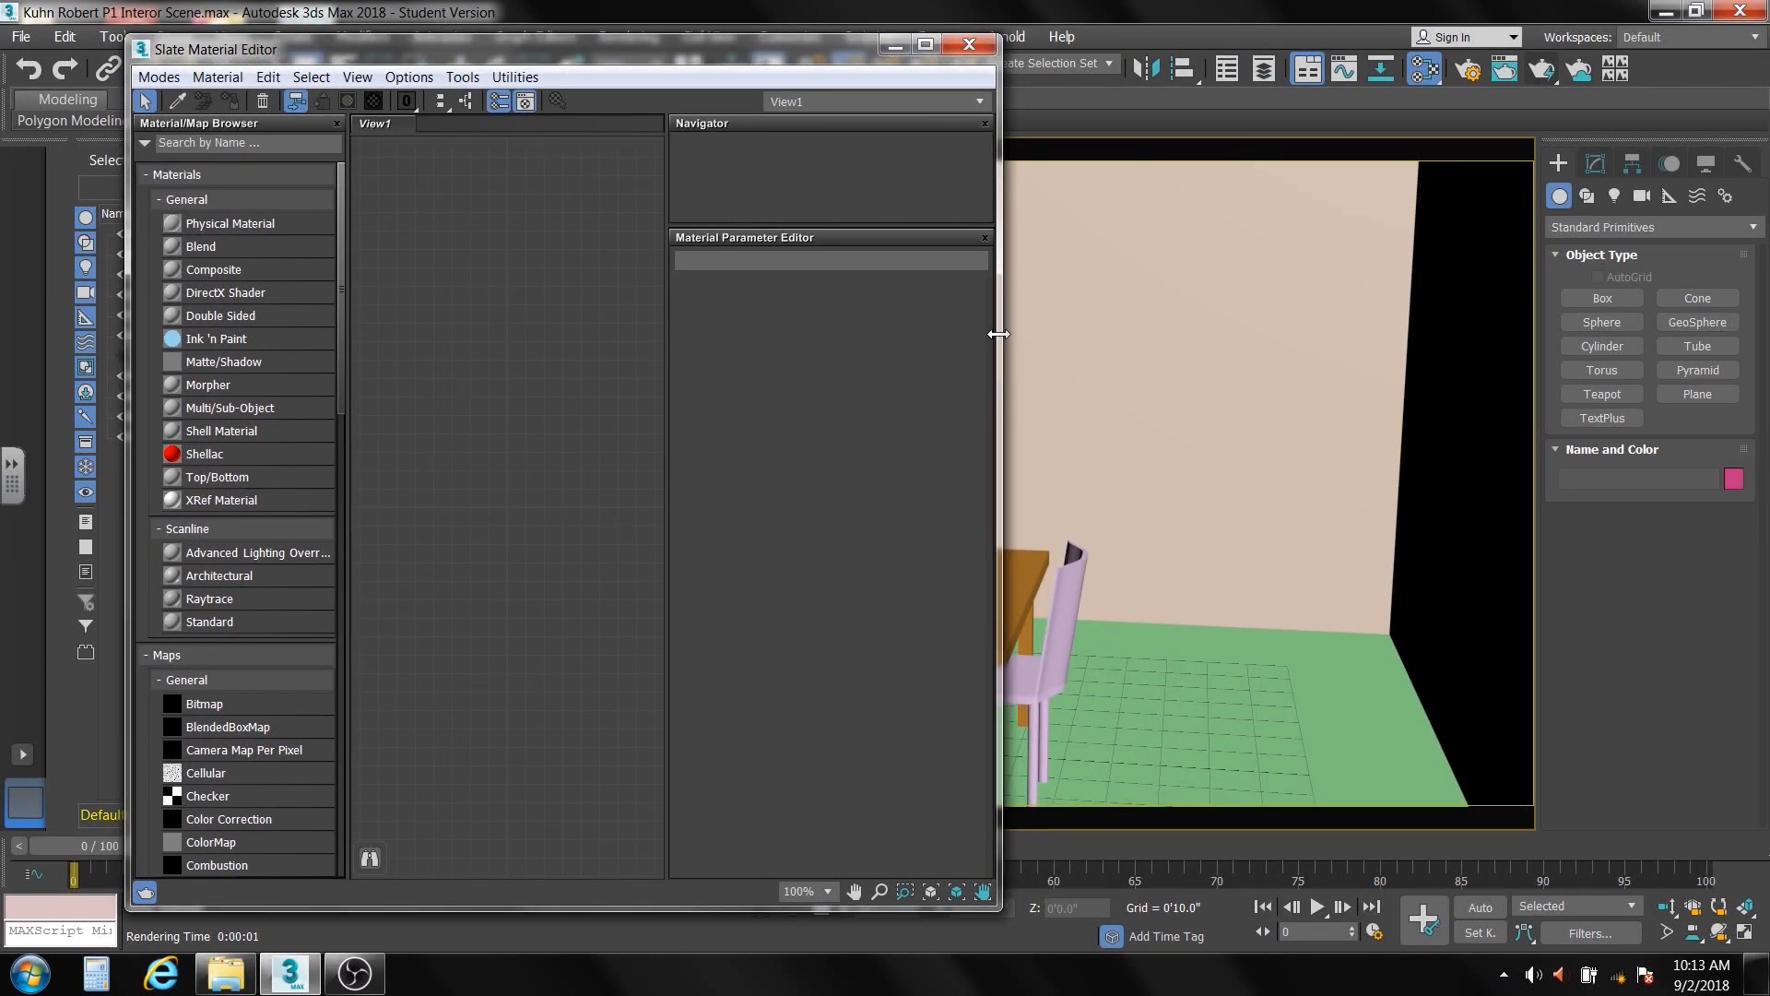
left_click_drag(999, 333, 1231, 332)
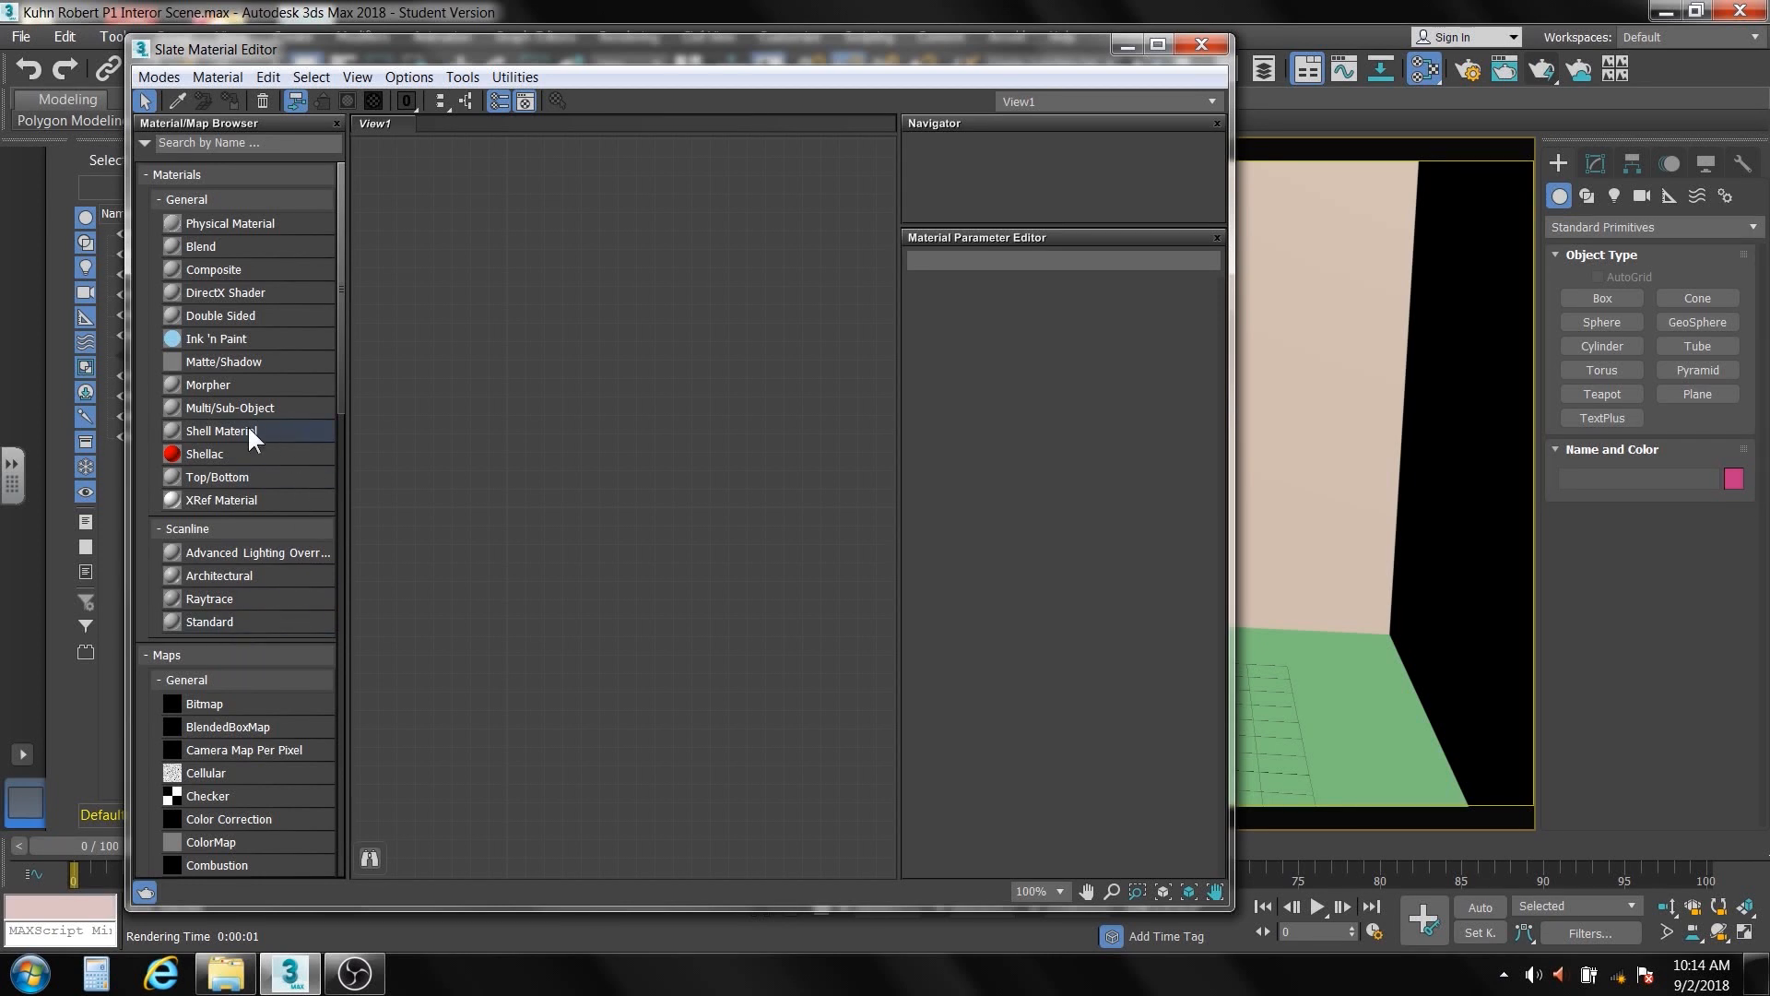
double_click(199, 621)
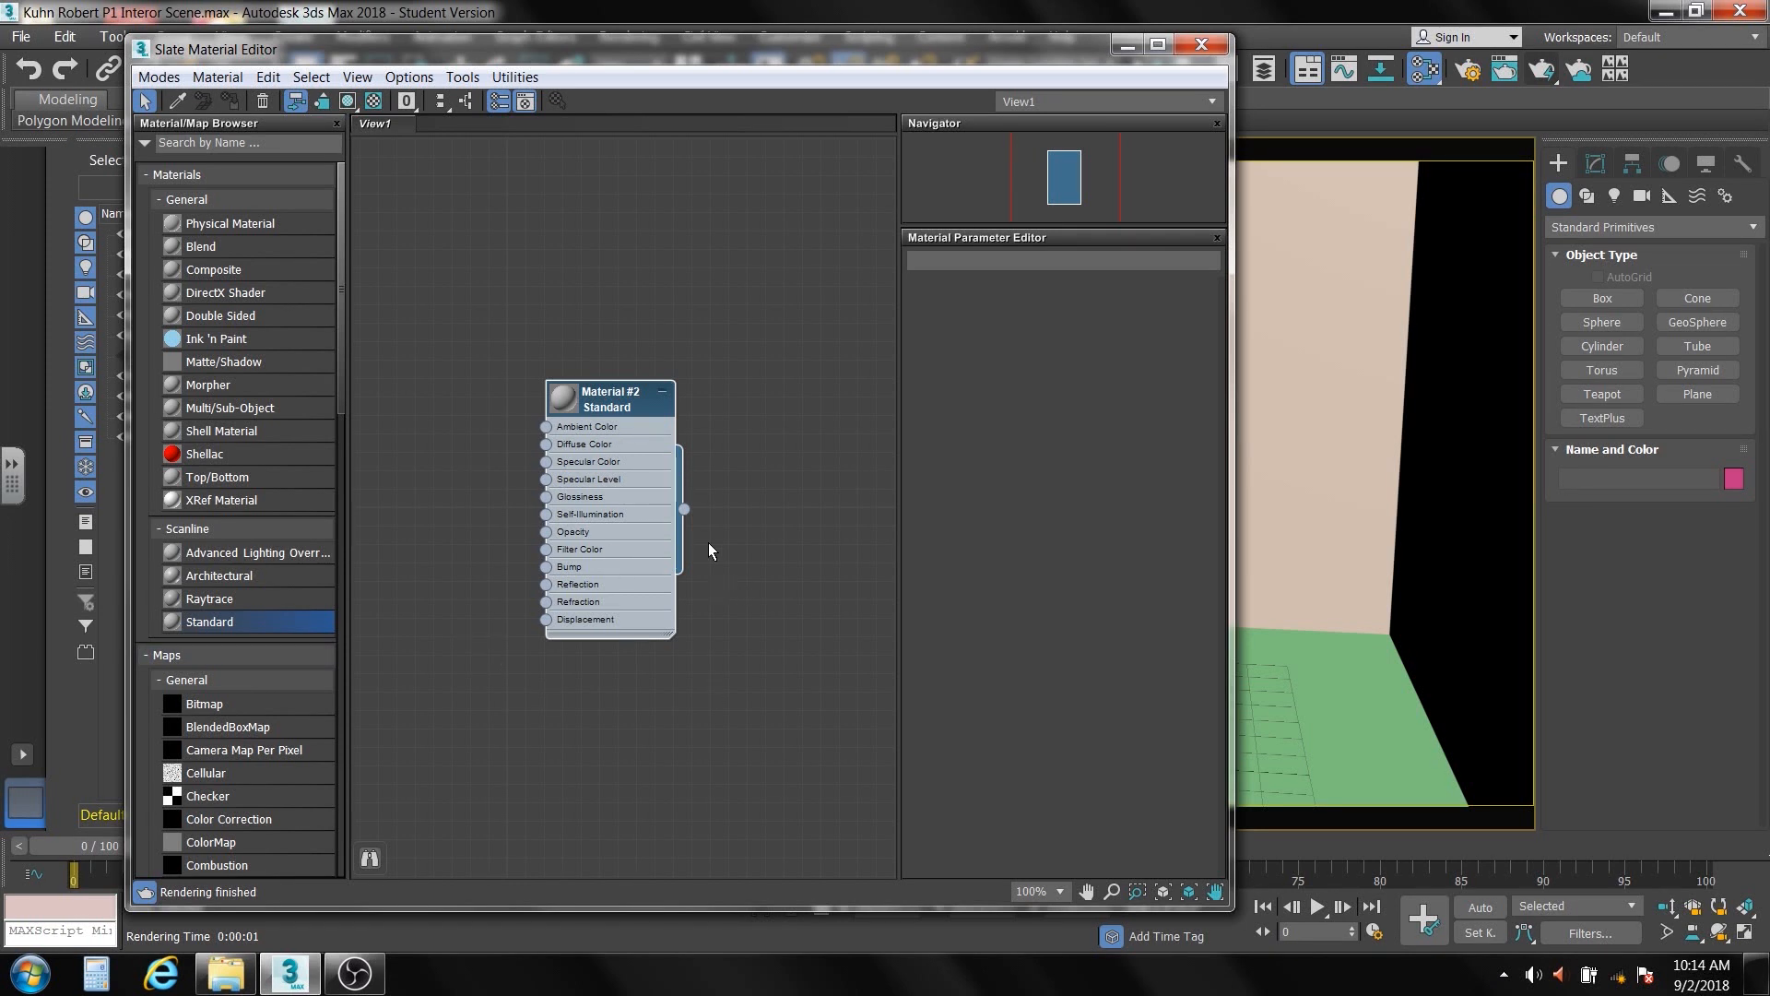
Minimize the material editor and unfreeze all frozen walls, the ceiling, the floor, and the camera with its target
left_click(1125, 45)
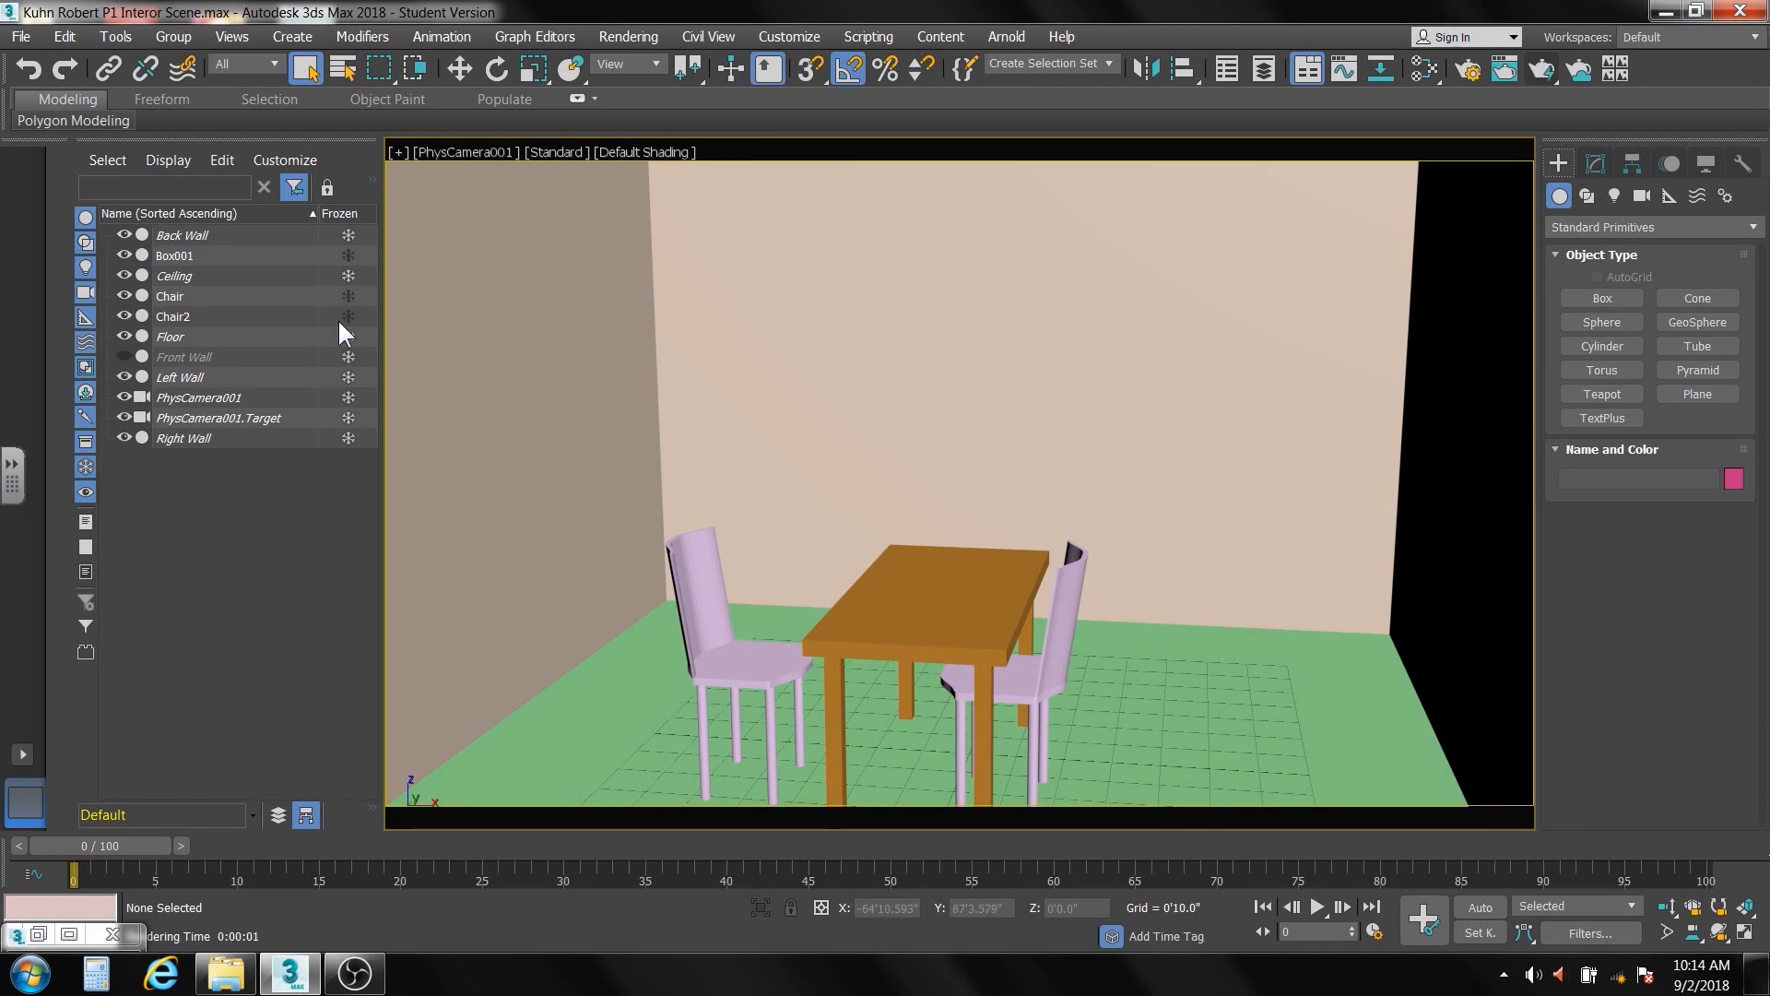
left_click(351, 273)
left_click(348, 337)
left_click(347, 356)
left_click(352, 376)
left_click(352, 397)
left_click(352, 417)
left_click(349, 438)
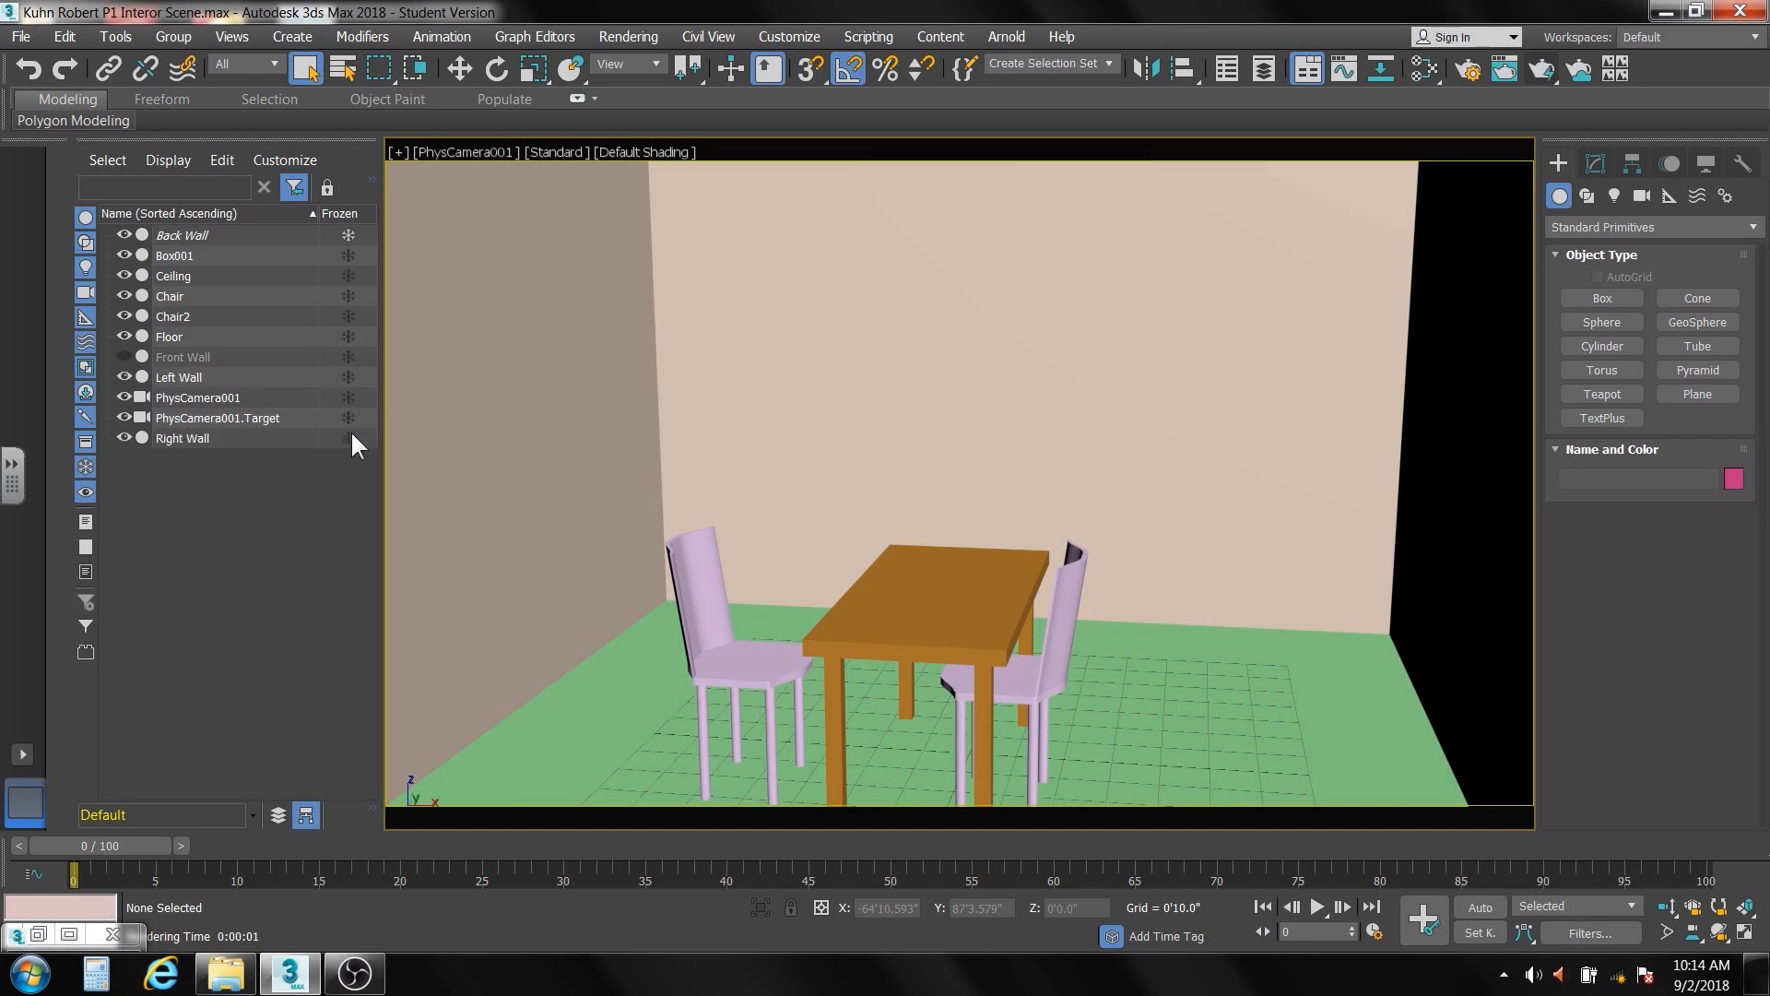
left_click(350, 235)
Select the Left Wall and assign the new Standard material to it from the material node's output
left_click(545, 287)
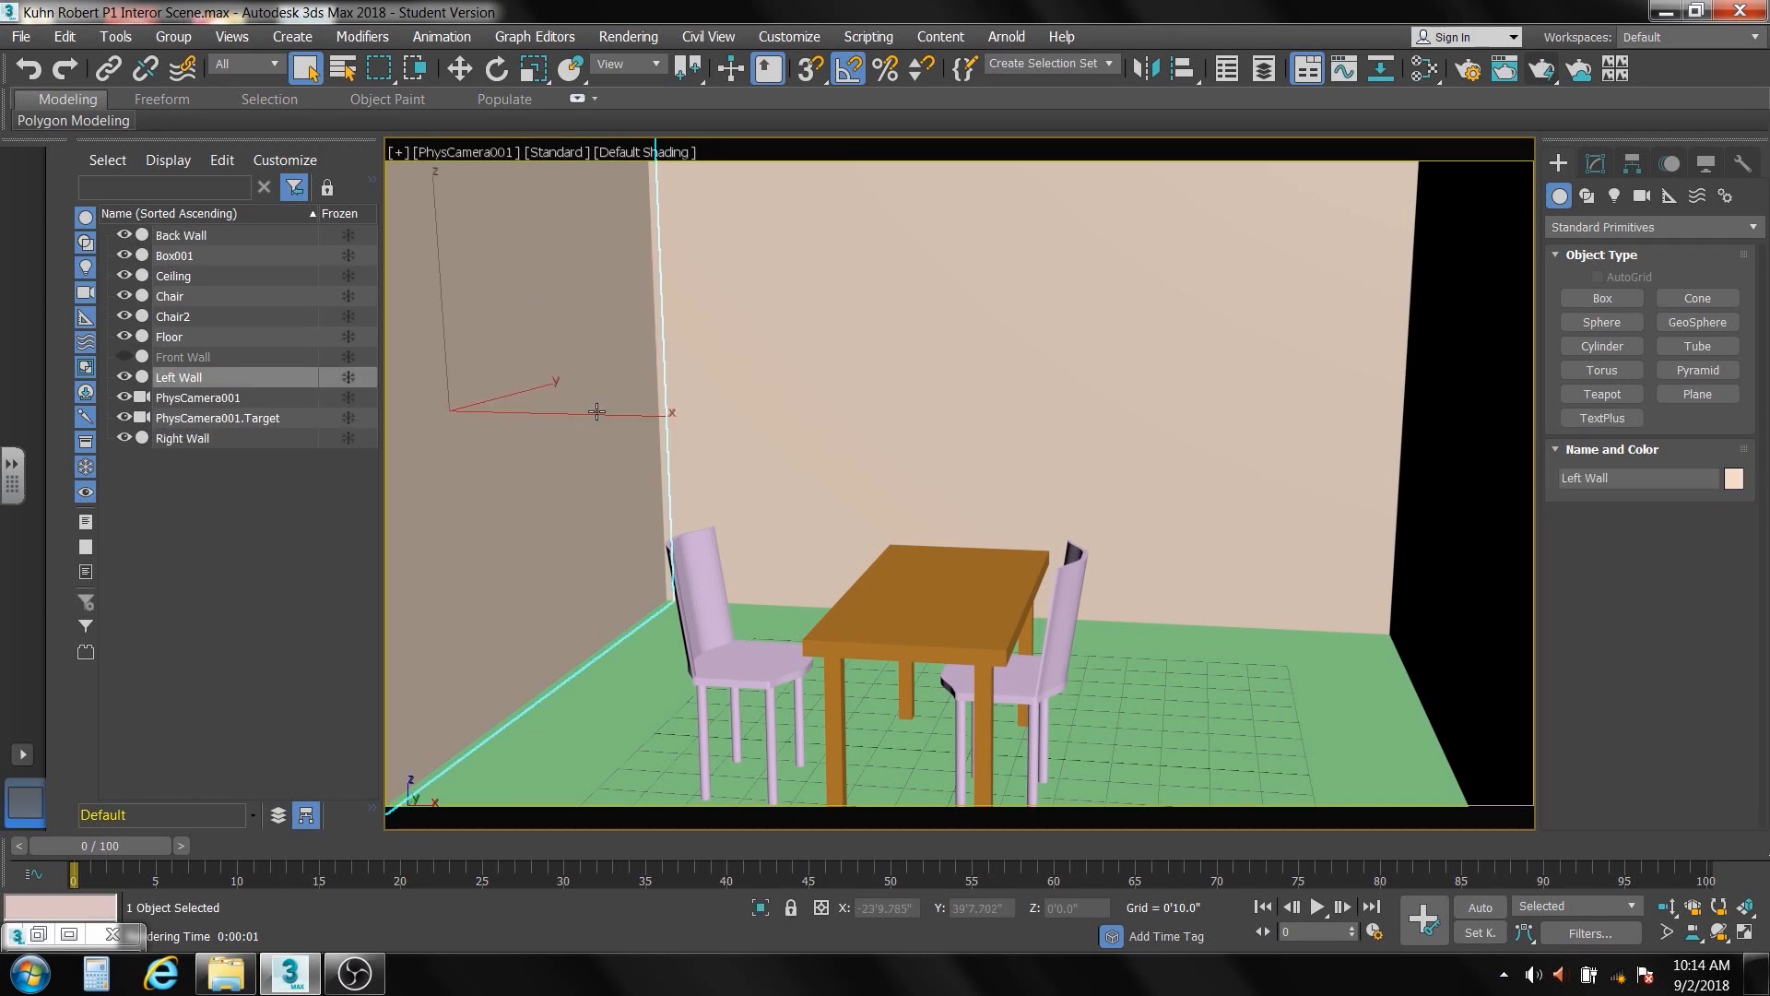
left_click(673, 699)
left_click(712, 656)
left_click(526, 499)
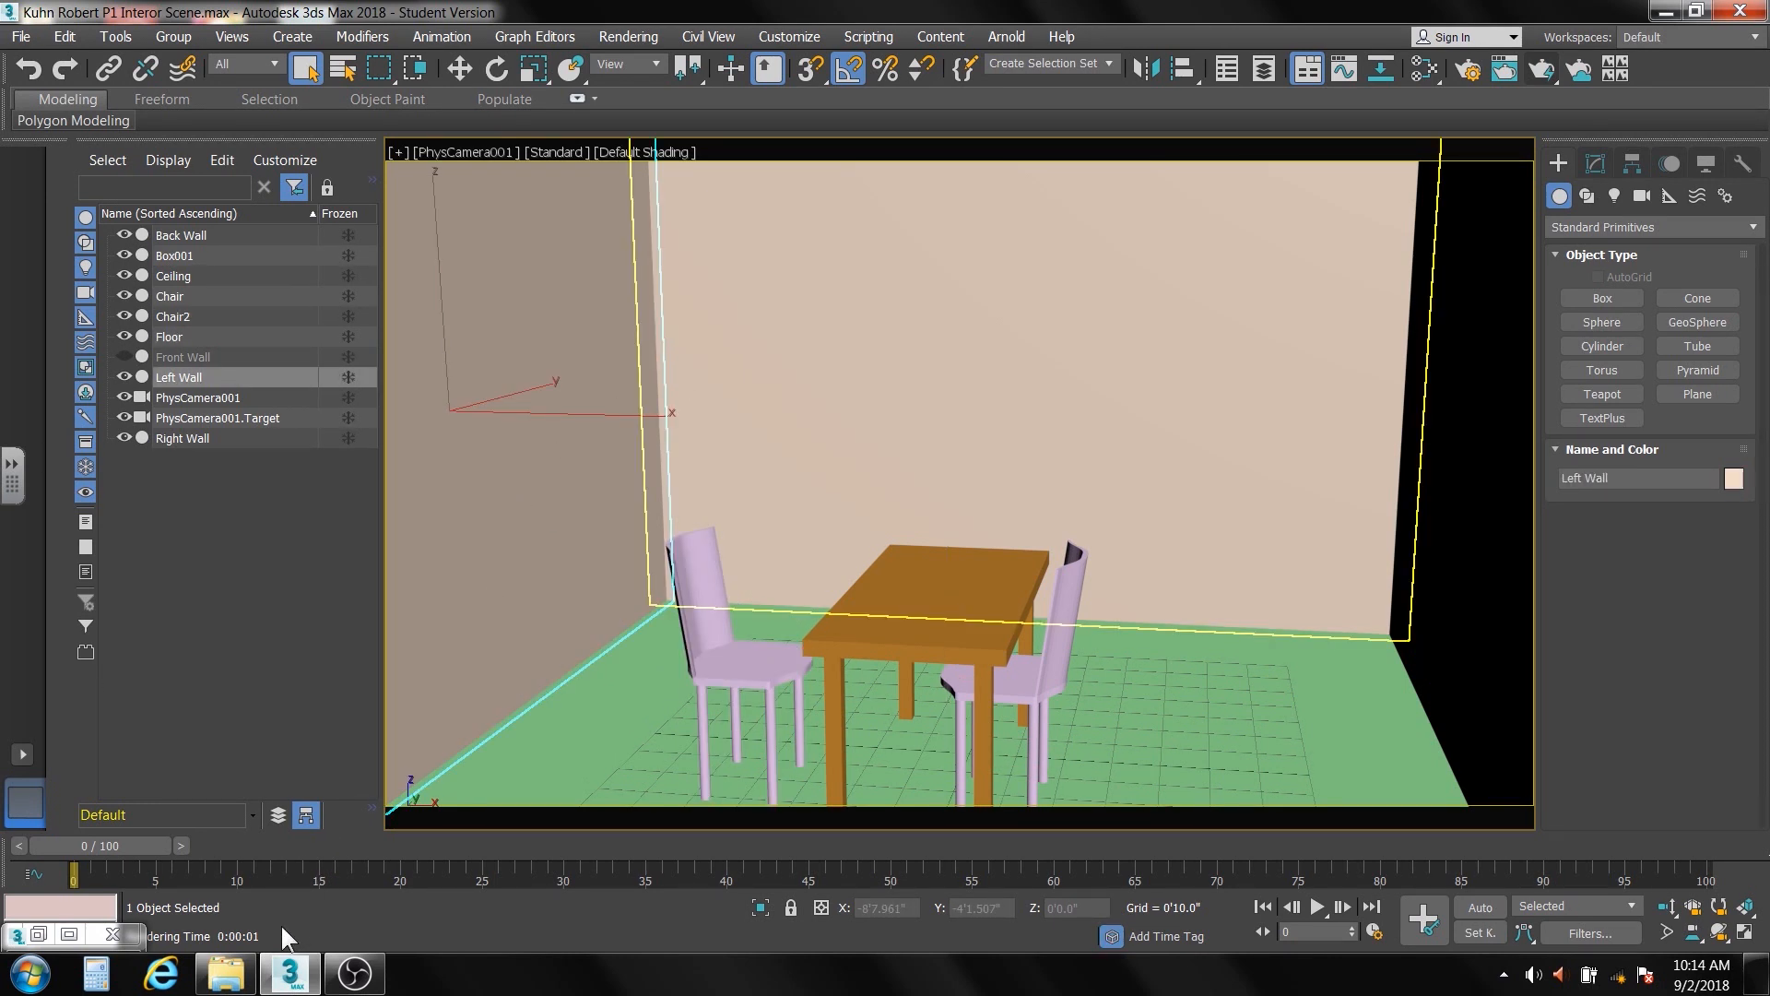
left_click(1424, 70)
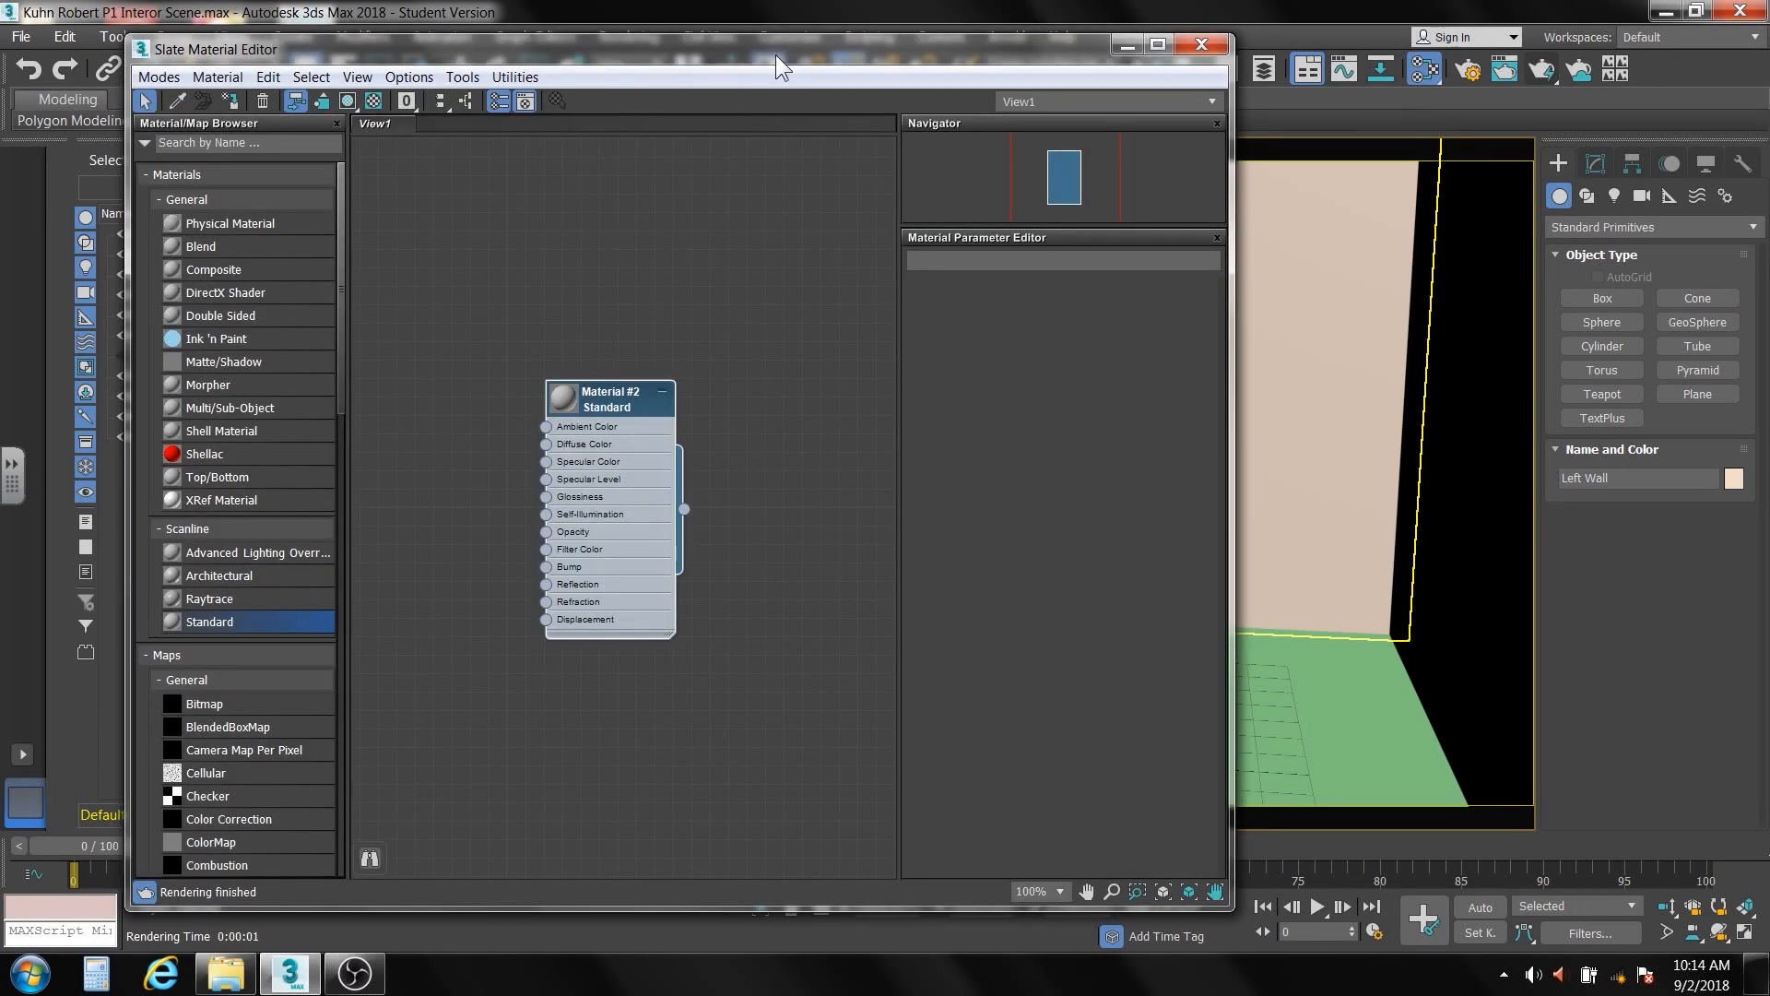
left_click_drag(776, 53, 1436, 75)
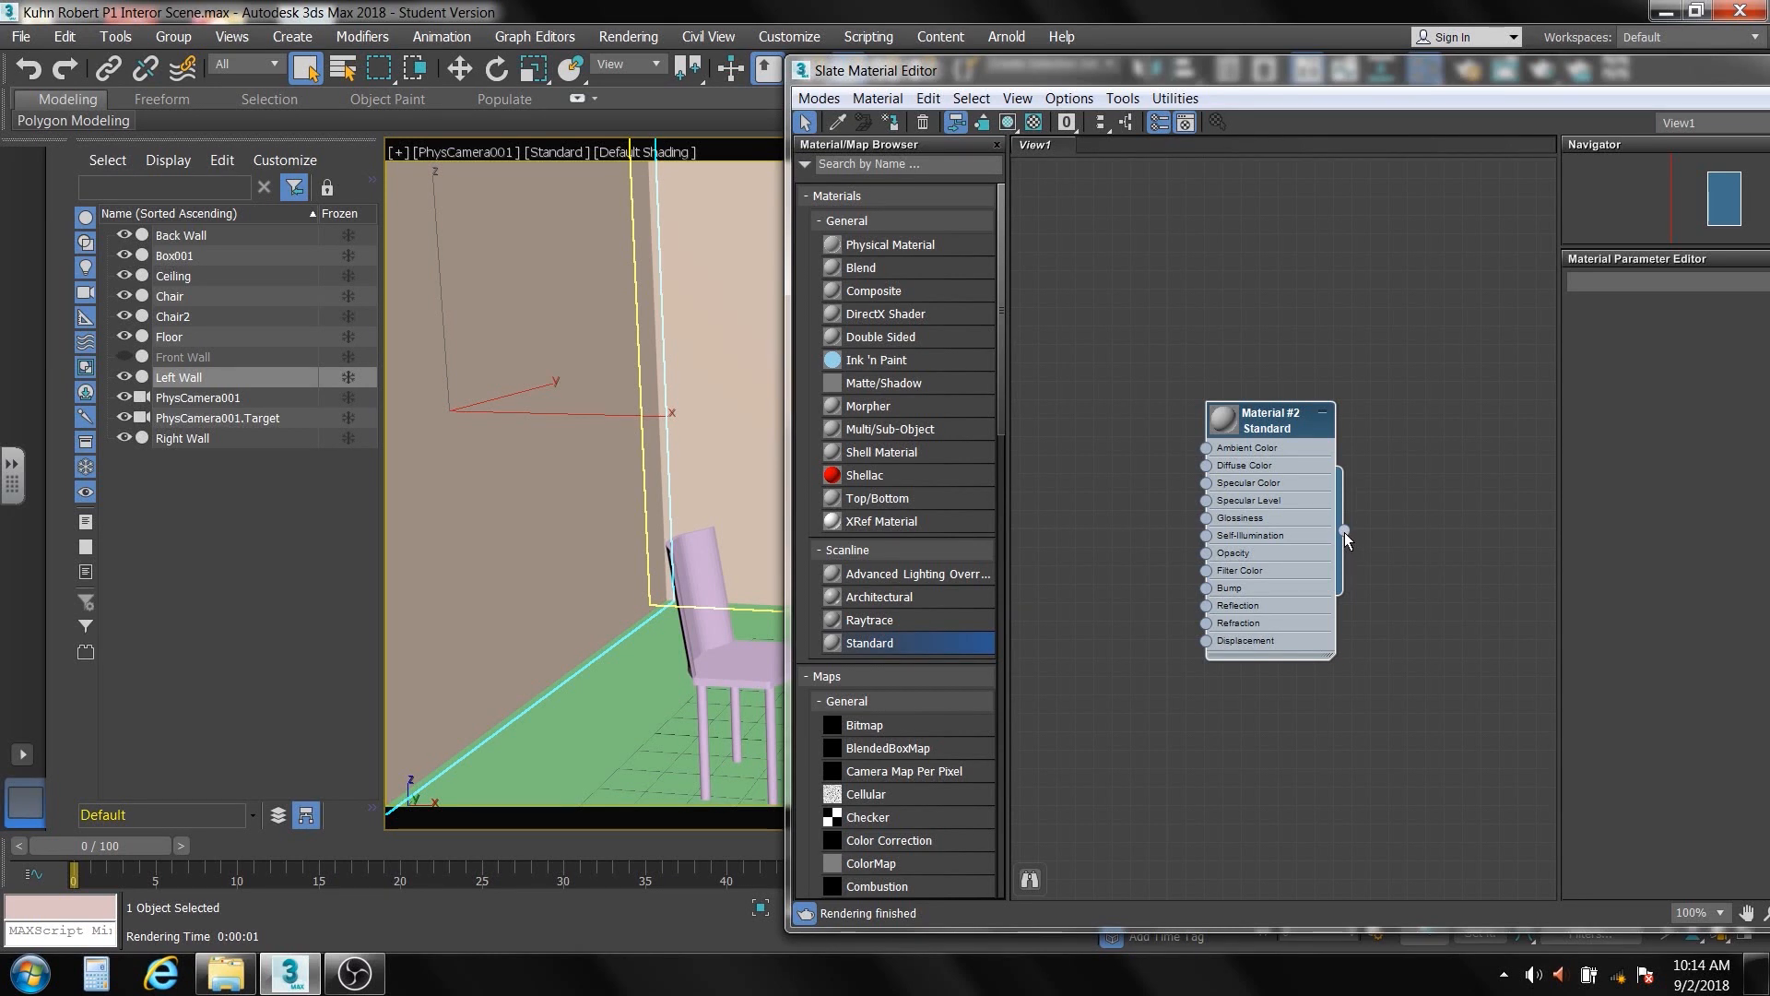
left_click_drag(1475, 570, 606, 494)
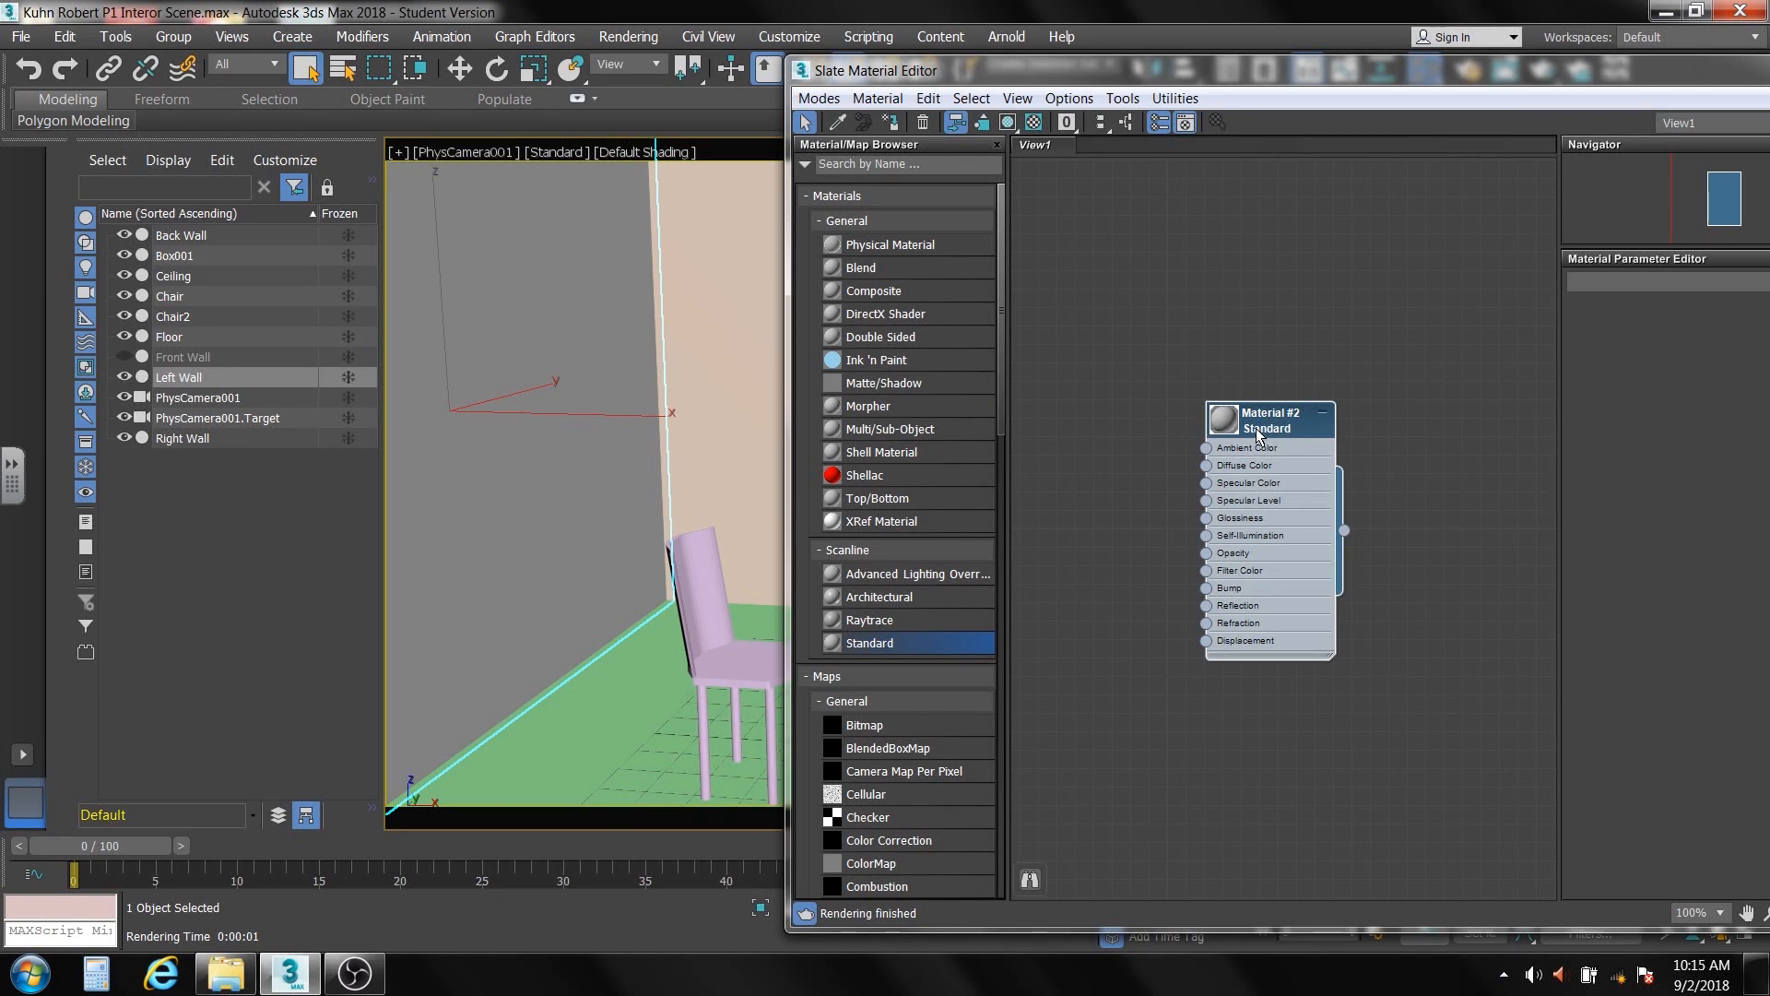
Enlarge the material node's preview sphere and shrink it back to its small size
double_click(1225, 418)
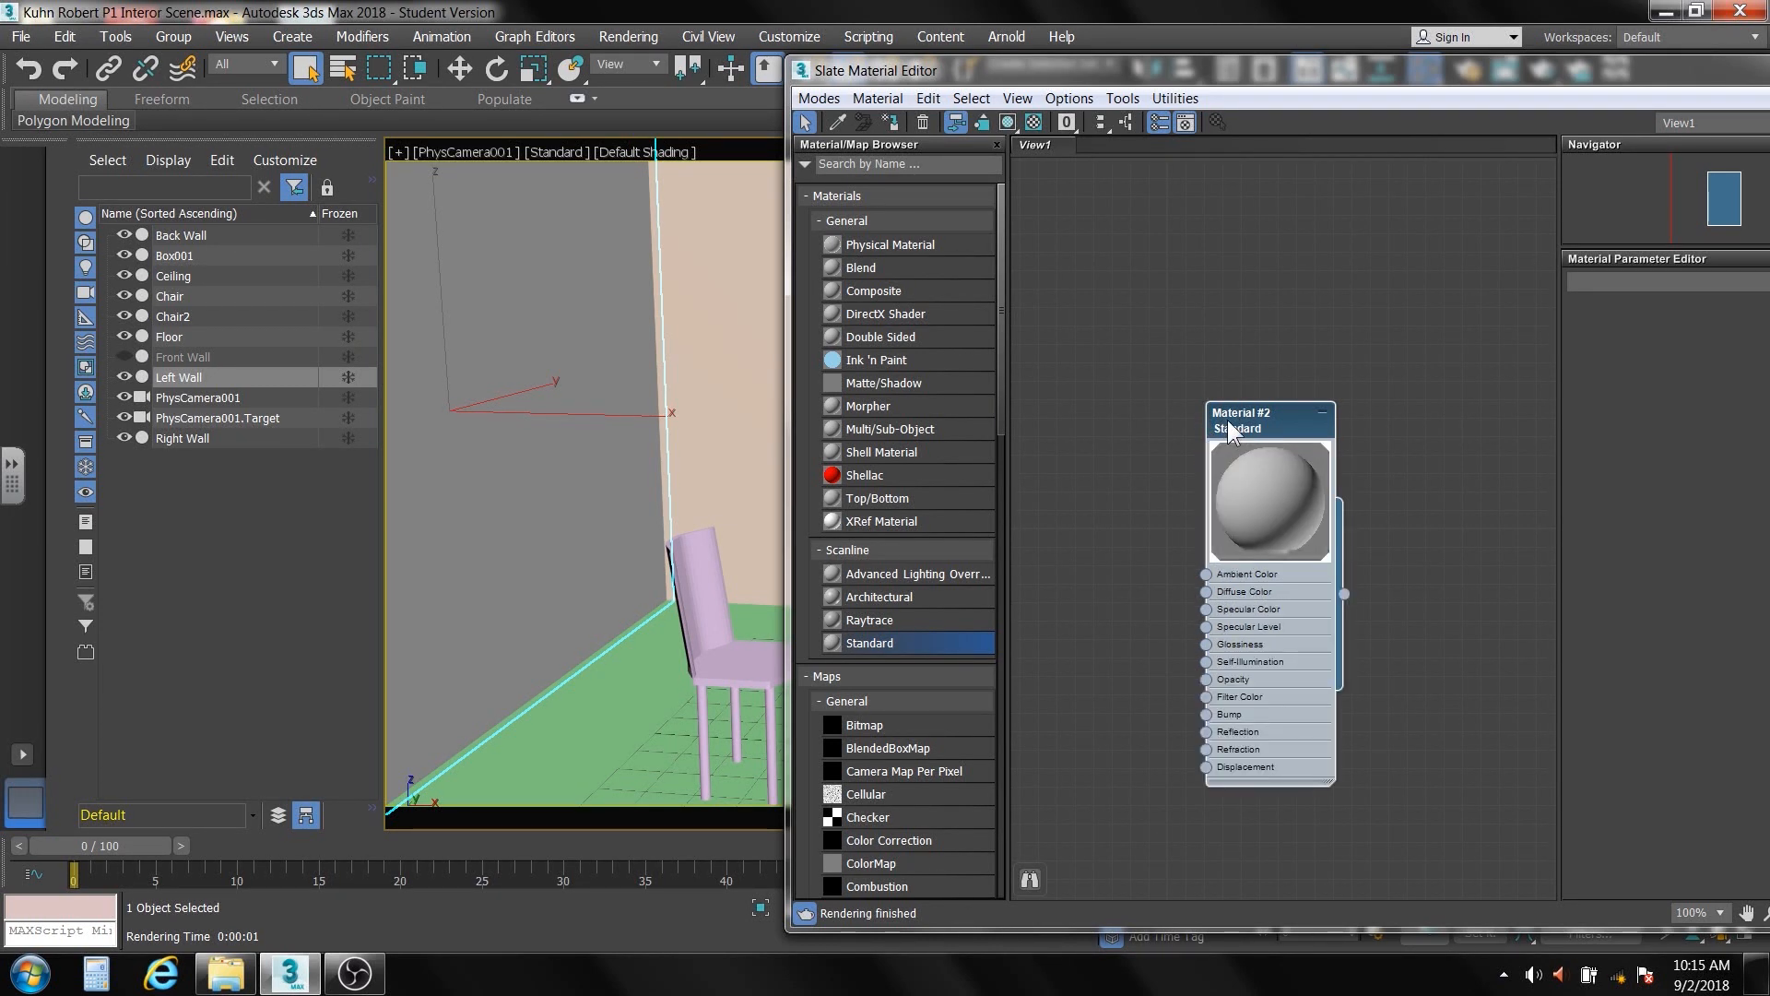
left_click(1322, 415)
left_click(1321, 415)
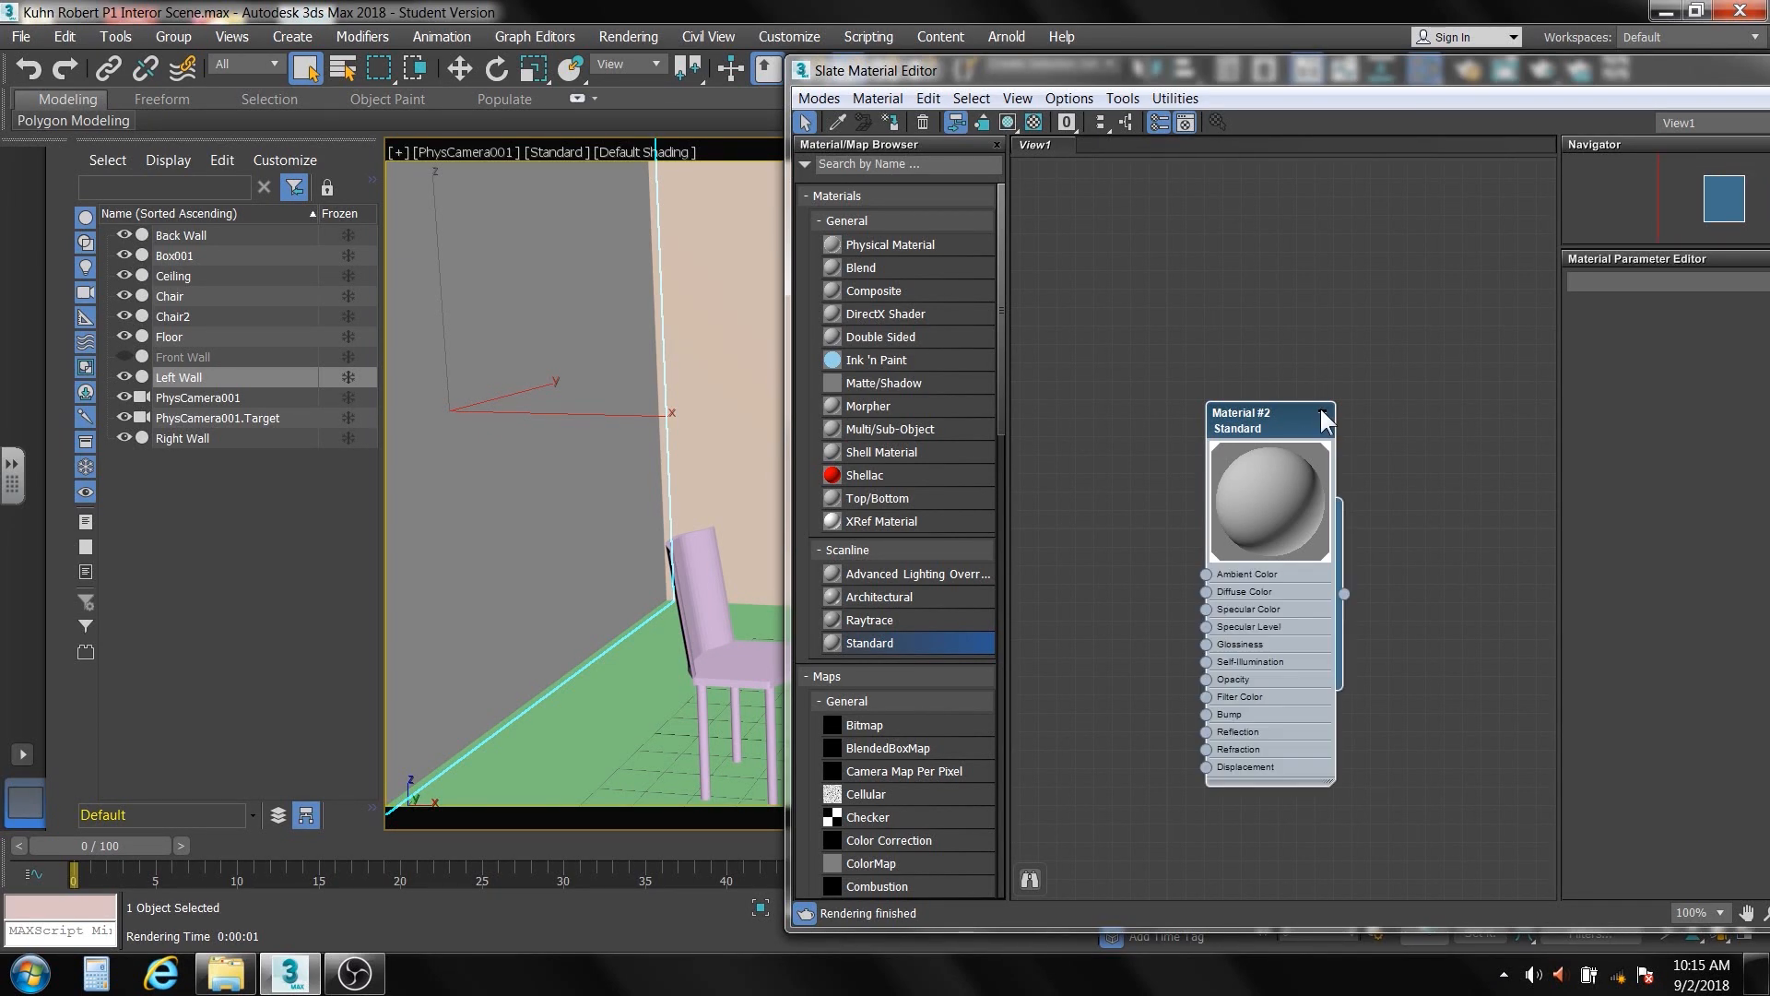
double_click(1248, 509)
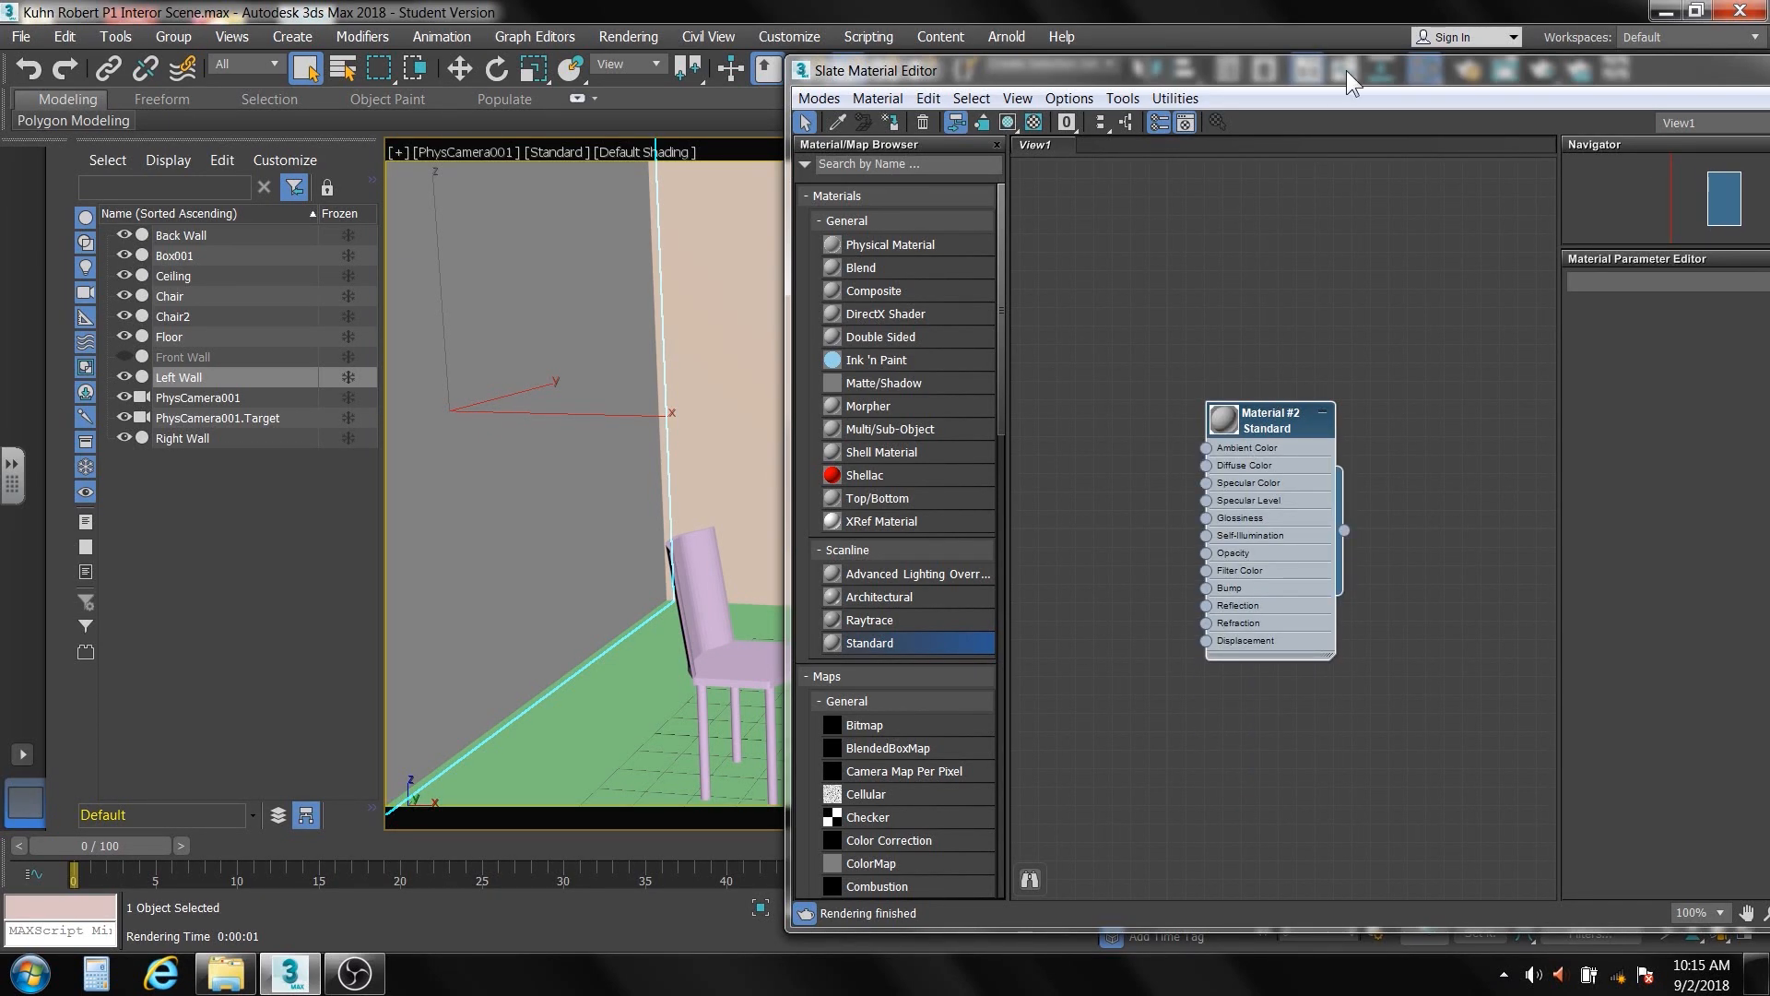
Open the Standard material's parameters and reposition the material editor so the Left Wall can be seen beside it
left_click_drag(1346, 71, 932, 42)
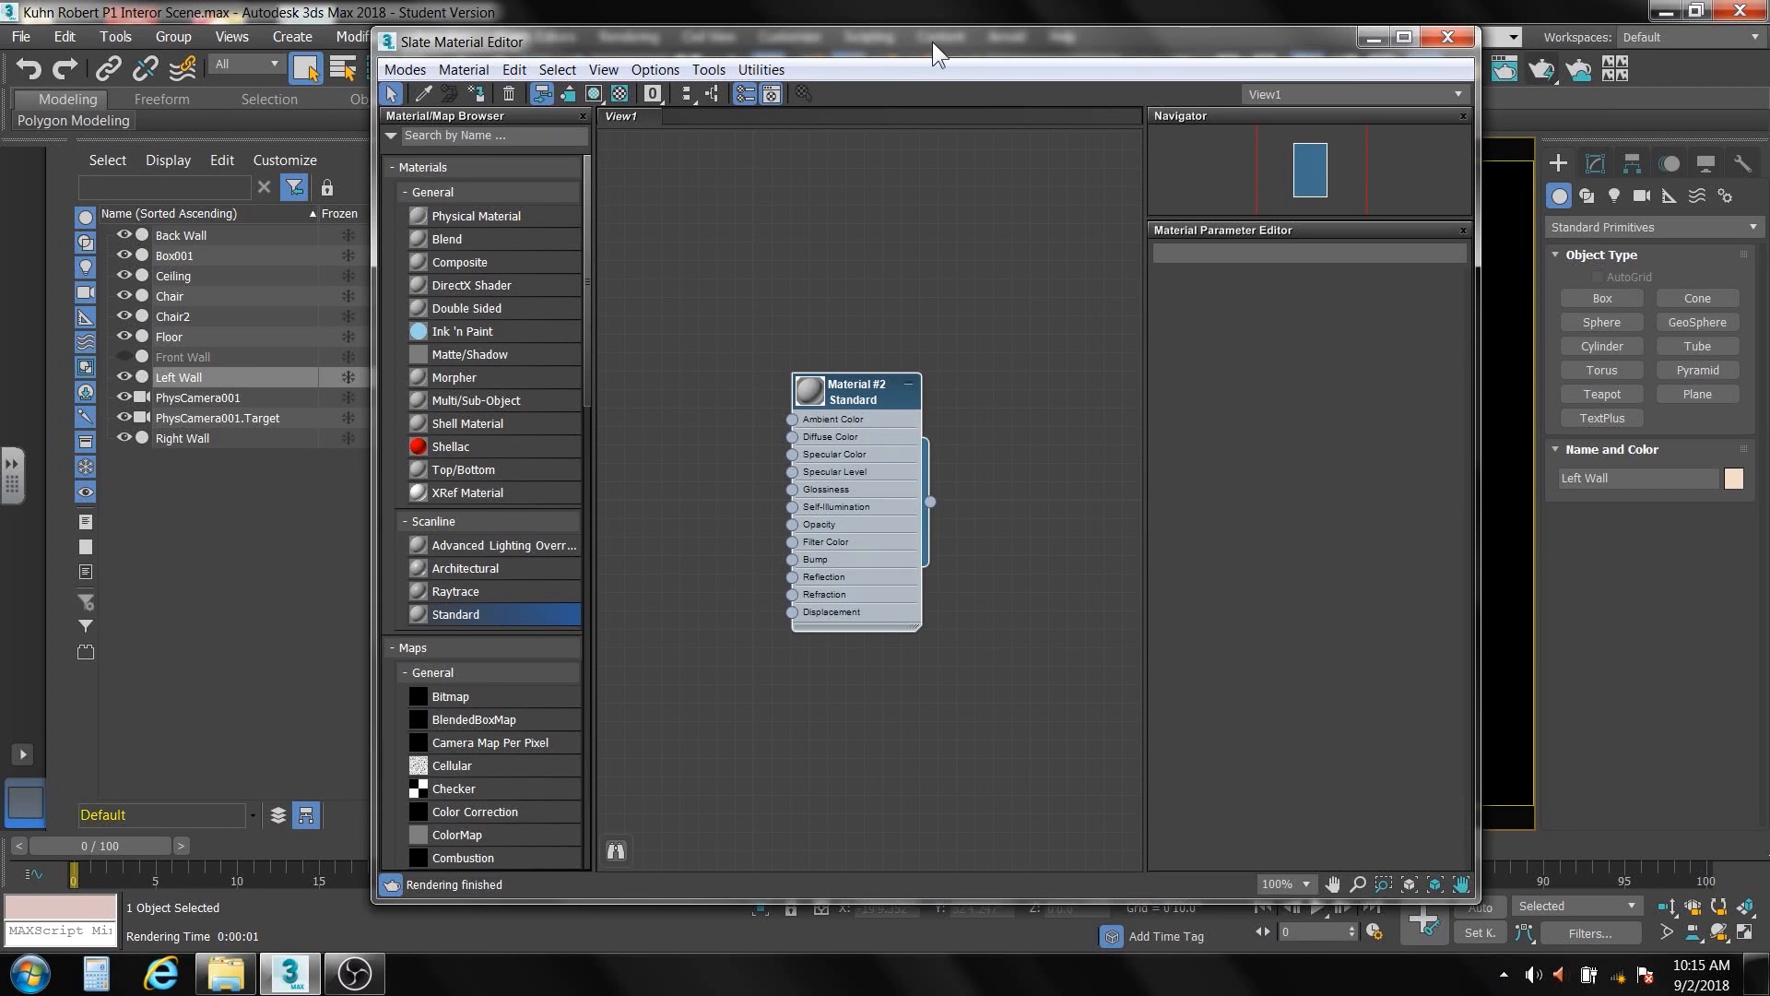
double_click(857, 385)
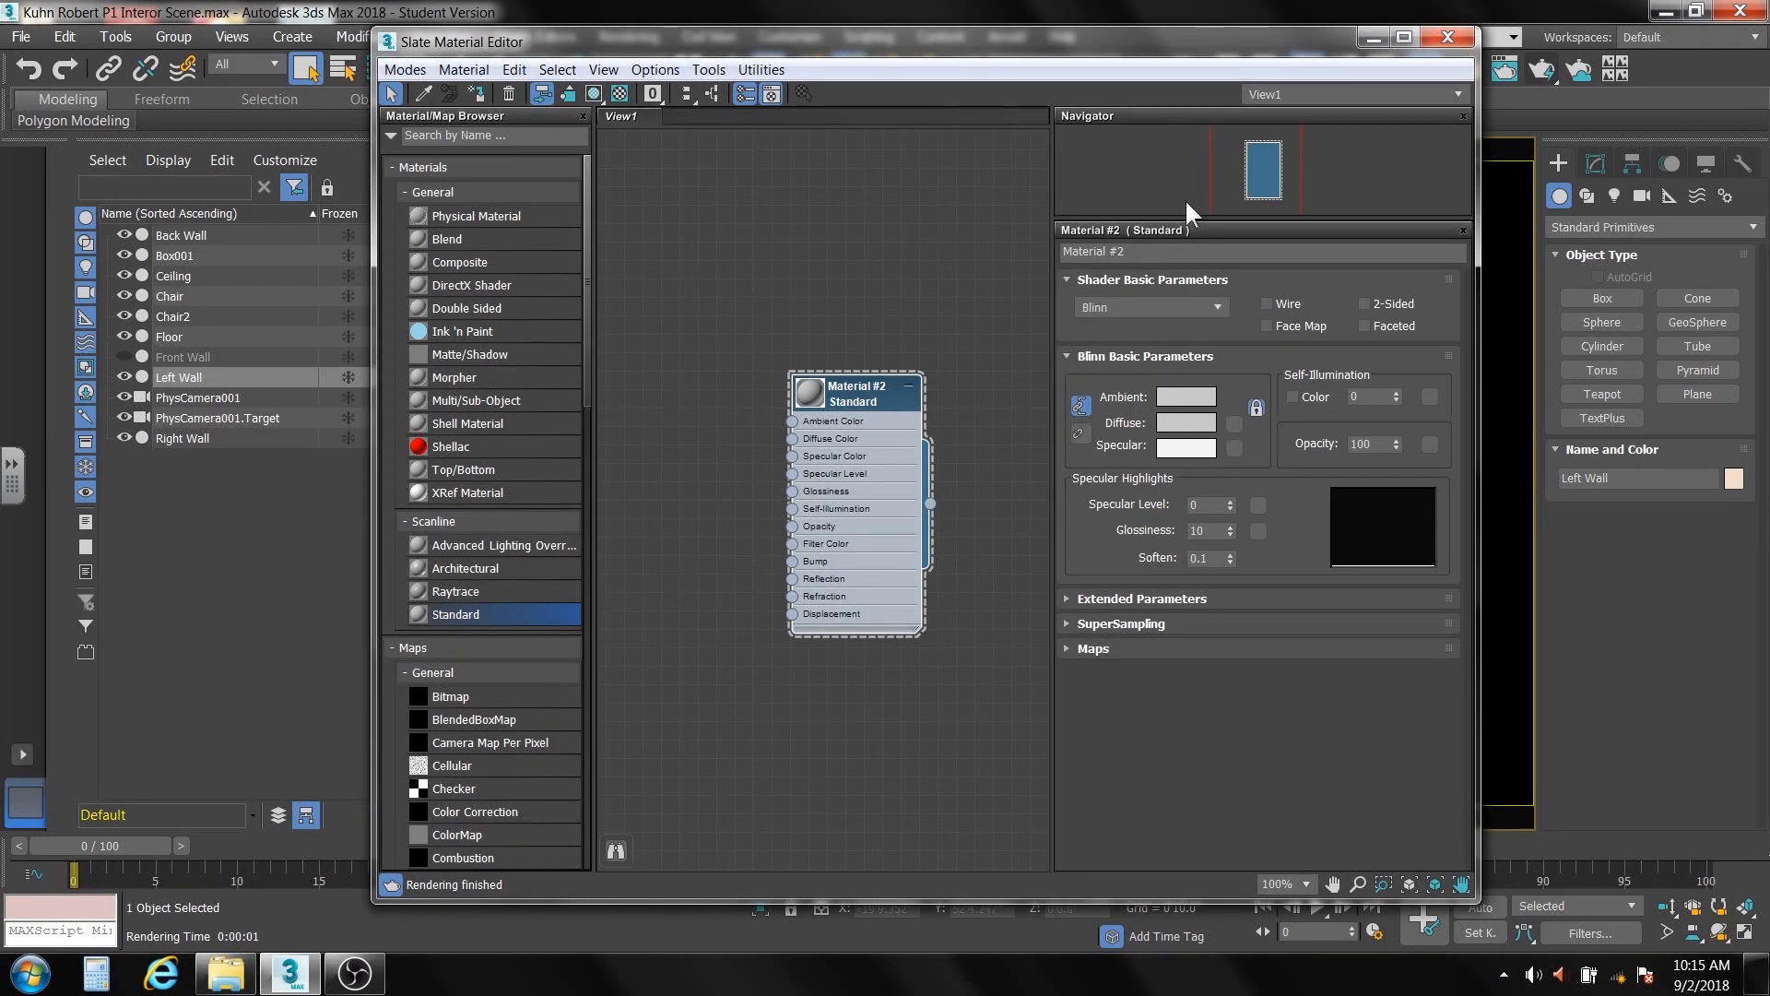
left_click_drag(1163, 39, 1029, 48)
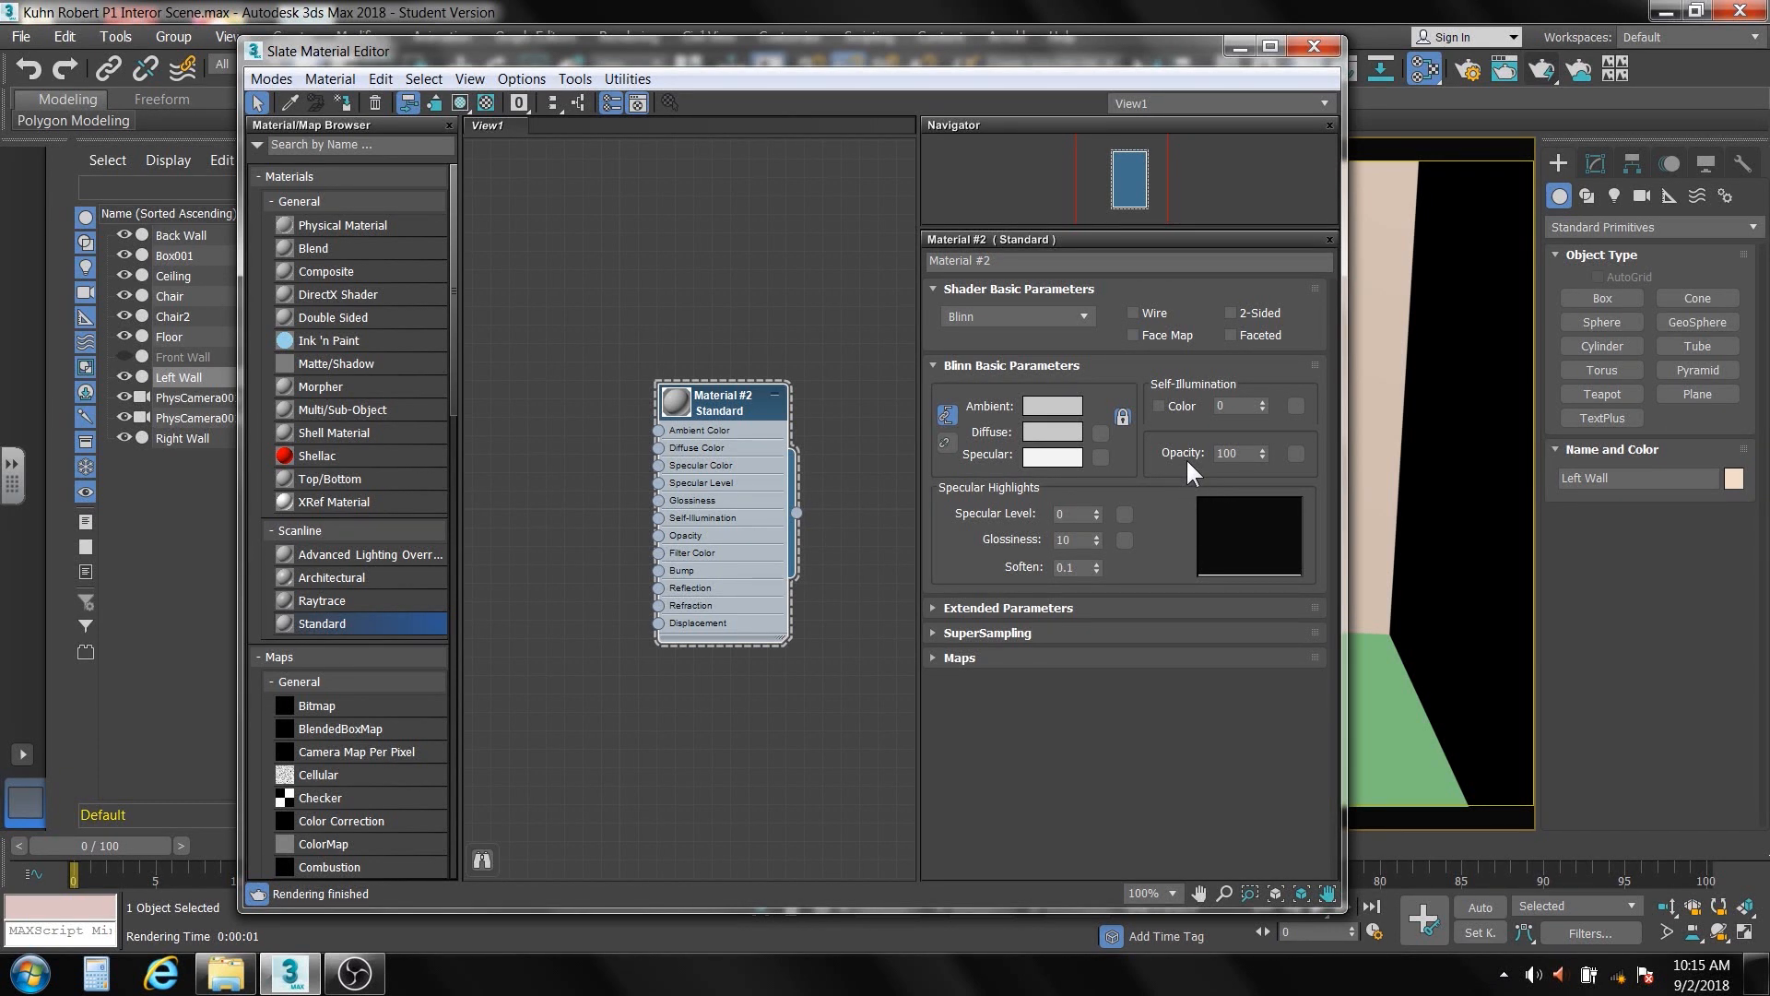
left_click_drag(720, 57, 1062, 48)
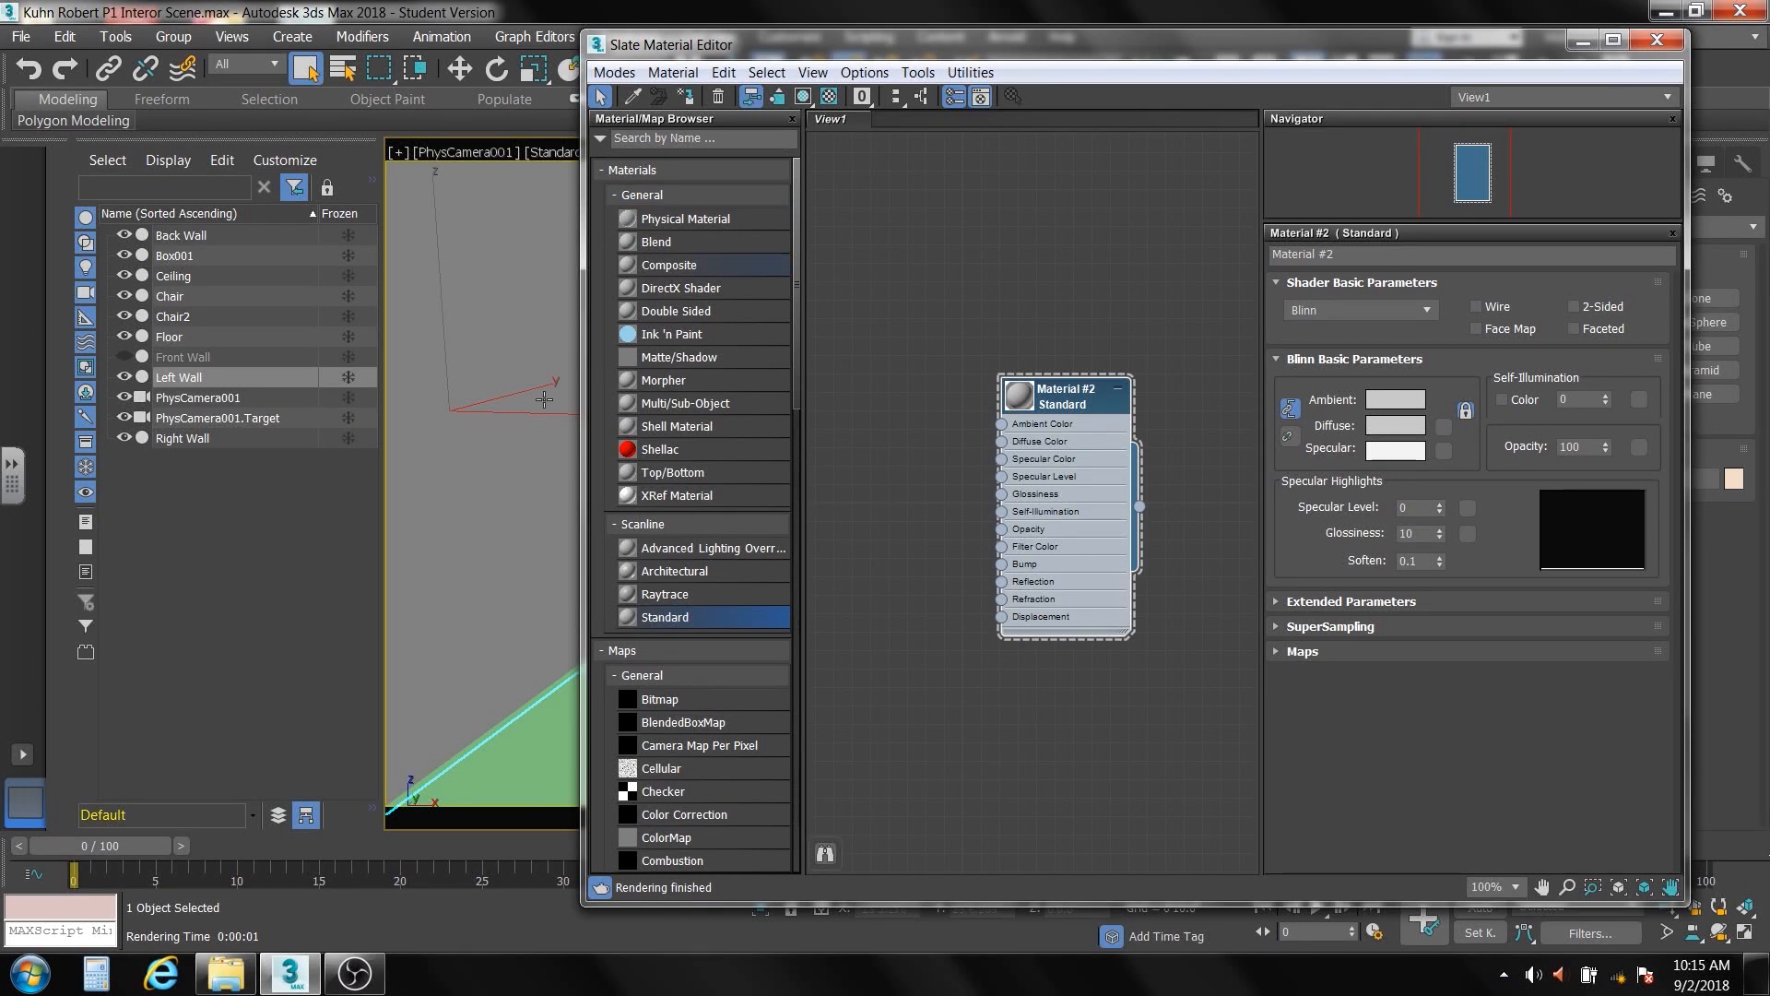
left_click_drag(826, 38, 1134, 53)
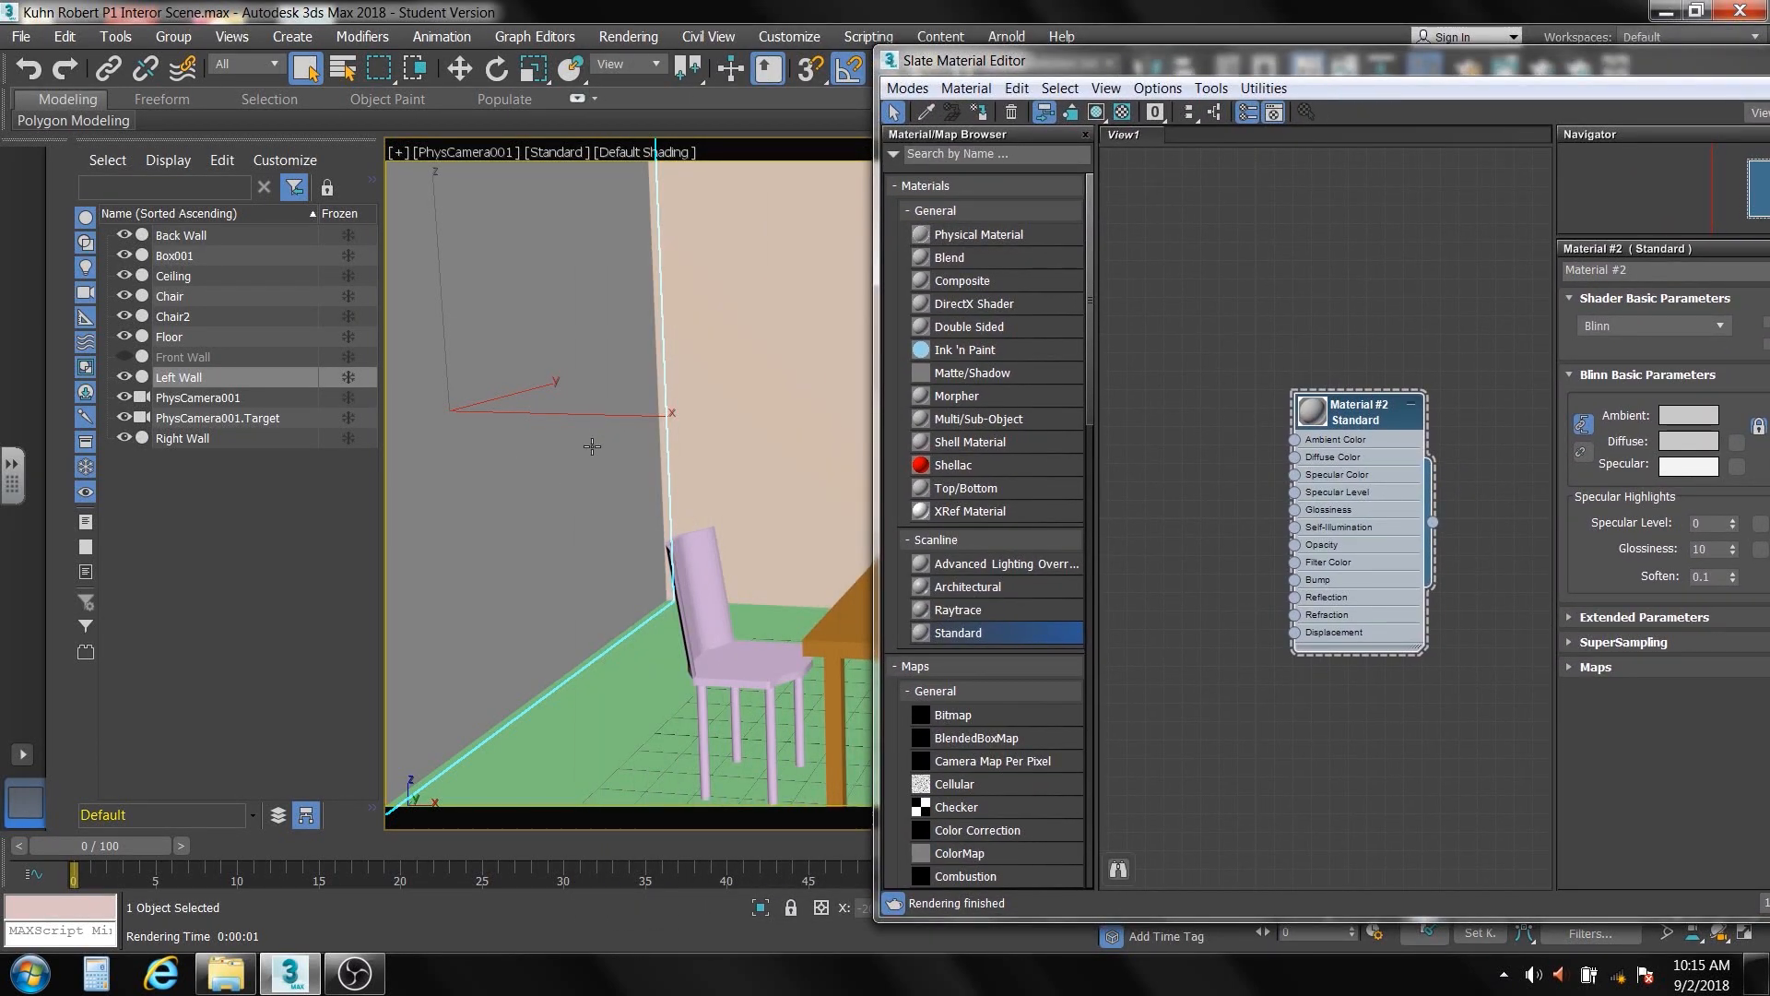
Switch to Windows Explorer and go from the Project 2A folder to the Images folder under Art
left_click(238, 983)
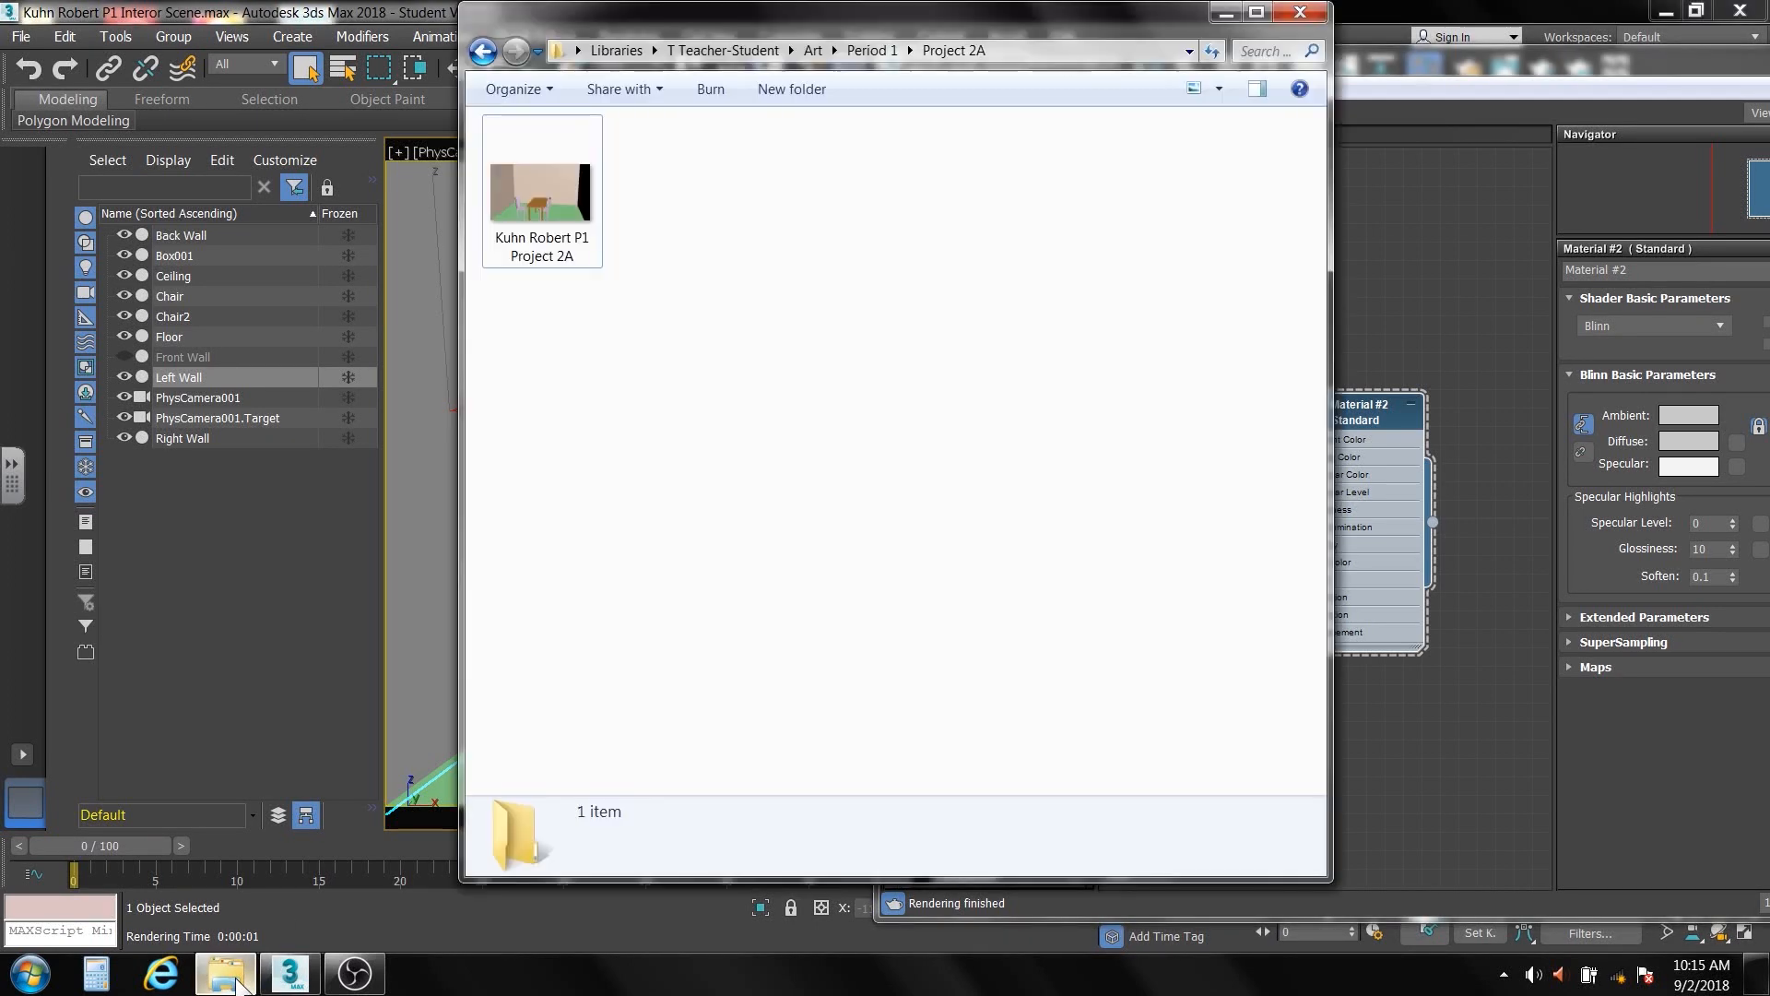
left_click(482, 52)
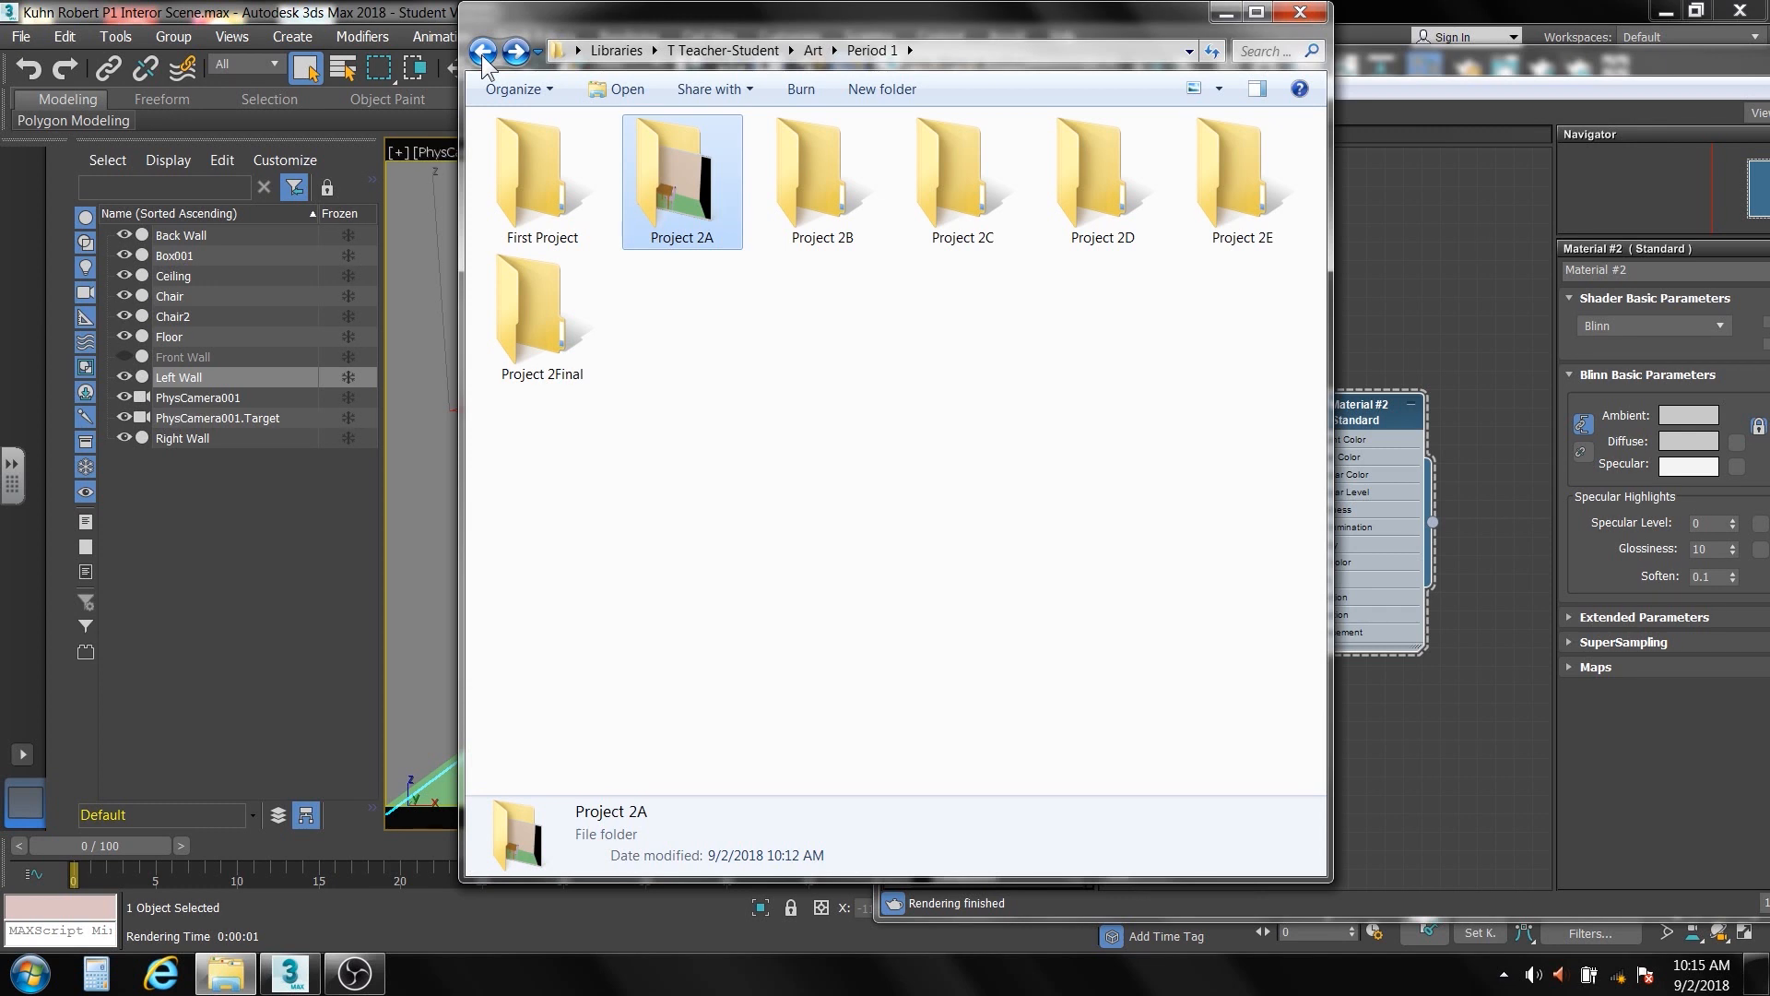
left_click(481, 53)
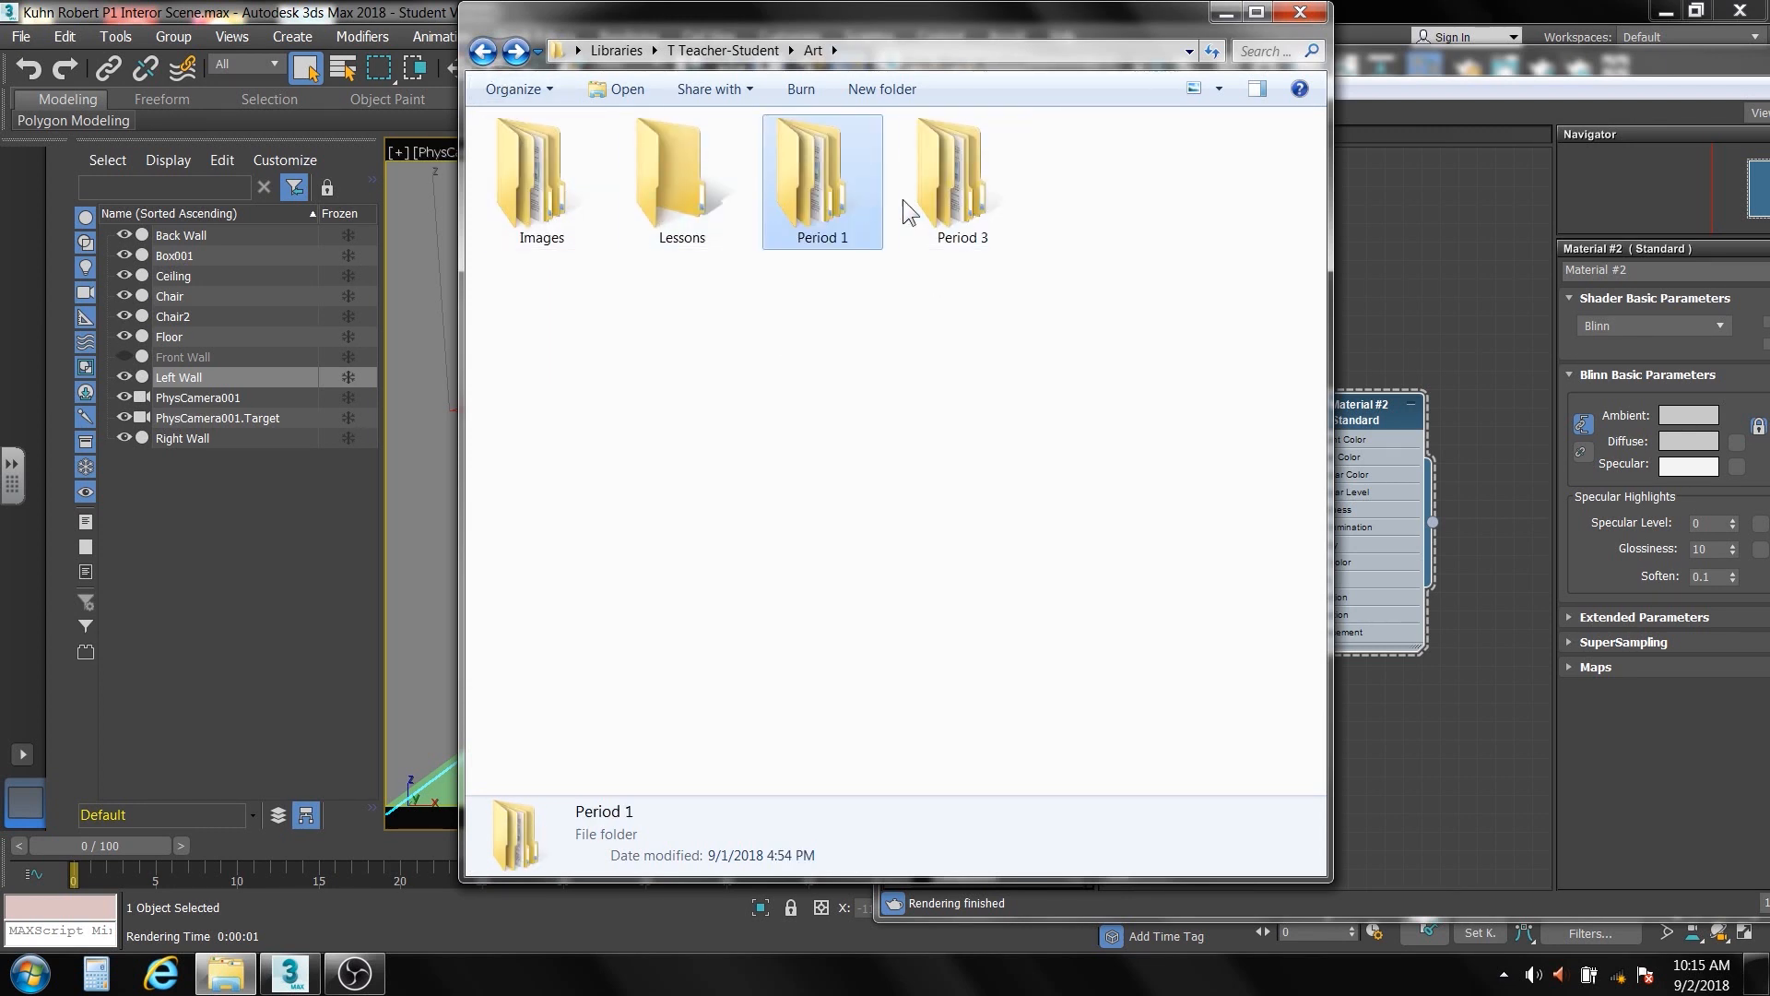
double_click(540, 184)
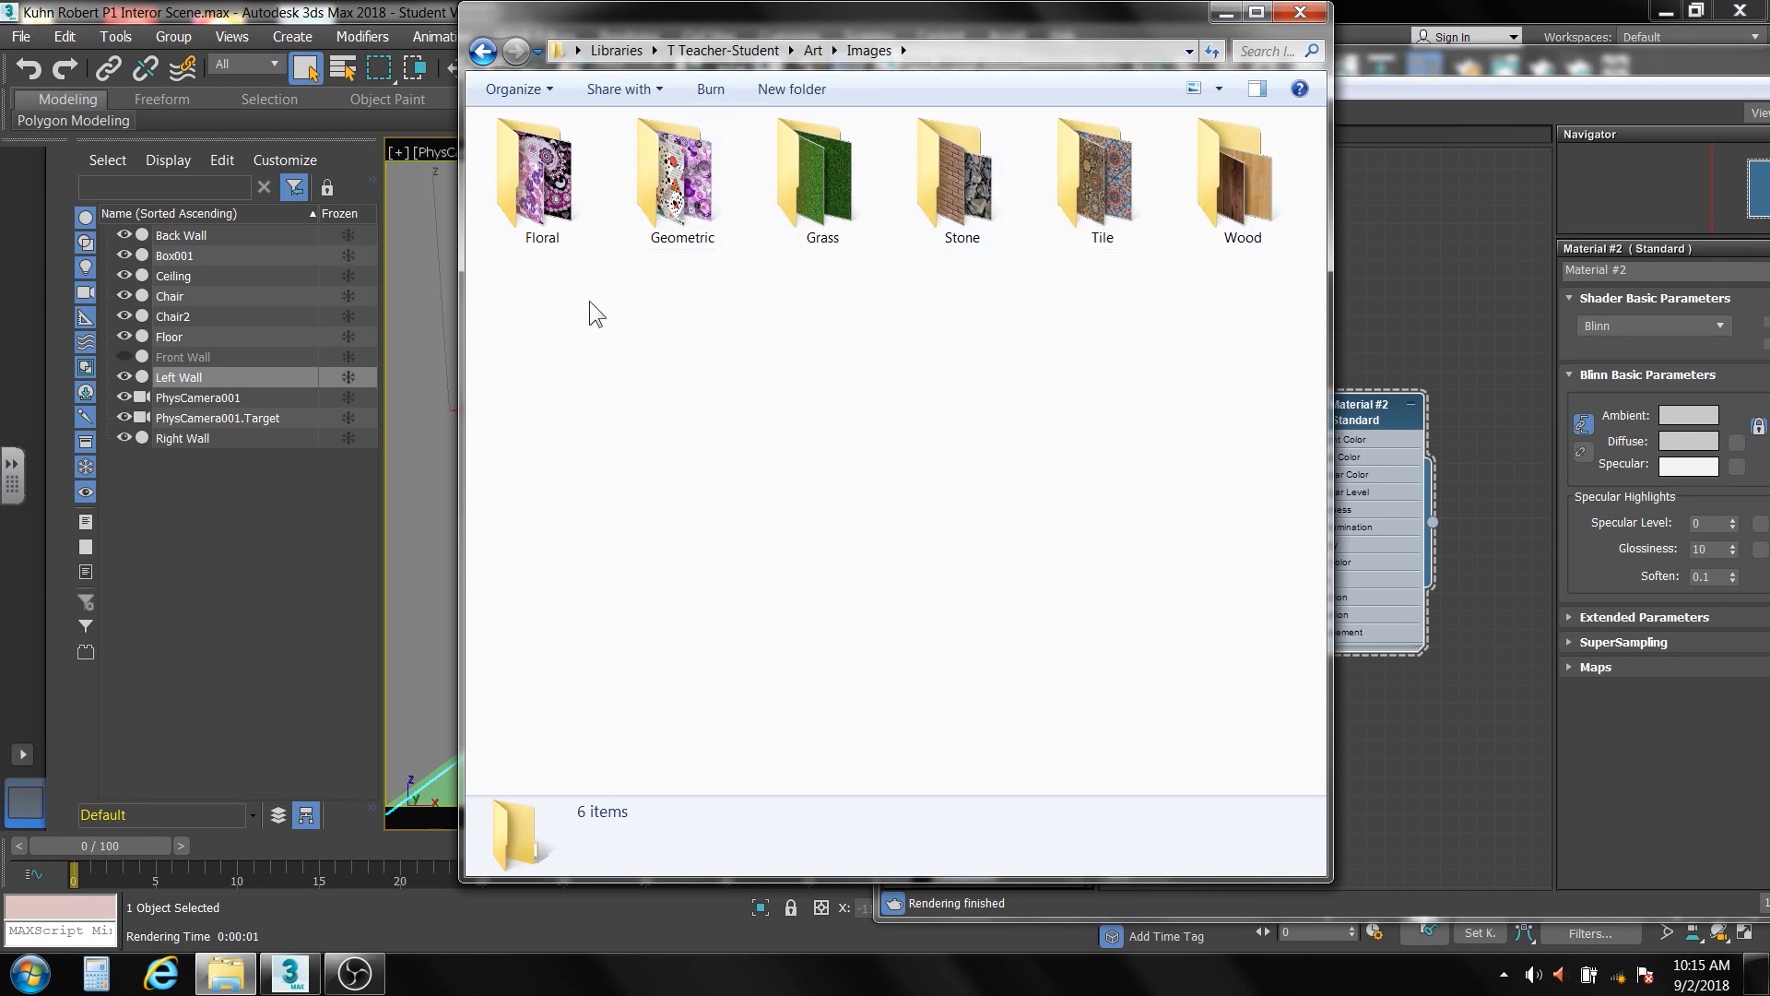
Show the Images folder's contents in Details view and return them to Large Icons
left_click(1215, 89)
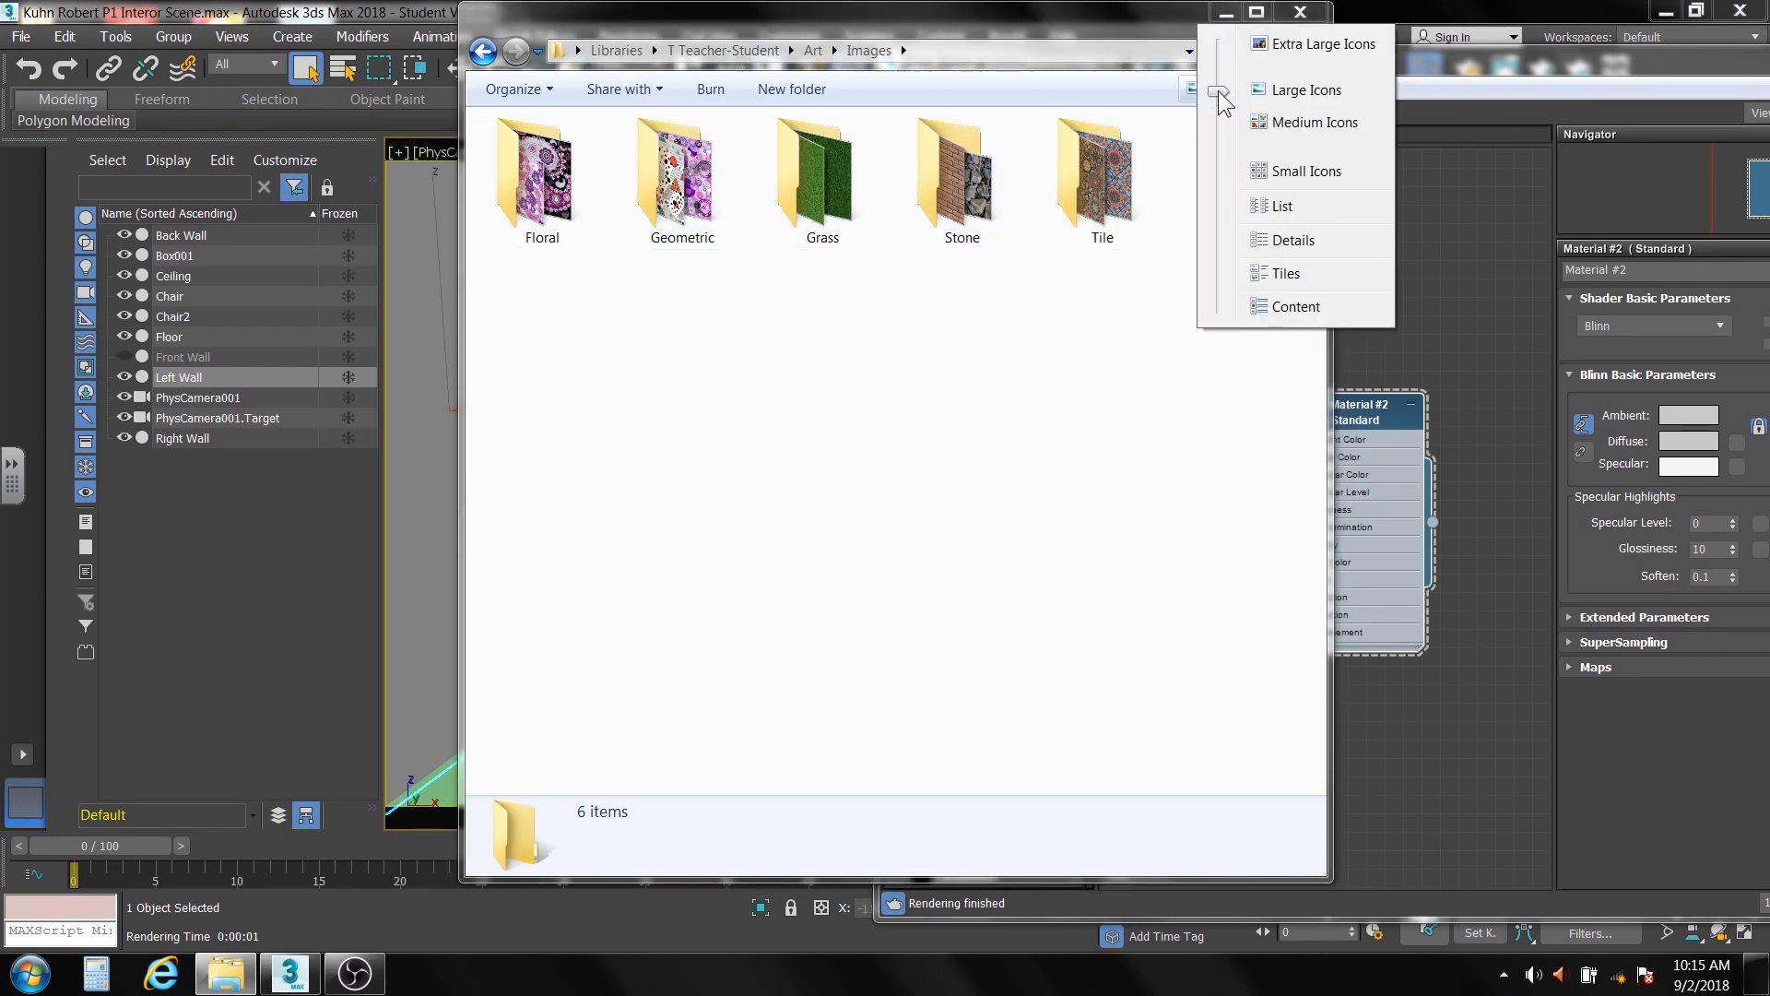
left_click(1285, 239)
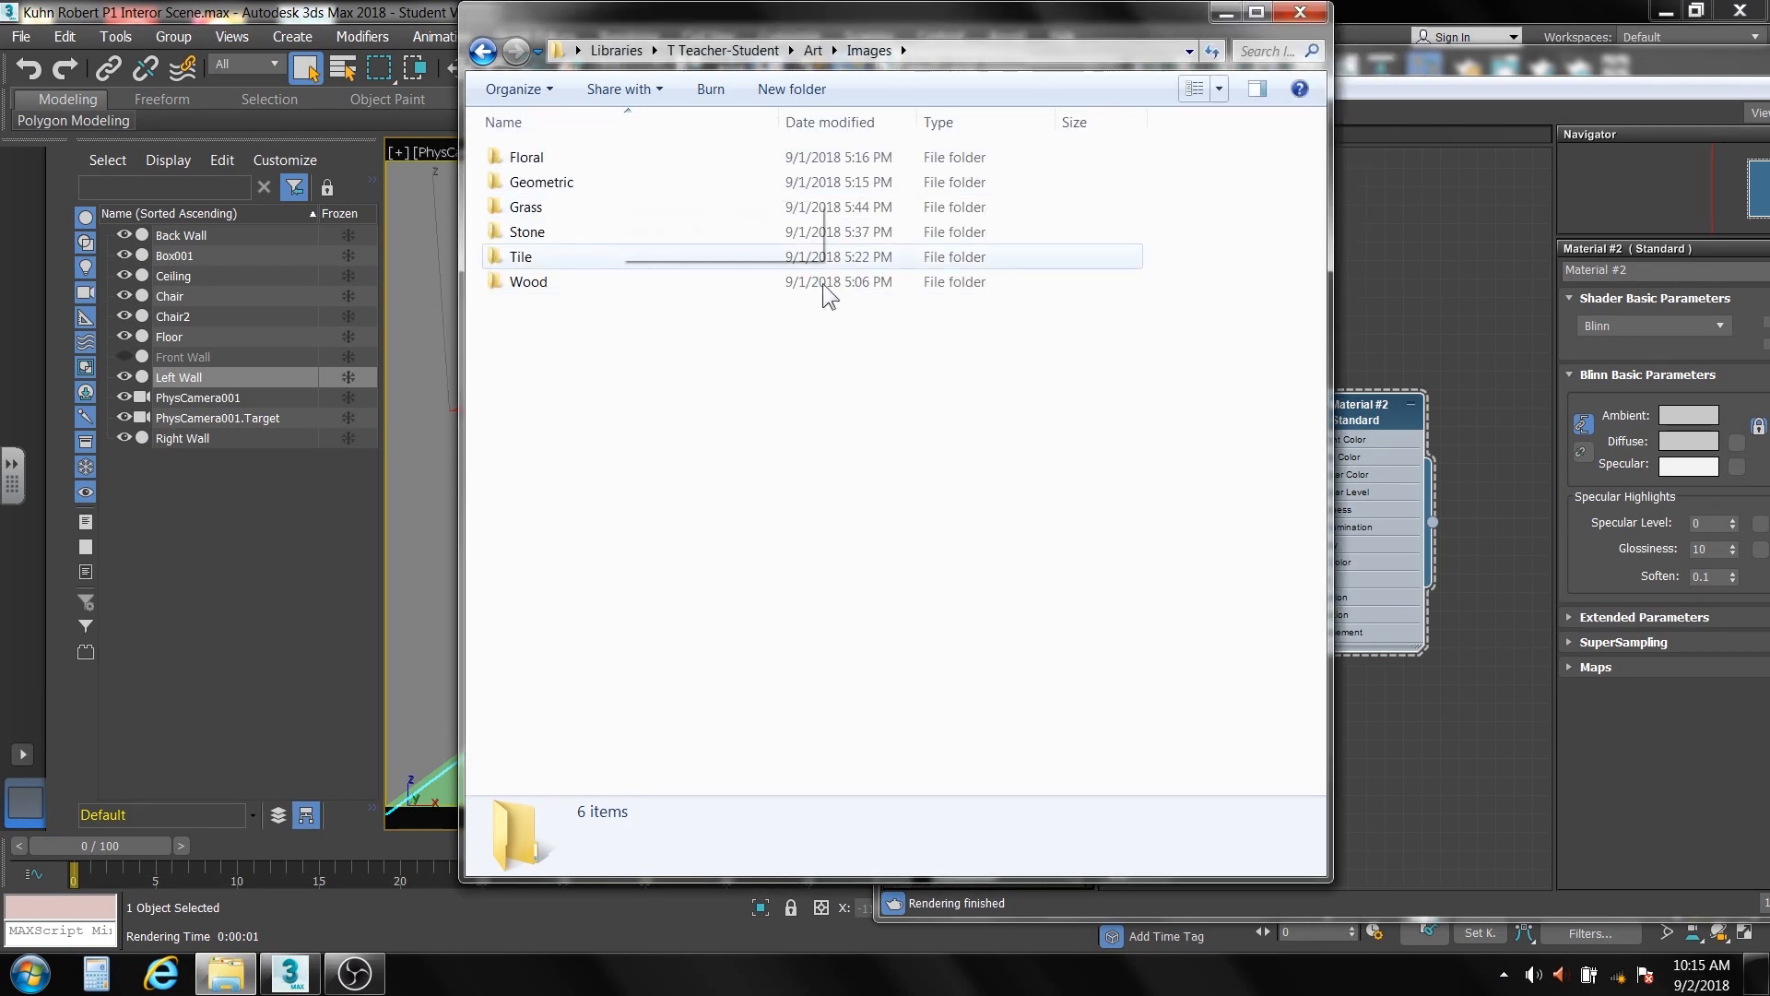
left_click(1219, 90)
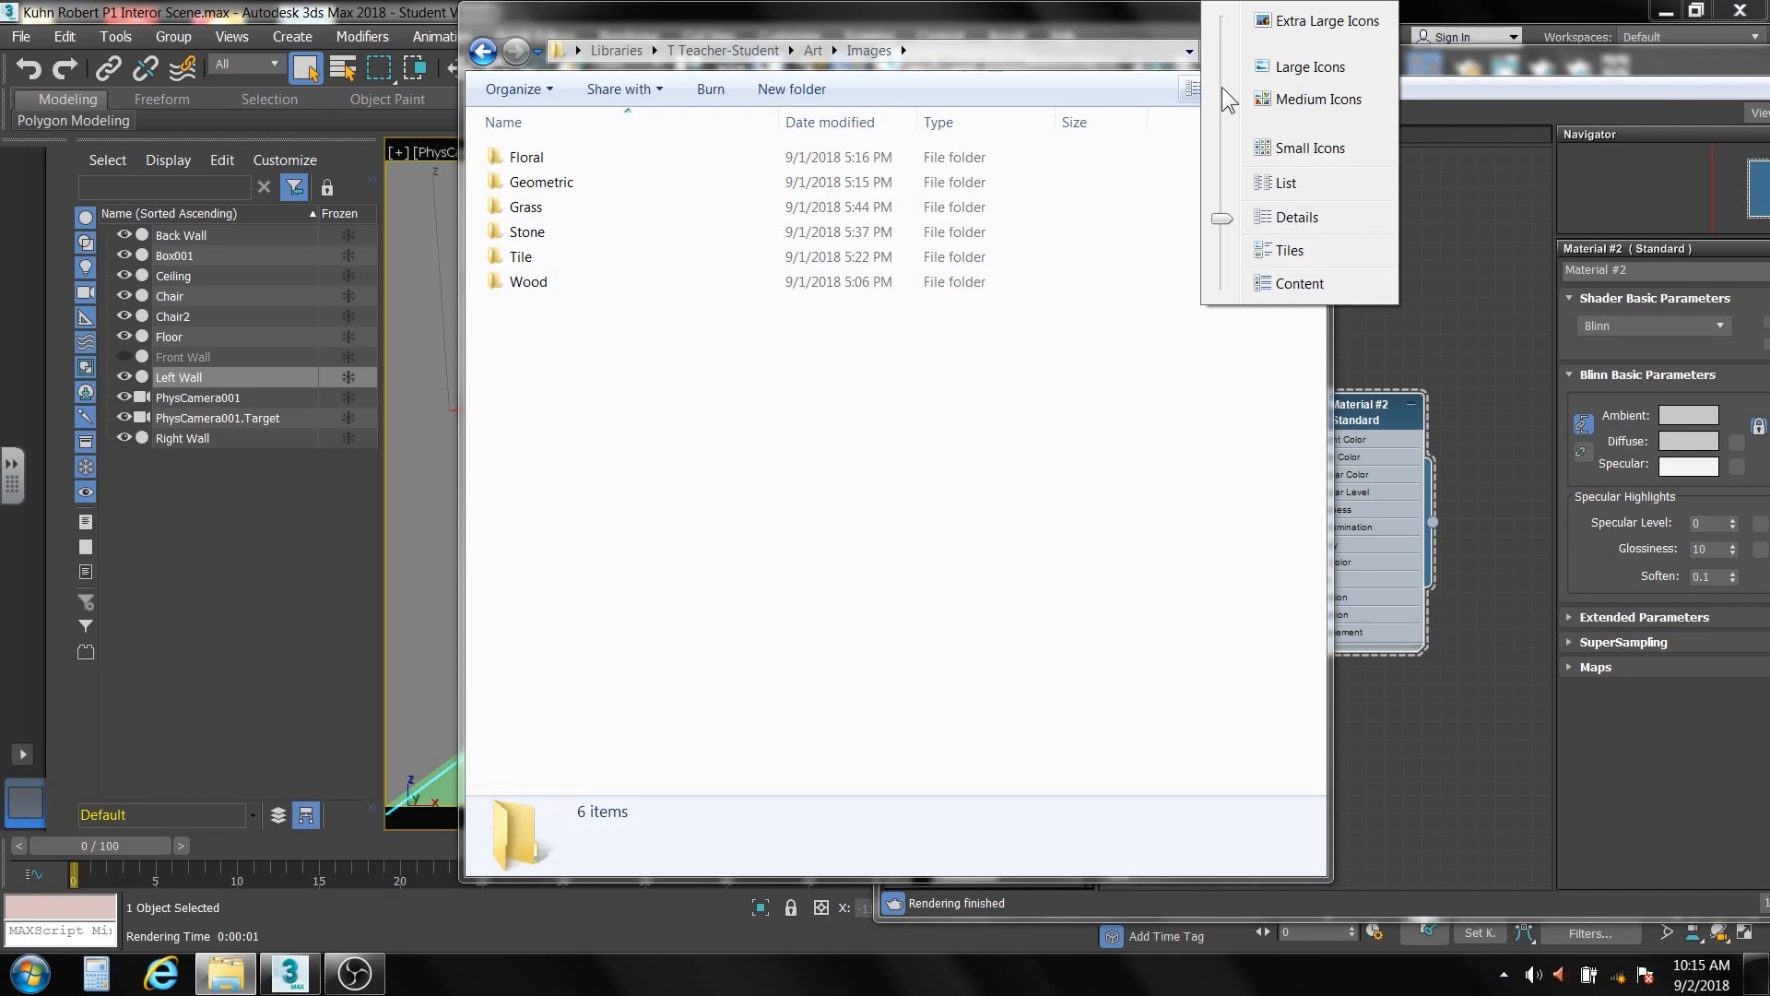
left_click(1287, 68)
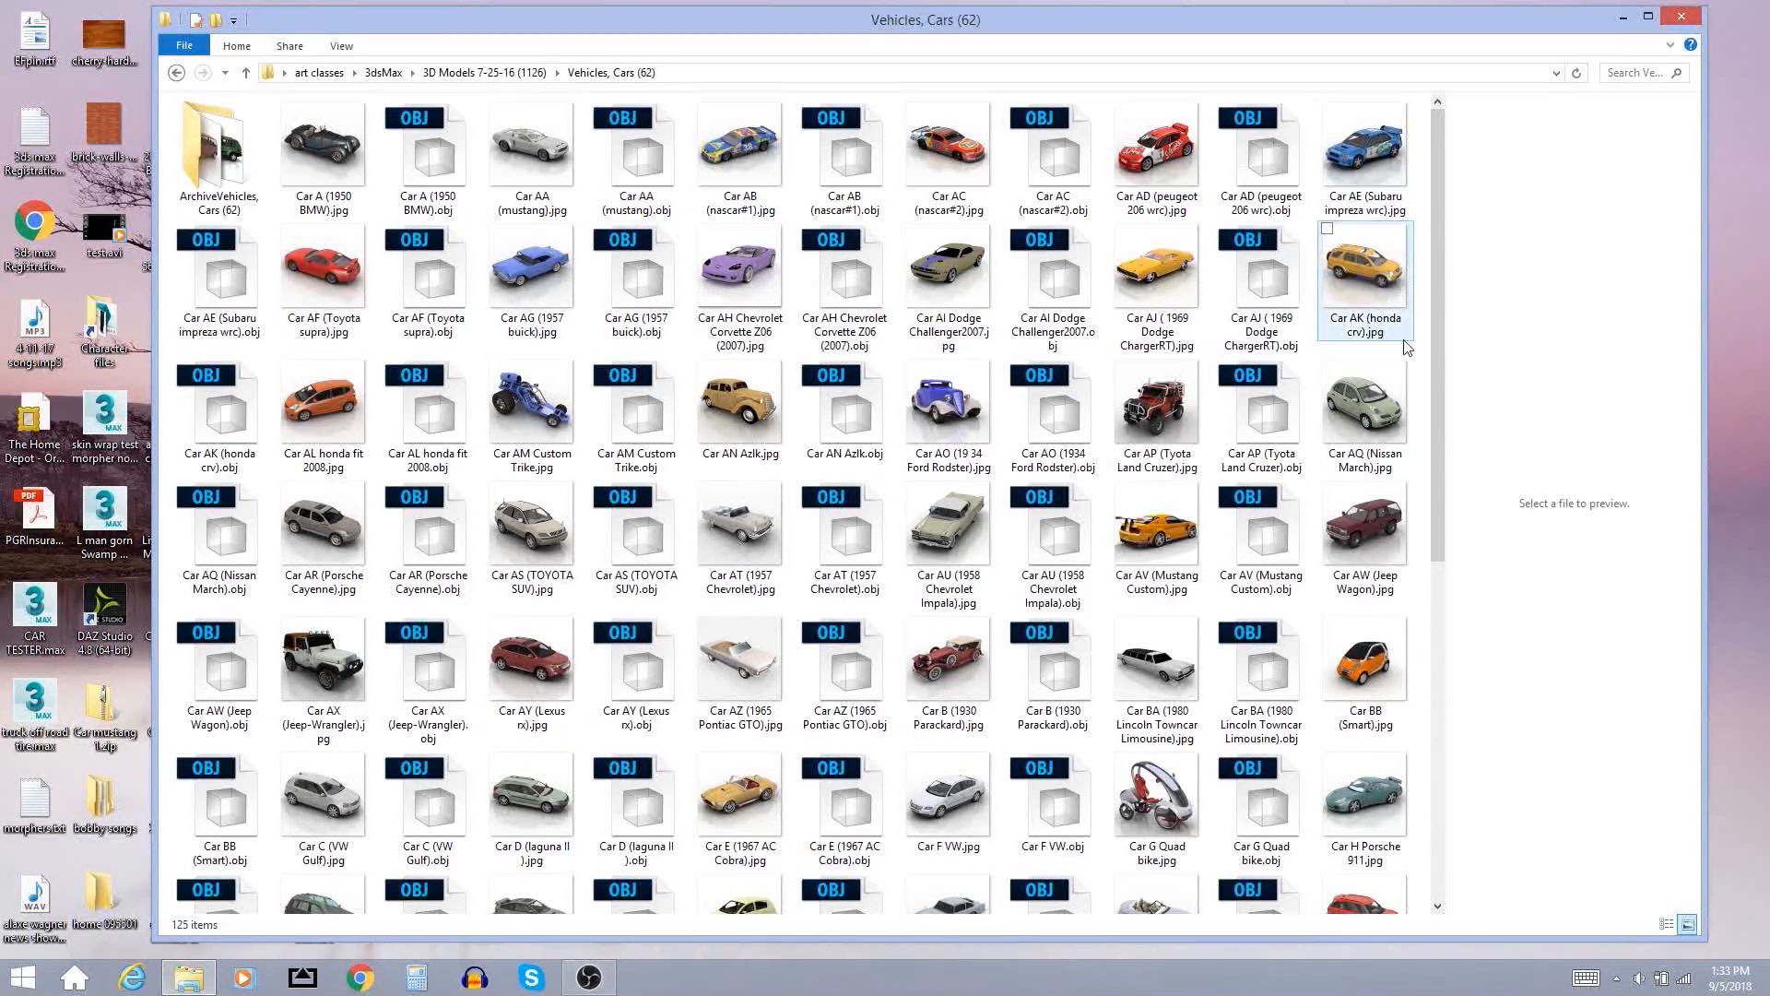
Show the contents of the Vehicles, Cars (62) folder in Details view
right_click(1488, 301)
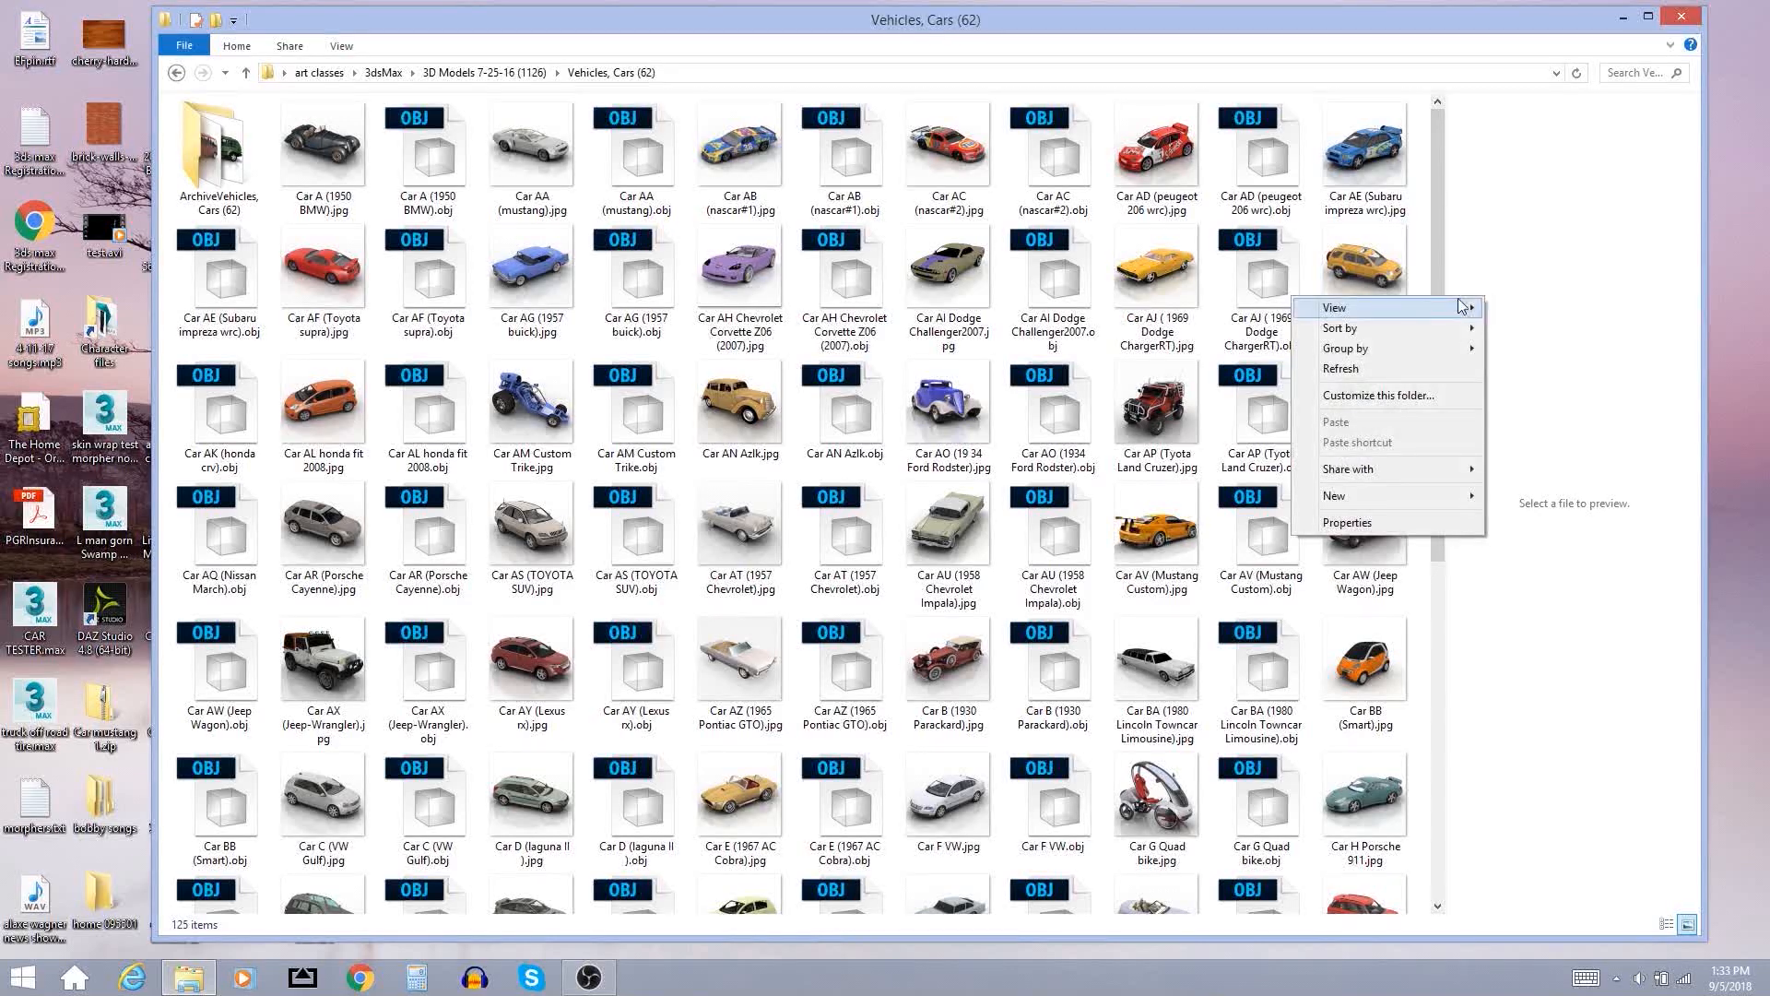
mouse_move(1441, 312)
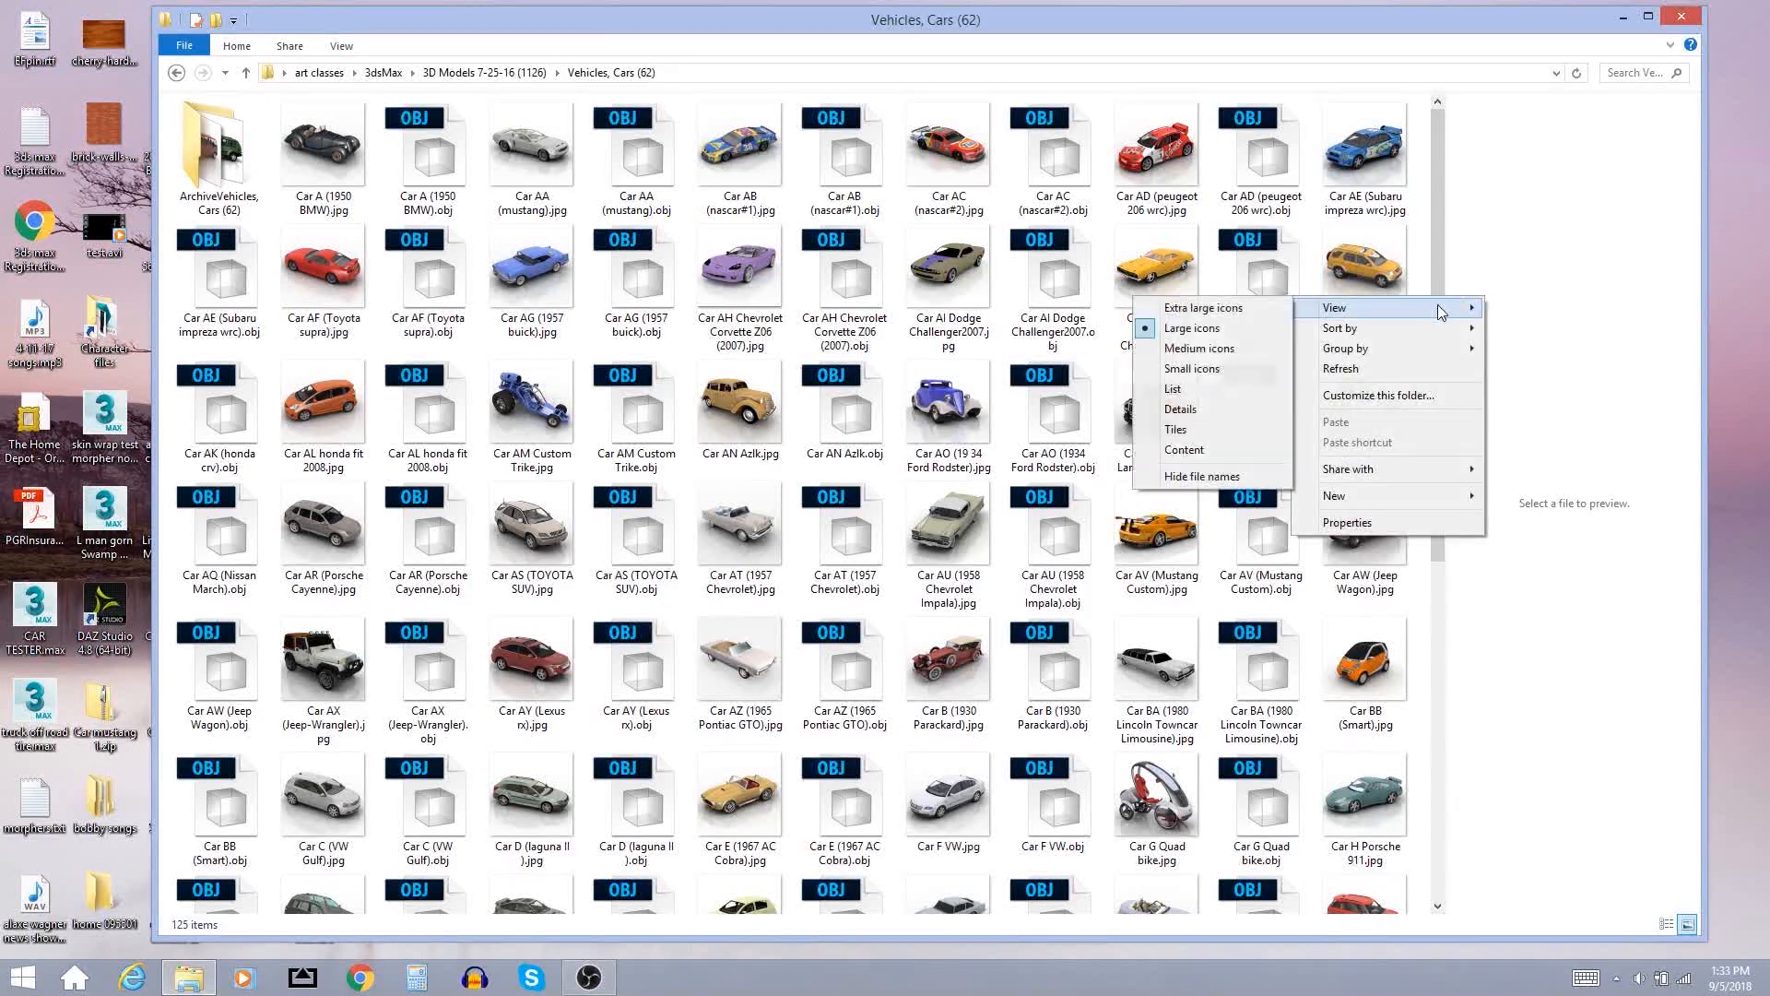
left_click(1202, 409)
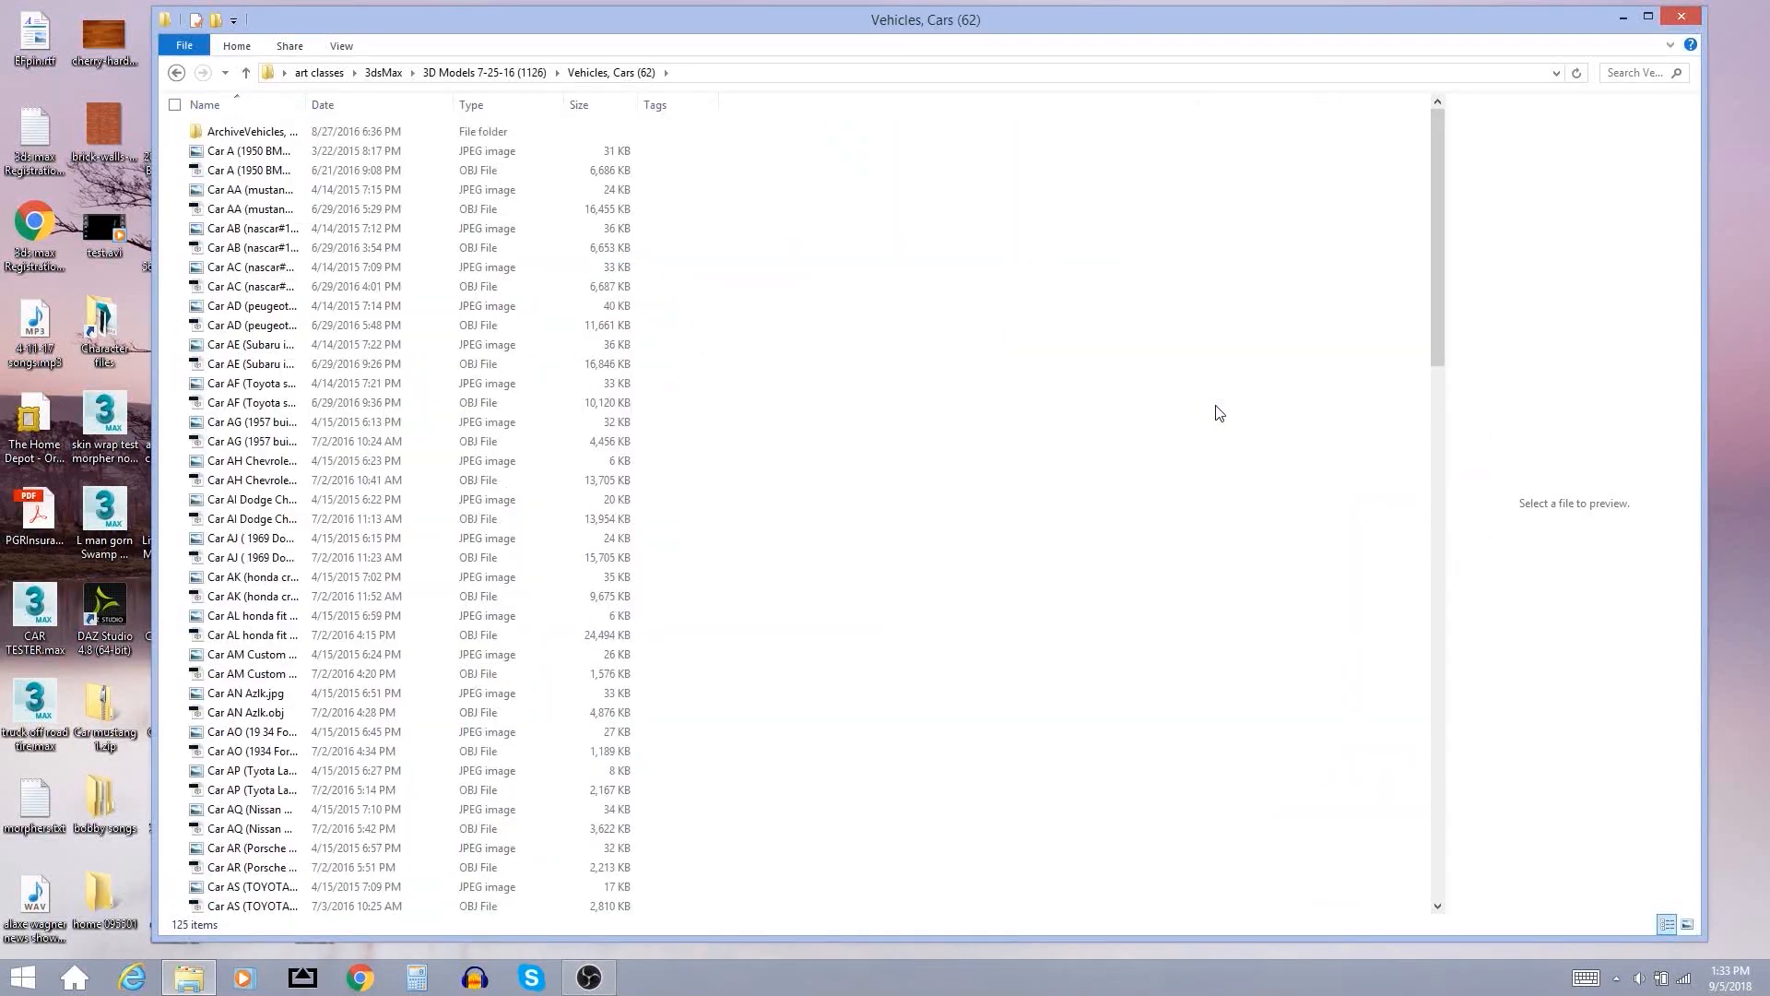
Switch the Vehicles, Cars (62) folder's contents to Large Icons
right_click(1002, 391)
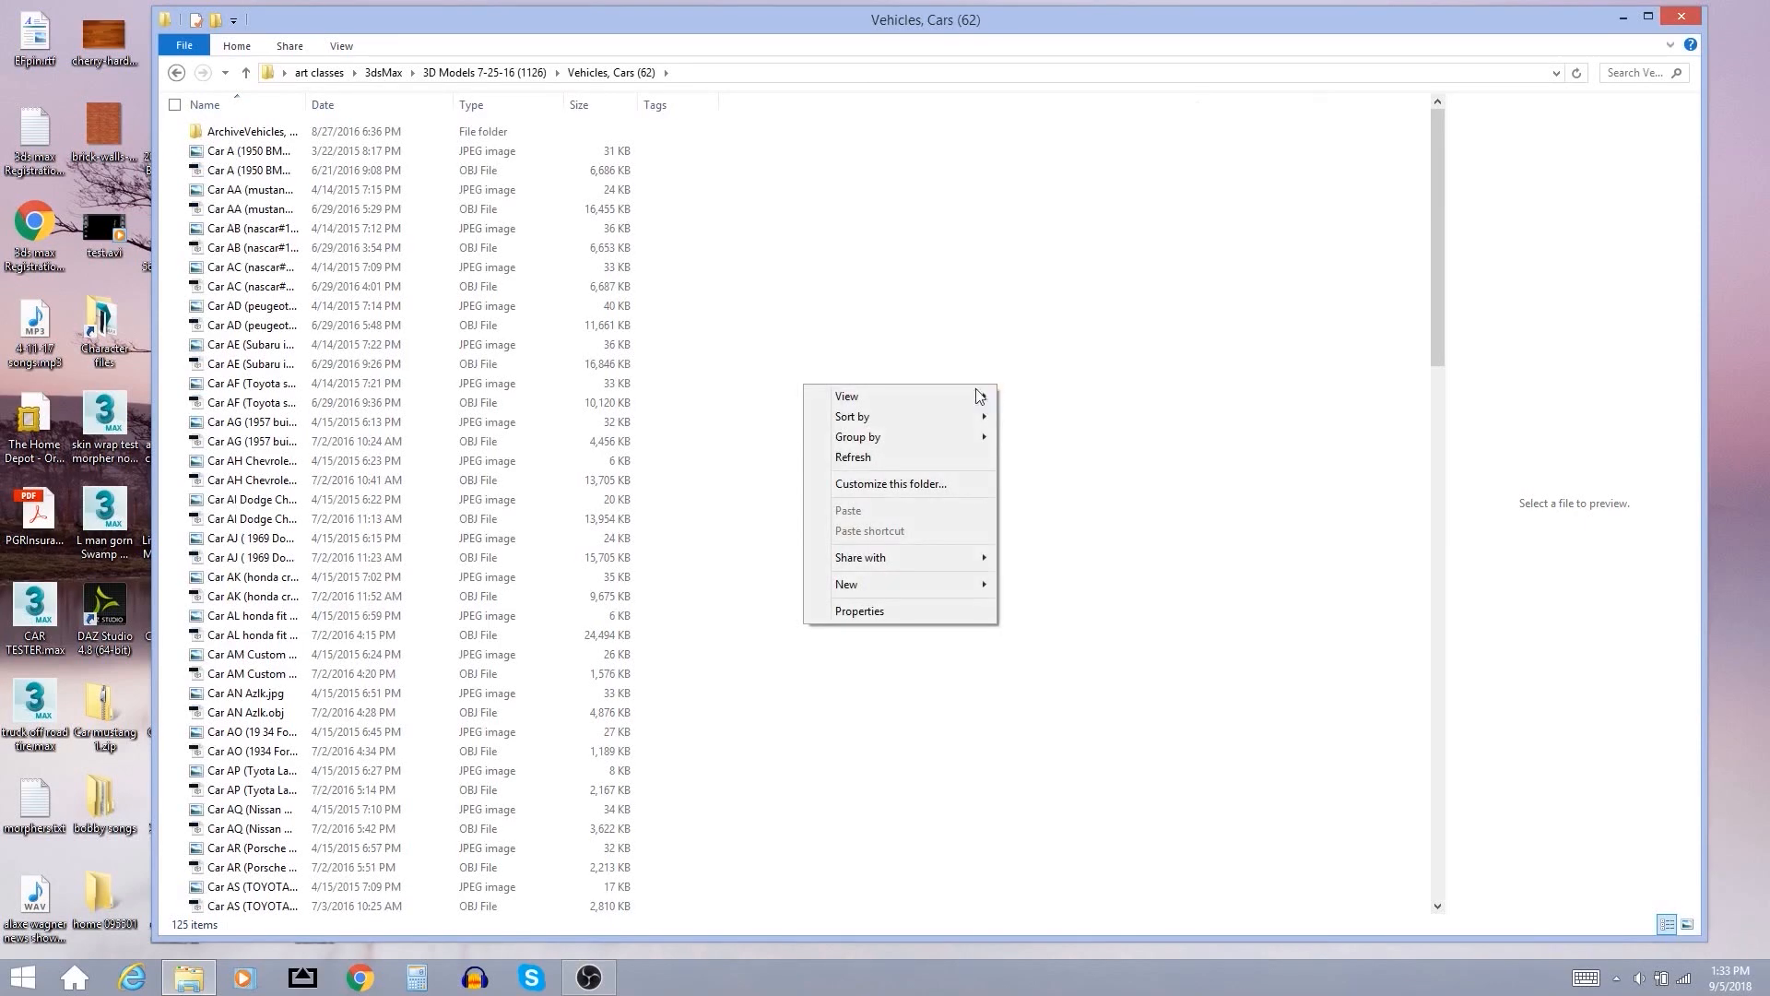
mouse_move(952, 397)
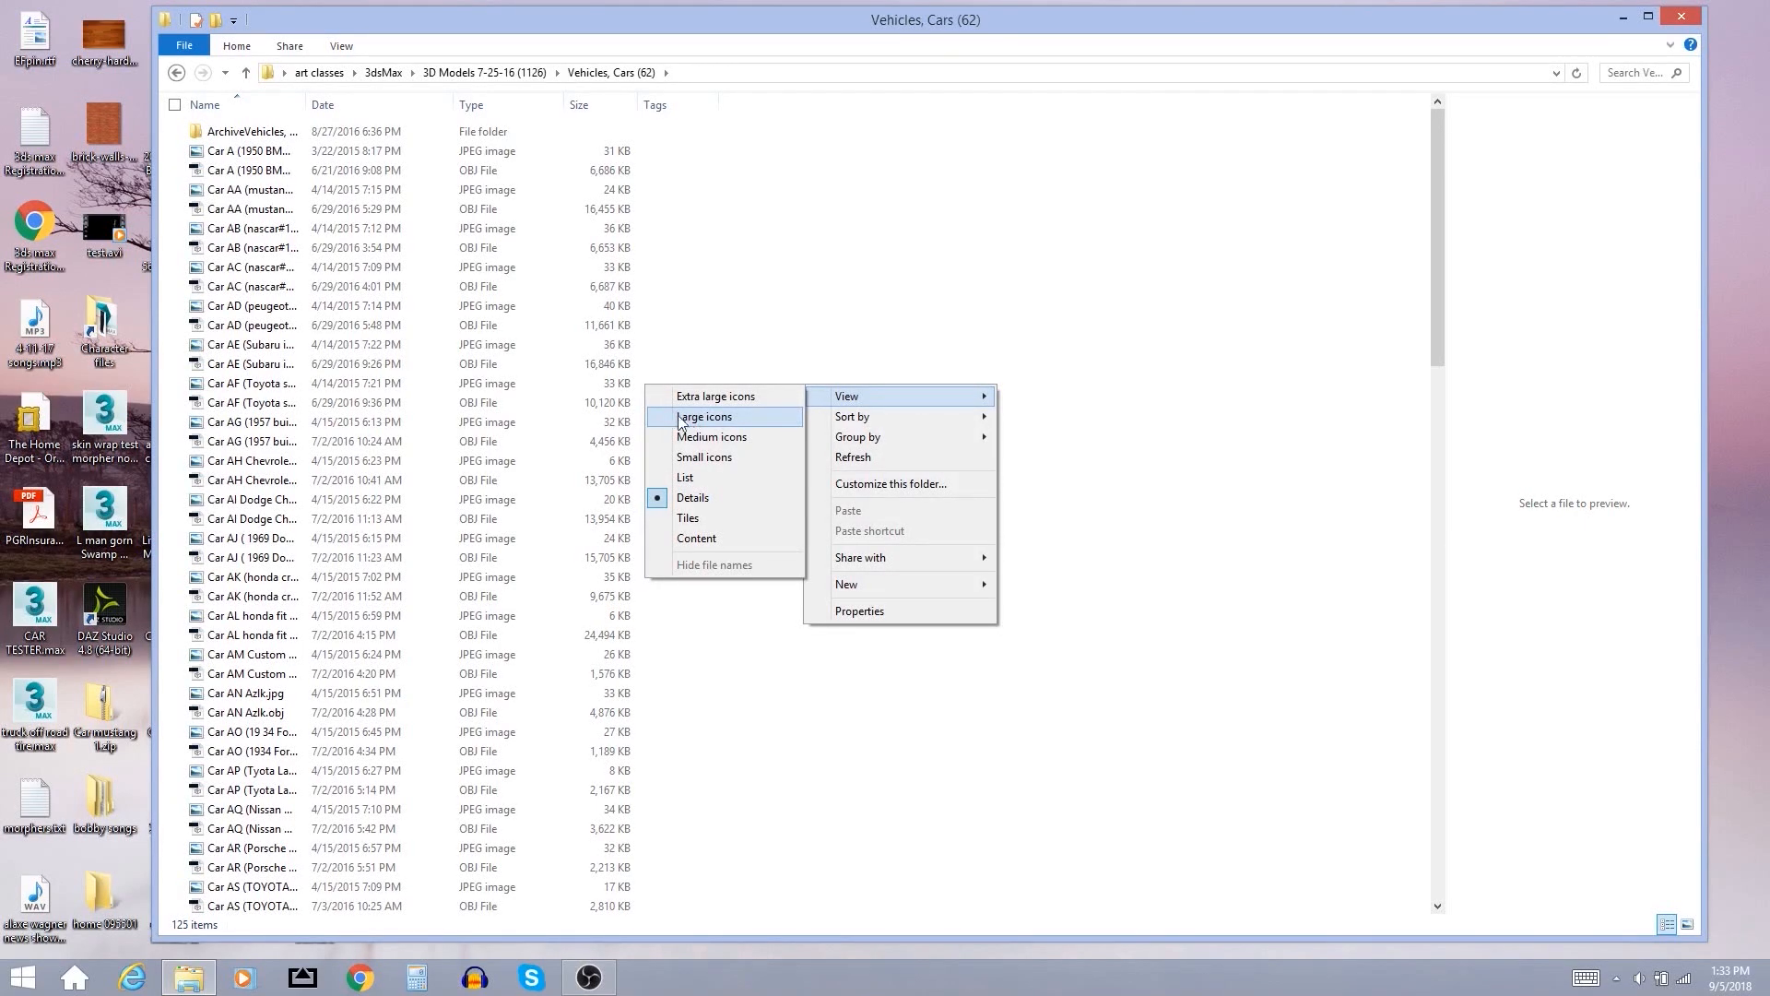
left_click(707, 418)
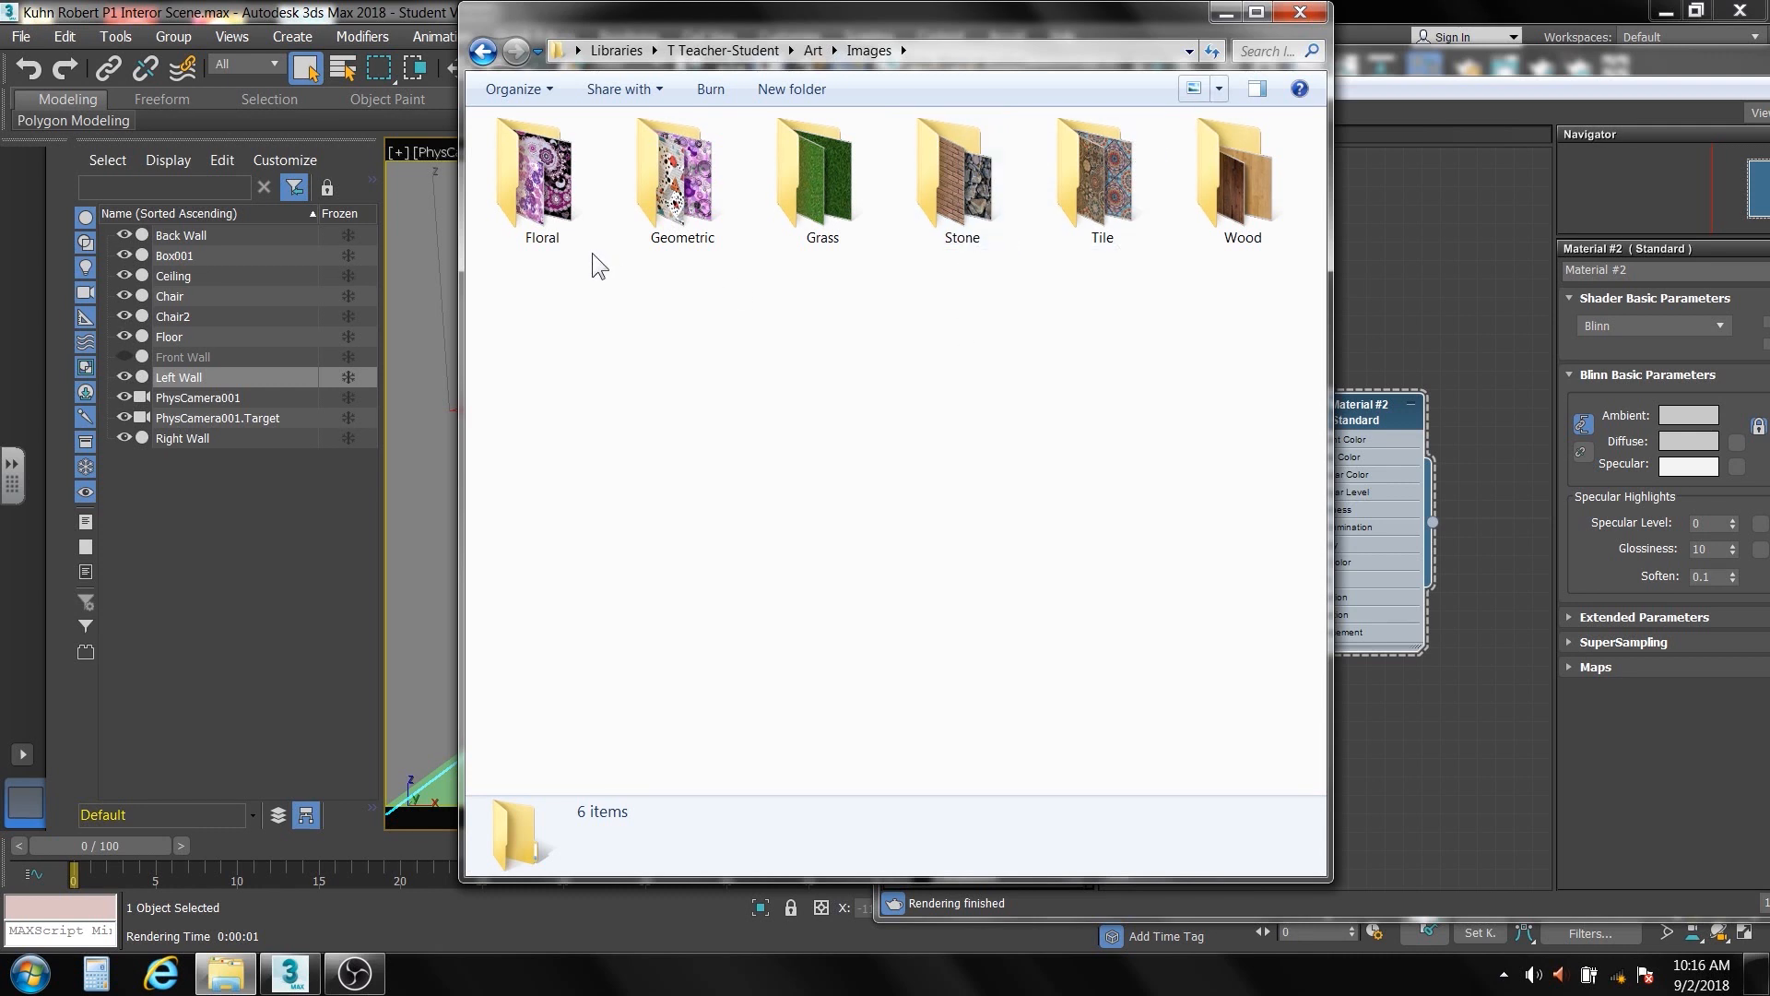
Open the Floral folder within Images and move its window clear of the Slate Material Editor
left_click(533, 203)
double_click(533, 201)
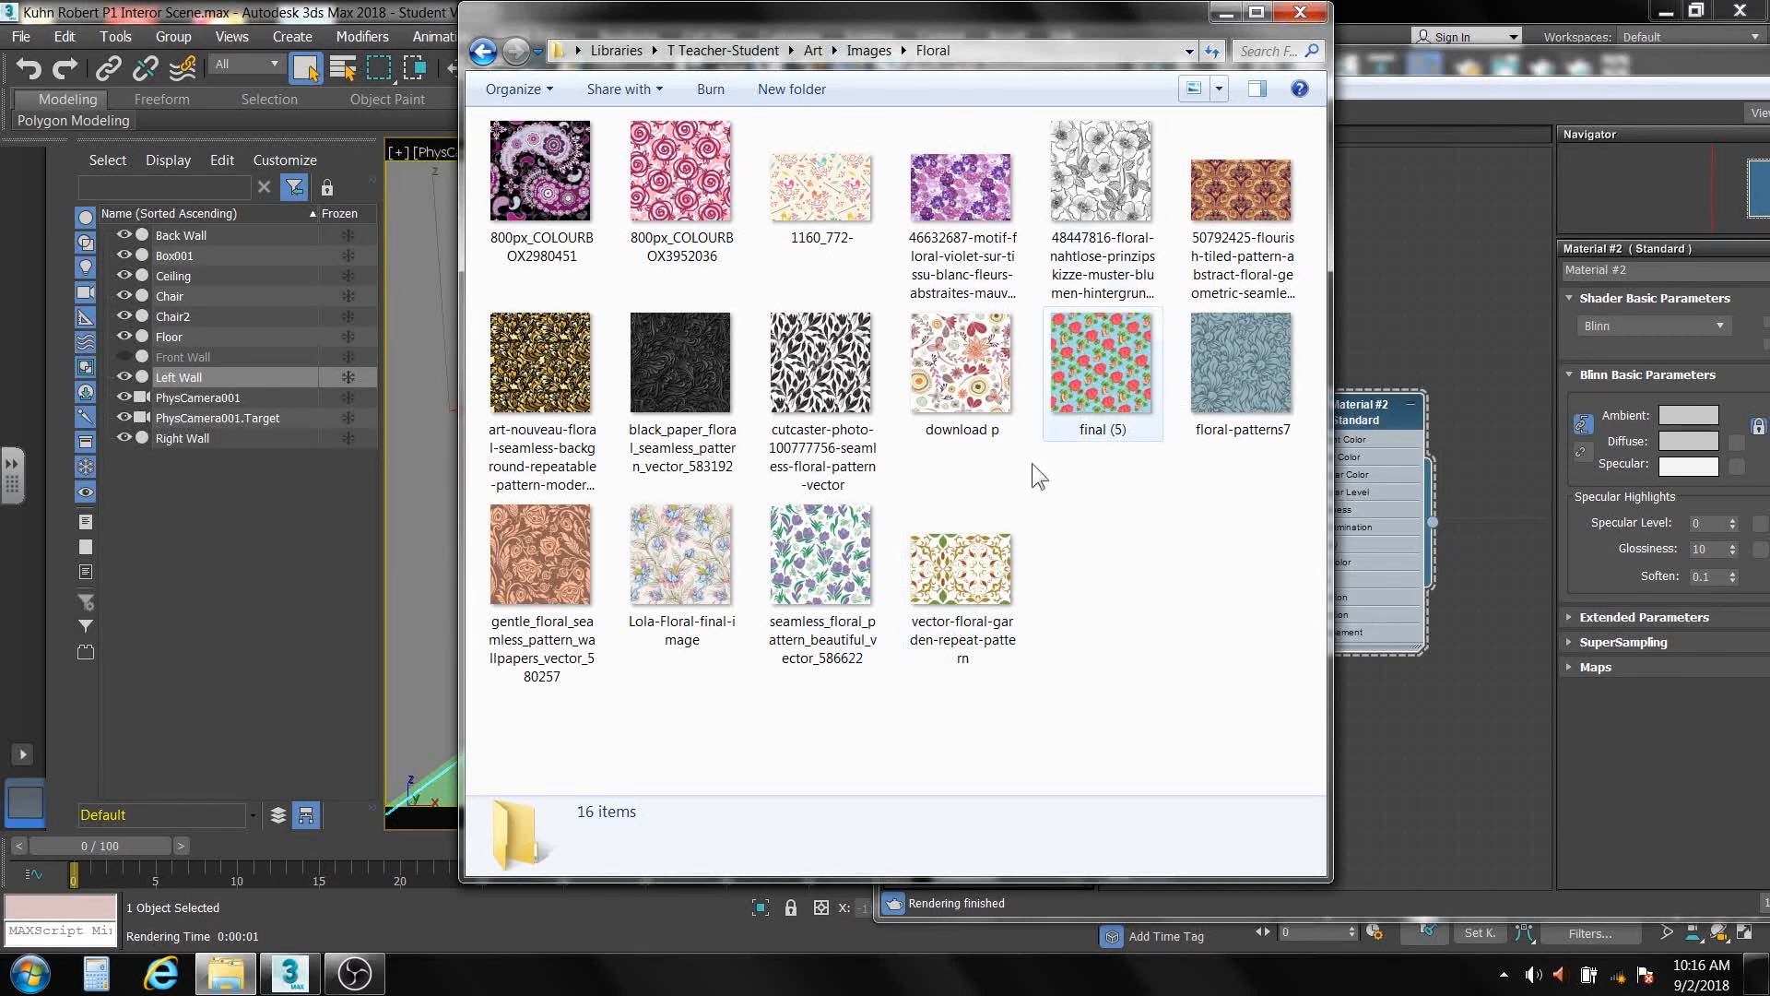
left_click_drag(1066, 25, 1401, 41)
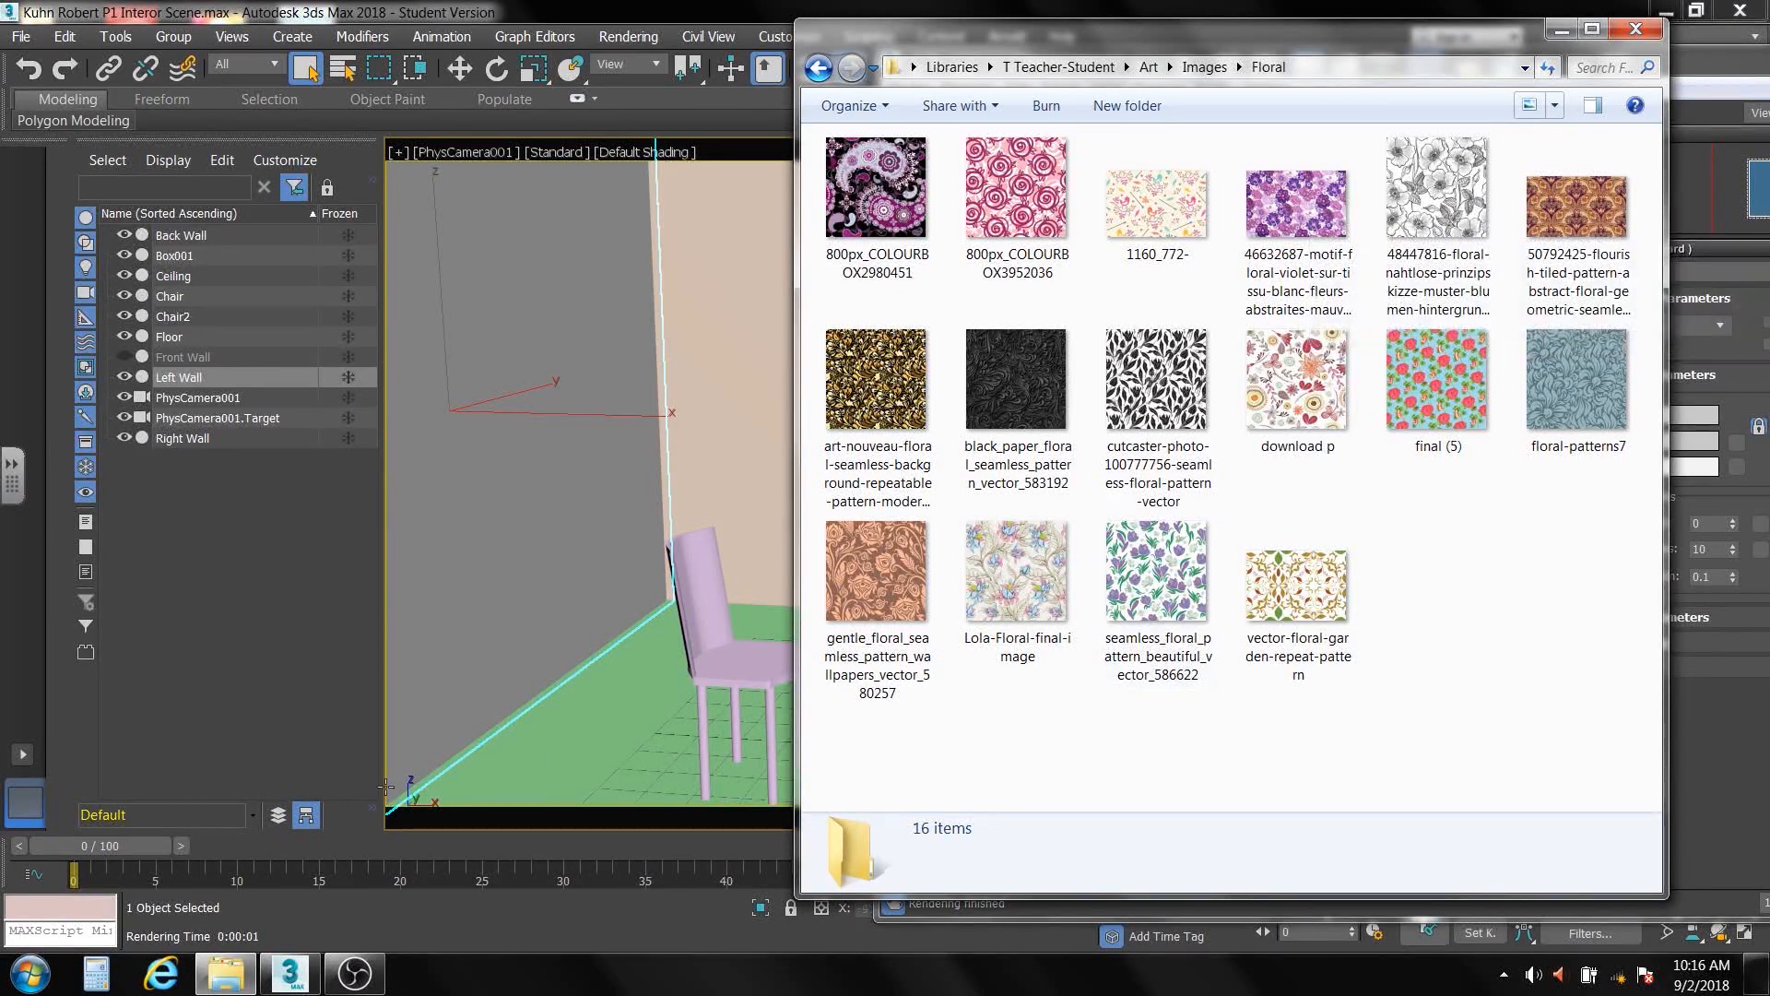
left_click_drag(1001, 30, 240, 39)
Arrange the Slate Material Editor beside the Floral folder and add the black-and-white 48447816-floral image to its graph as a bitmap node
left_click(1305, 61)
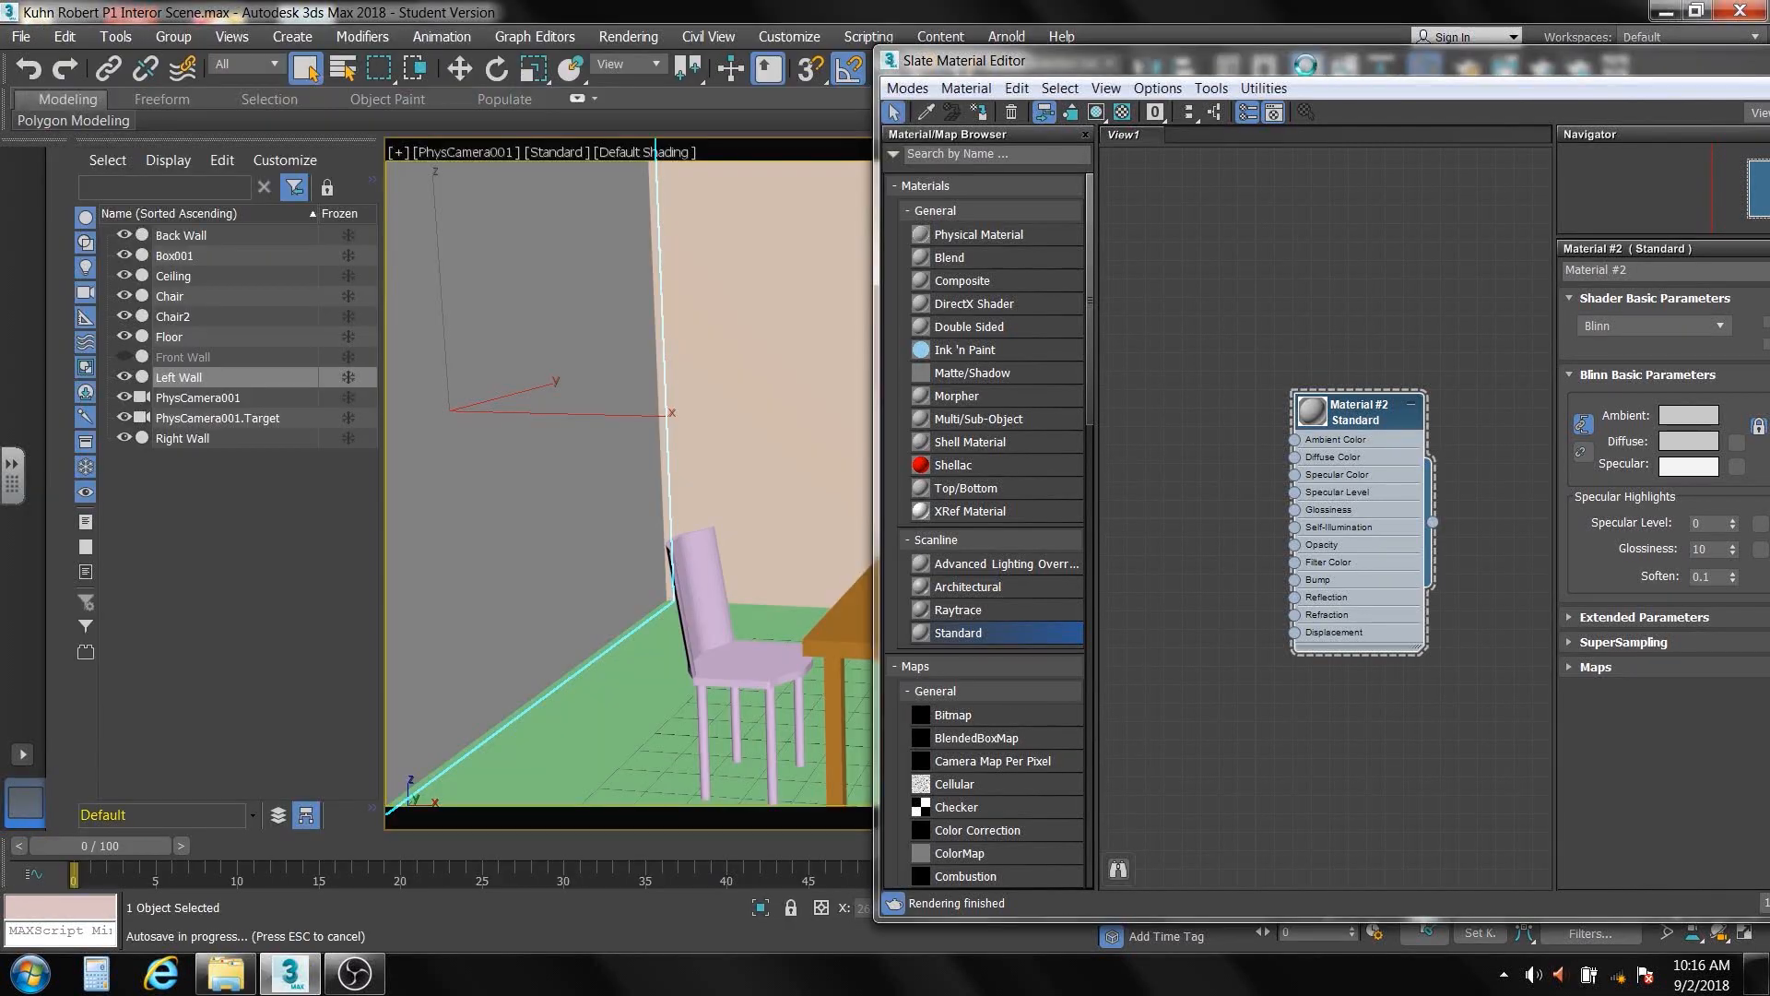
left_click_drag(1306, 65, 1142, 47)
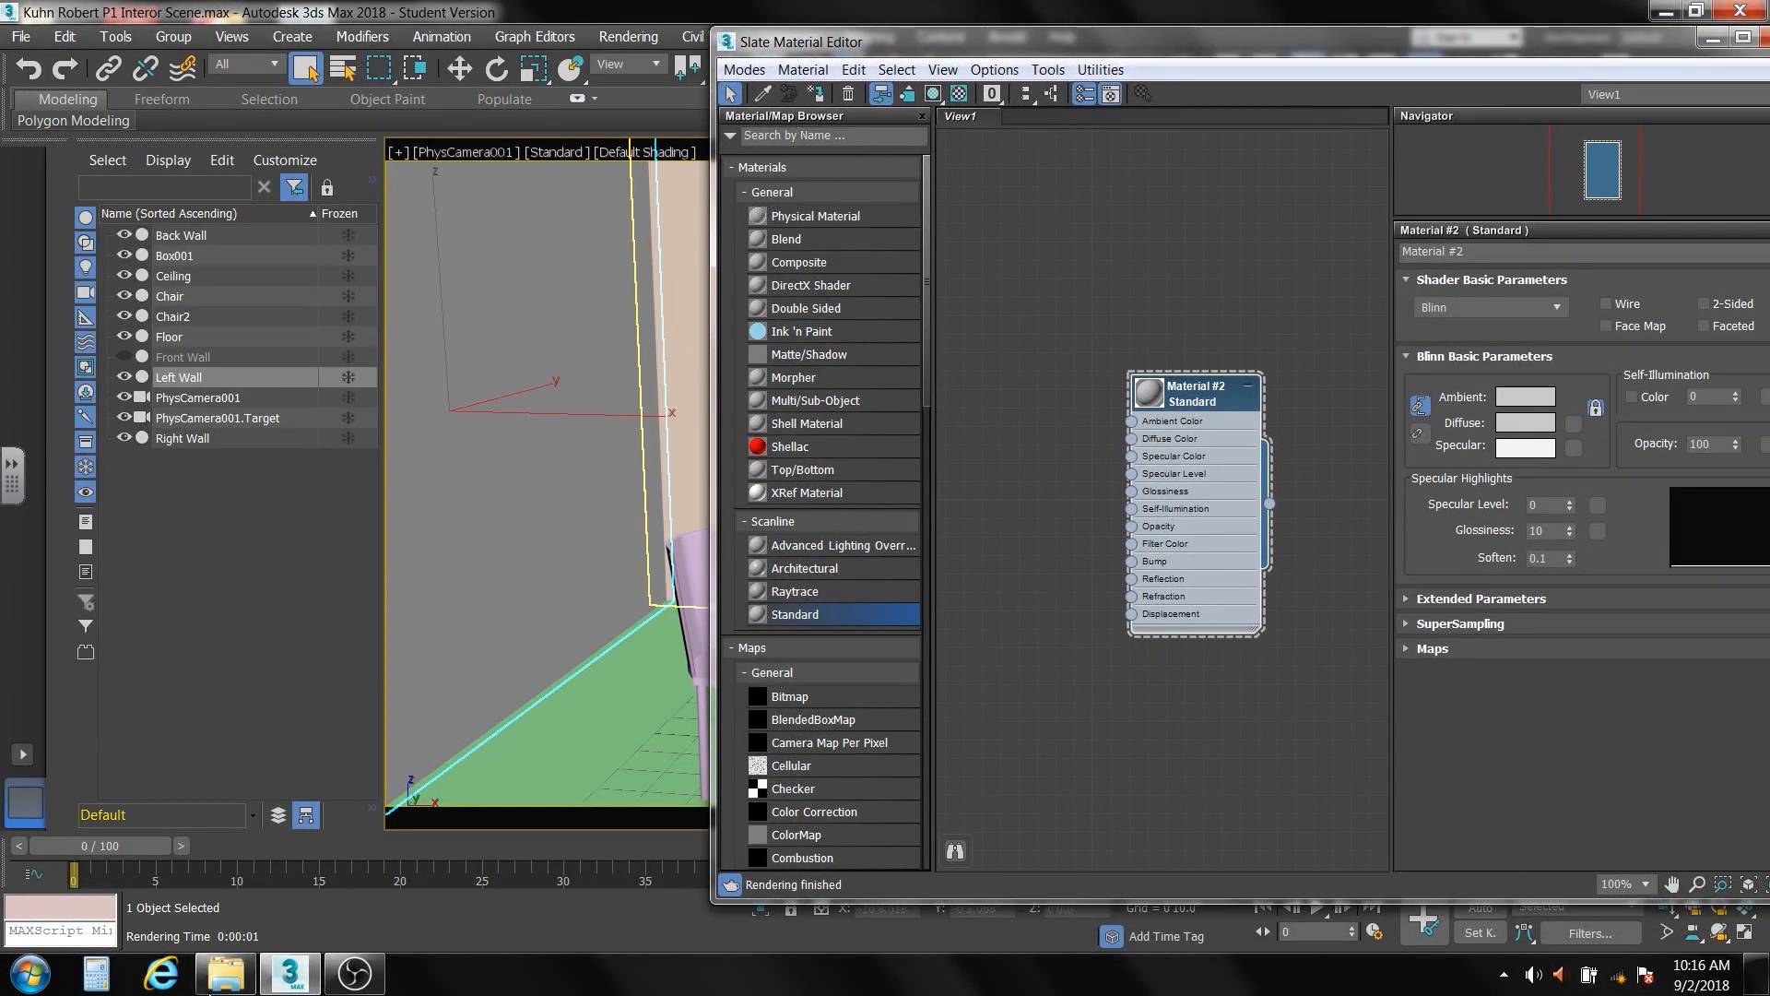
left_click(226, 974)
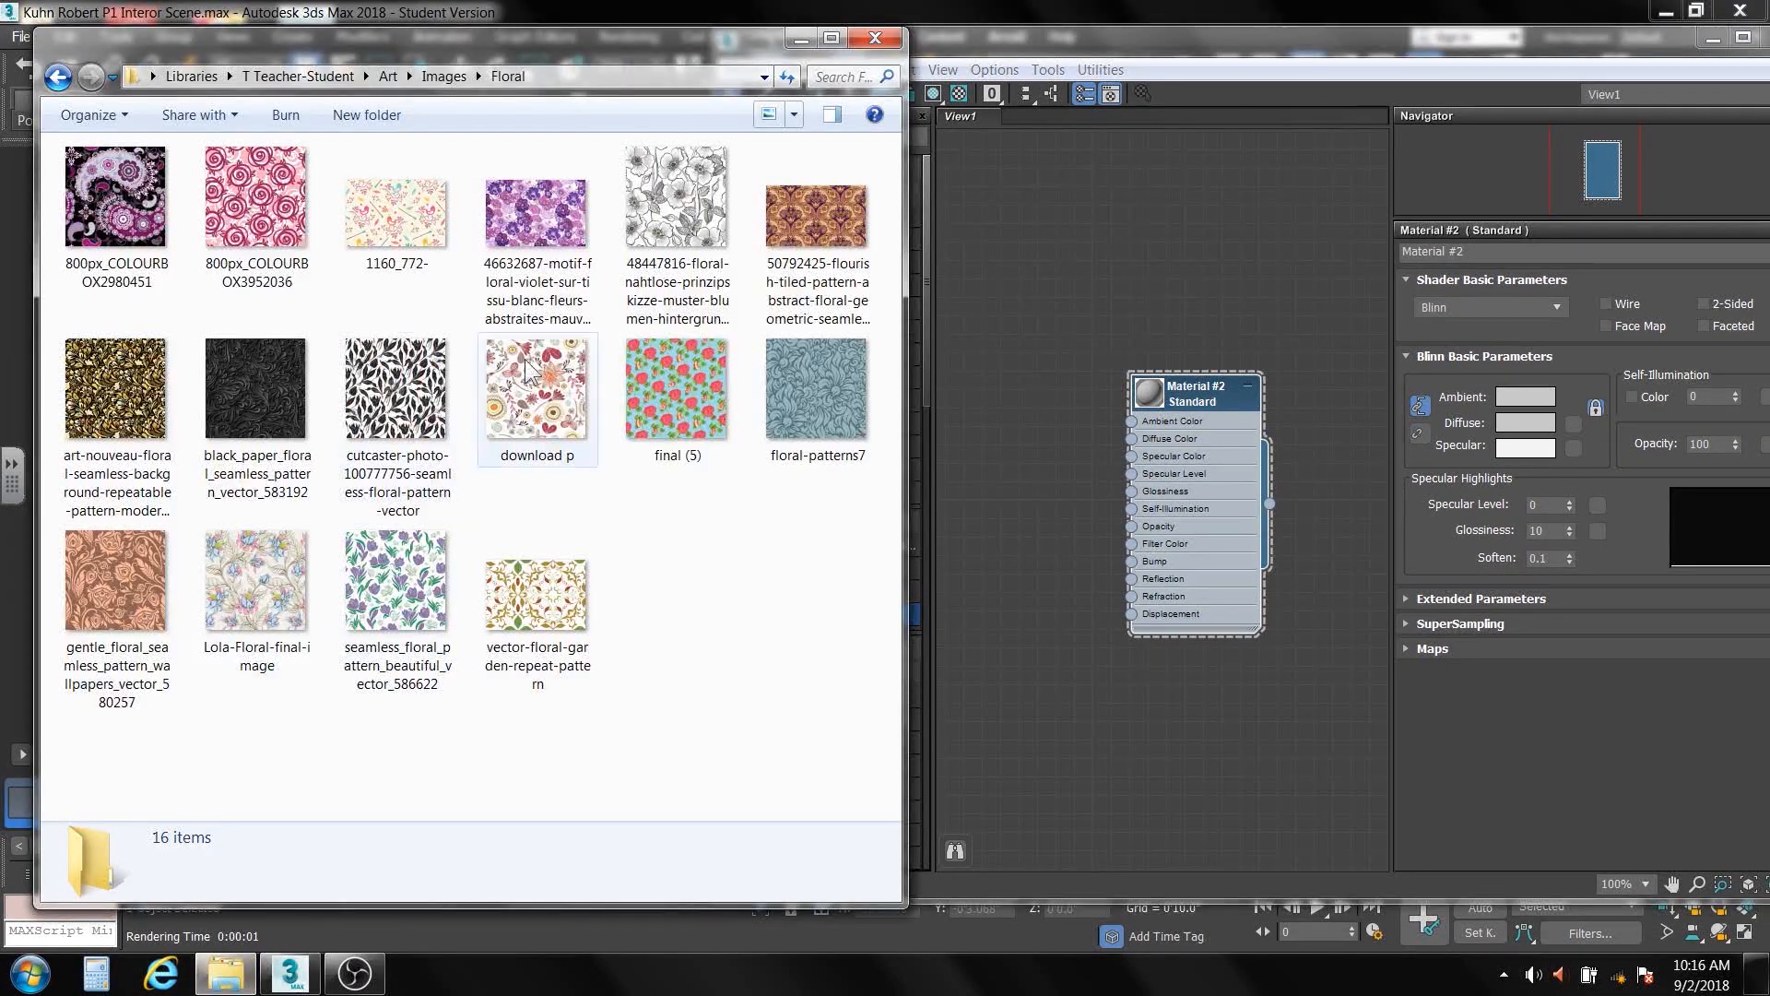
left_click_drag(679, 259, 1037, 458)
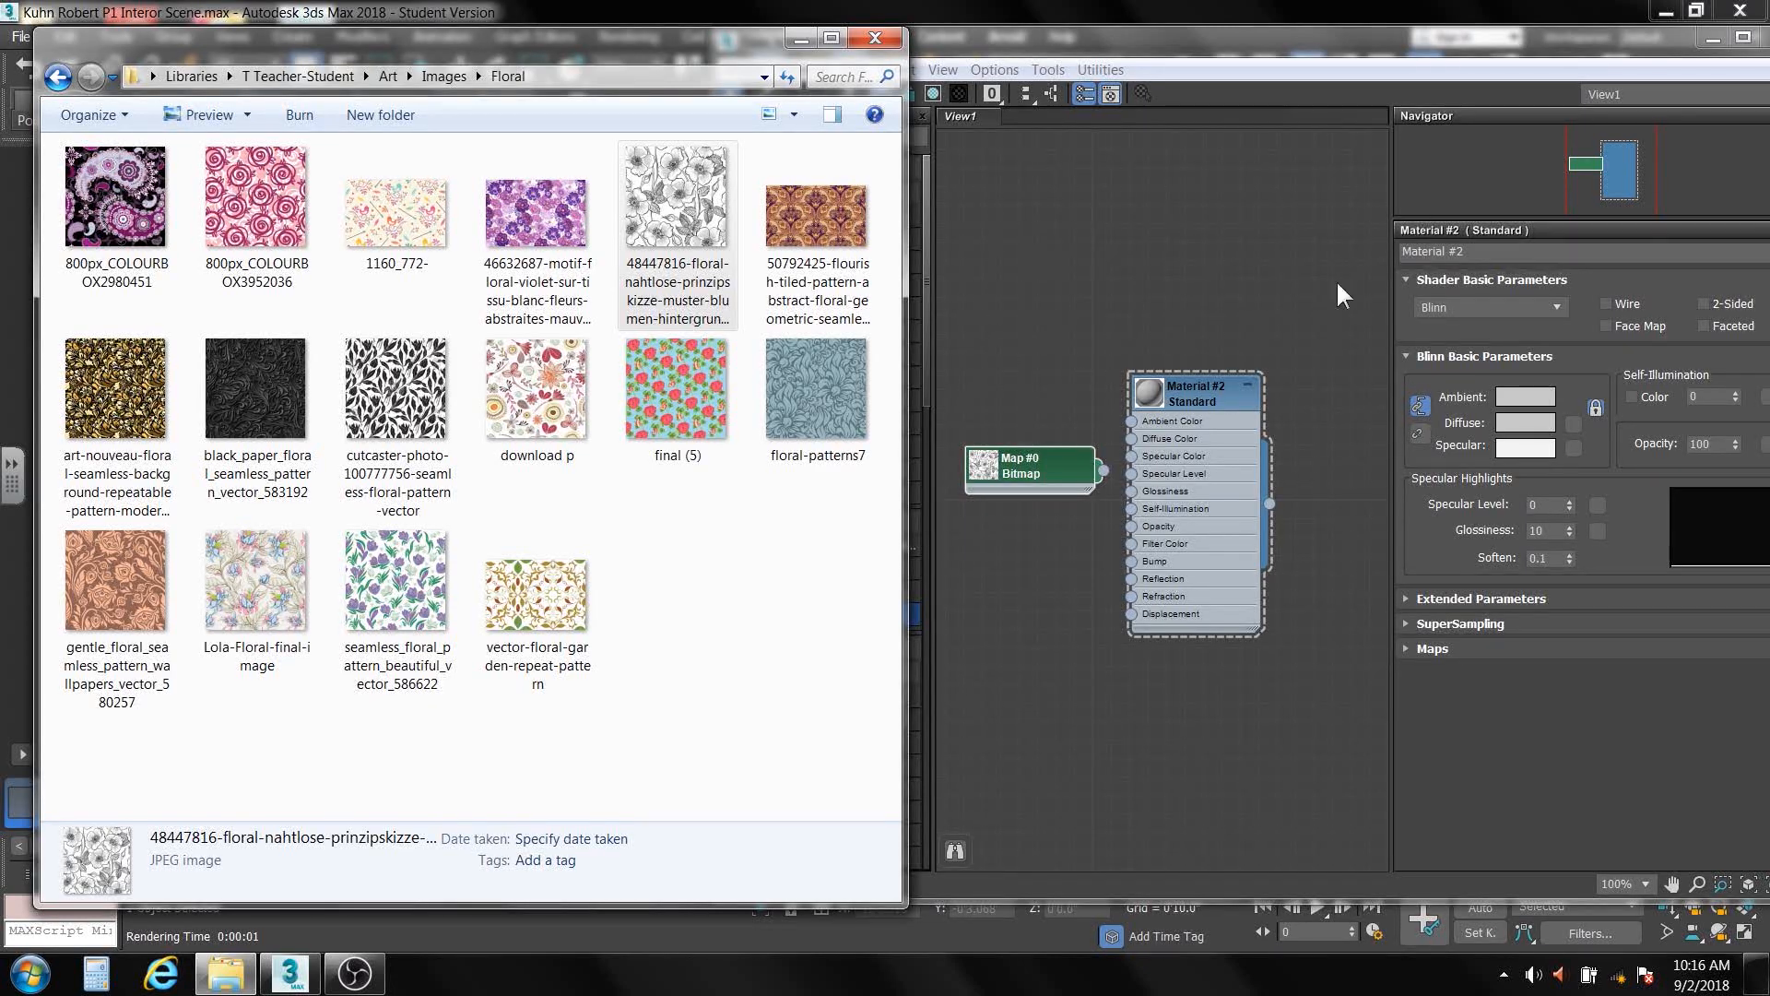
Connect the Map #0 bitmap to the Diffuse Color slot of Material #2
left_click(1062, 46)
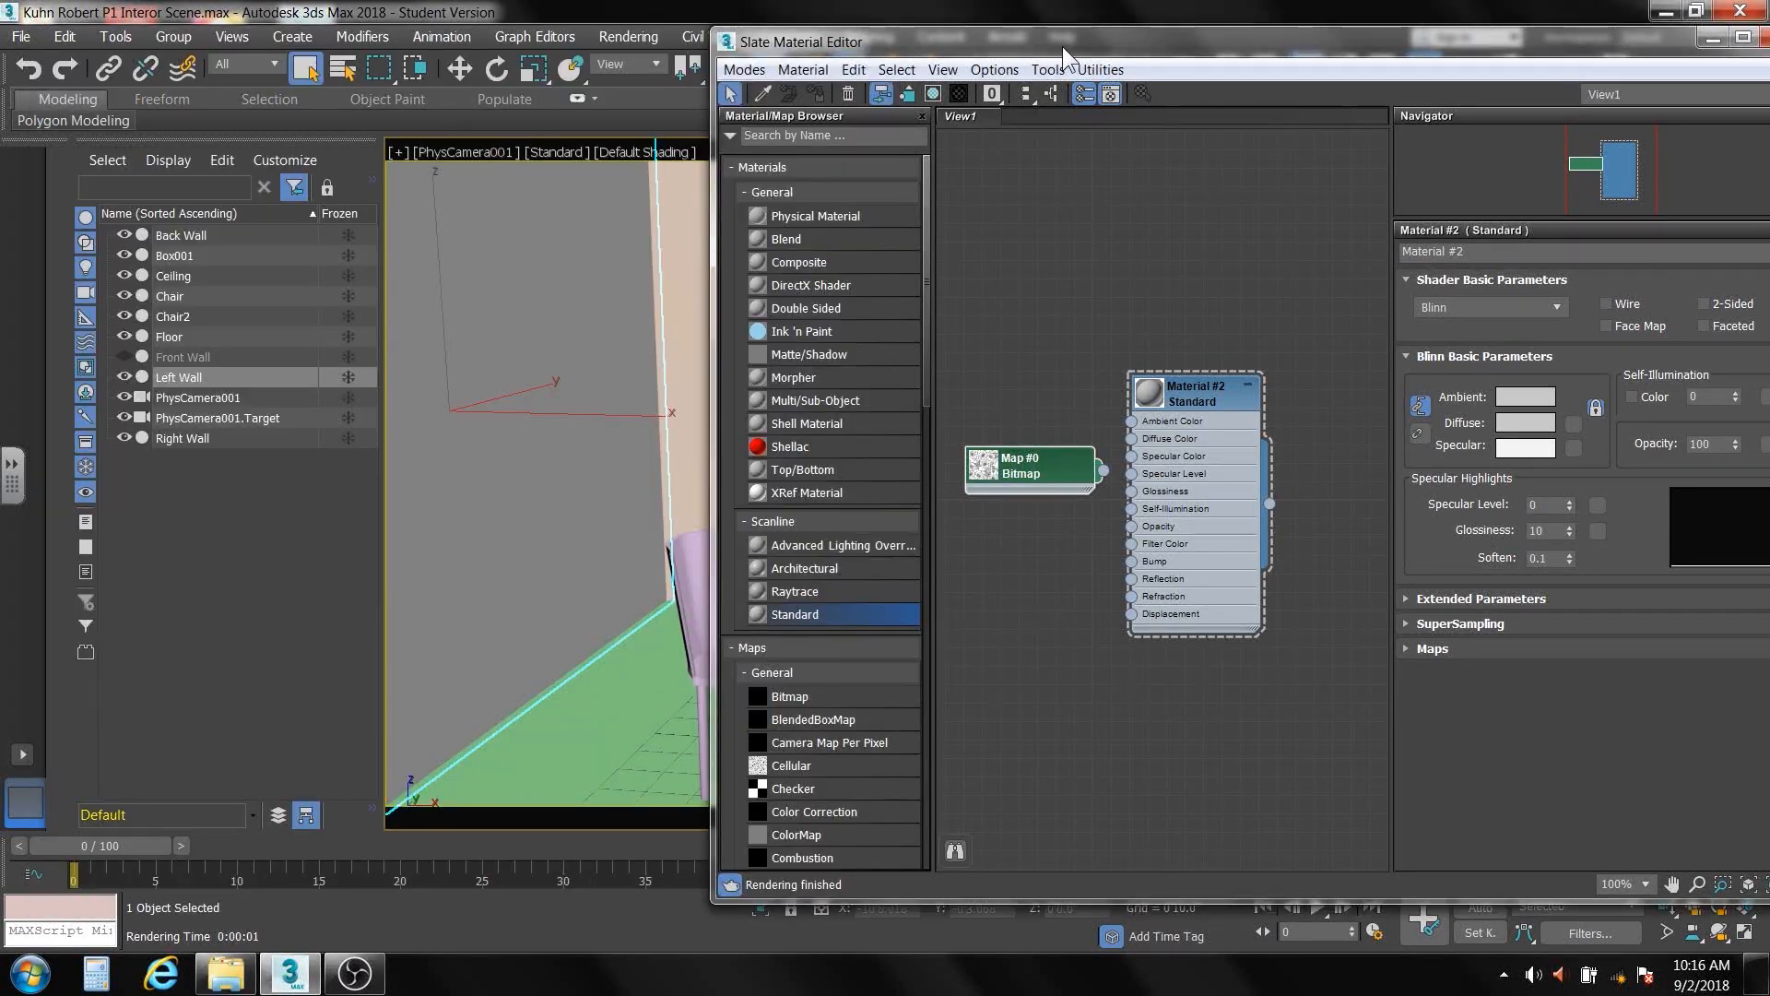
left_click_drag(1044, 46, 885, 50)
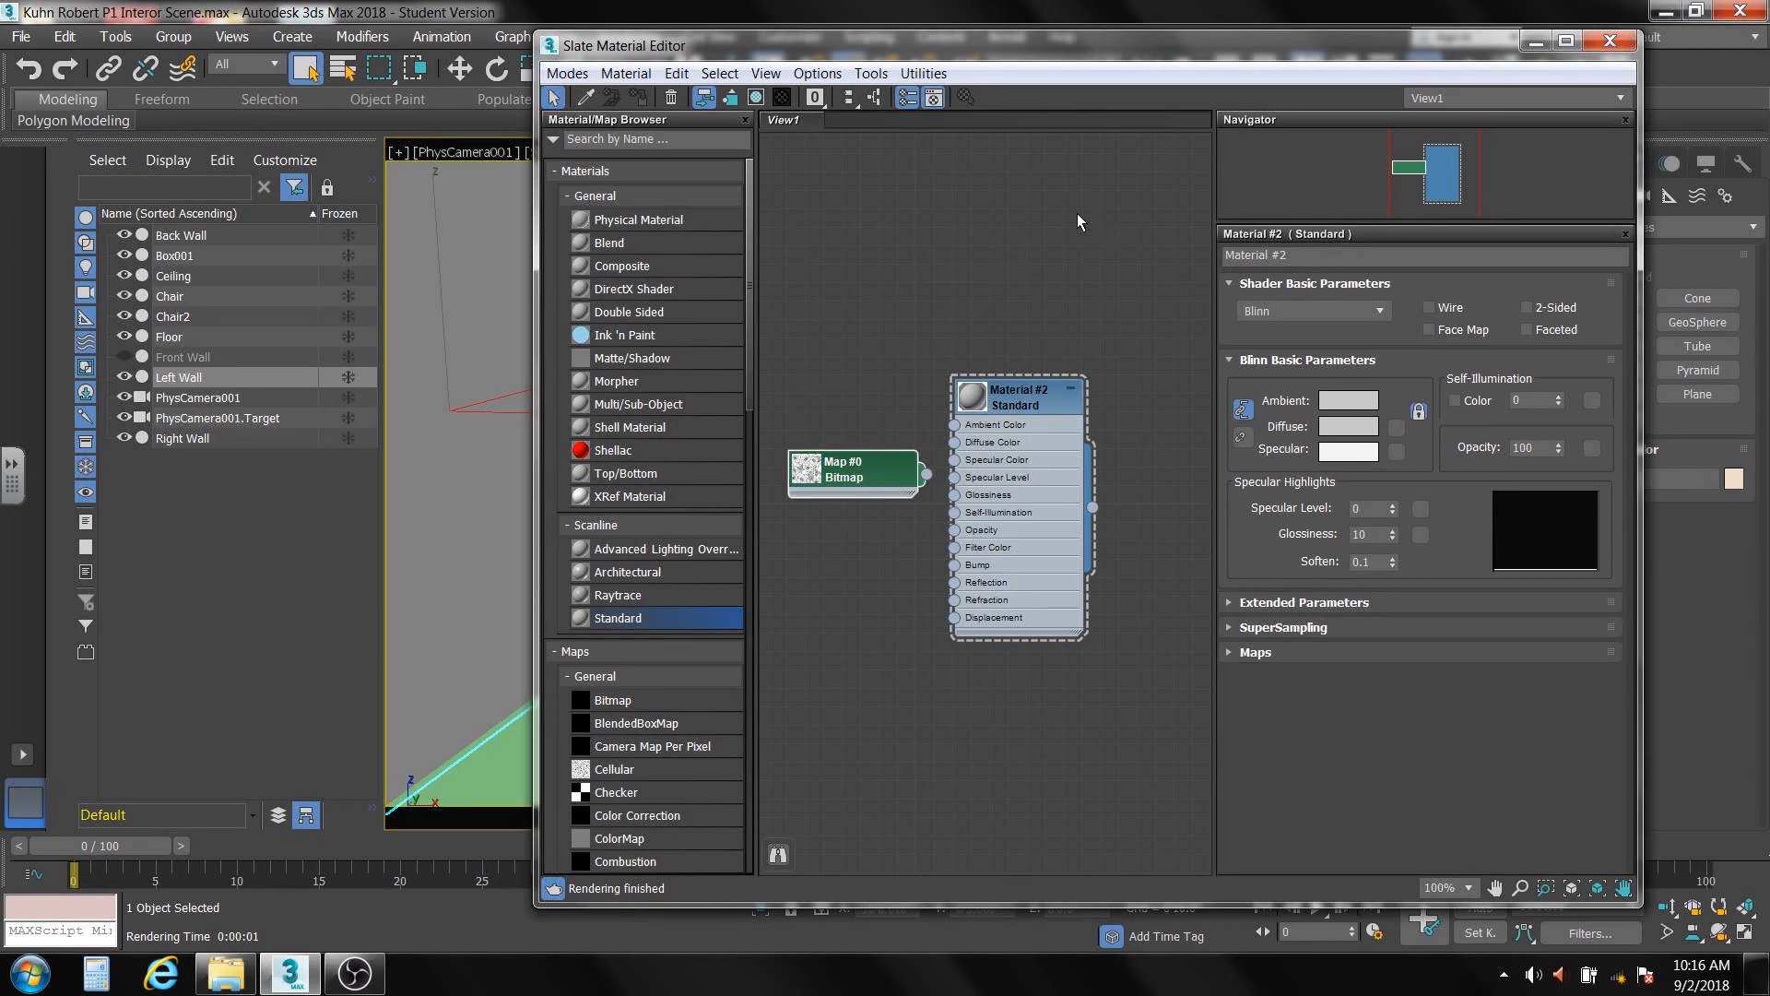
left_click_drag(871, 476, 956, 446)
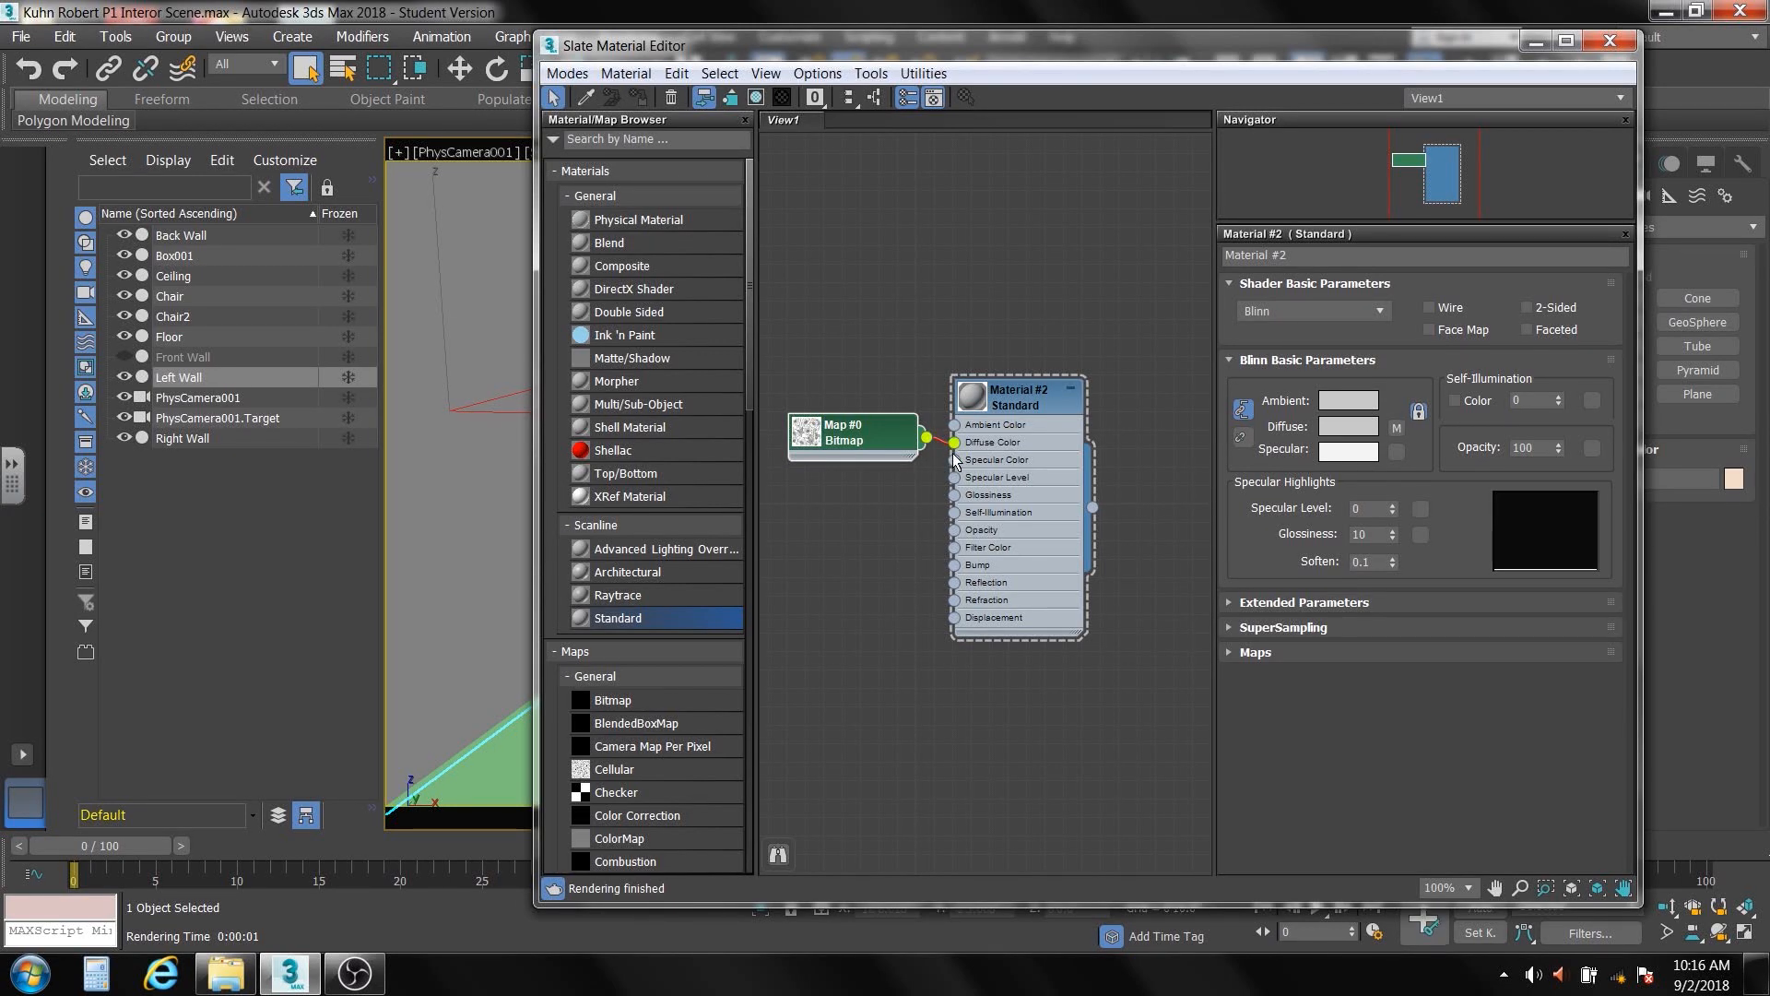
scroll(957, 457, "up", 4)
scroll(957, 457, "up", 2)
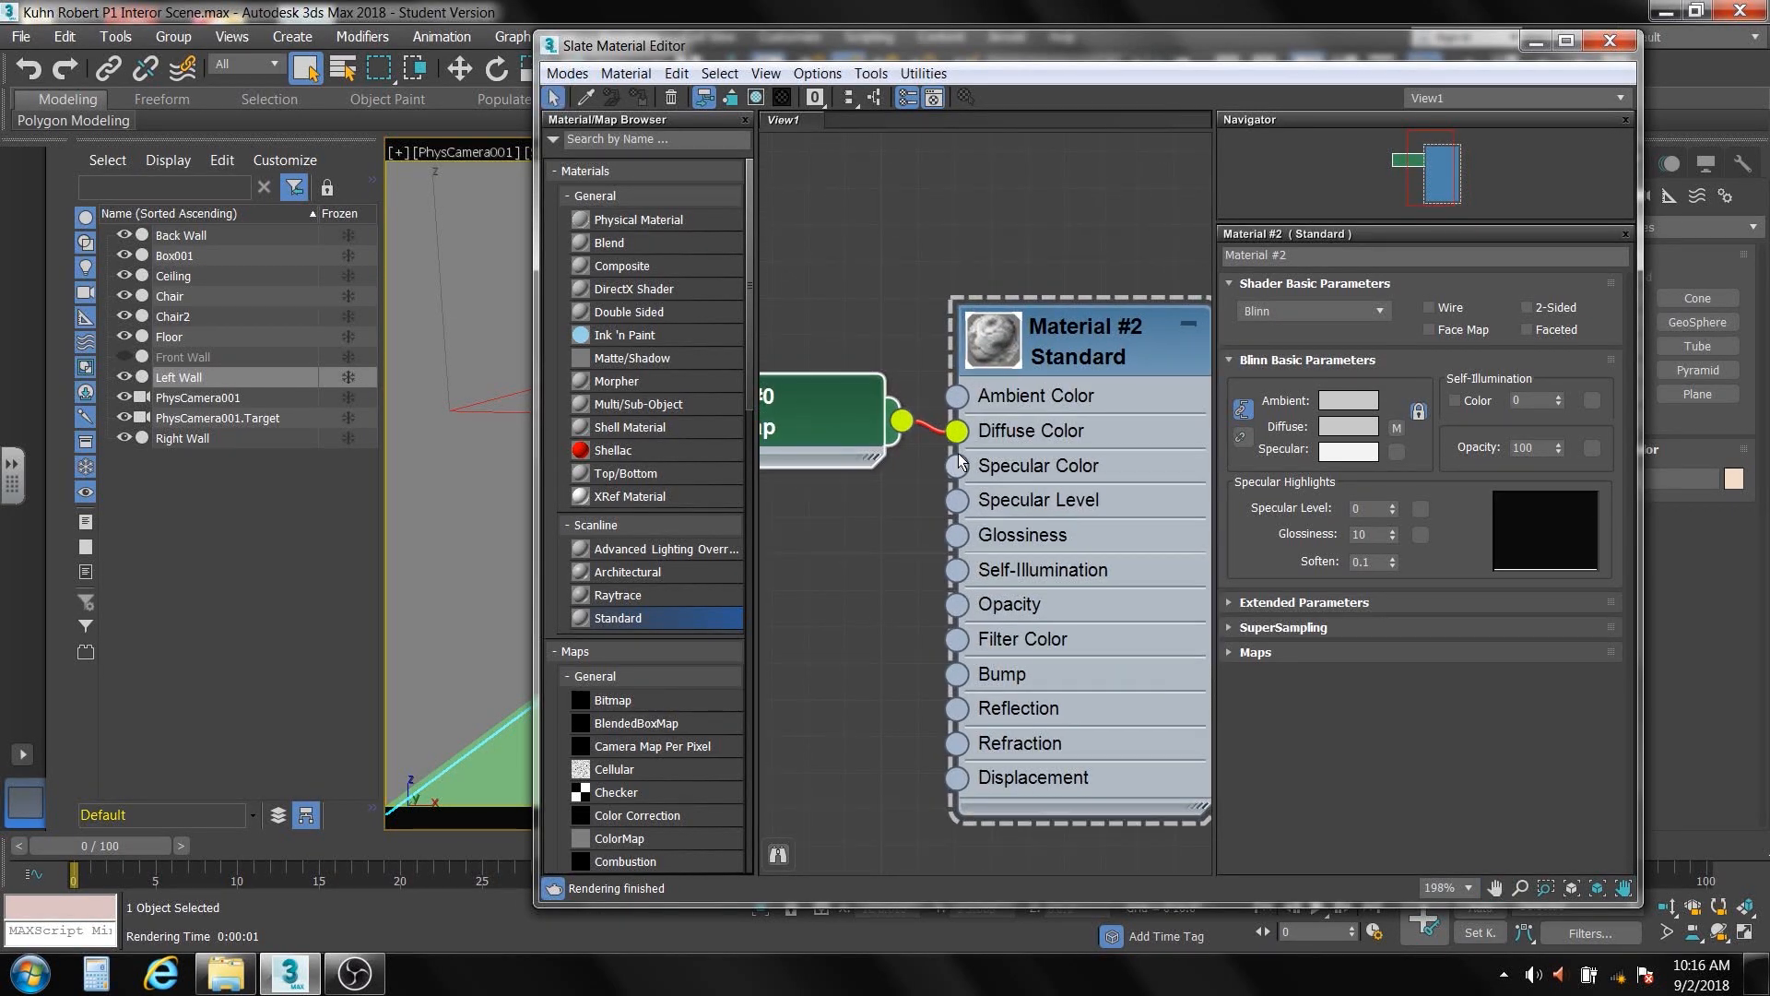
Widen the Slate Material Editor, enlarge Material #2's preview and show the shaded material in the viewport
left_click_drag(540, 460, 423, 461)
middle_click_drag(927, 336, 1042, 345)
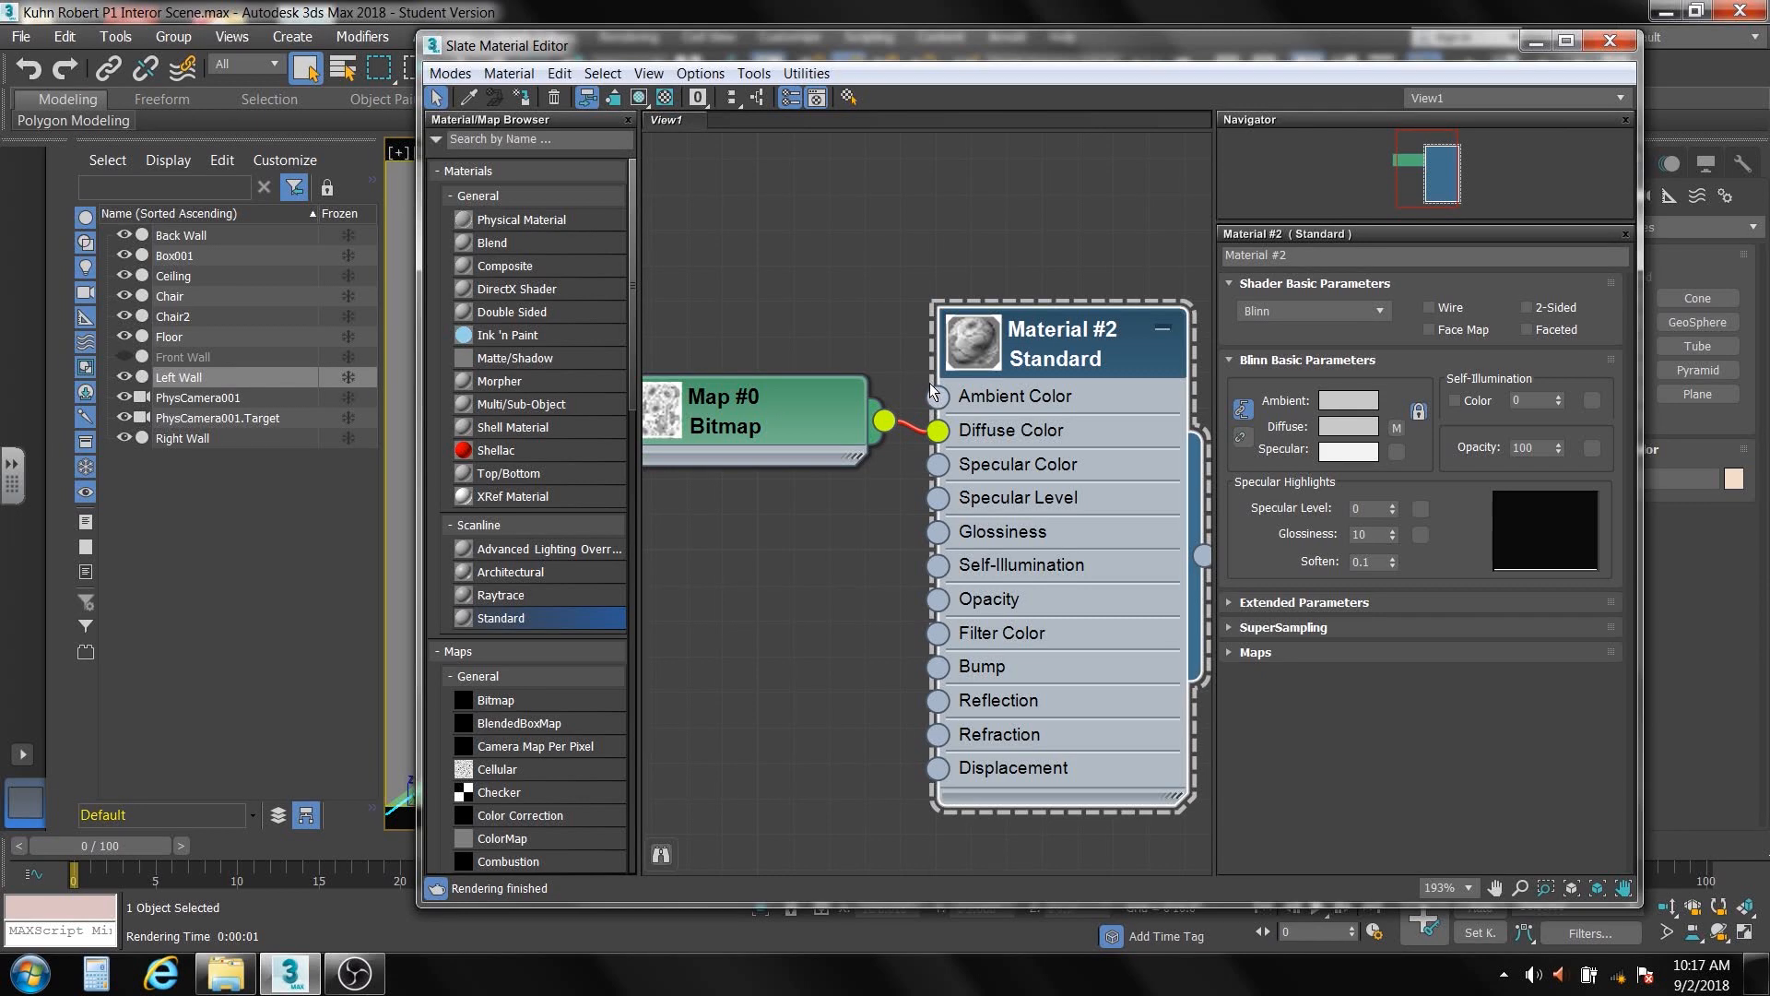
left_click_drag(898, 46, 1100, 45)
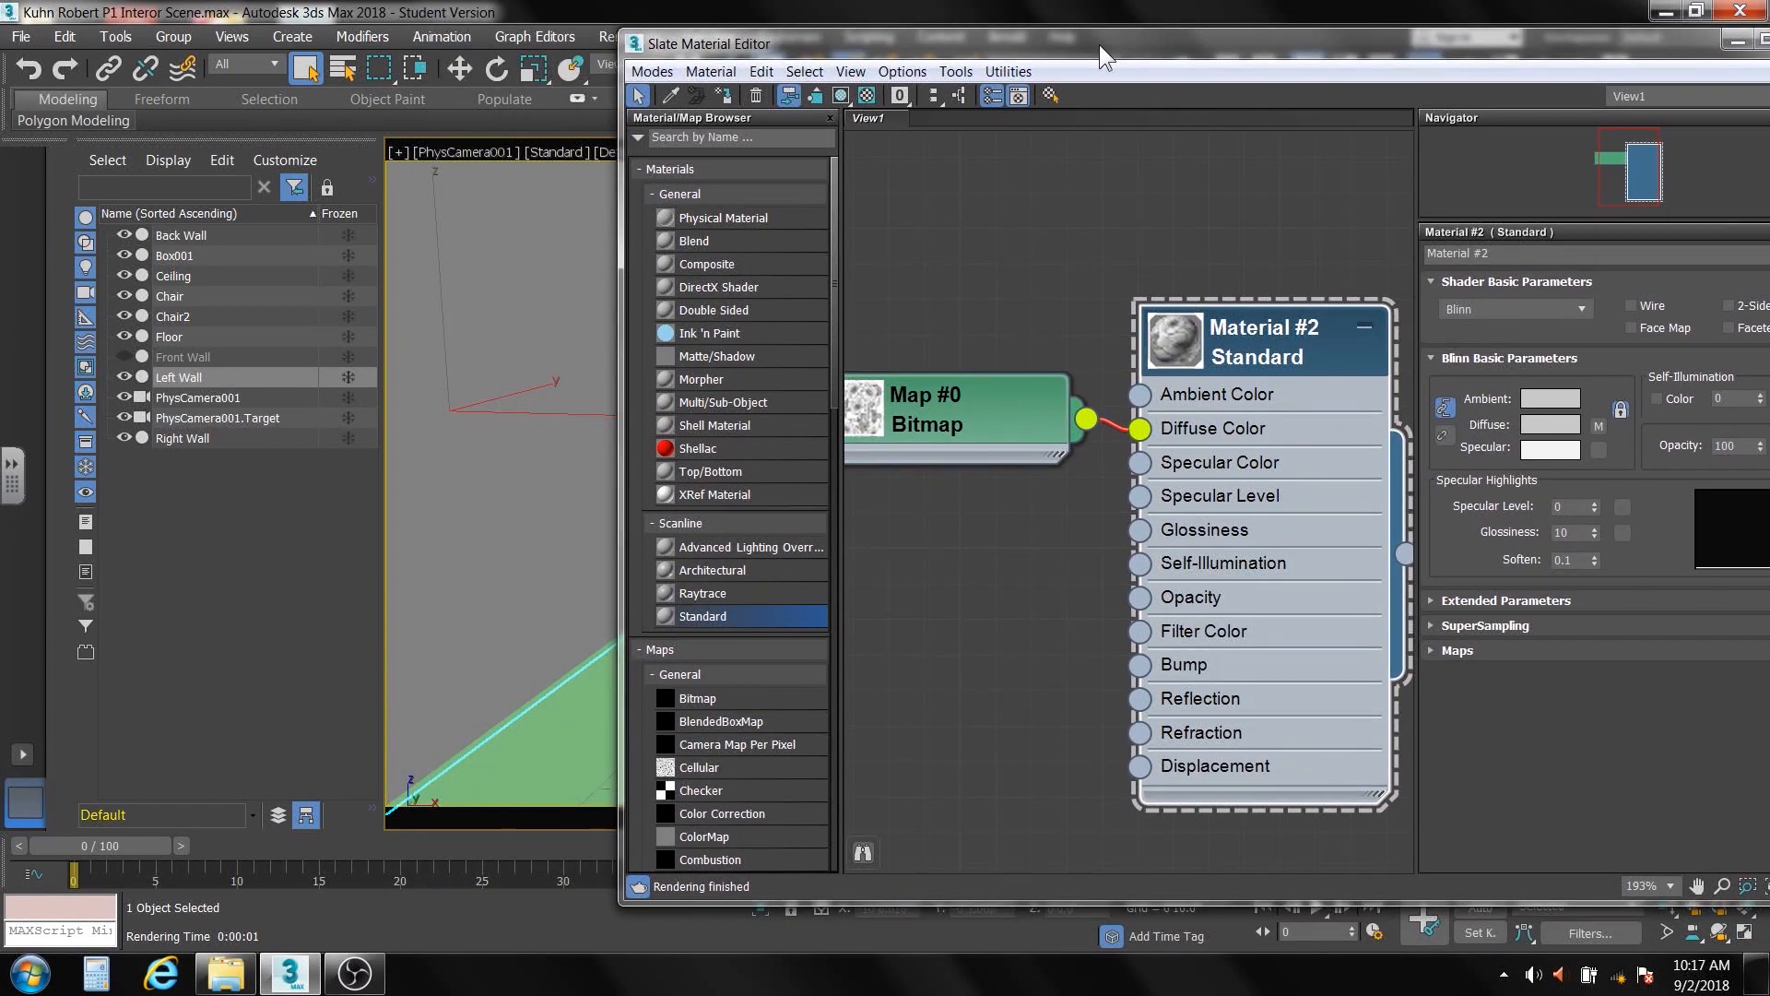
double_click(1187, 358)
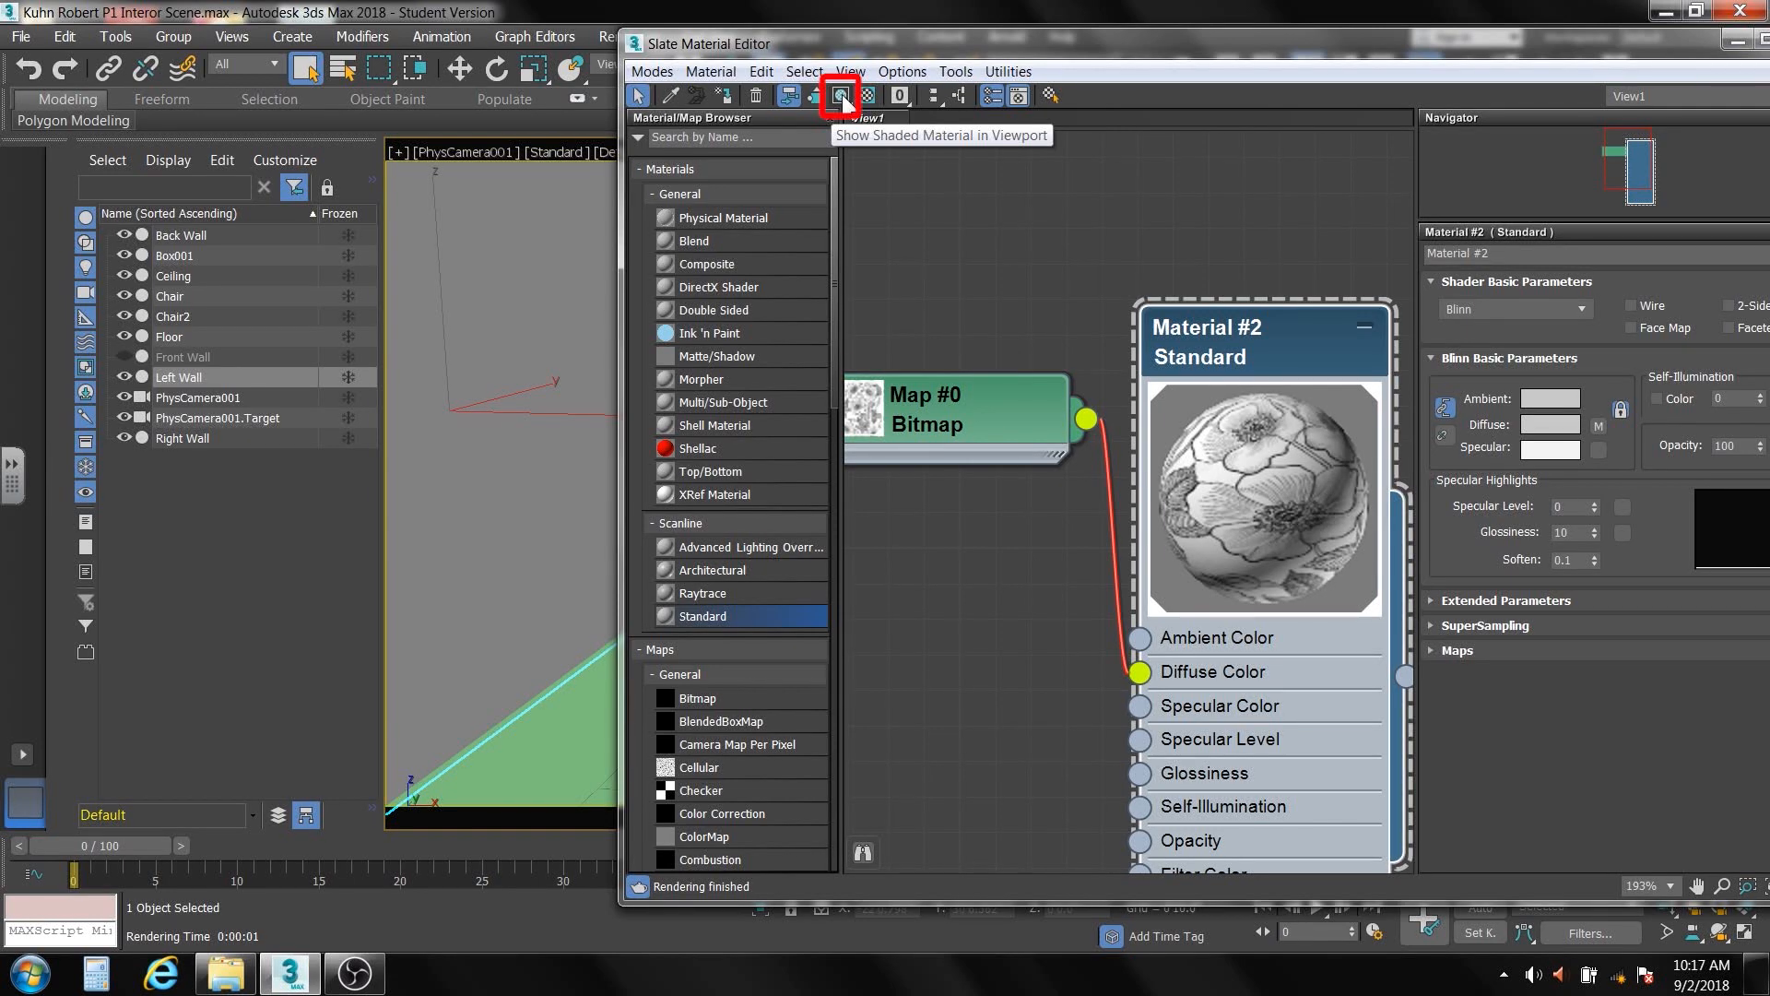
left_click(840, 96)
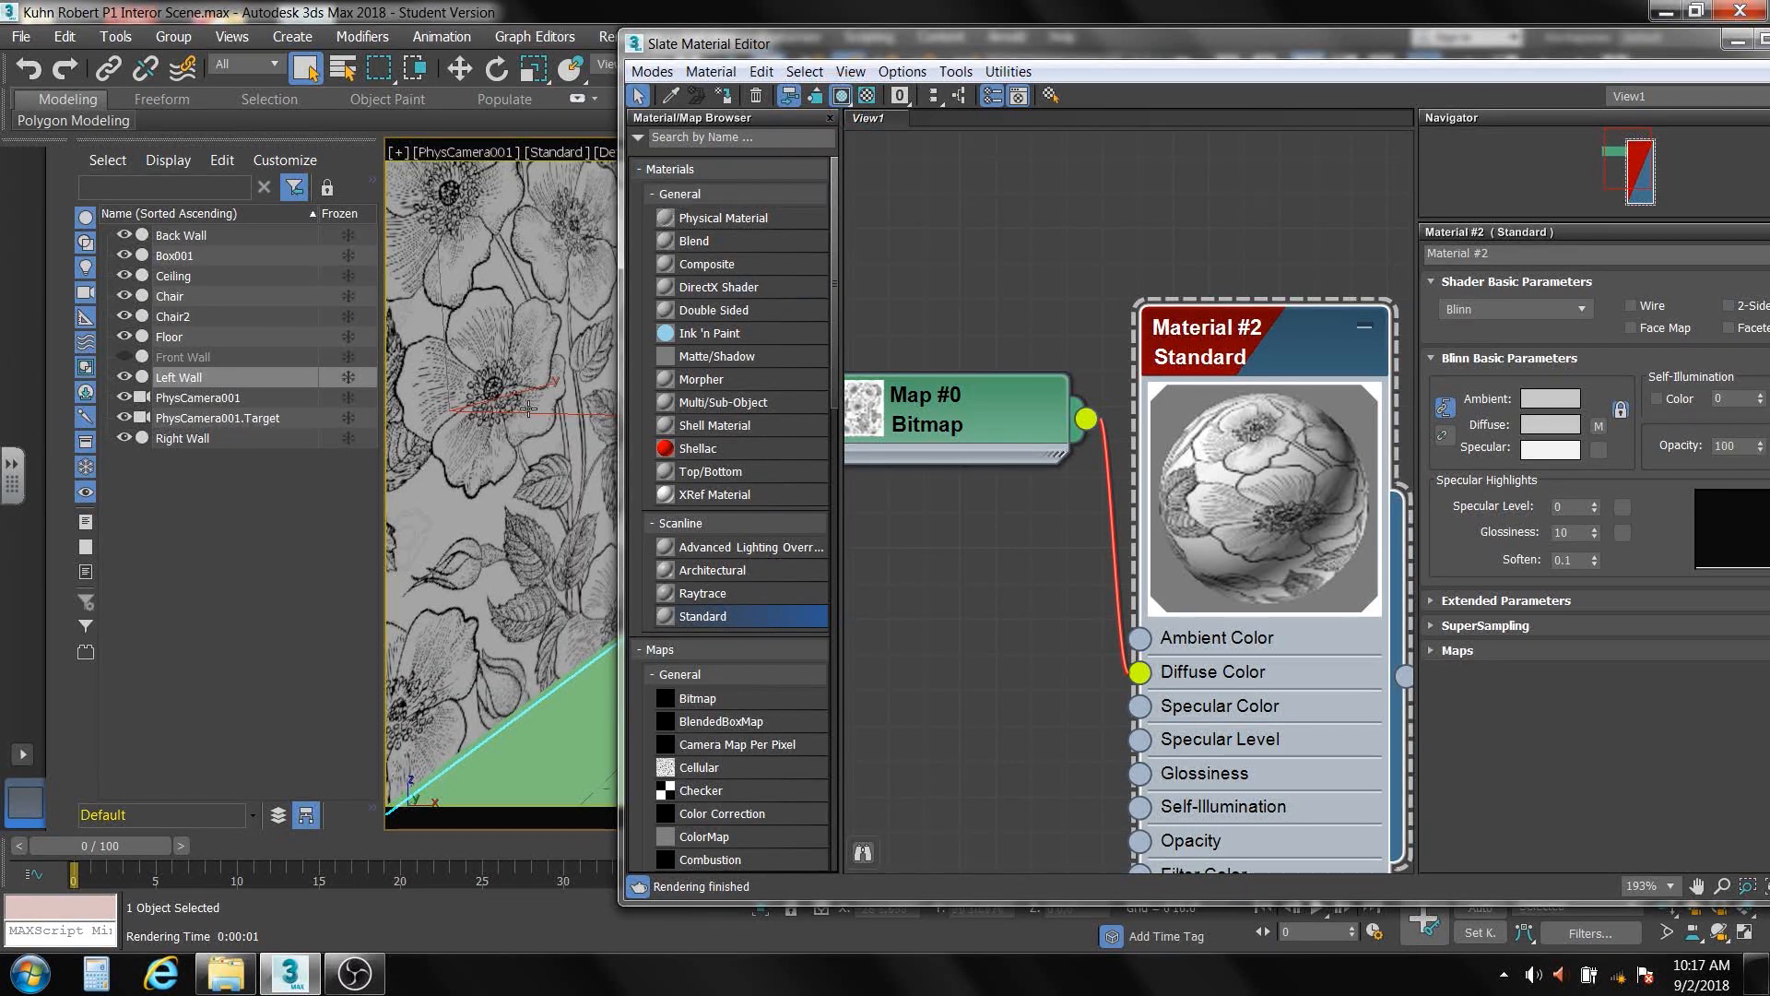
Minimize the Slate Material Editor and examine the Left Wall's floral texture in the Perspective view
left_click_drag(1014, 46, 568, 74)
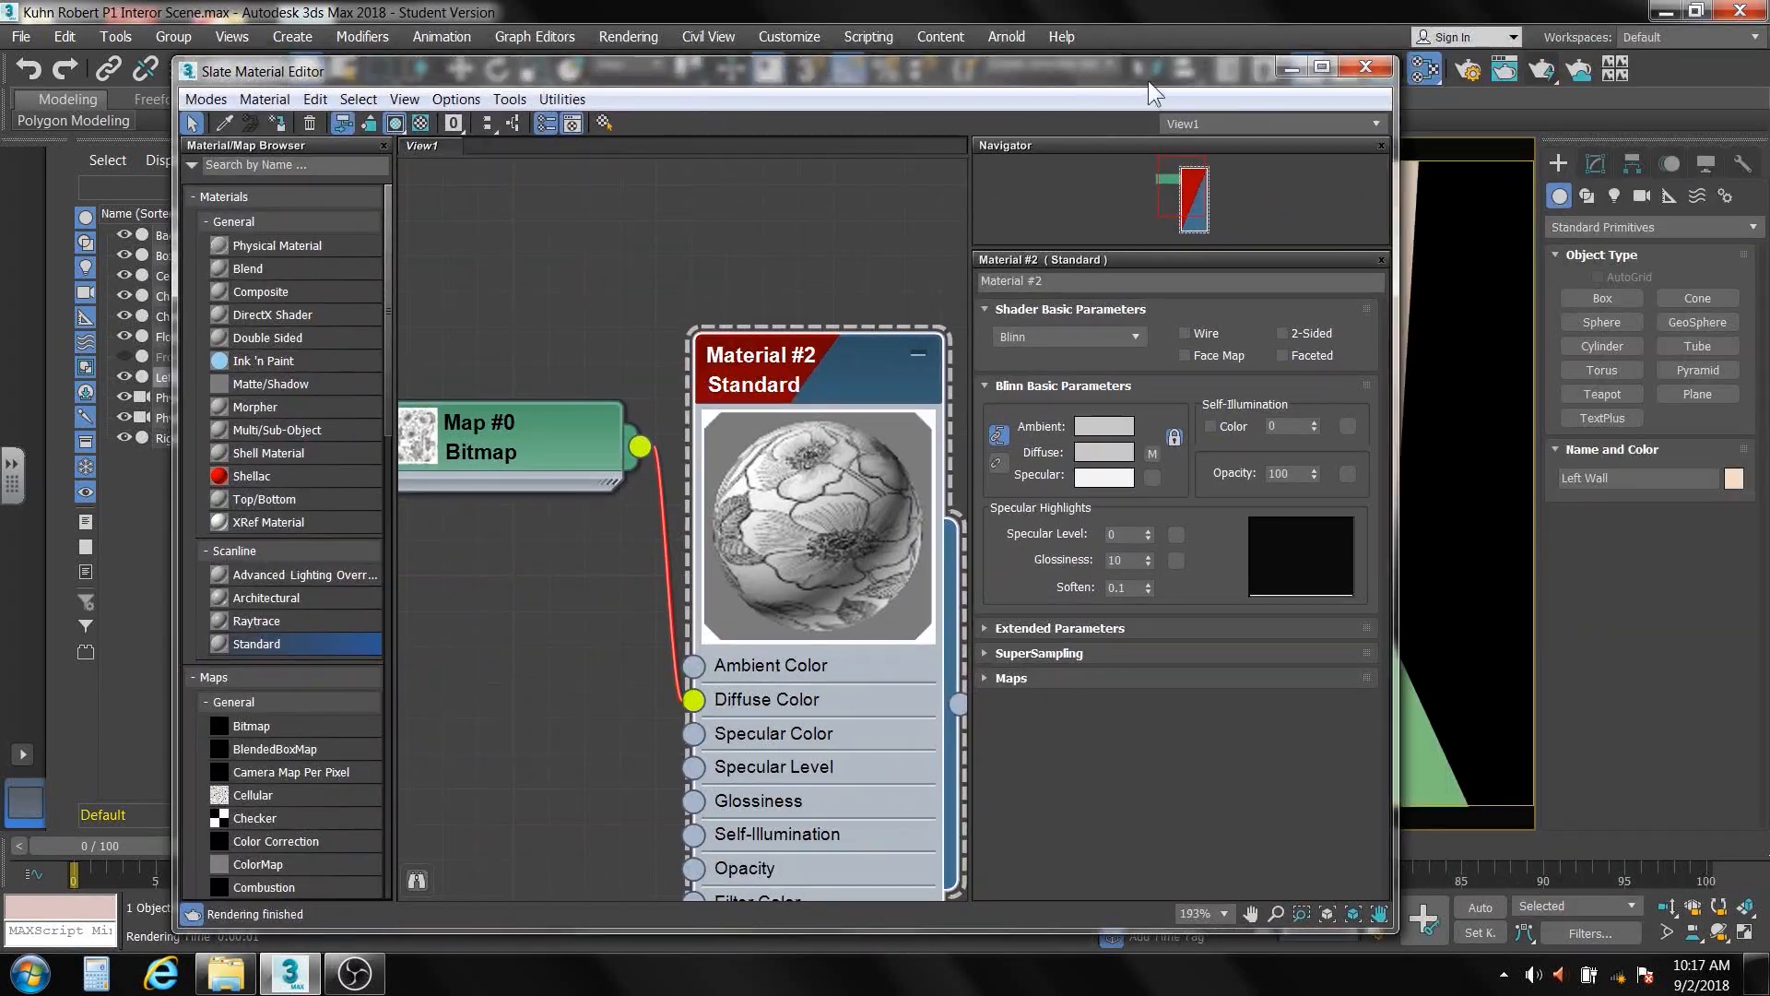
left_click(1288, 68)
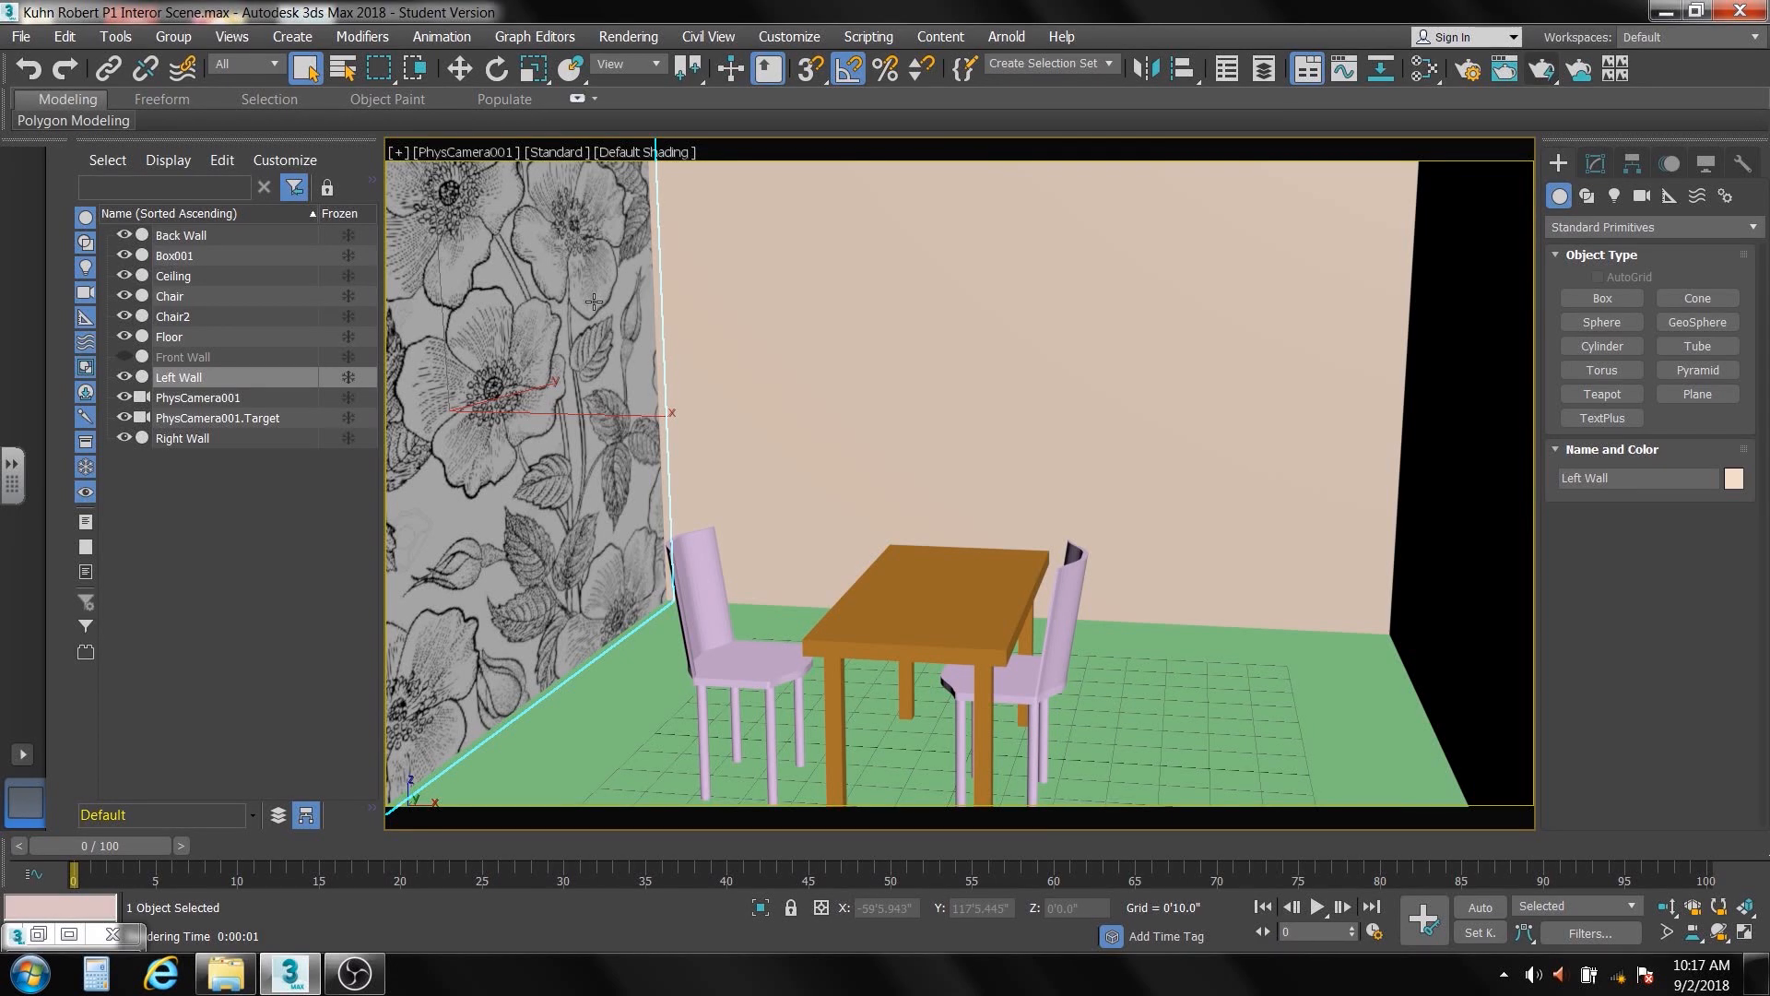
key("p")
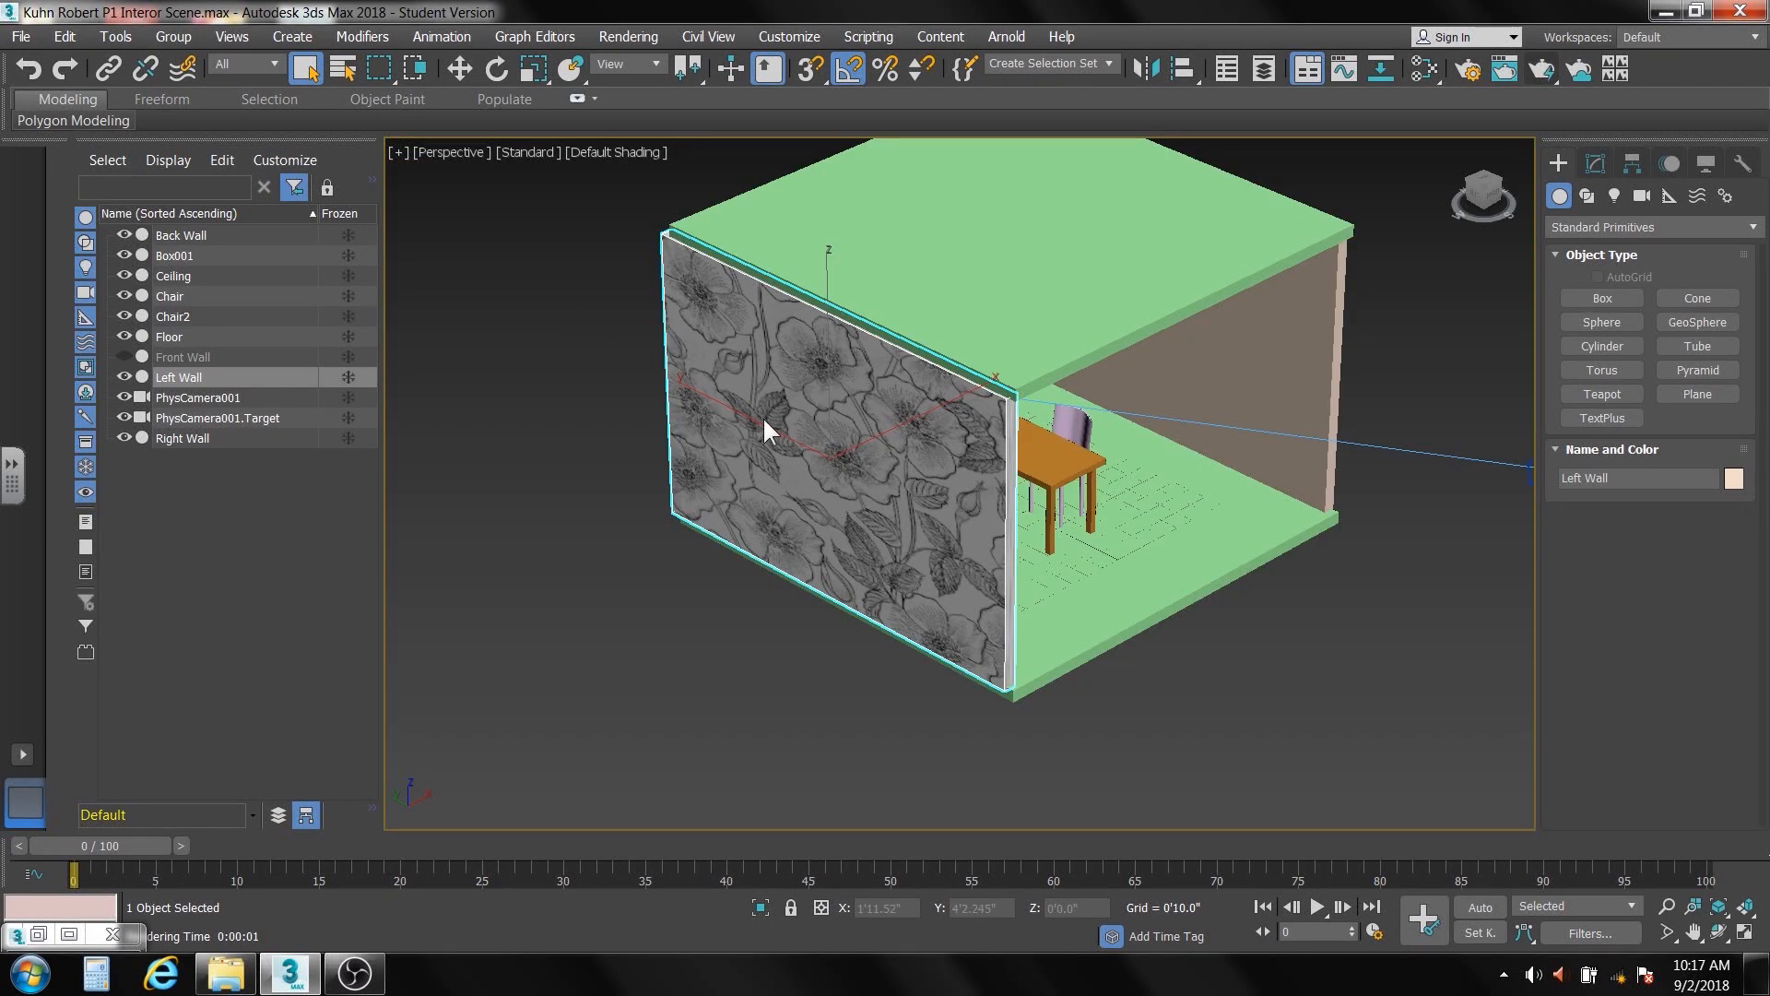
middle_click_drag(1106, 461, 929, 449, "alt")
scroll(911, 498, "up", 5)
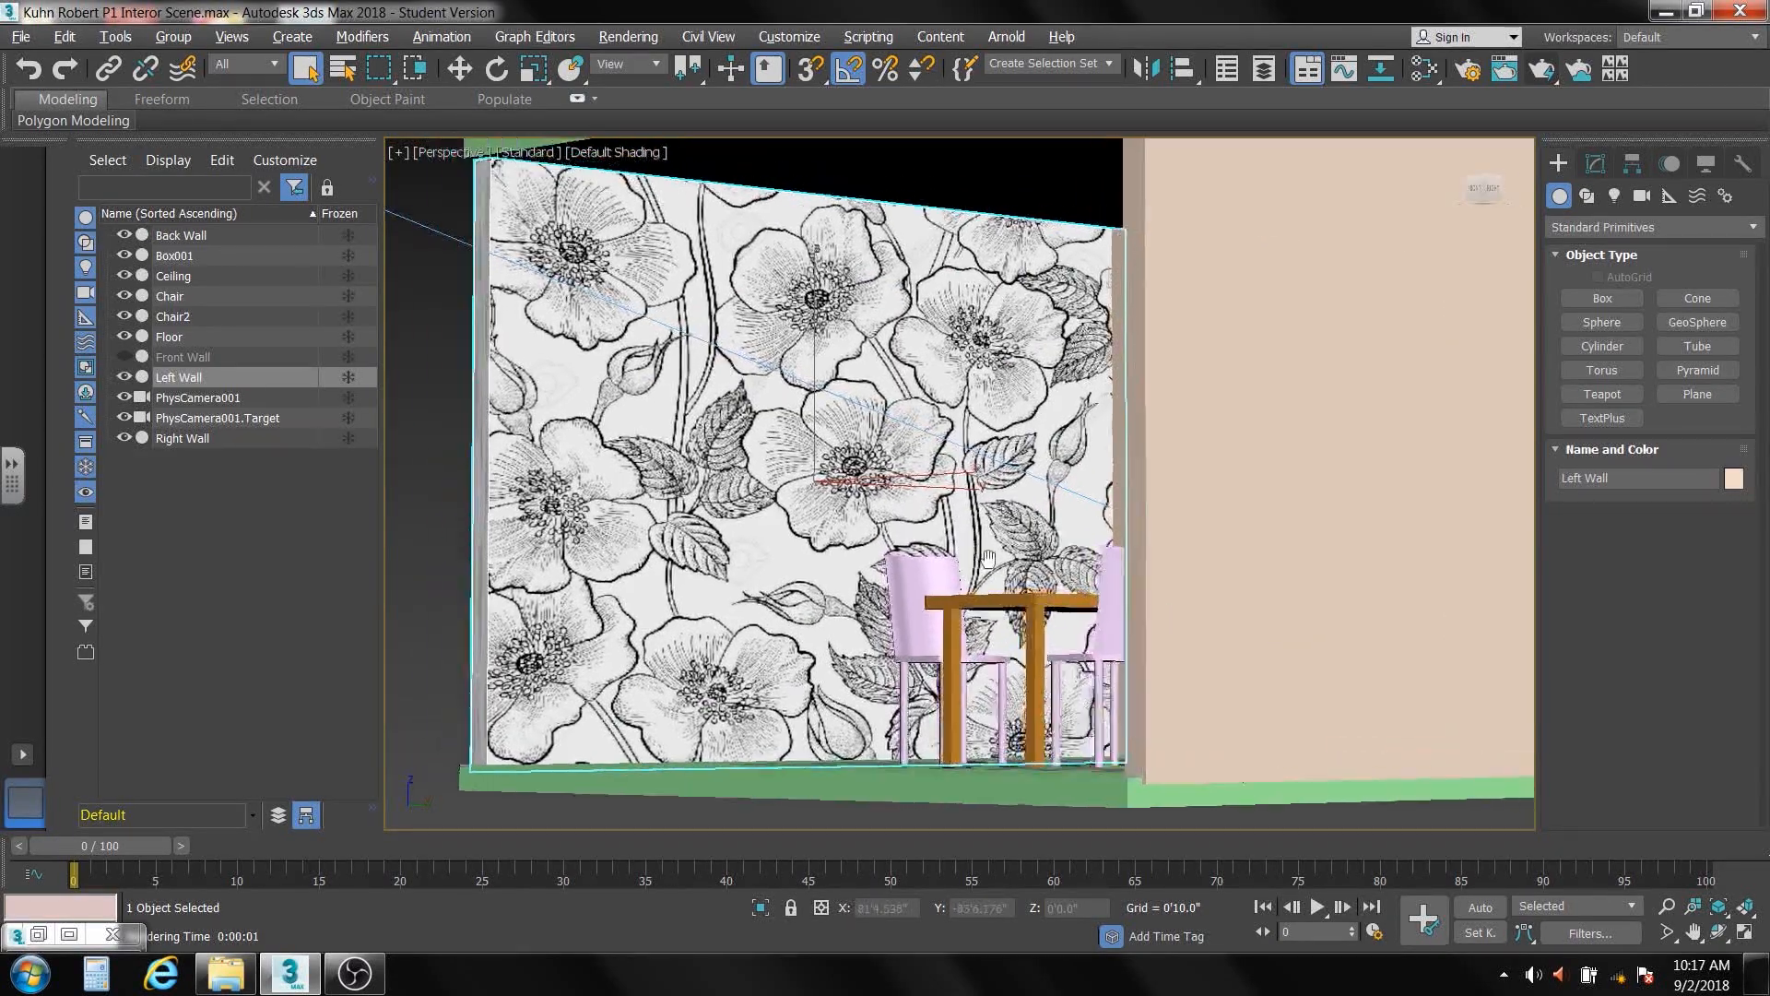
mouse_move(1036, 614)
middle_mouse_down("alt")
mouse_move(1111, 632)
mouse_move(1011, 624)
mouse_move(1037, 624)
middle_mouse_up("alt")
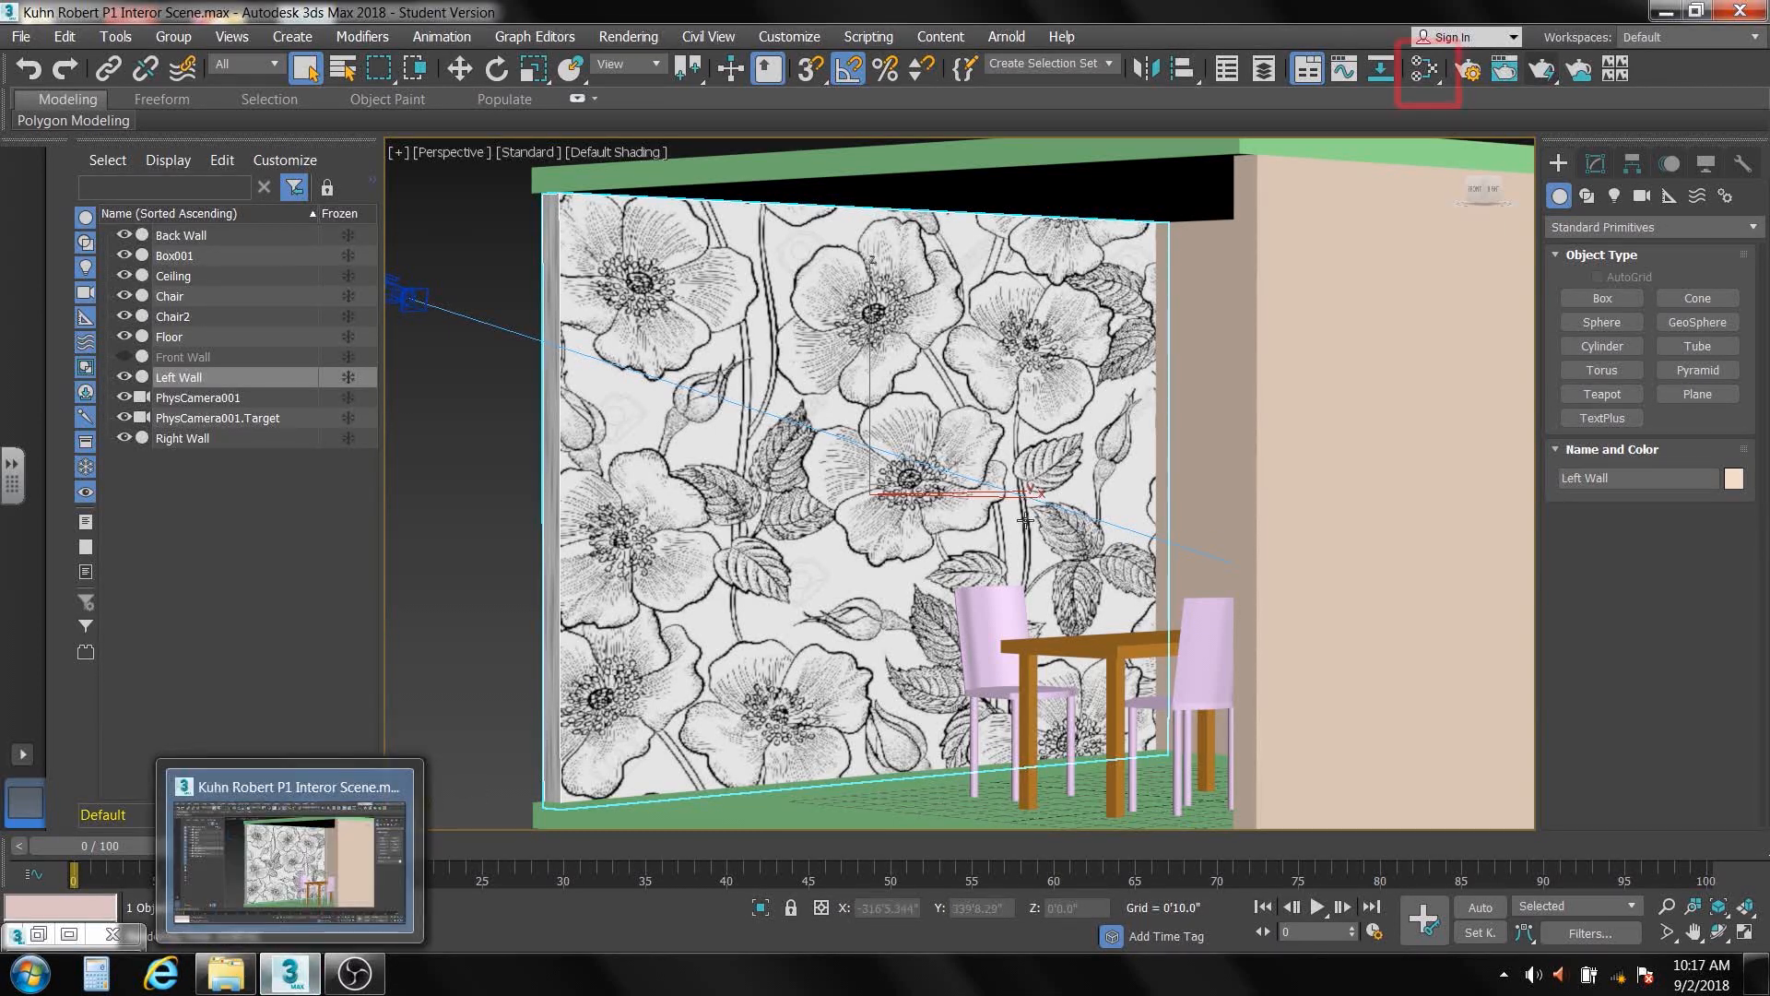
Restore the Slate Material Editor, collapse Material #2's preview and open the Map #0 bitmap's parameters
left_click(1431, 66)
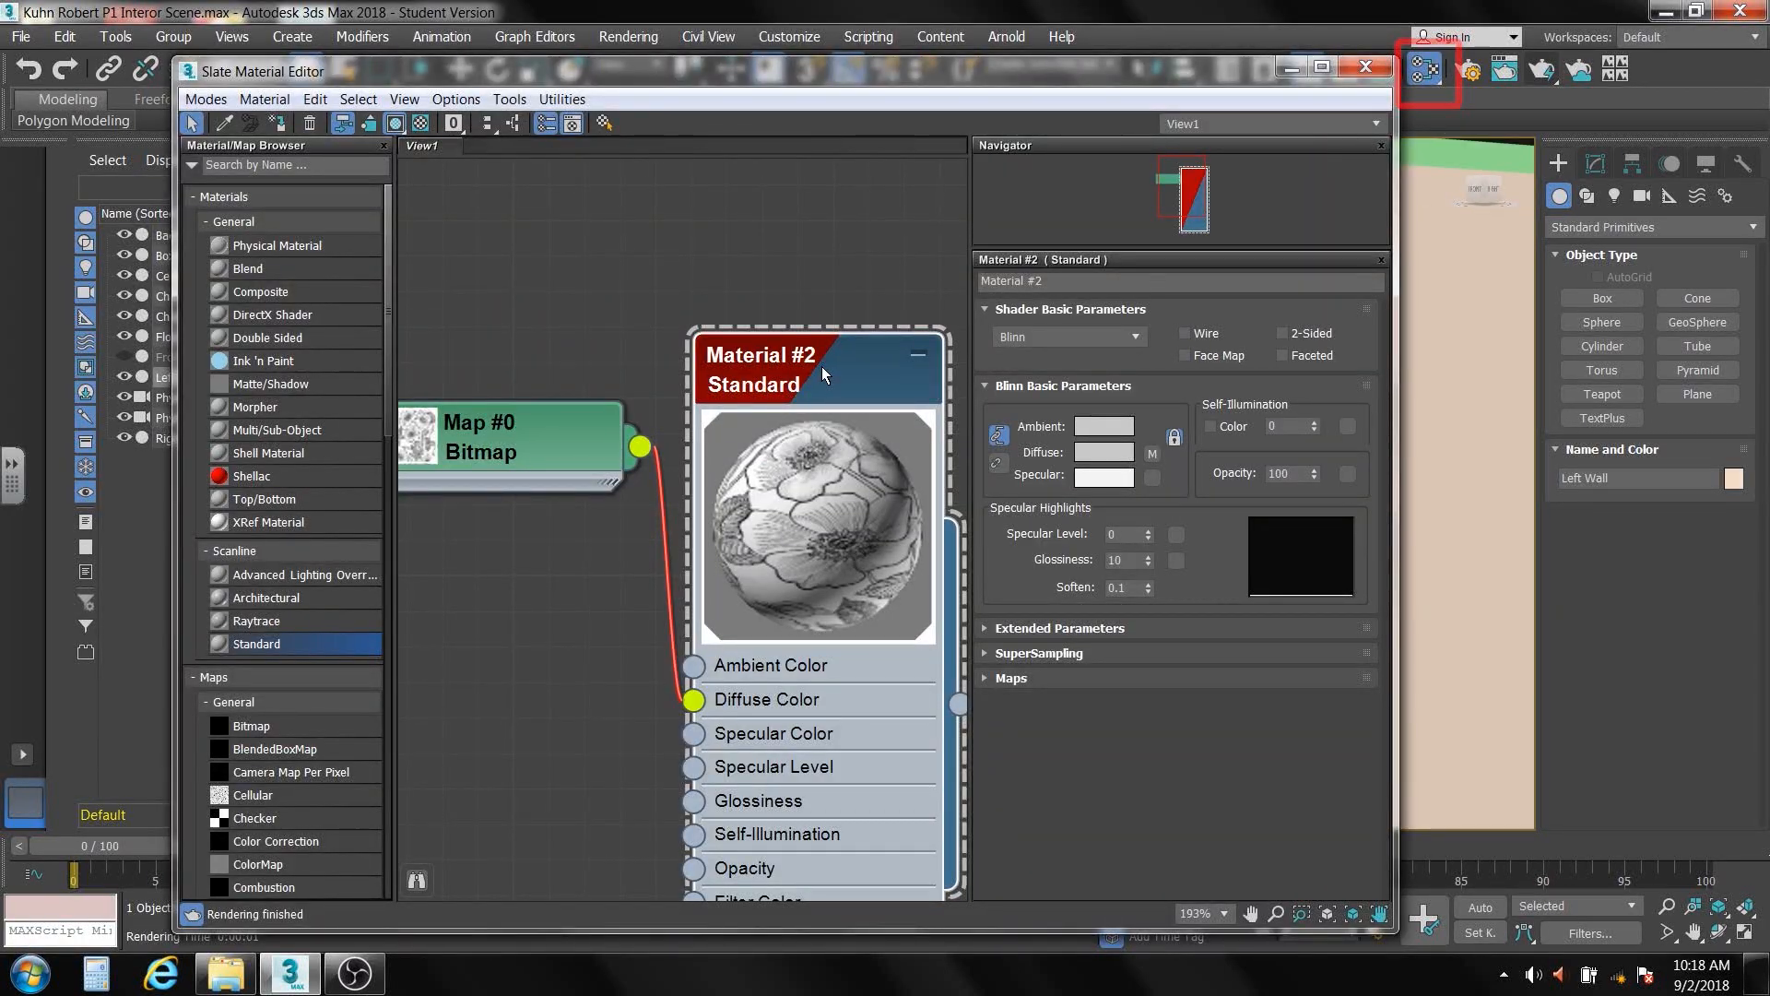
double_click(815, 481)
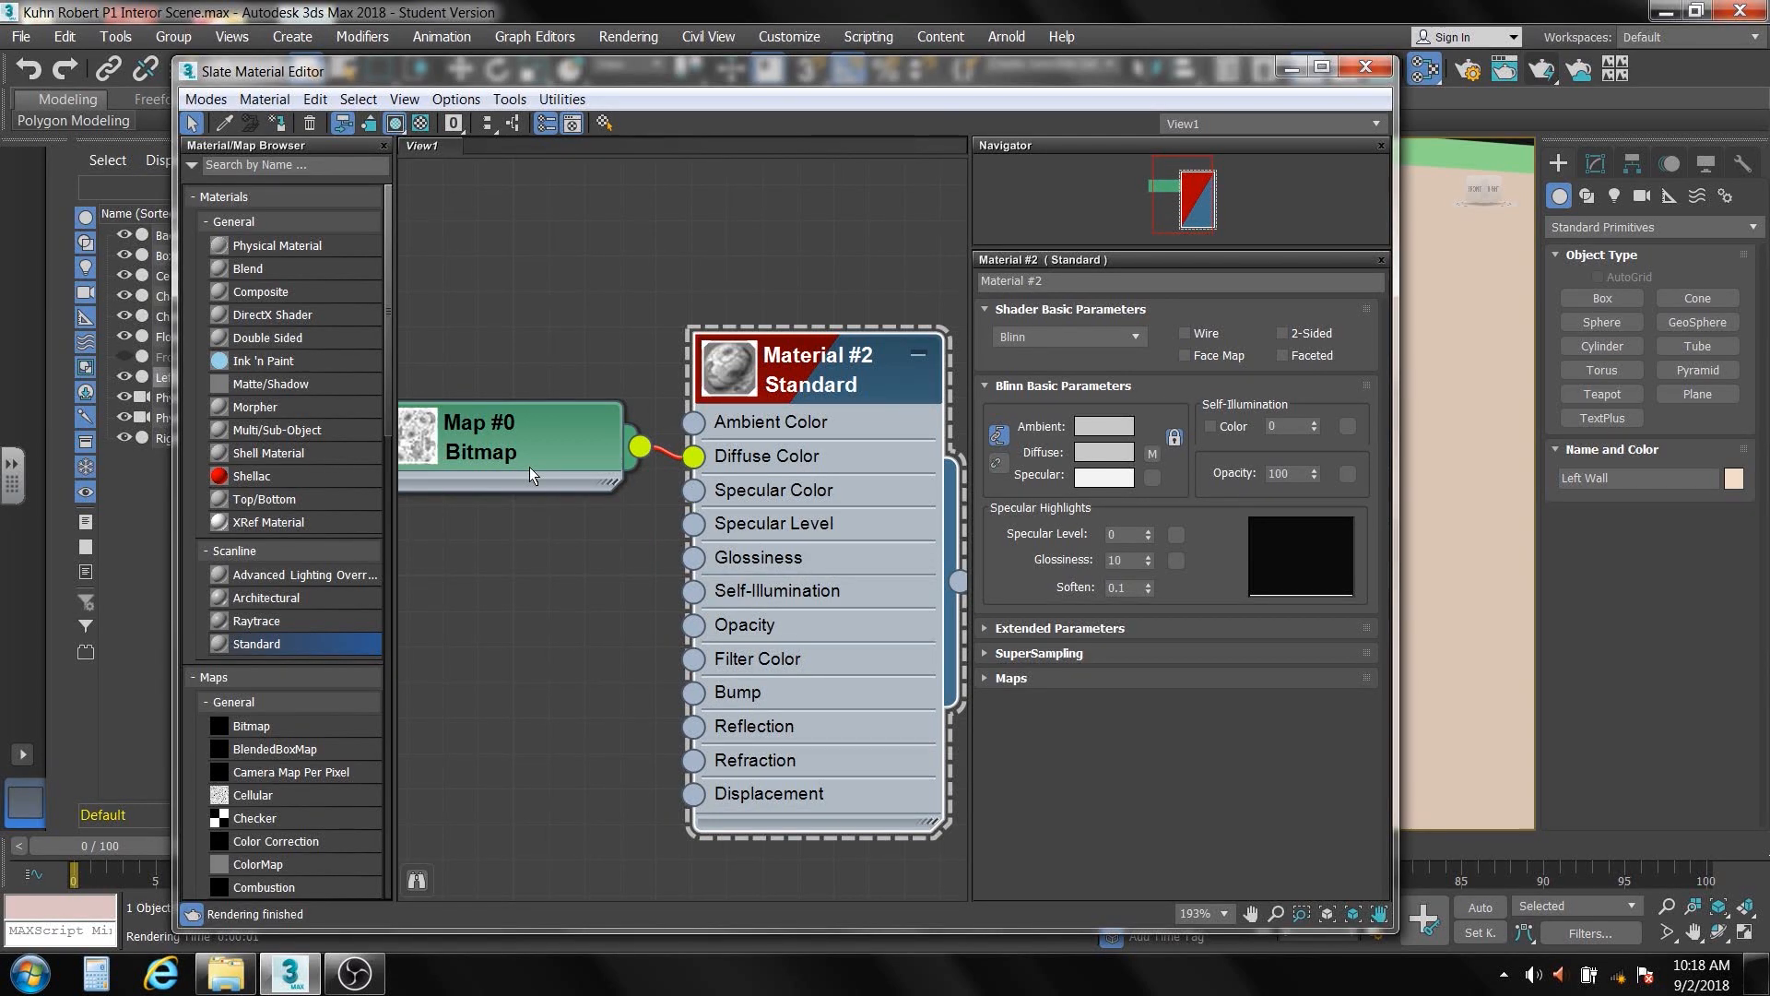
double_click(507, 447)
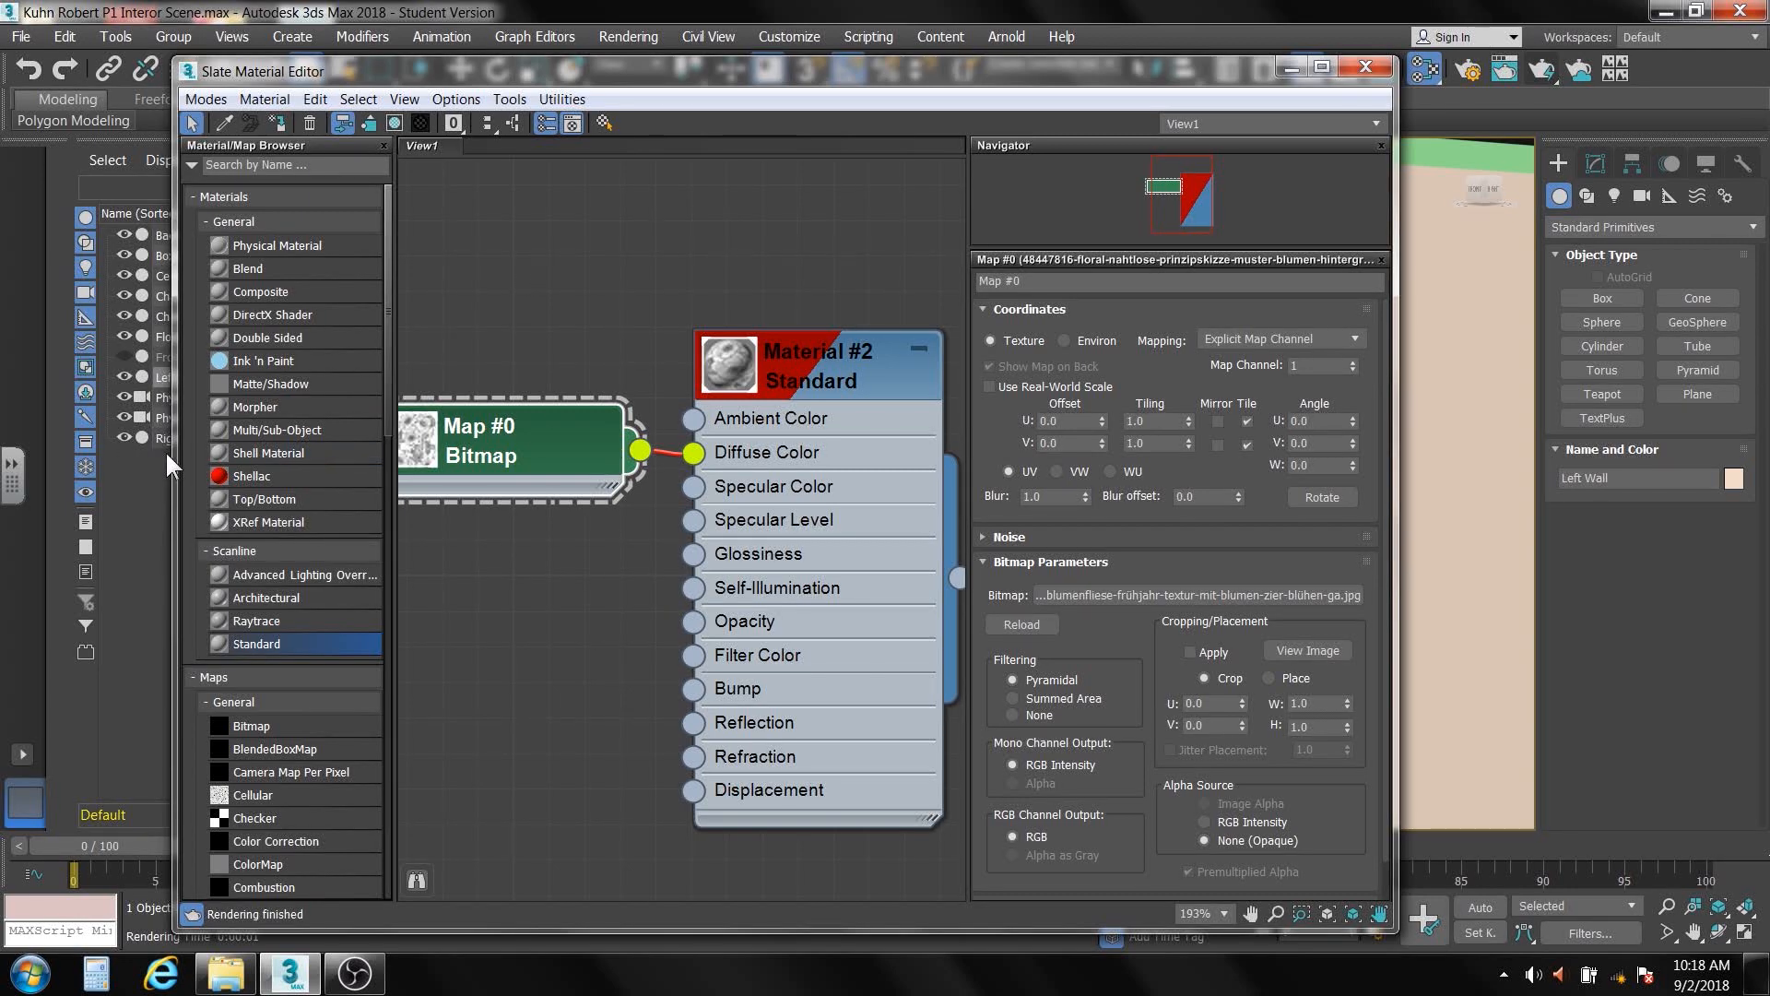
Narrow and reposition the Slate Material Editor so the textured Left Wall can be seen beside it
left_click_drag(173, 452, 486, 479)
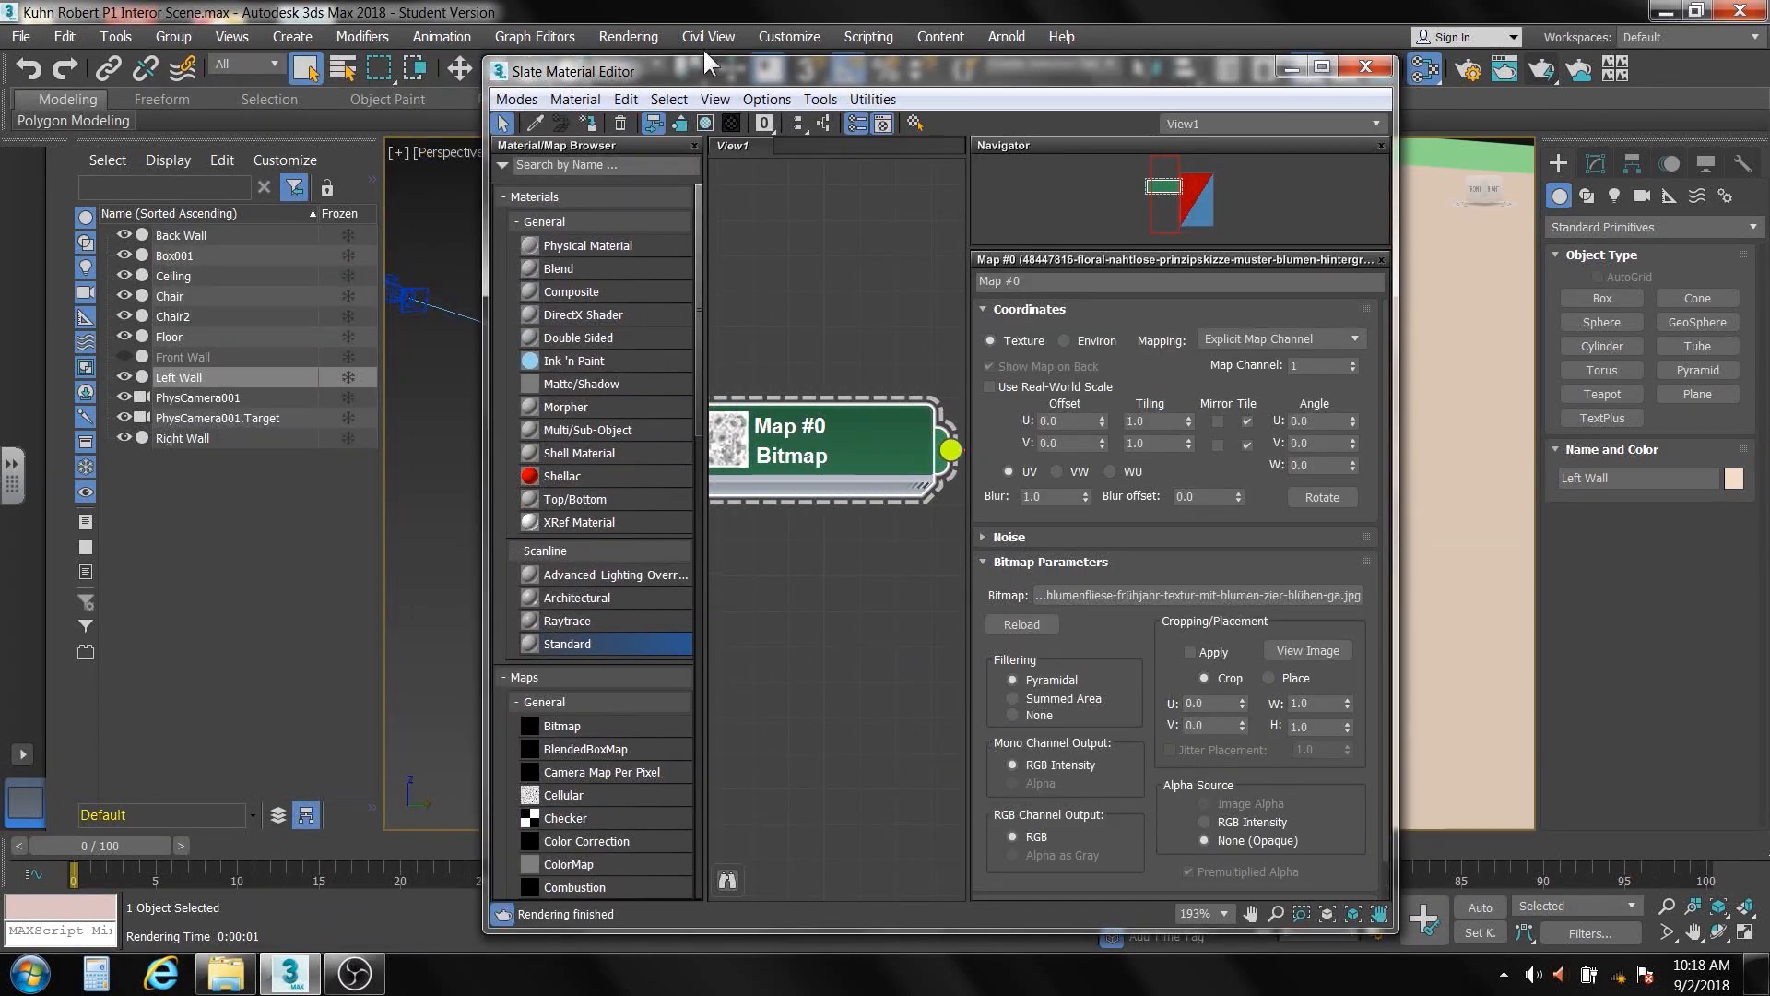
left_click_drag(694, 70, 1049, 80)
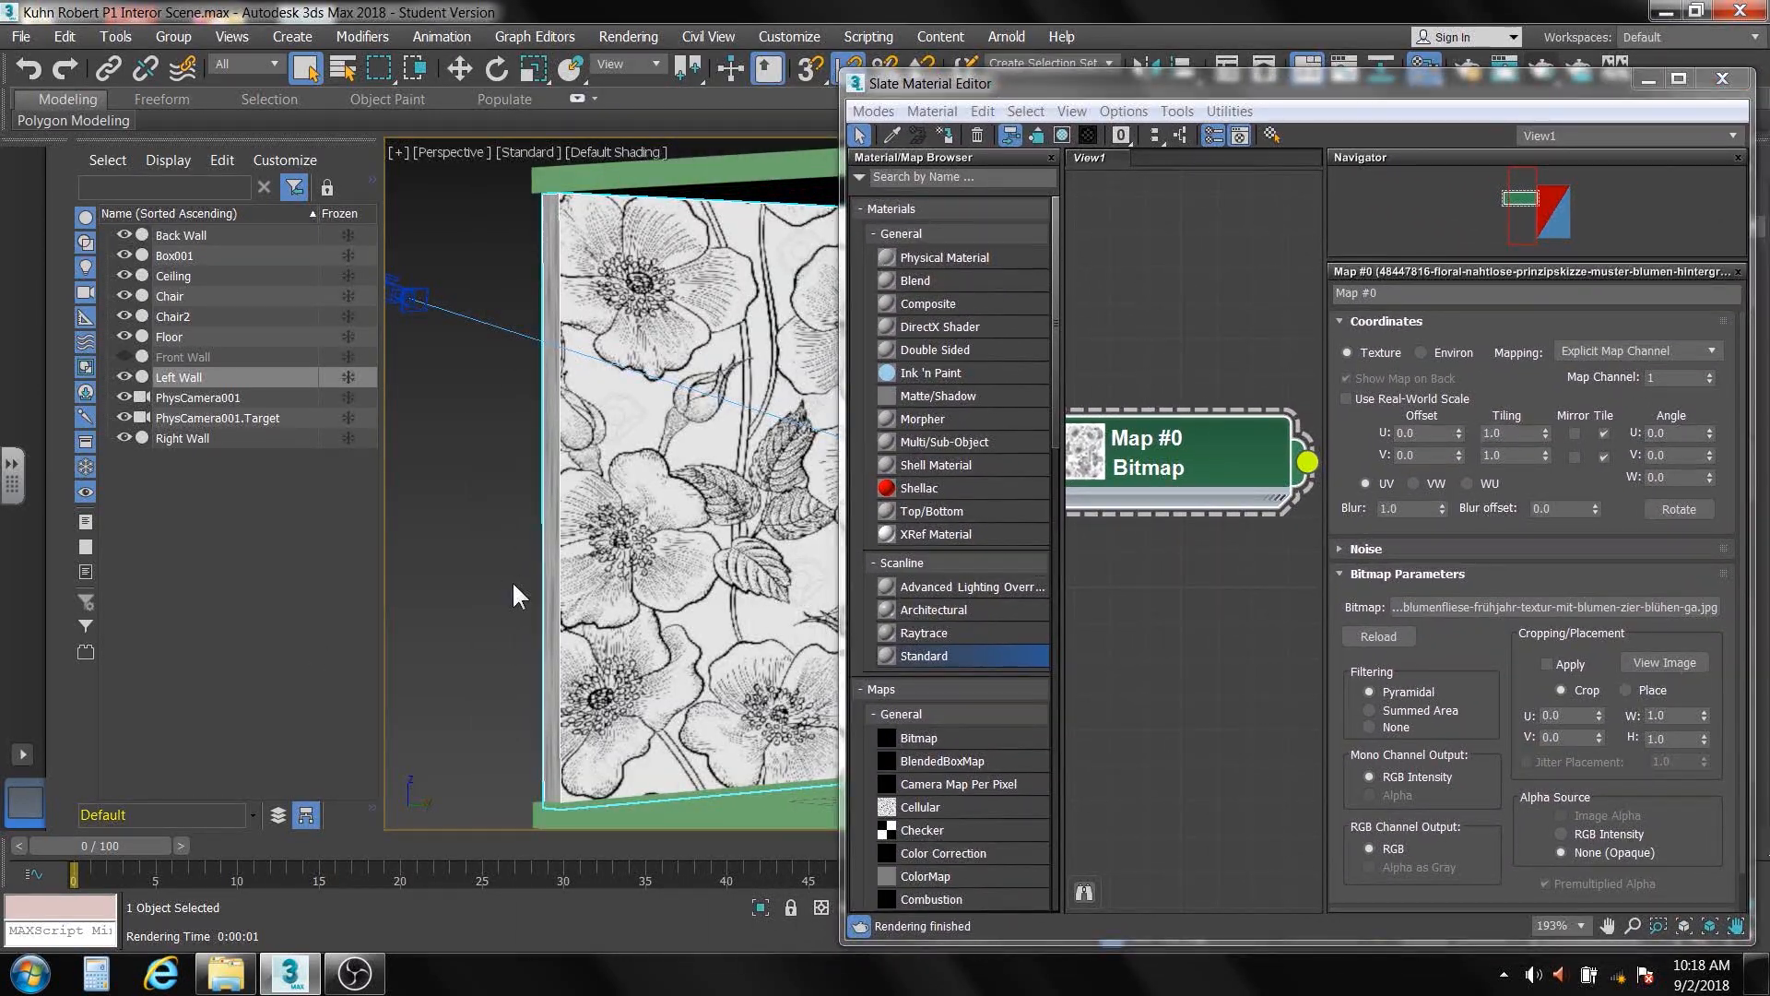
middle_click_drag(517, 594, 350, 576)
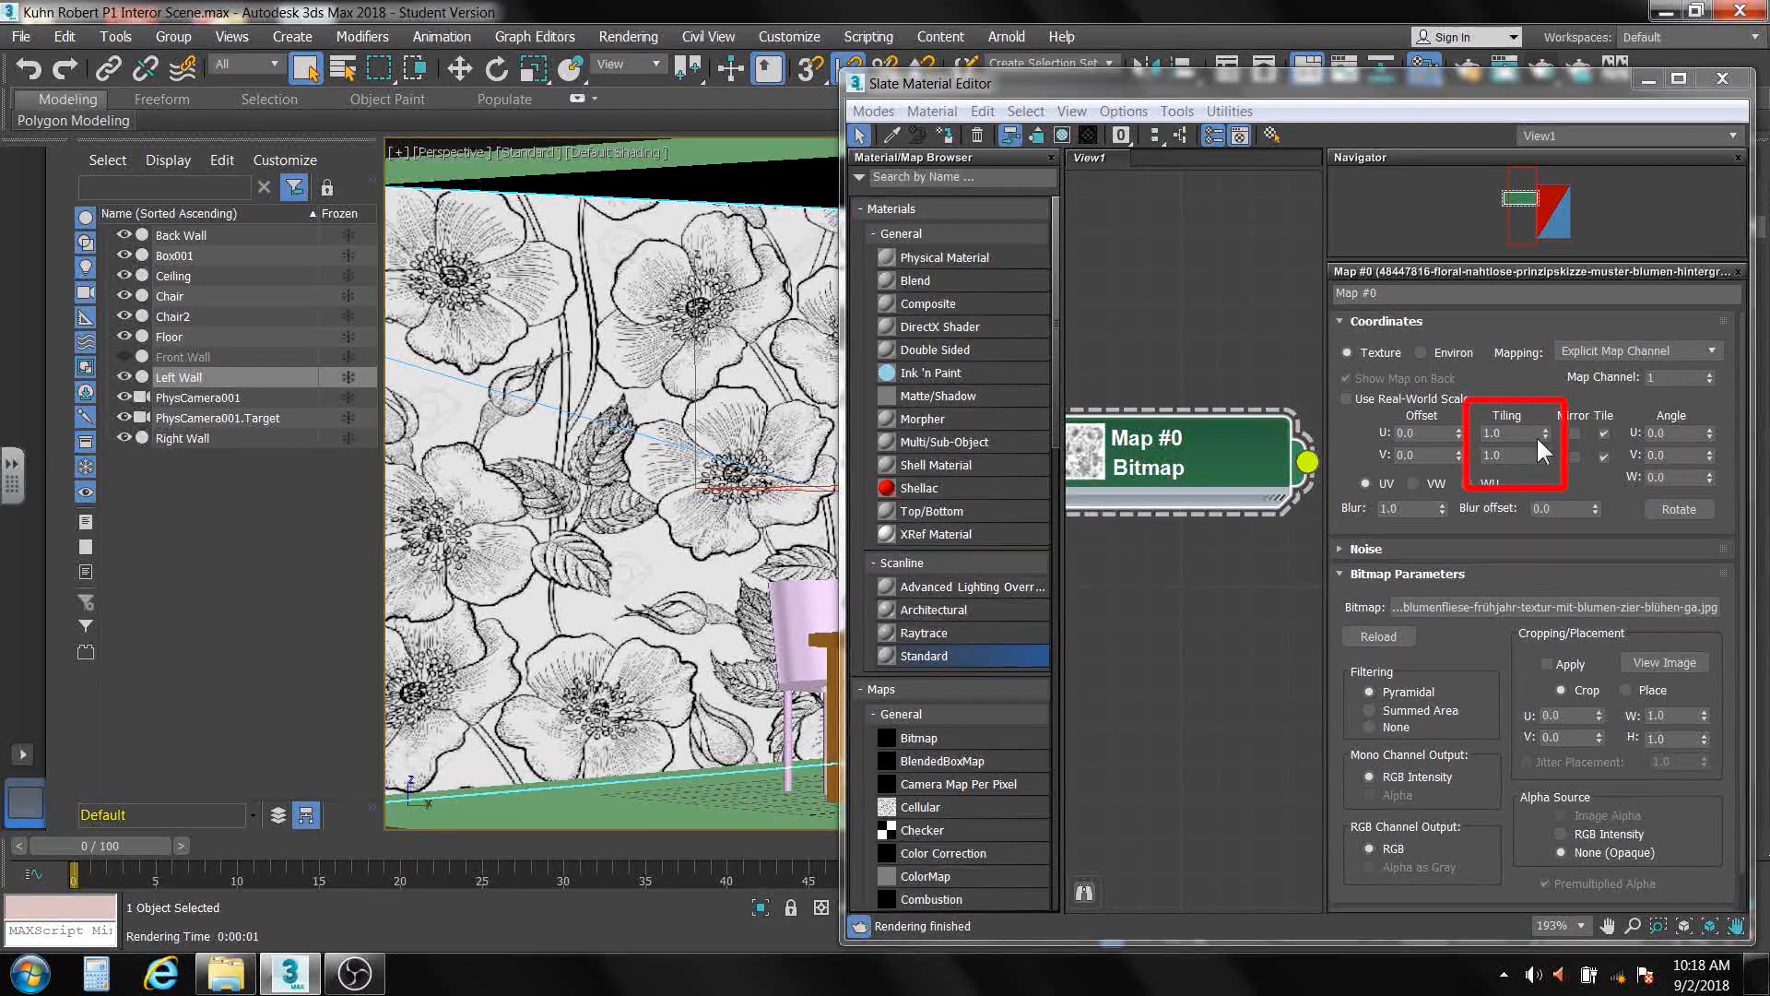
Set the Map #0 bitmap's tiling to 9.0 in U and 6.0 in V
left_click_drag(1546, 434, 1557, 384)
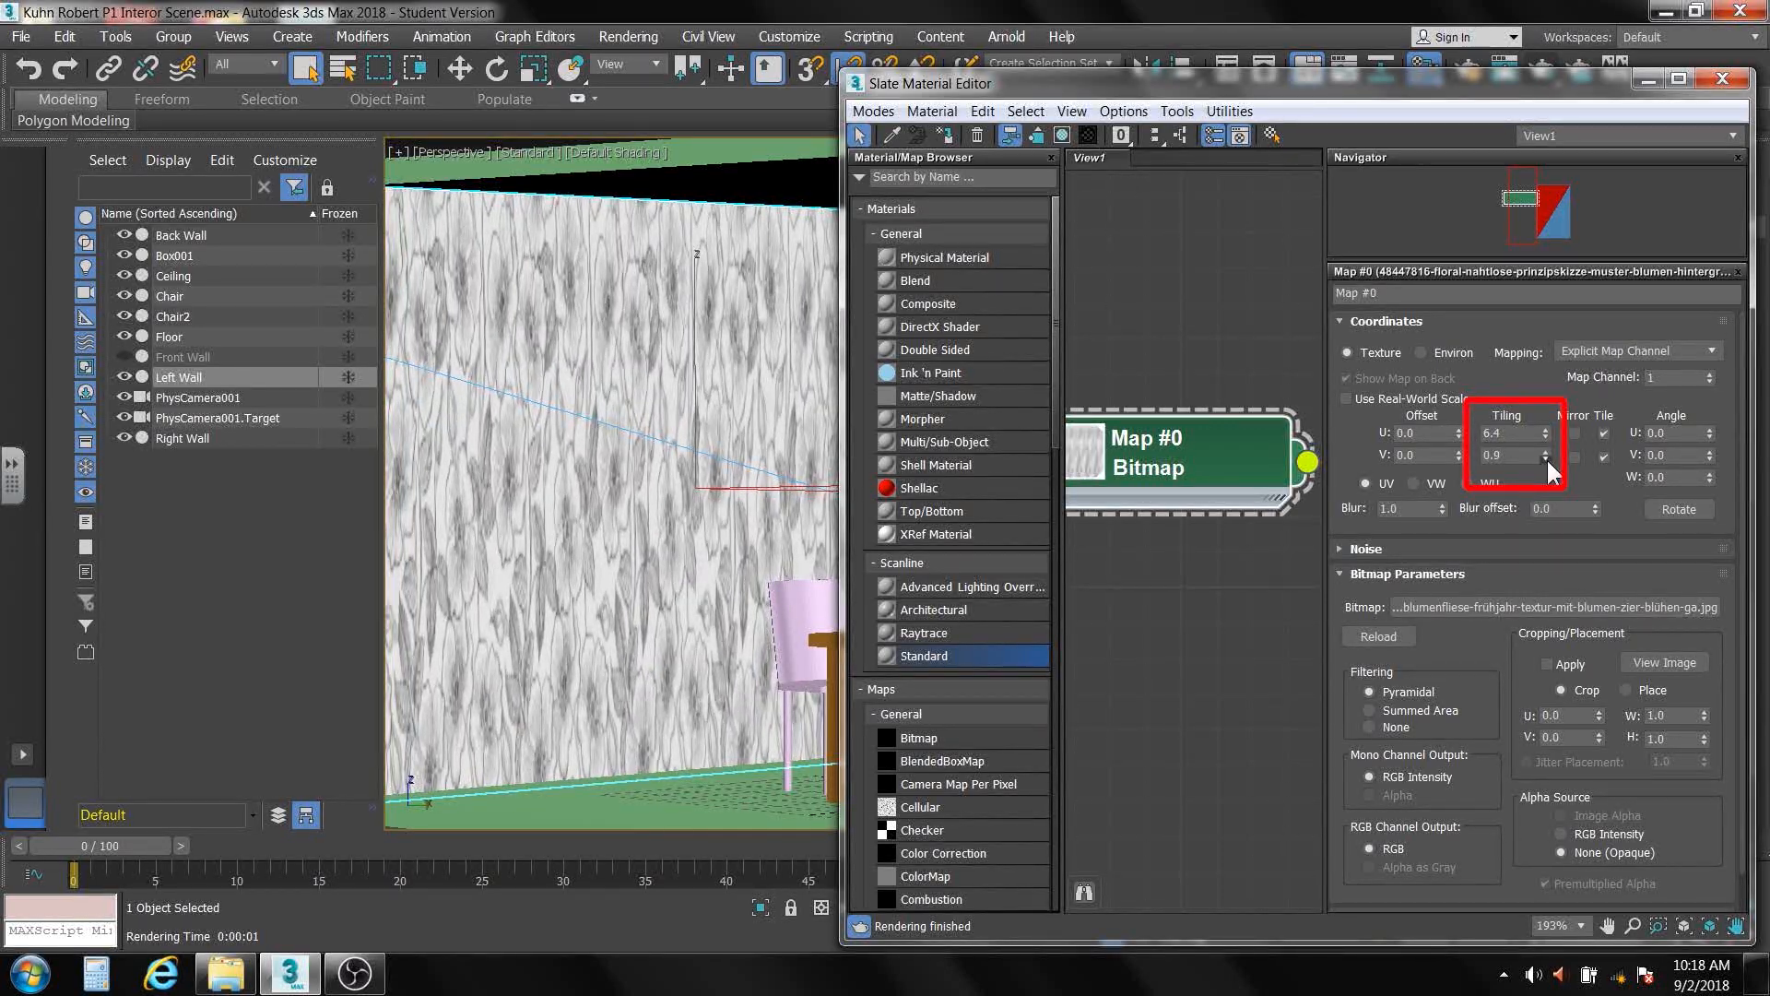
left_click_drag(1549, 471, 1547, 432)
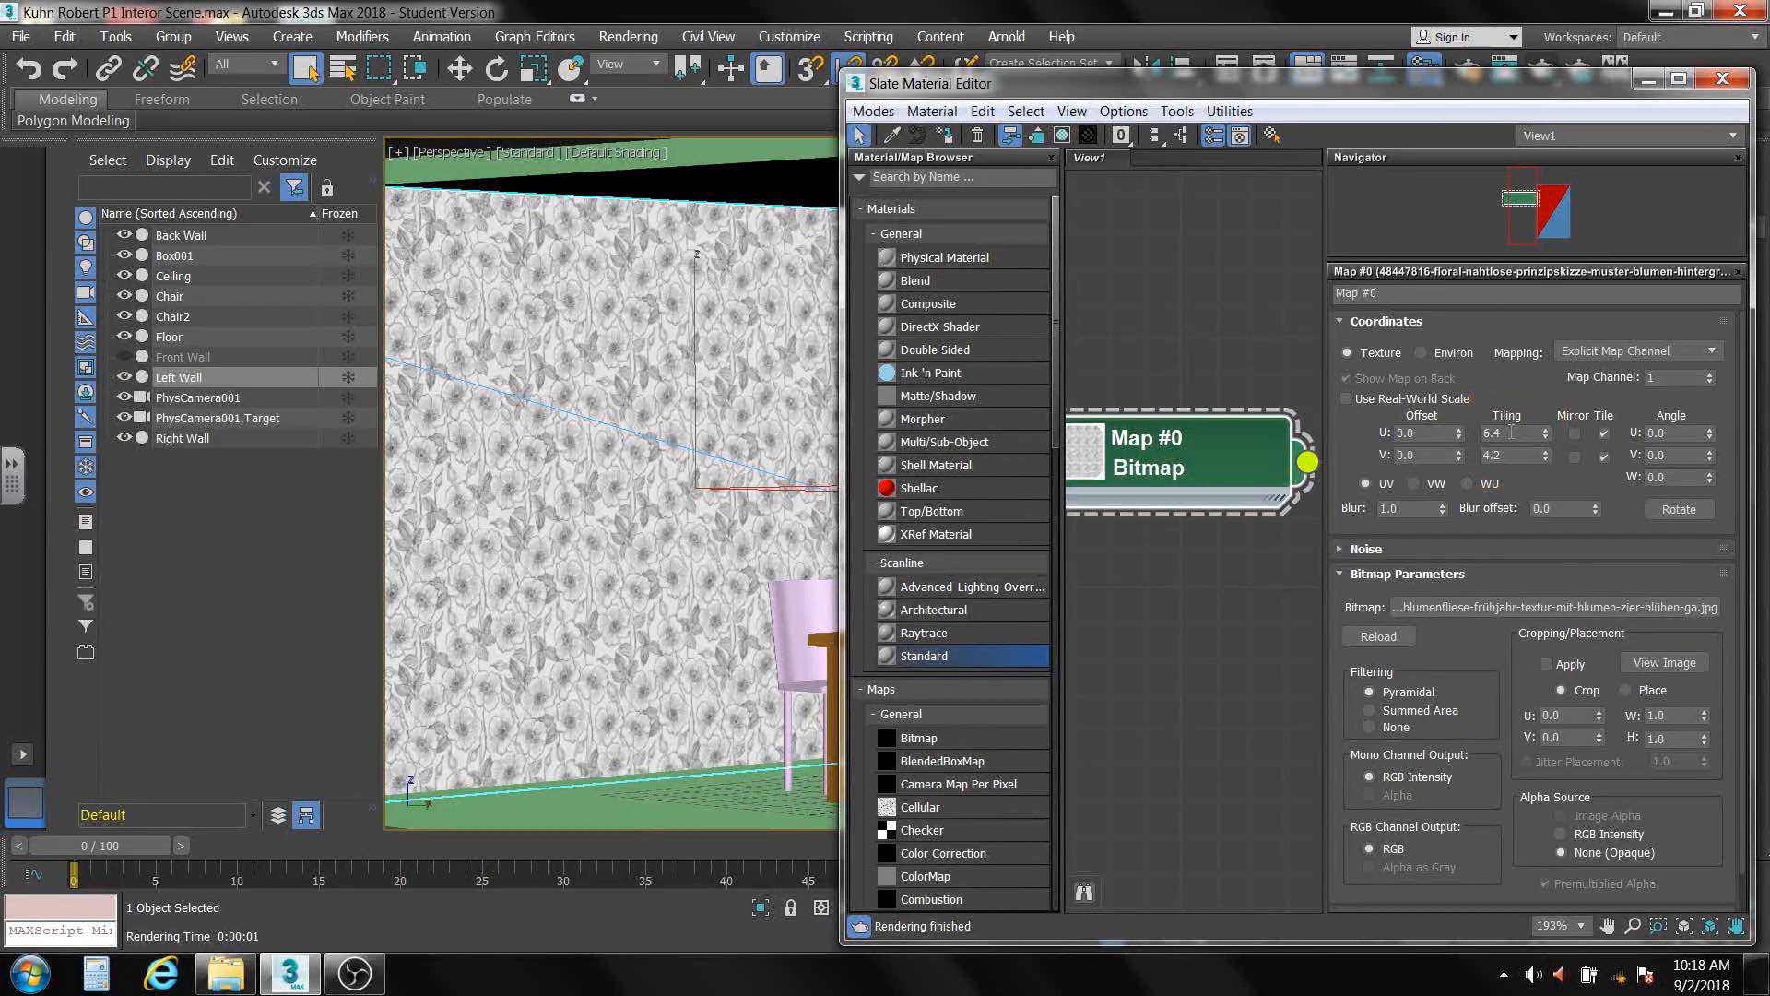
double_click(1511, 432)
key("Tab")
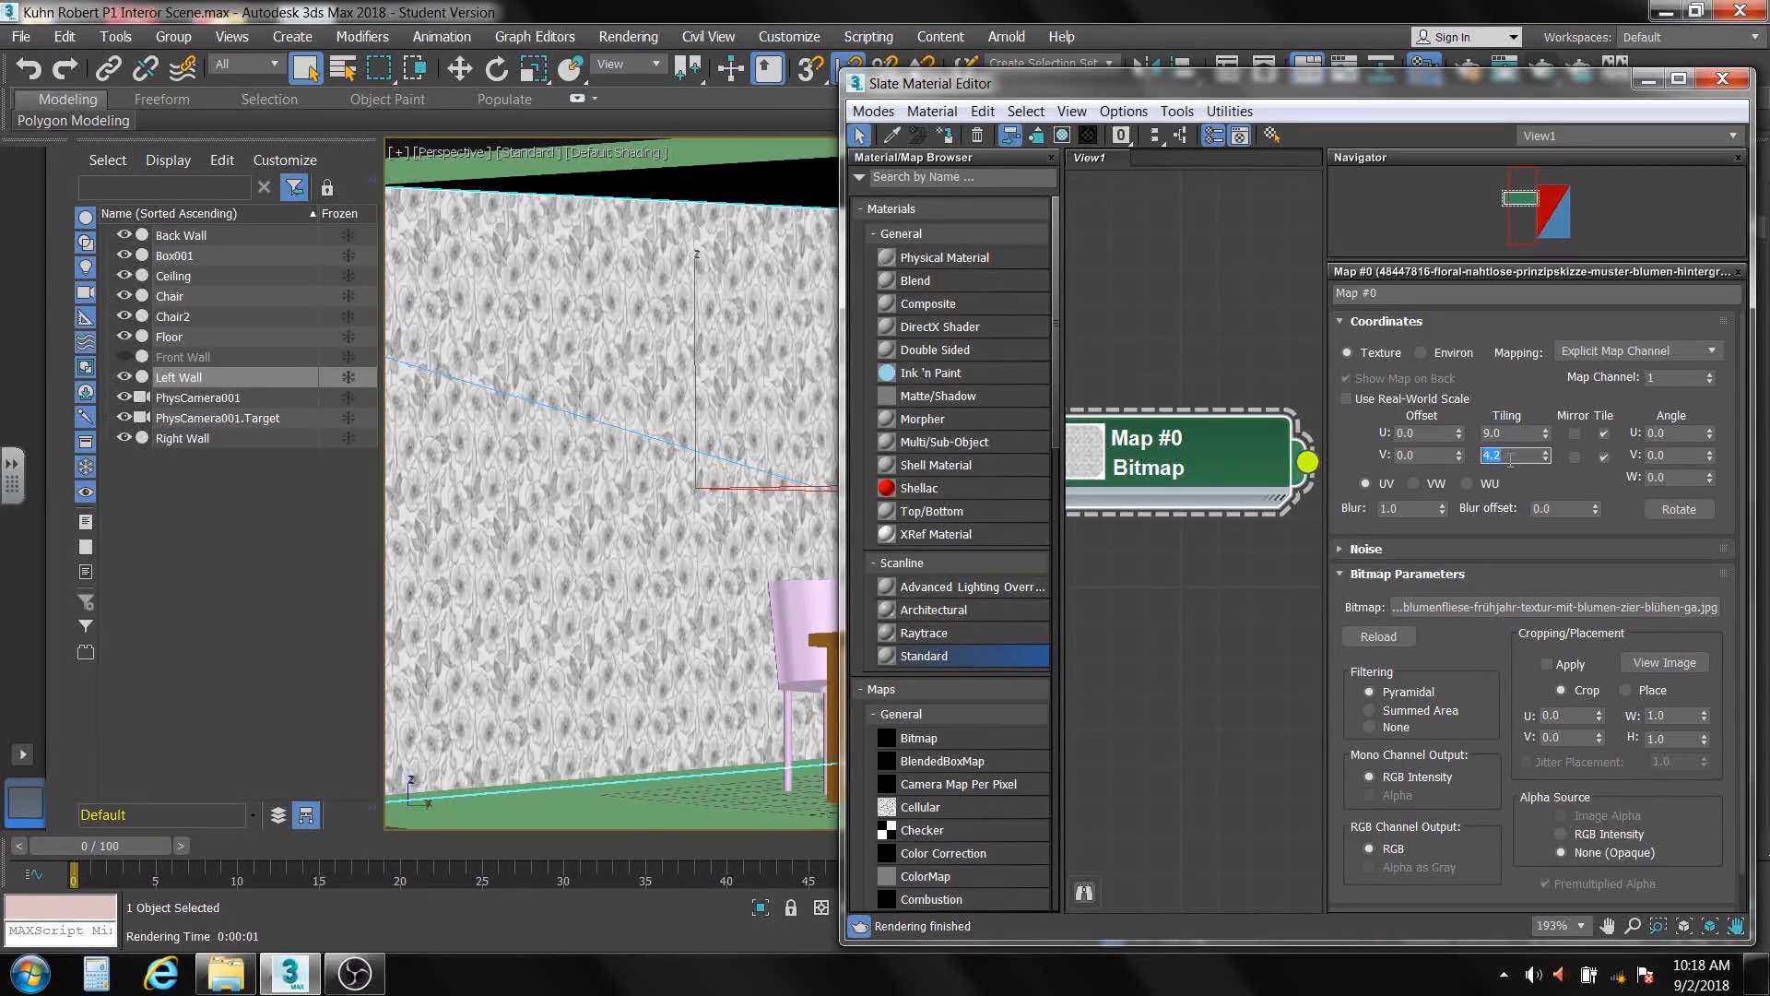
key("Return")
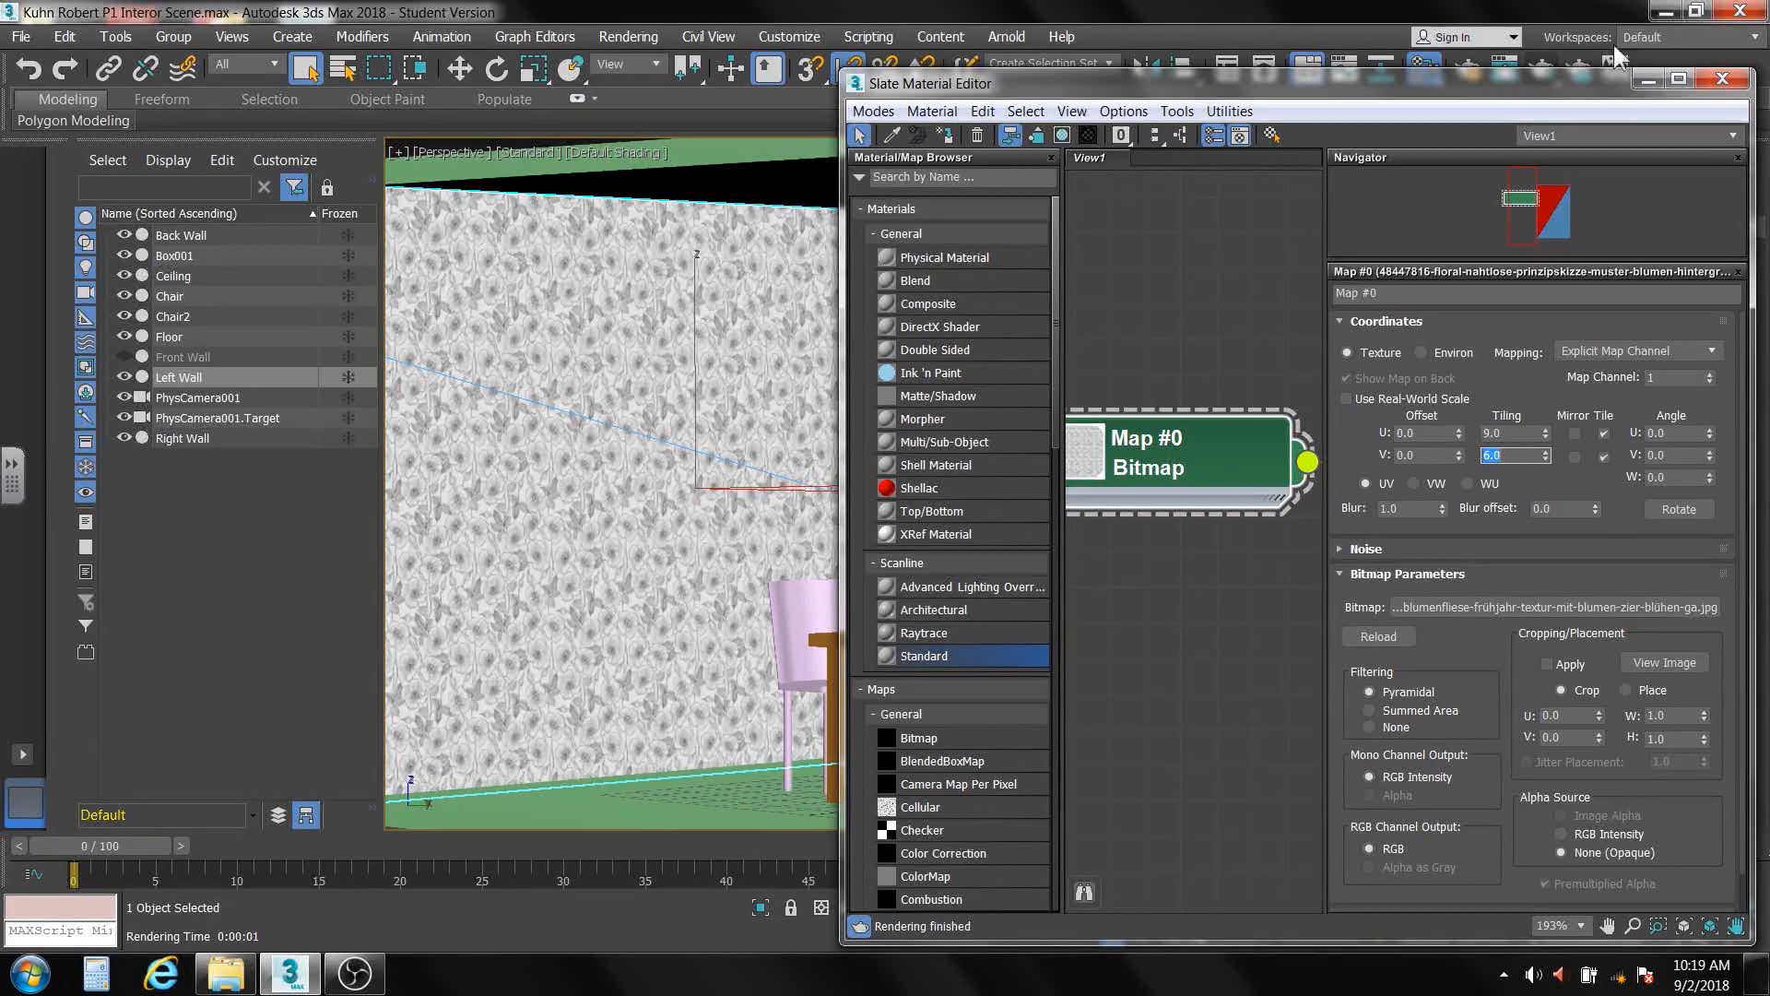
Close the Slate Material Editor and examine the tiled floral pattern on the Left Wall up close
left_click(1722, 79)
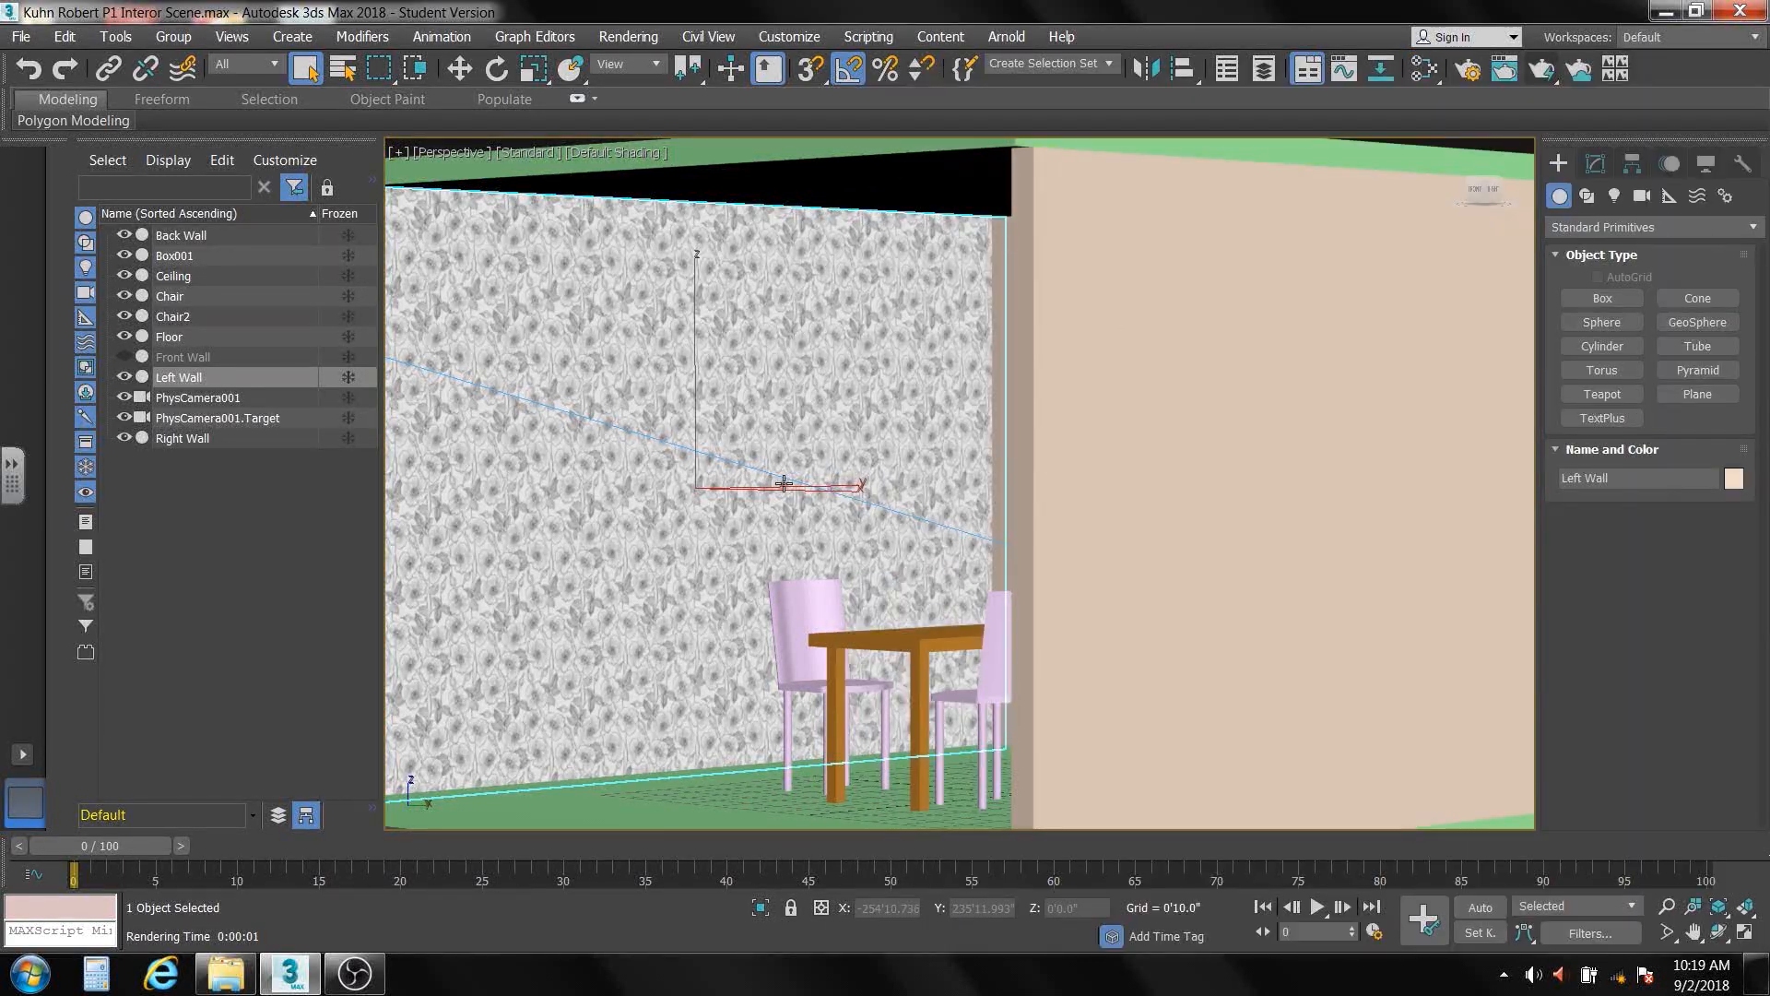
scroll(783, 486, "down", 5)
scroll(779, 484, "up", 5)
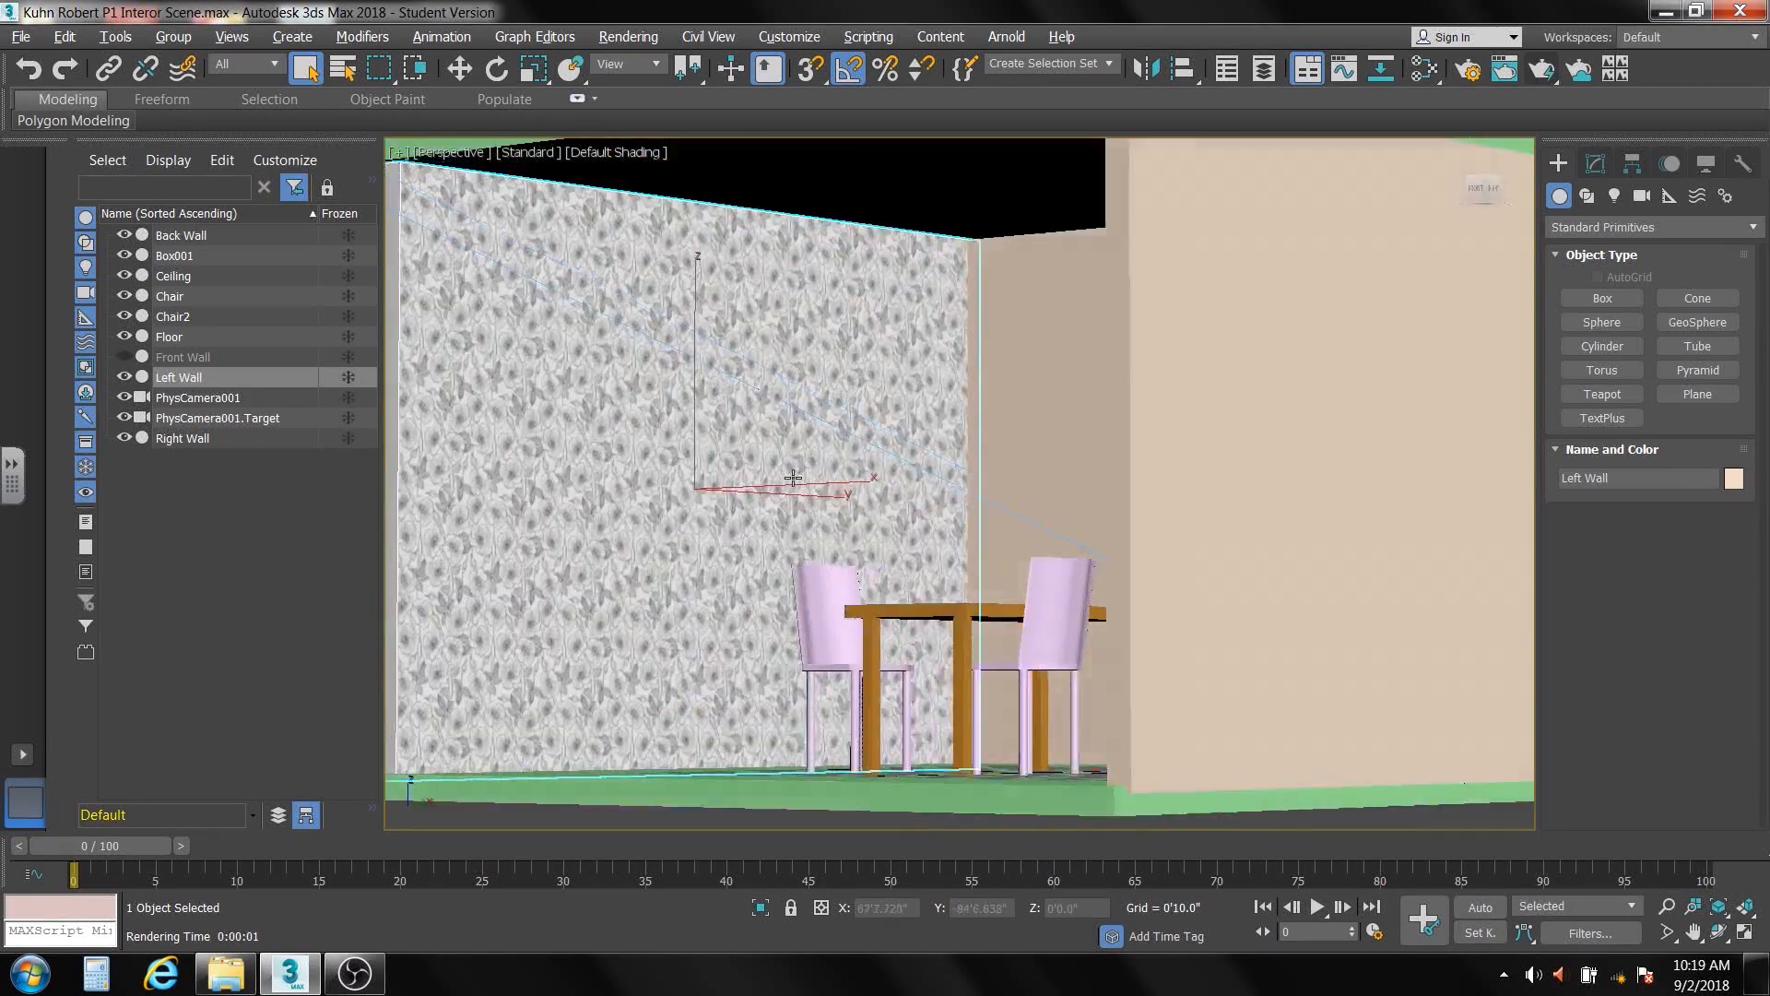
scroll(776, 483, "up", 3)
middle_click_drag(776, 483, 1158, 558)
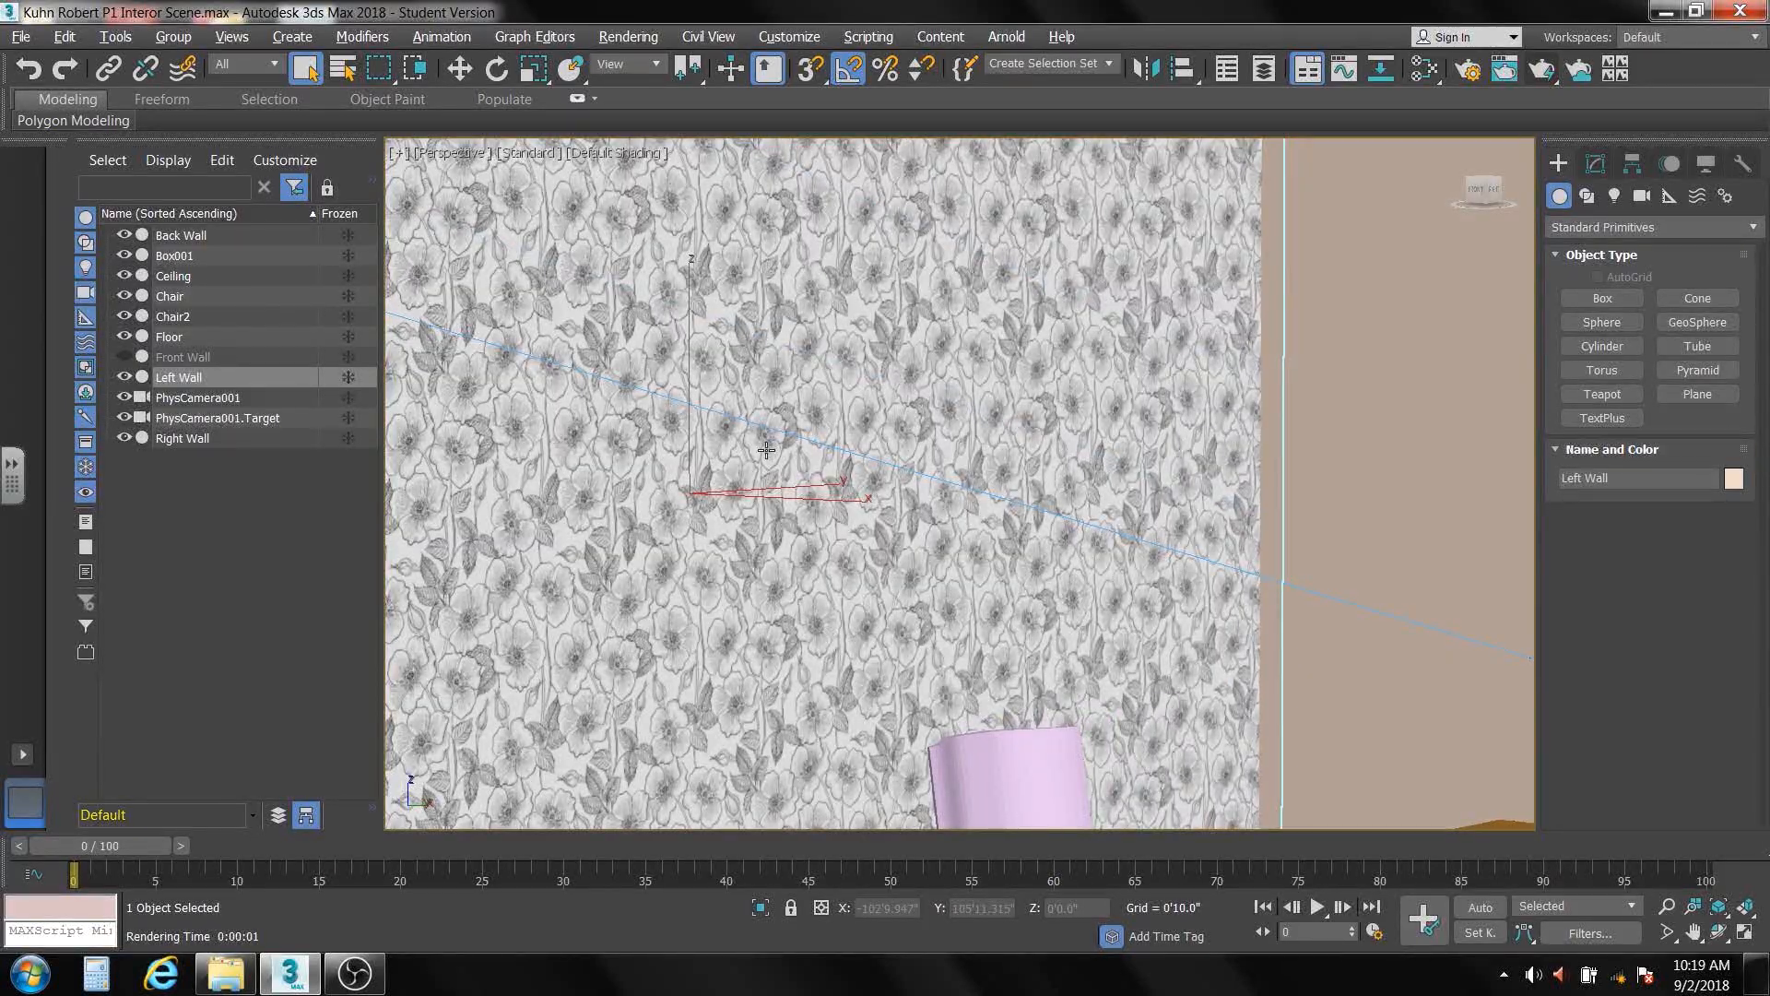
Reopen the Slate Material Editor and place it beside the room so the back and right walls remain visible
scroll(756, 461, "down", 8)
scroll(754, 471, "up", 4)
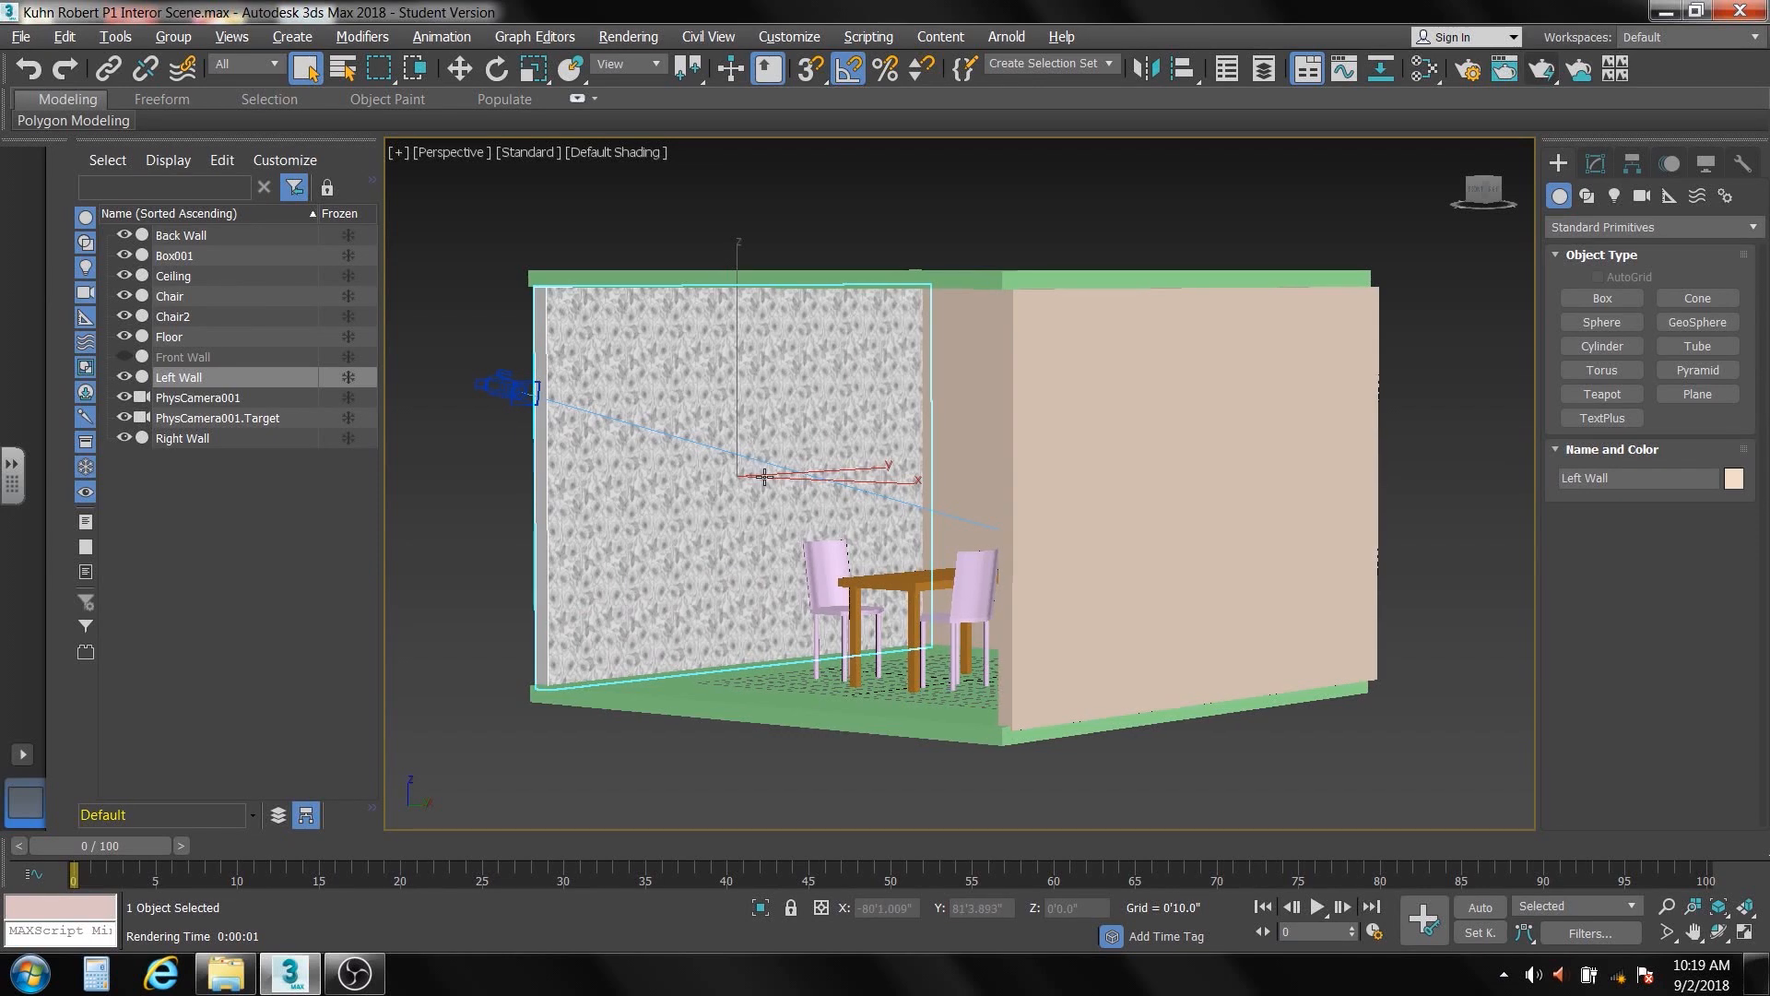
middle_click_drag(756, 472, 811, 485, "alt")
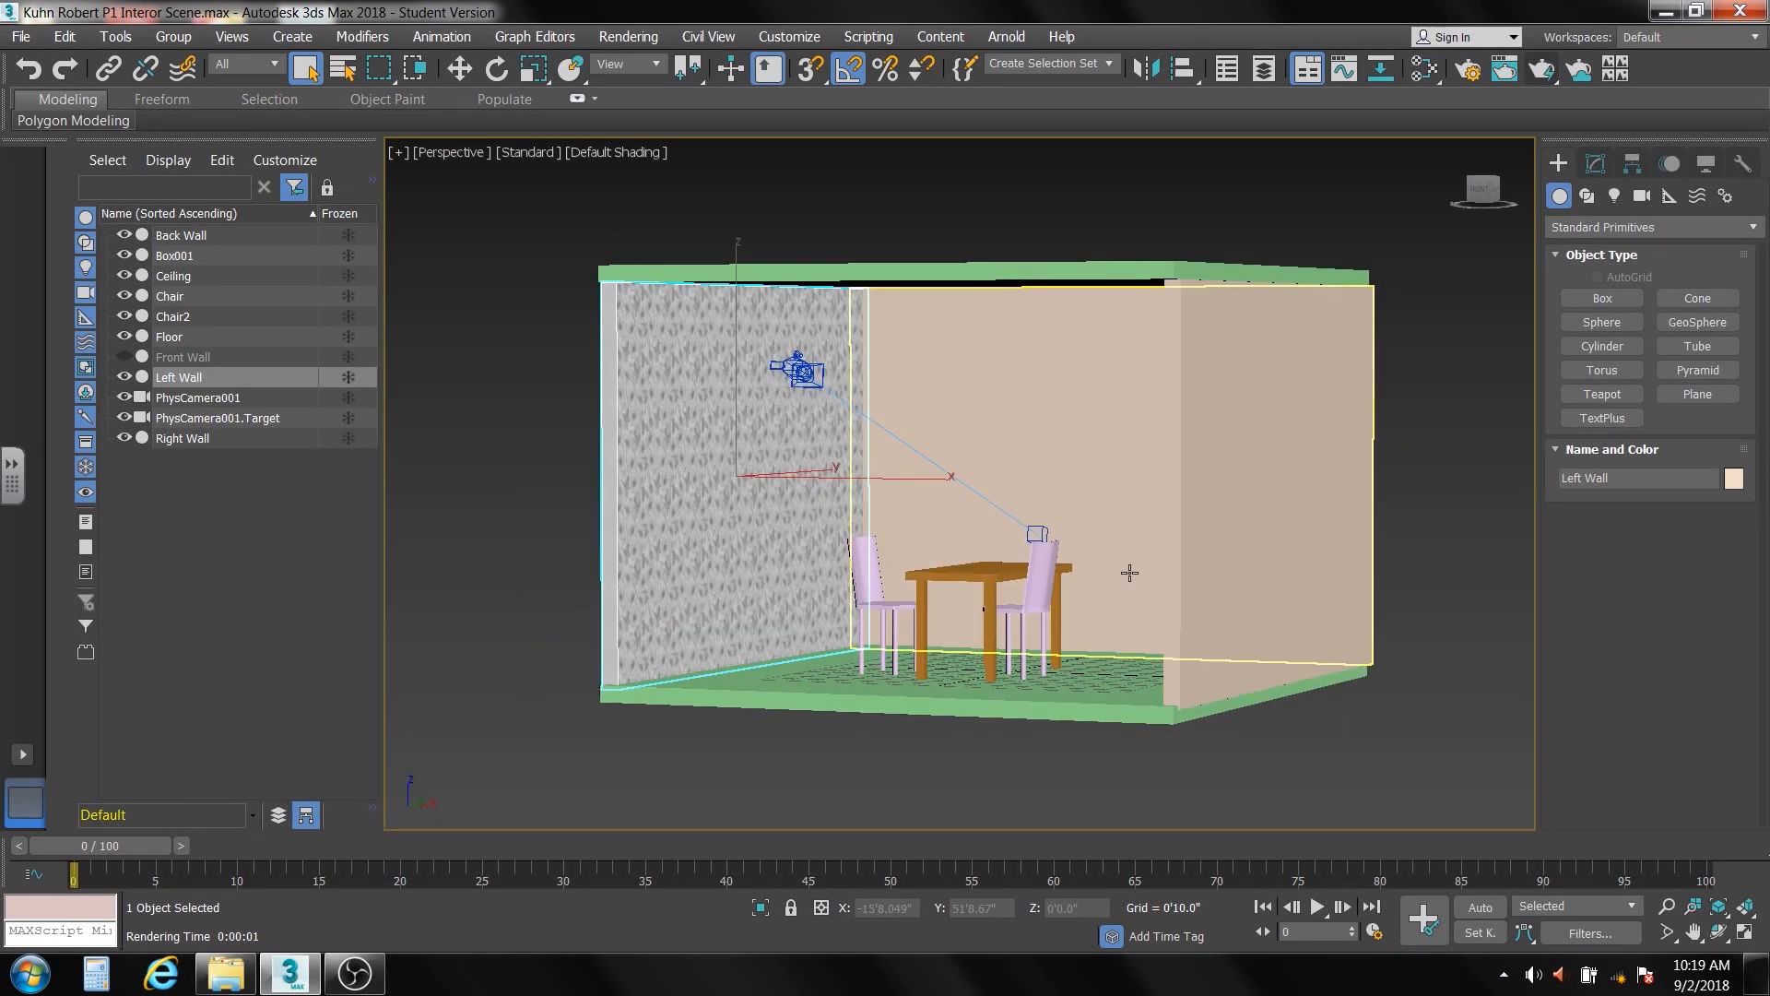
middle_click_drag(1022, 524, 1206, 535, "alt")
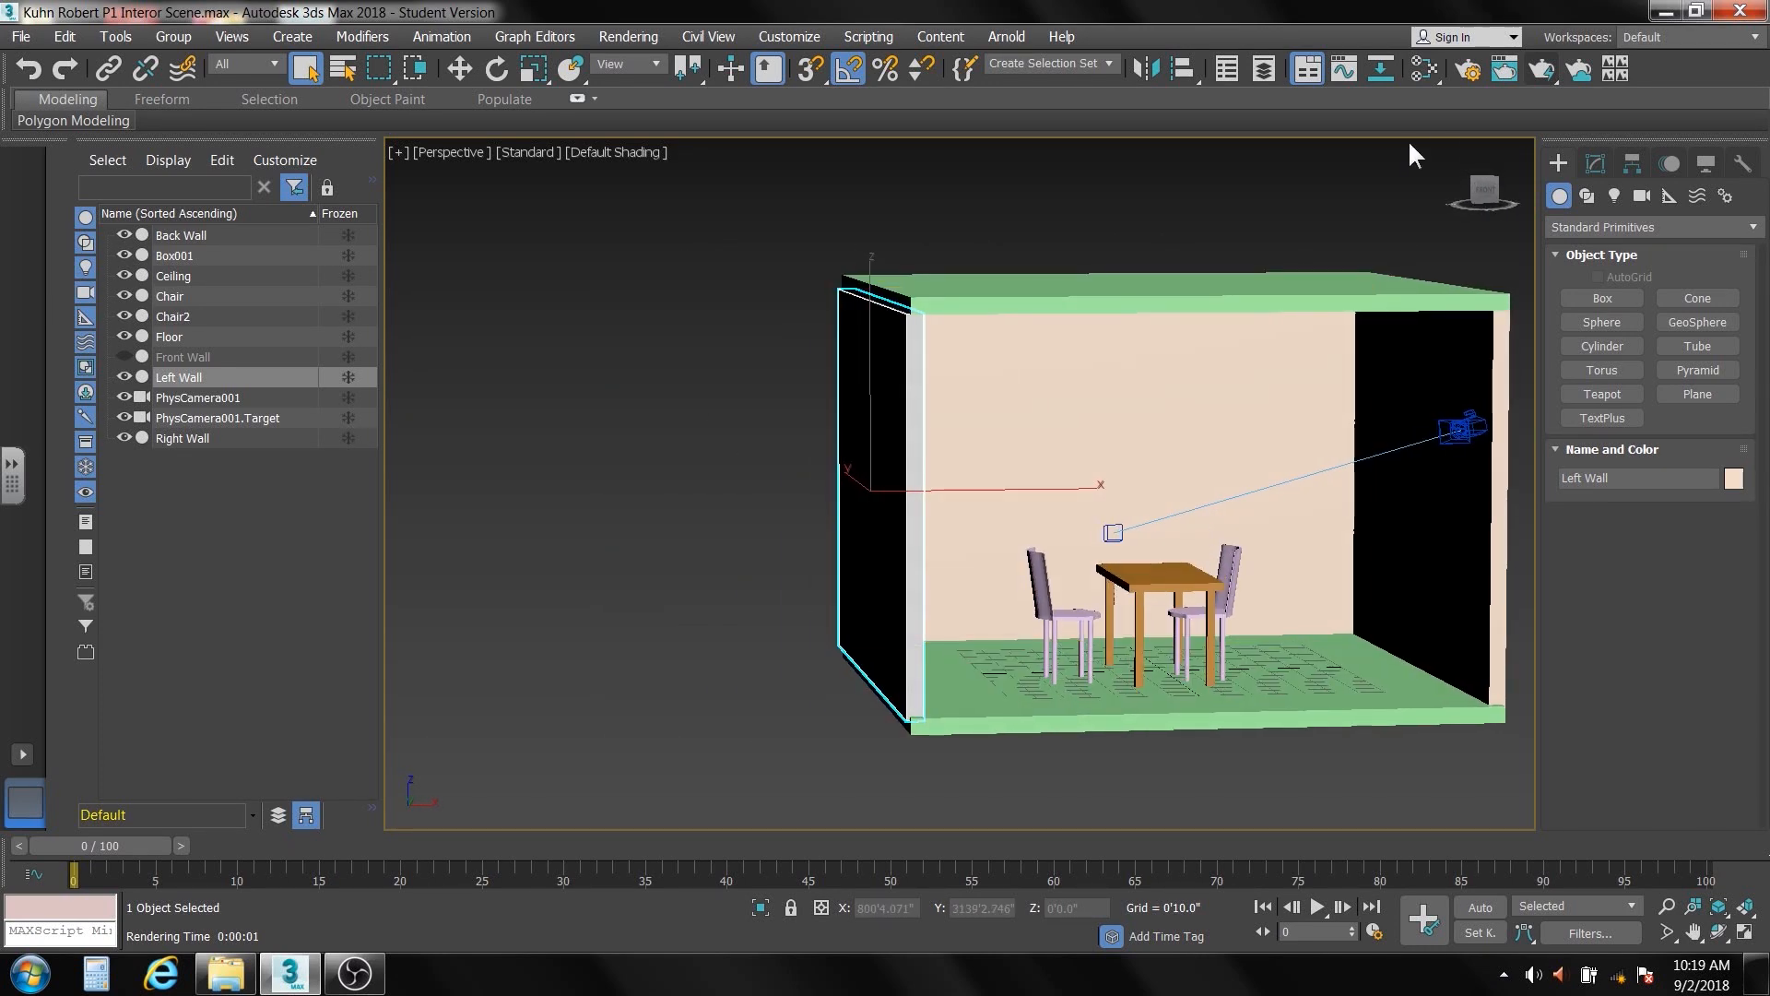
left_click(1425, 70)
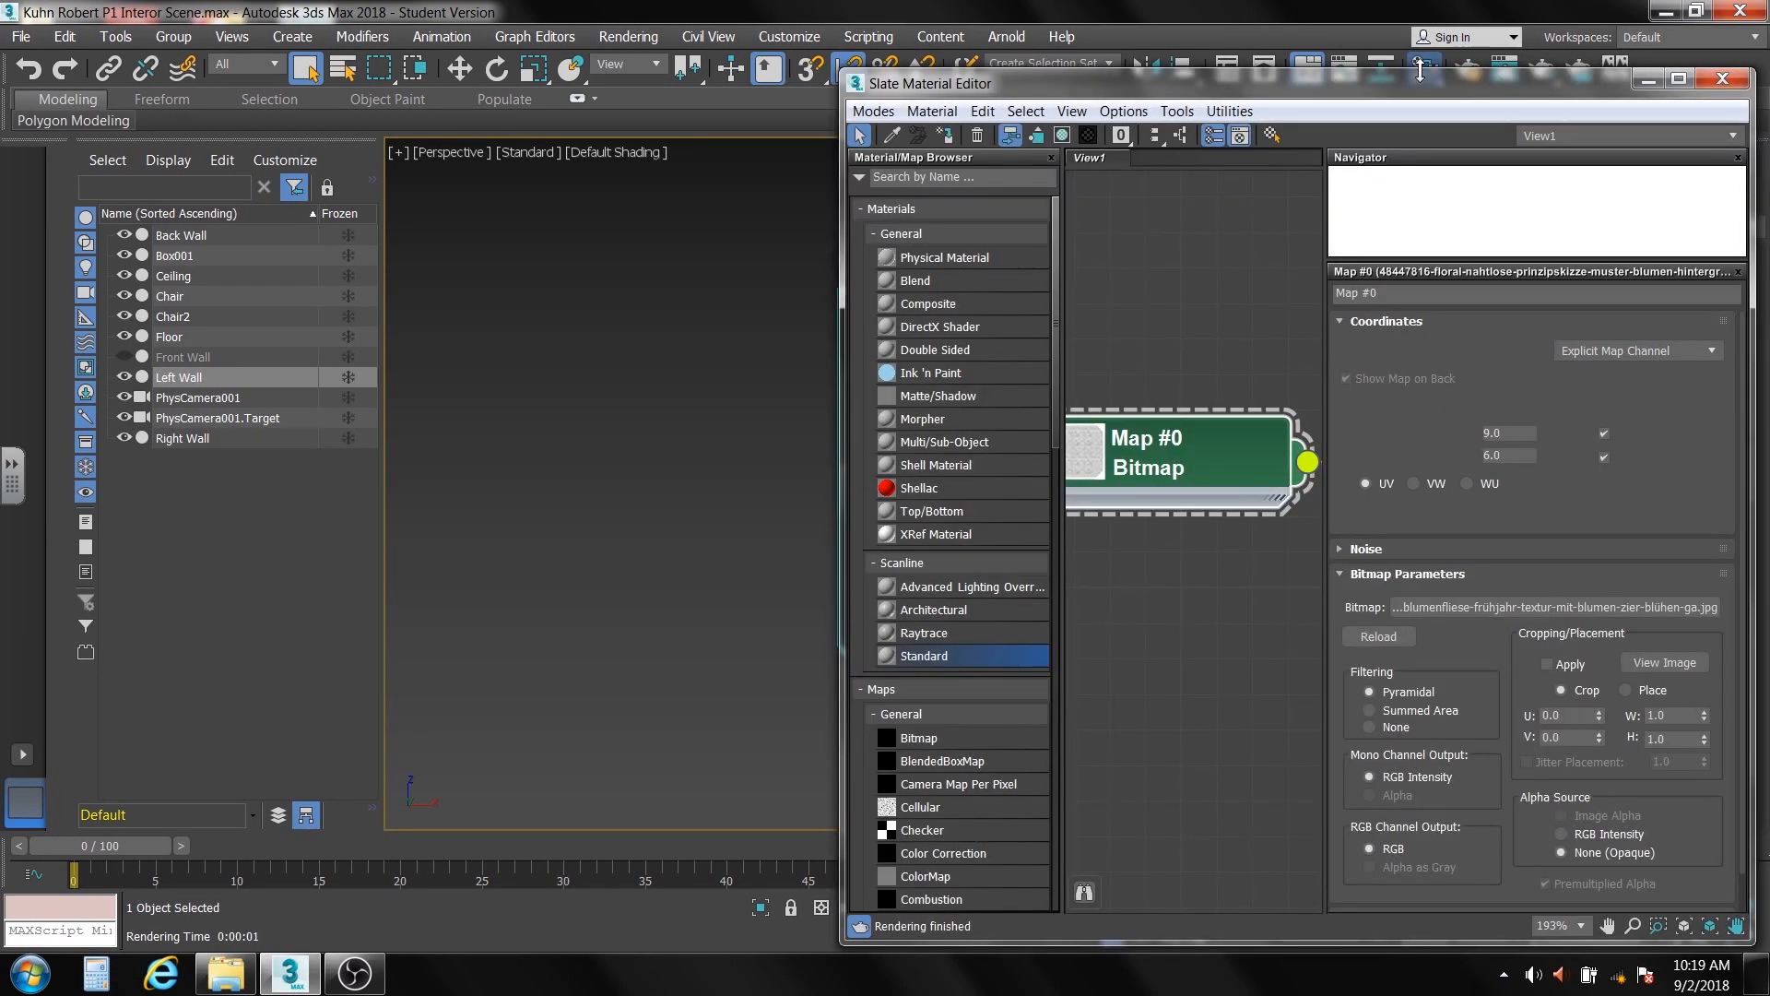
left_click_drag(1392, 61, 709, 51)
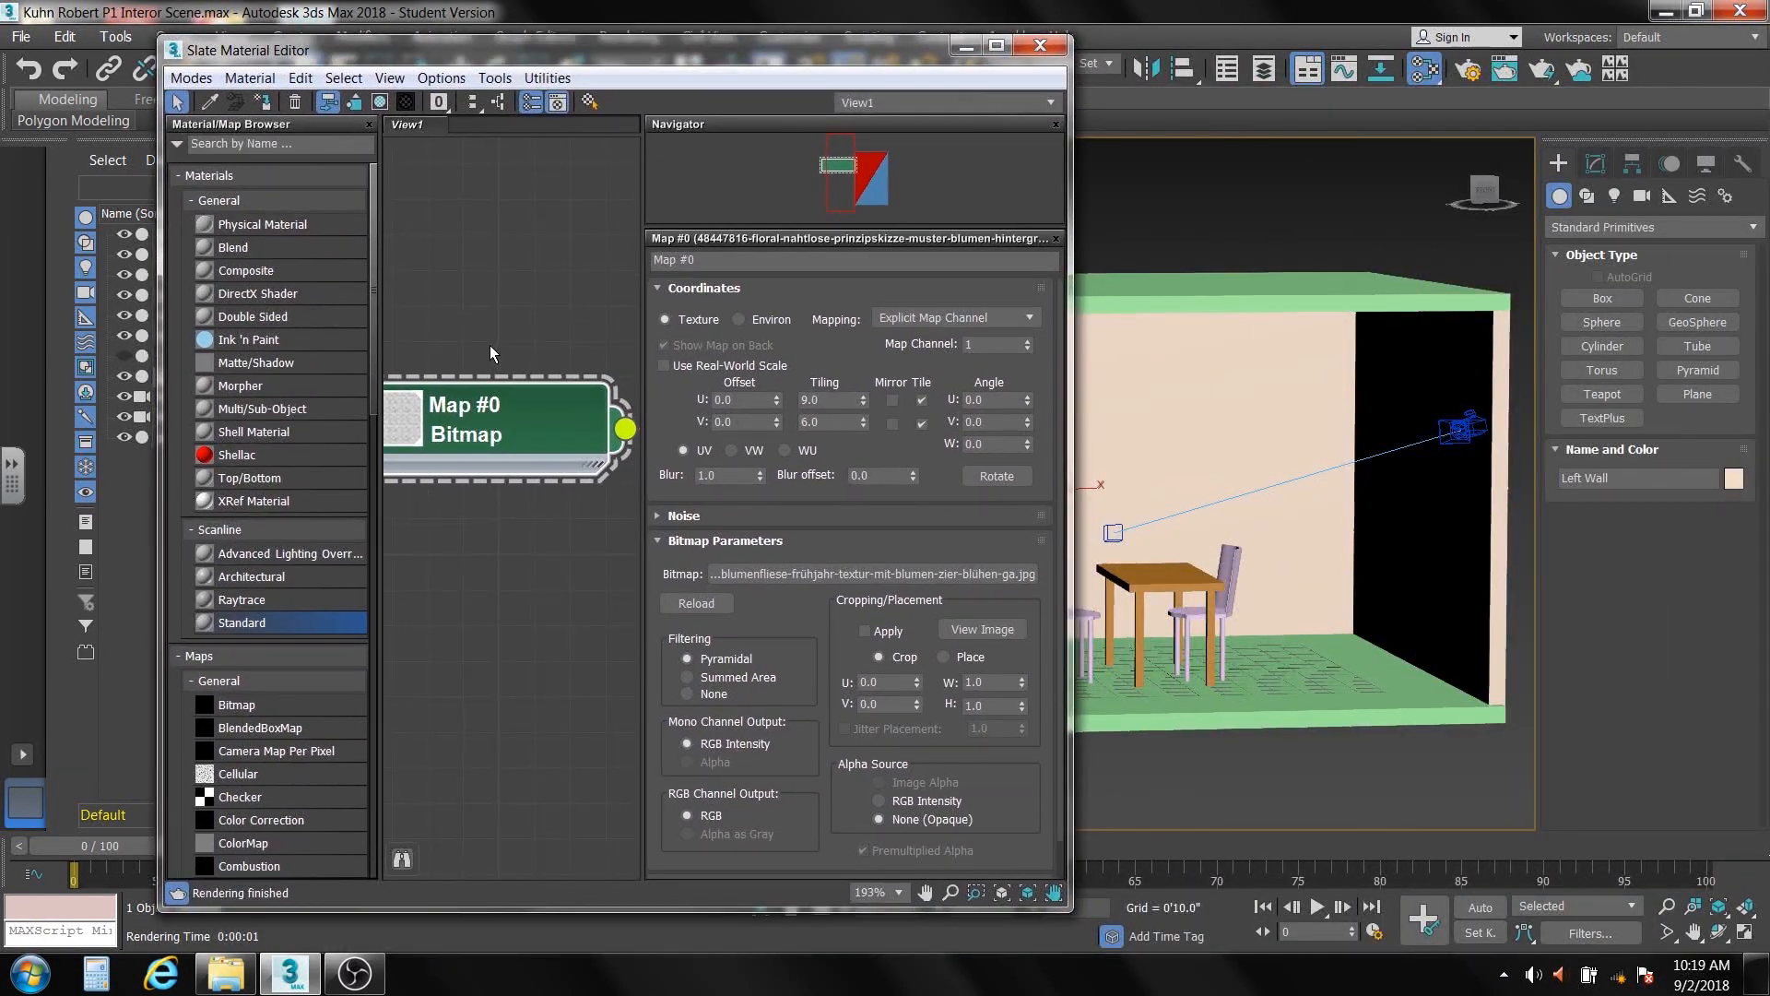
scroll(491, 340, "down", 4)
scroll(493, 346, "down", 2)
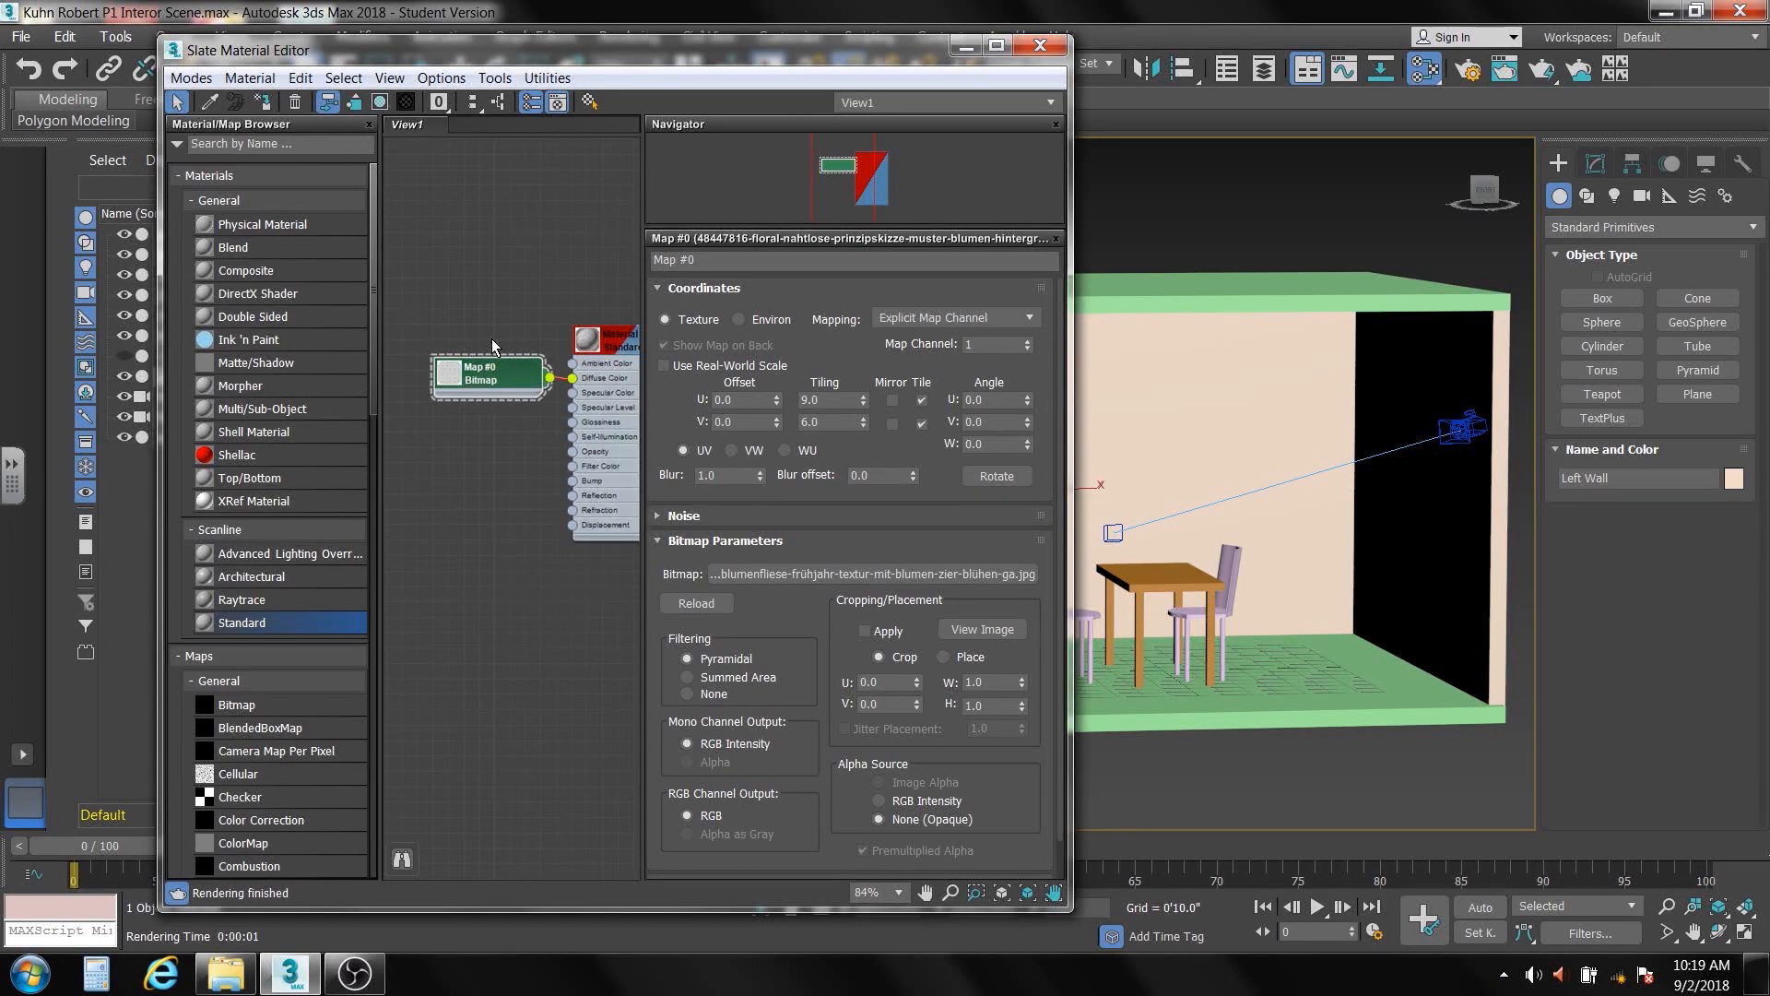
left_click_drag(583, 52, 509, 62)
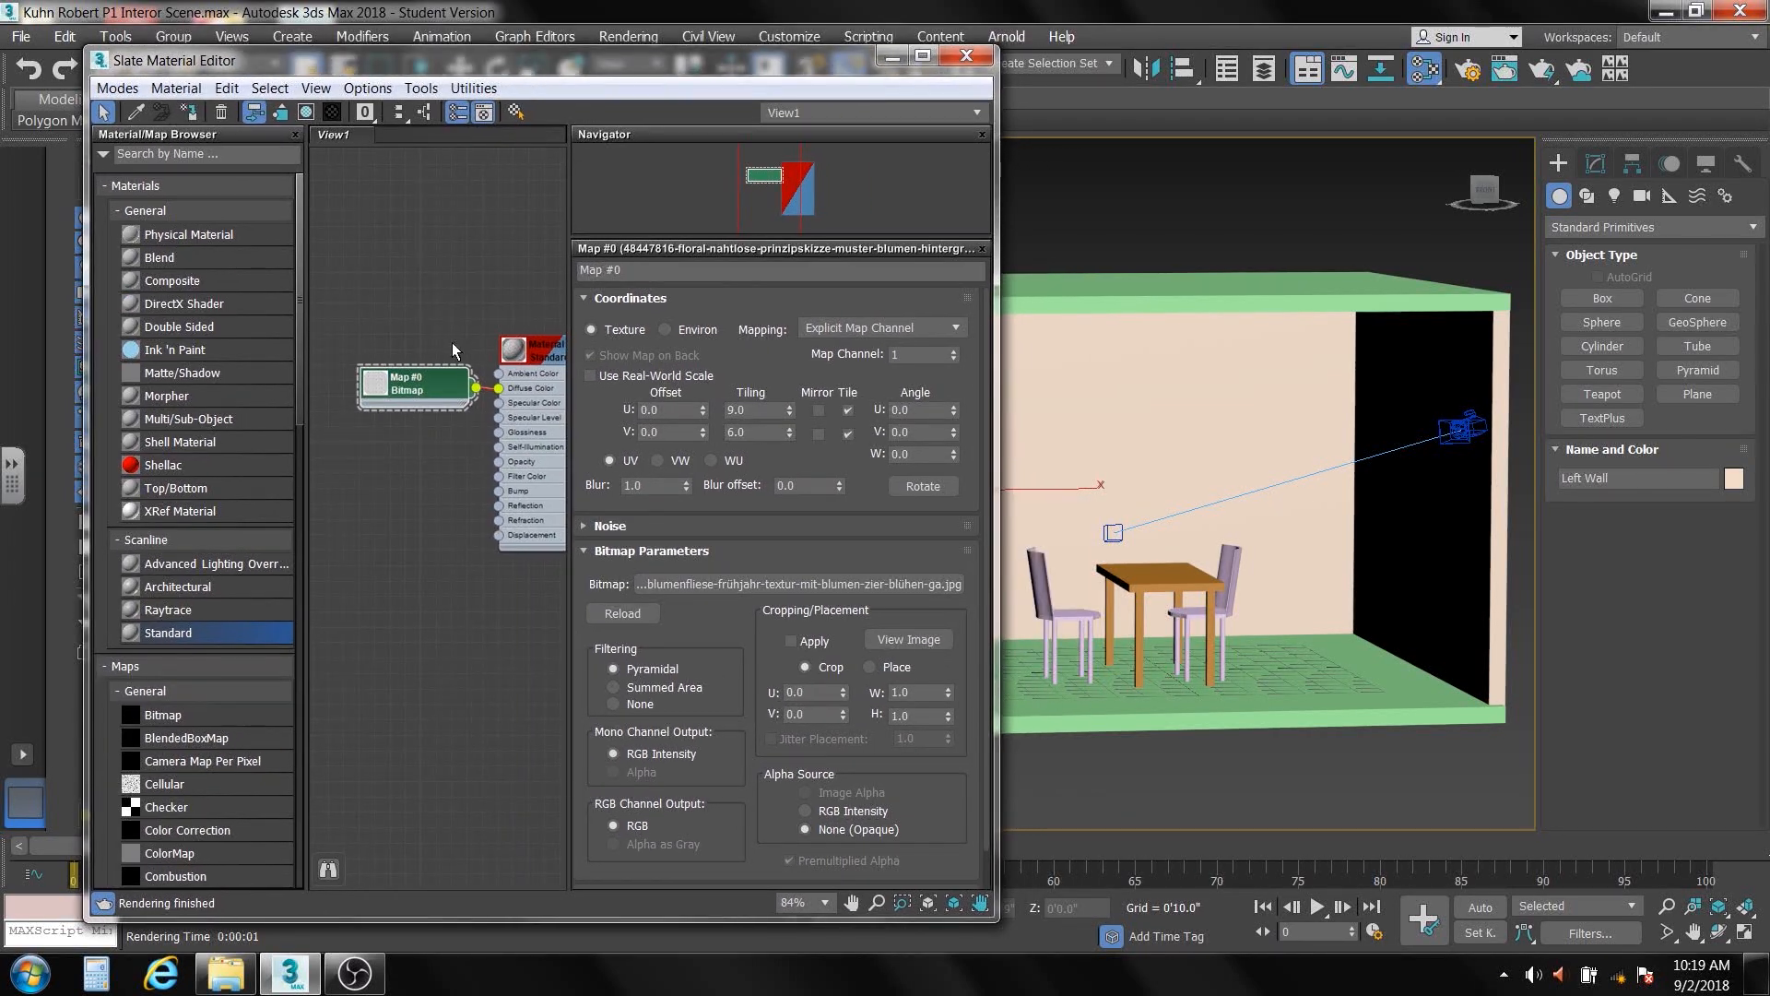
Assign Material #2 with the floral bitmap to the Back Wall and the Right Wall
middle_click_drag(452, 340, 368, 324)
scroll(368, 324, "down", 1)
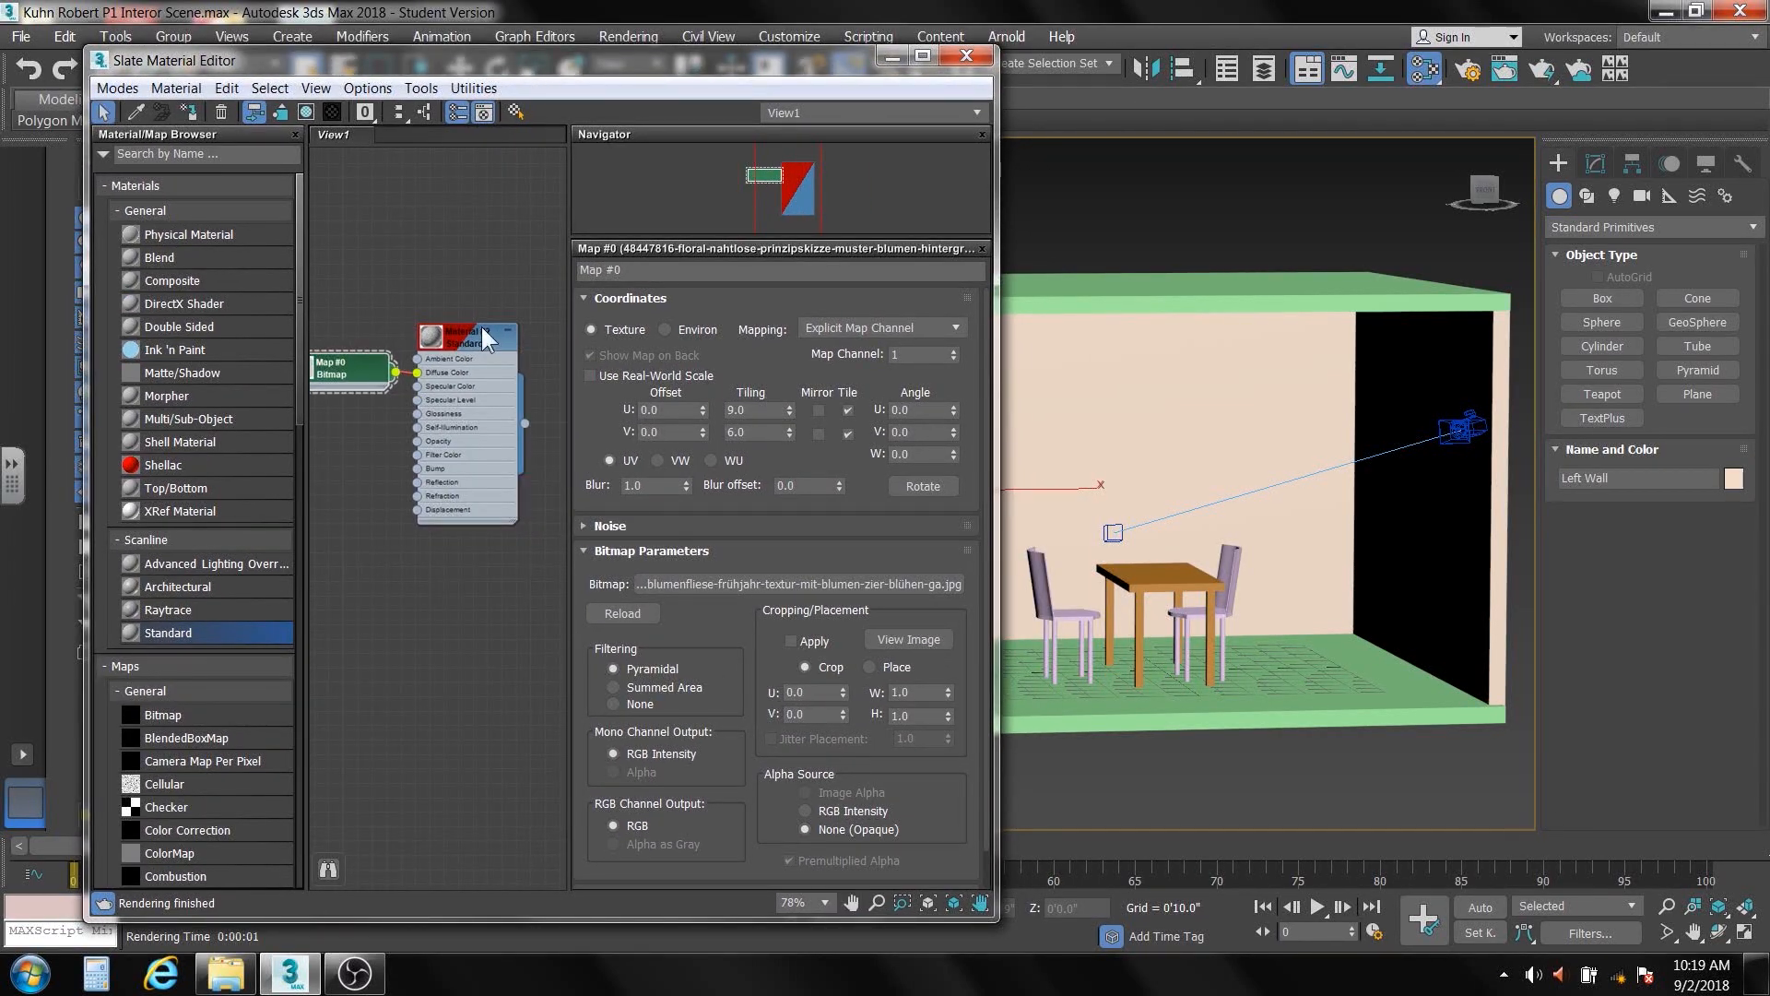
double_click(479, 338)
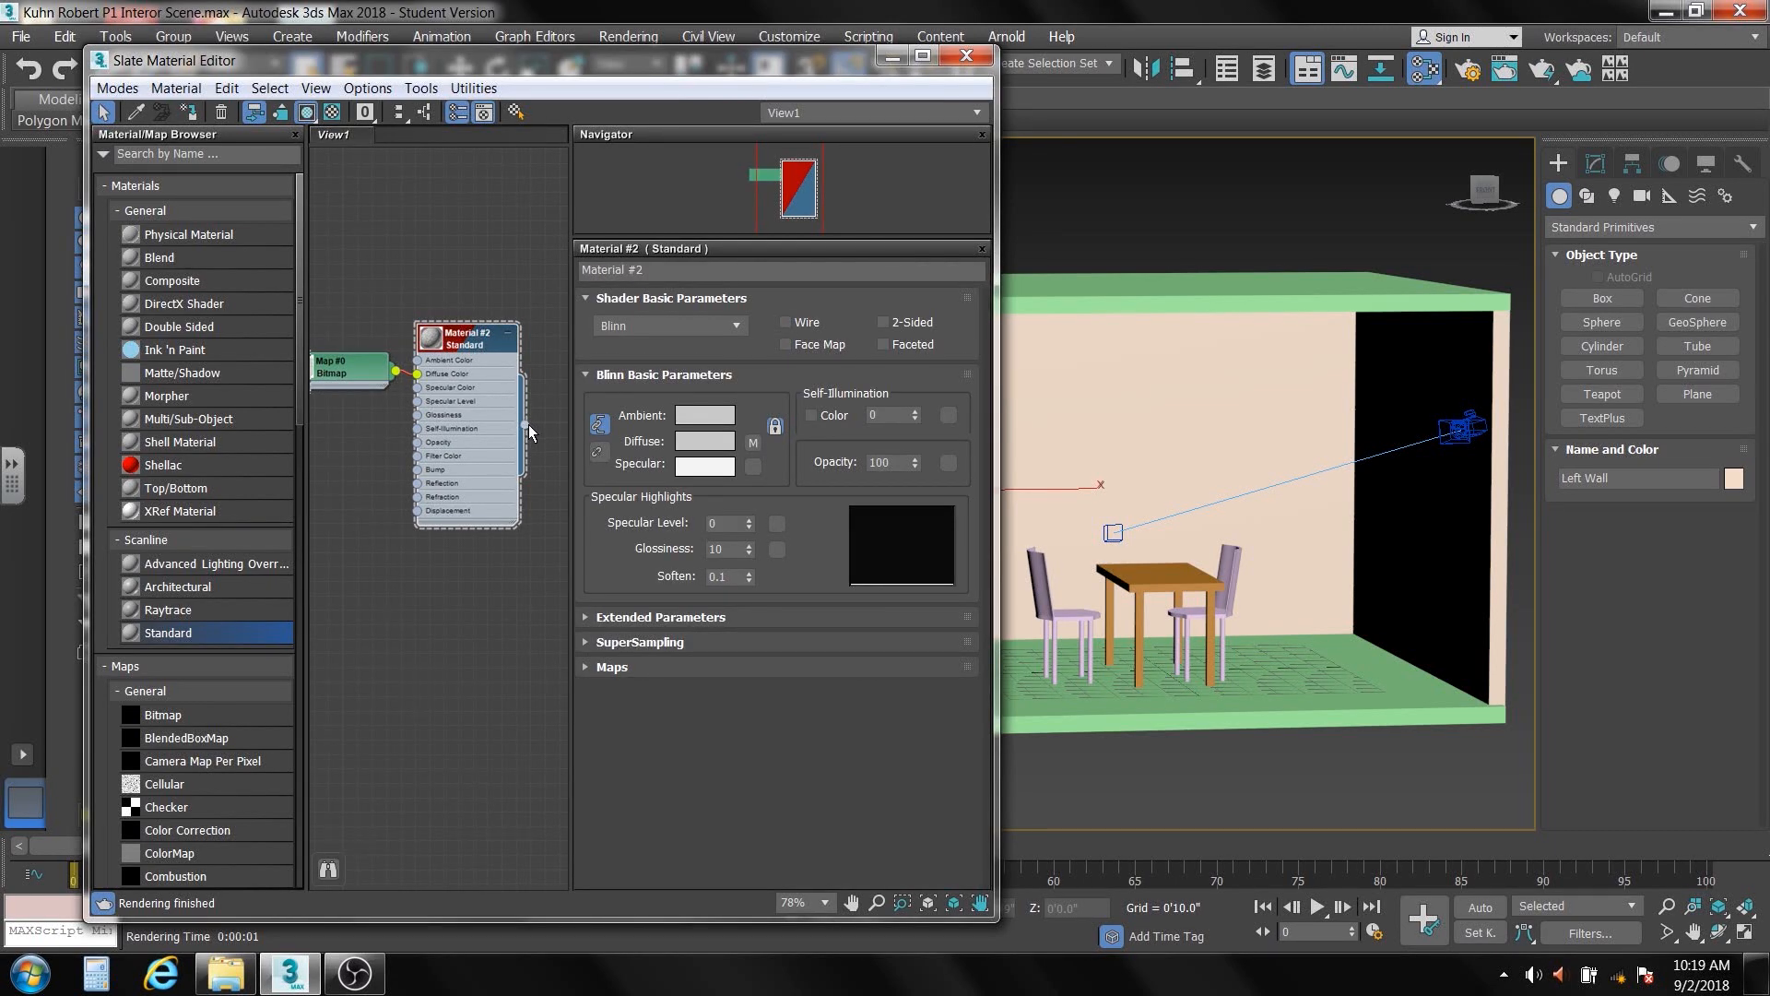
left_click_drag(529, 420, 1047, 410)
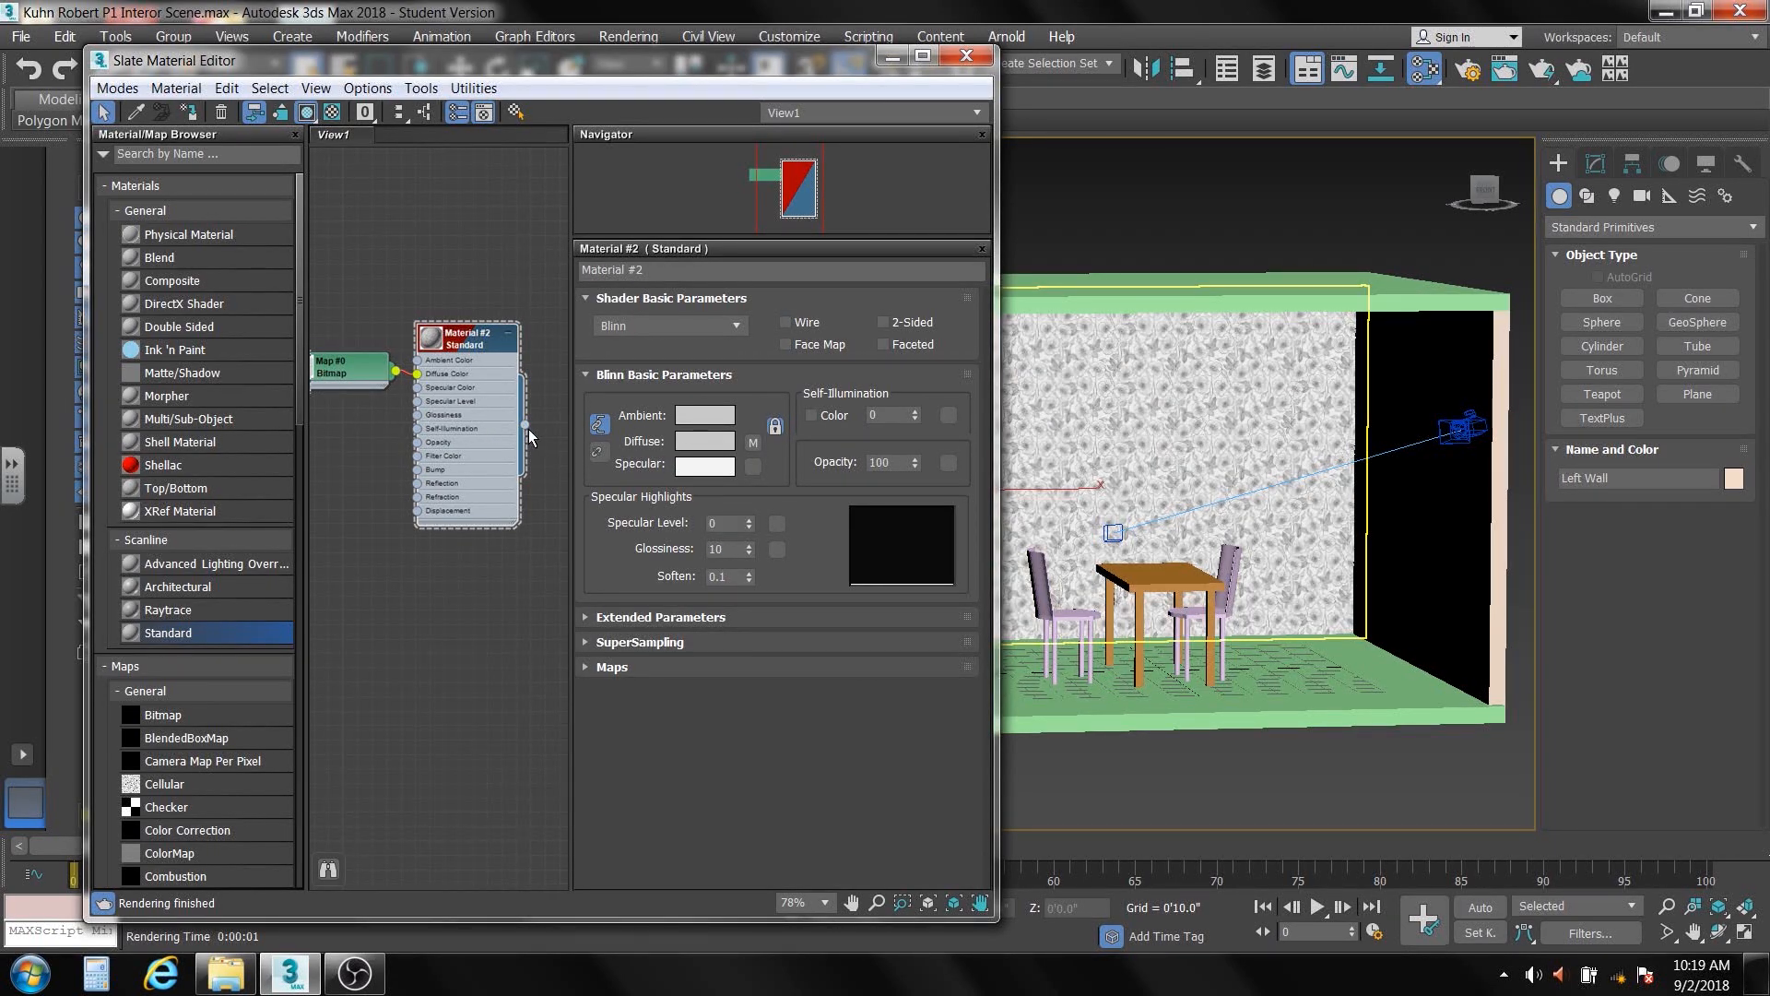
mouse_move(525, 426)
left_mouse_down()
mouse_move(606, 466)
mouse_move(903, 521)
mouse_move(1419, 533)
left_mouse_up()
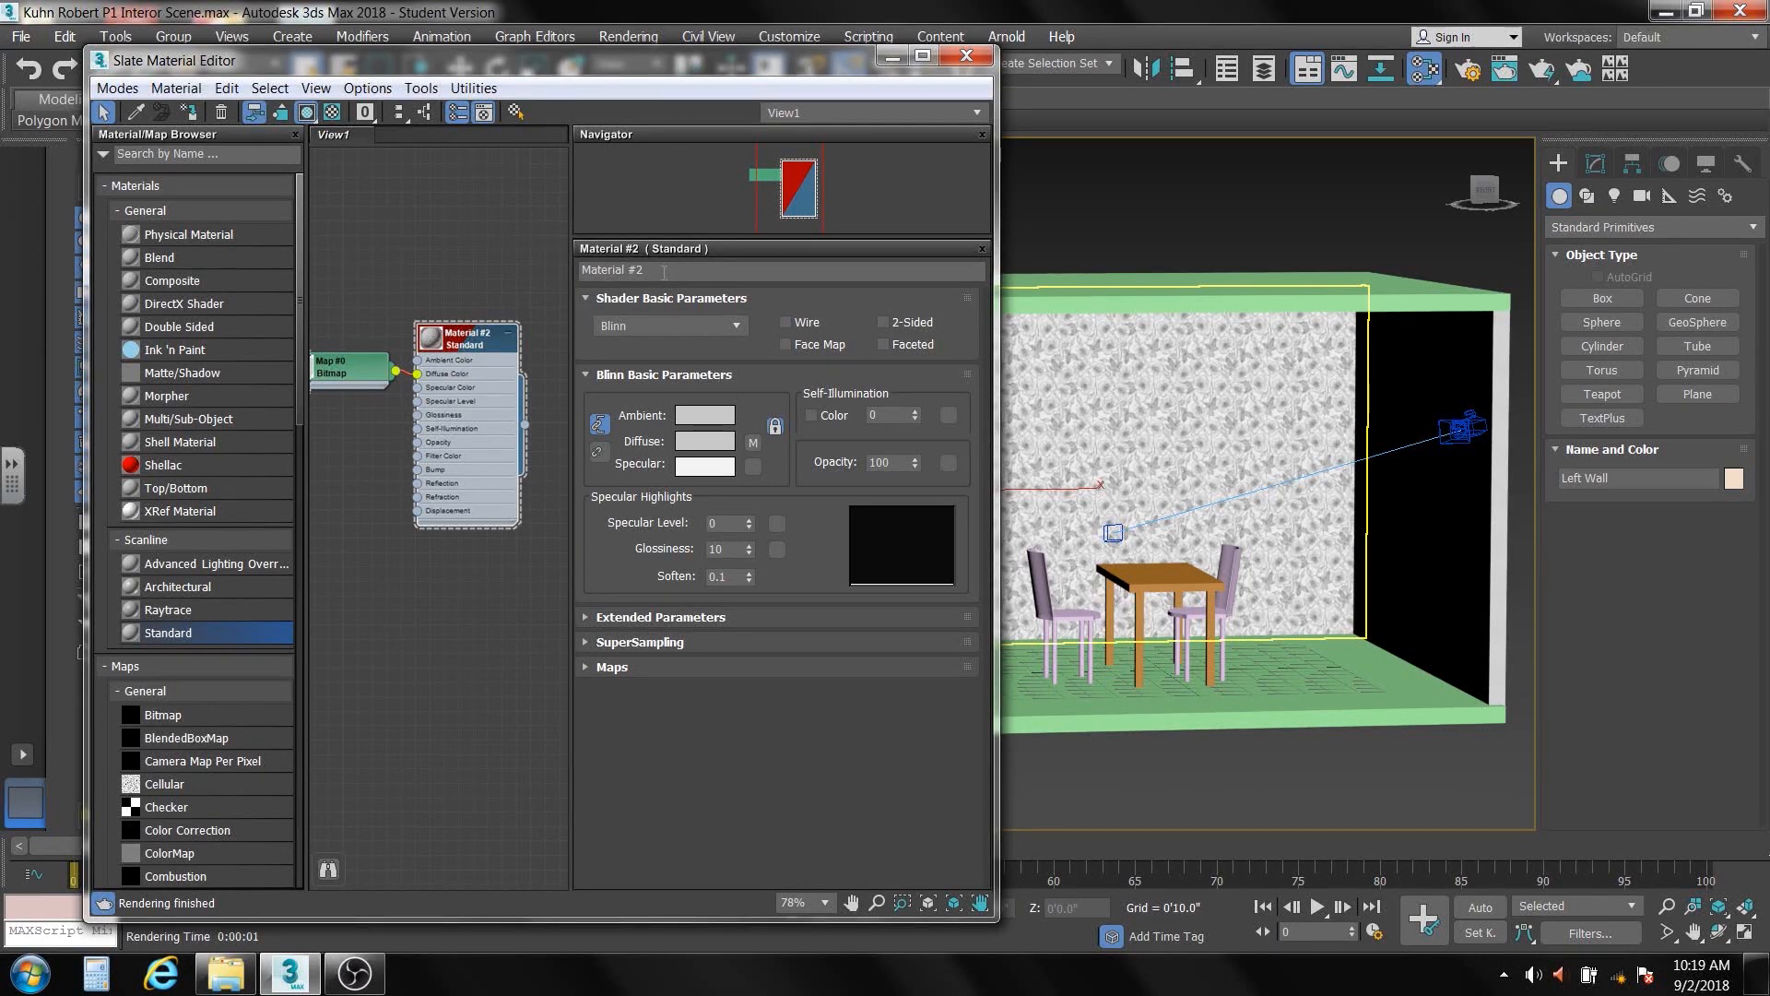
Rename Material #2 as walls
left_click_drag(661, 270, 585, 271)
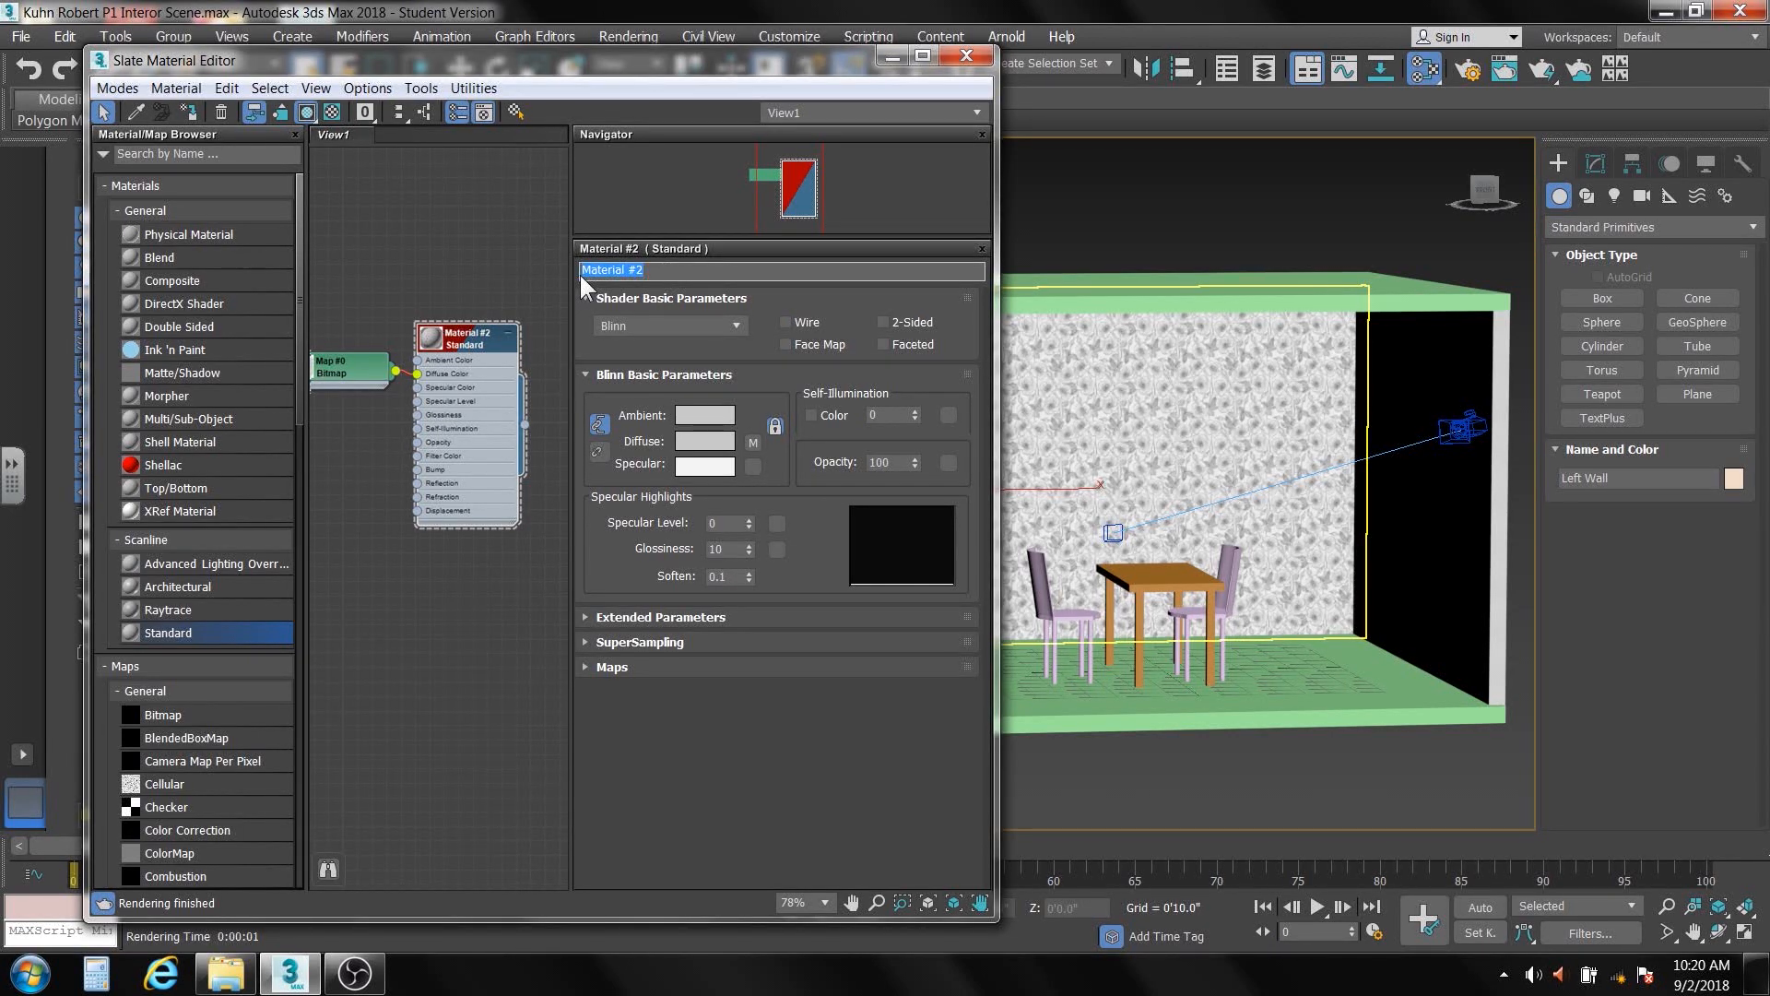
type("Walls")
key("Return")
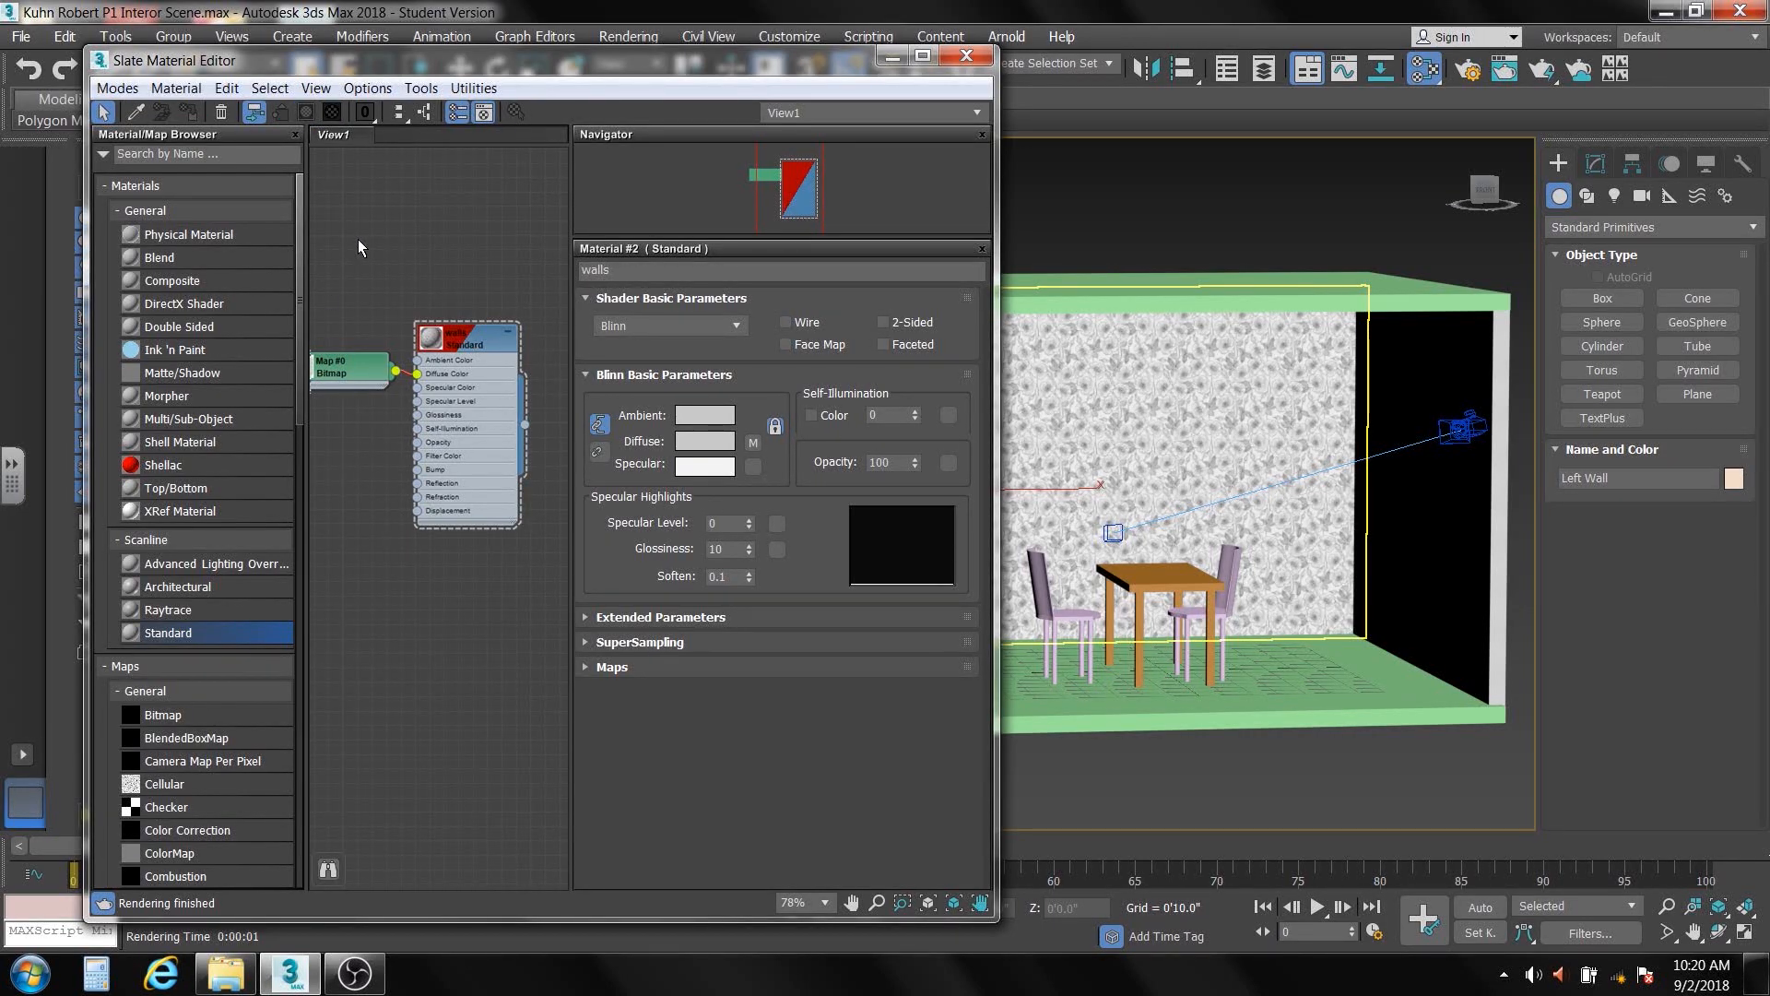
Clear the walls material and its bitmap node from the node view and close the Slate Material Editor
left_click_drag(358, 239, 513, 557)
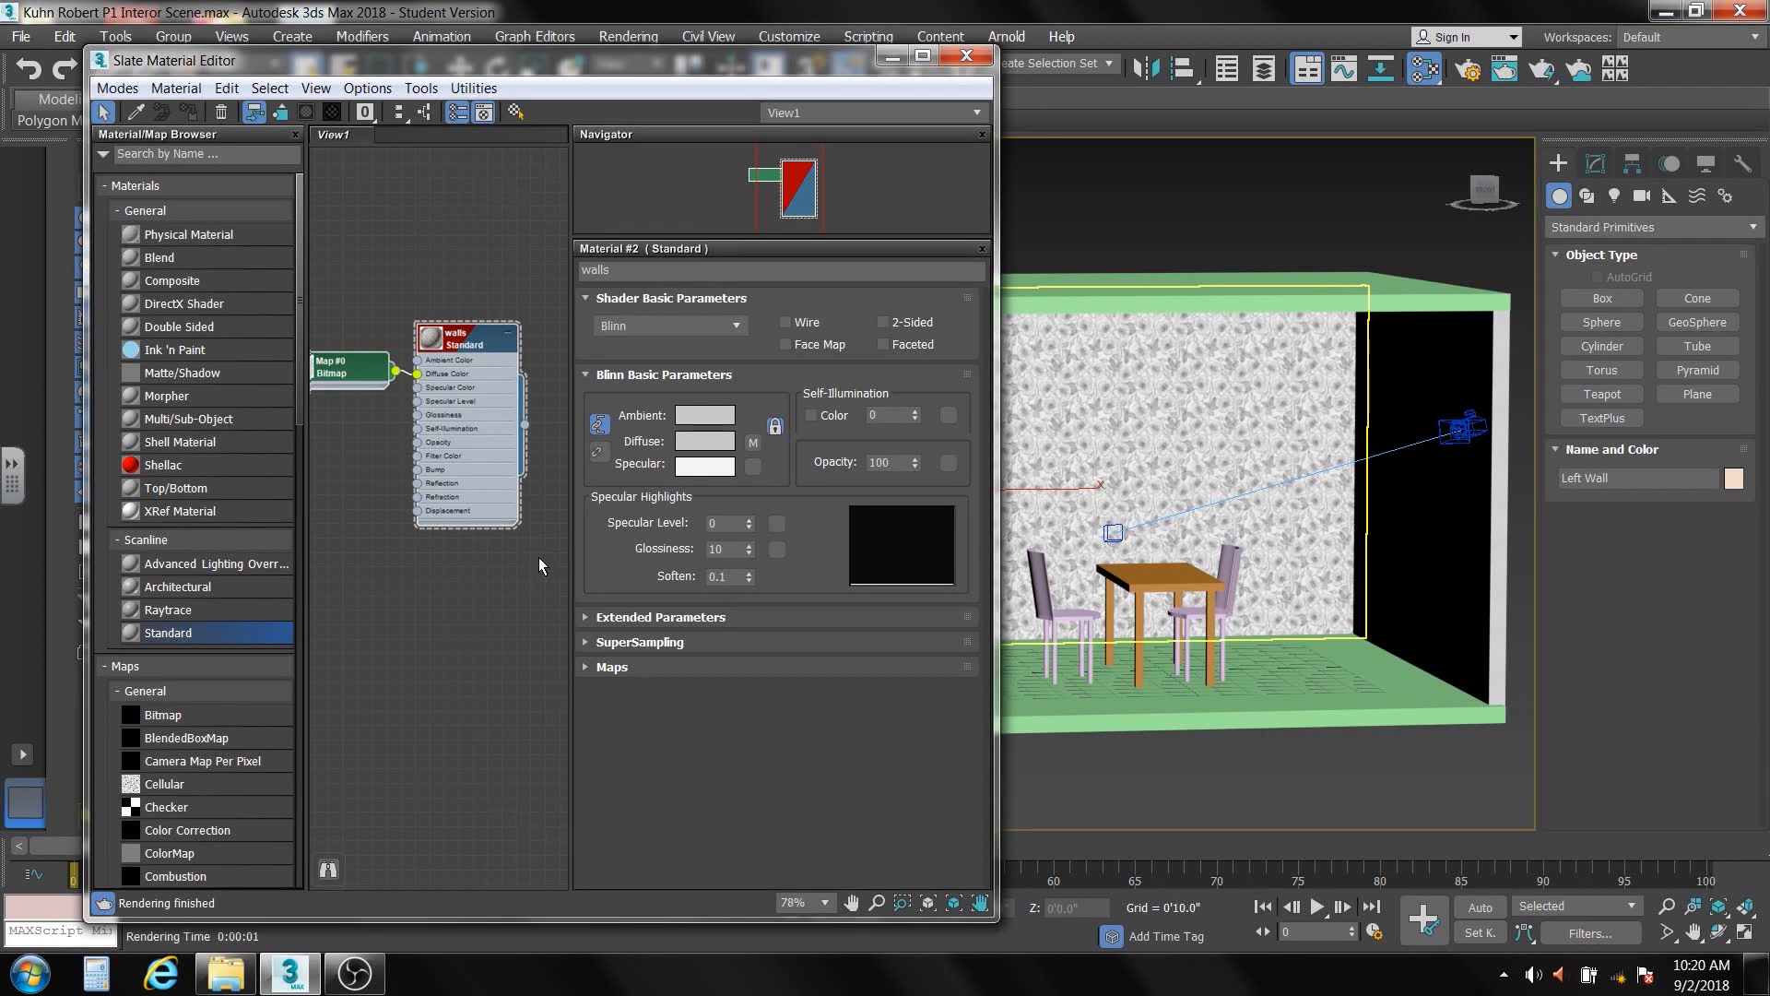
key("Delete")
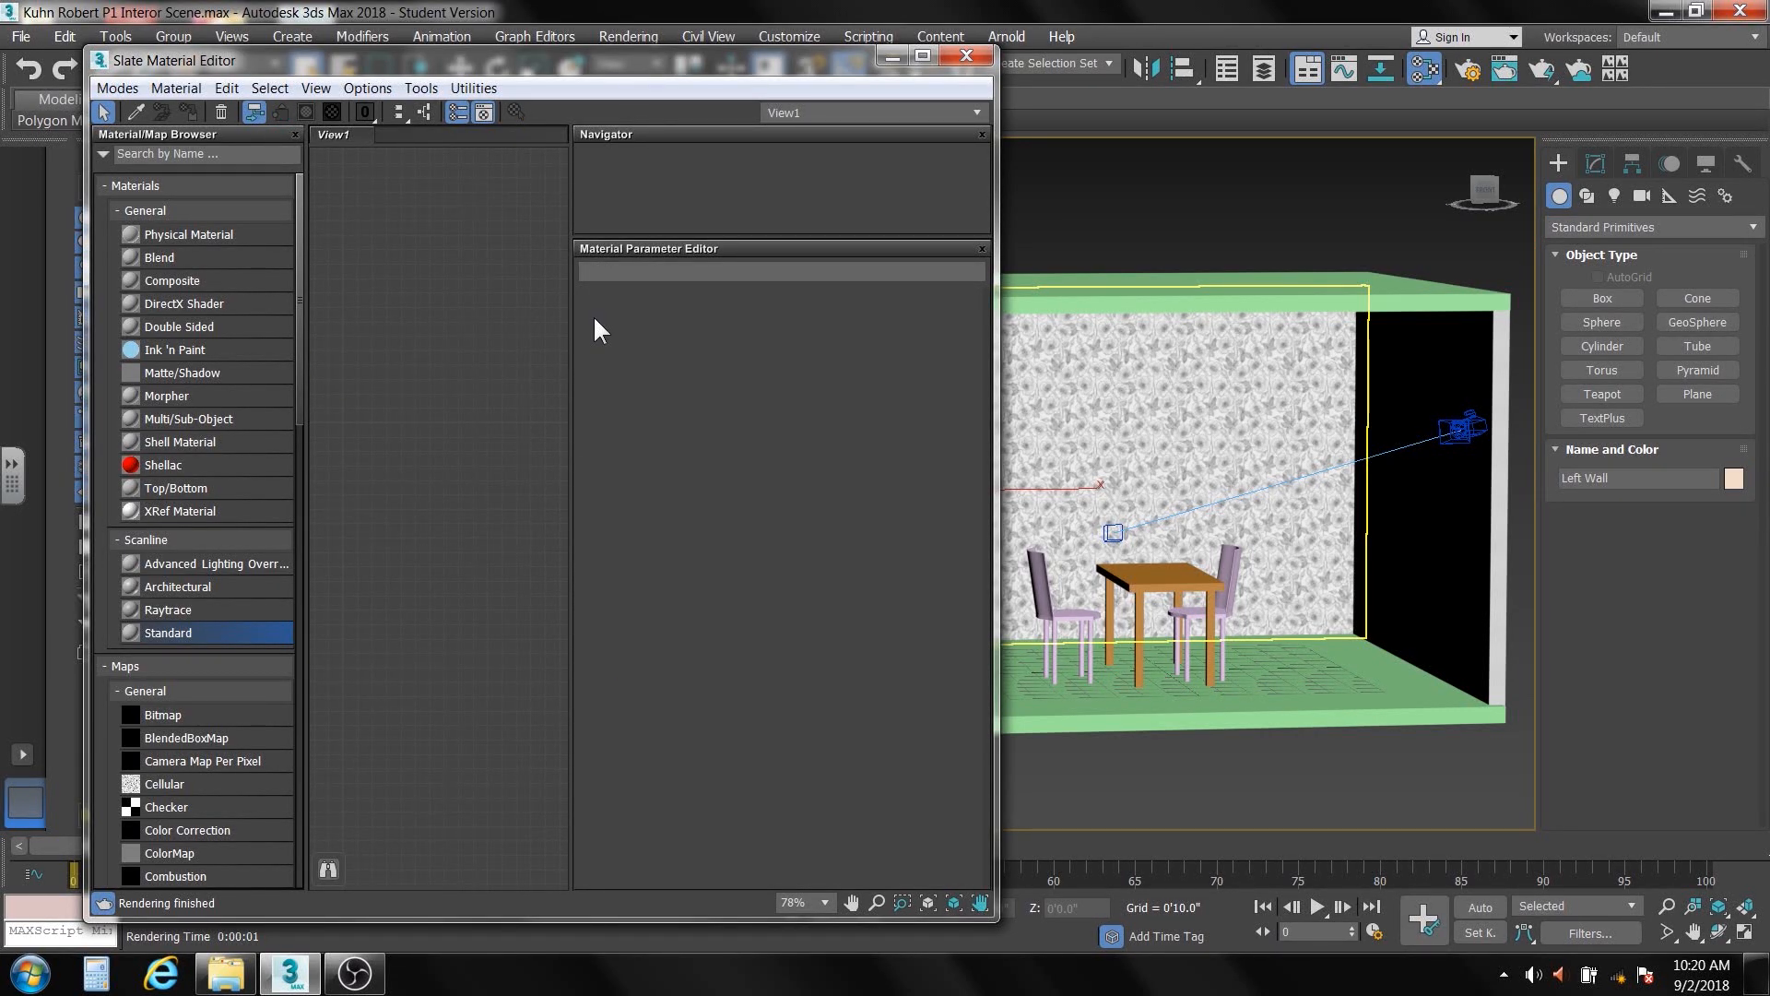
left_click(962, 59)
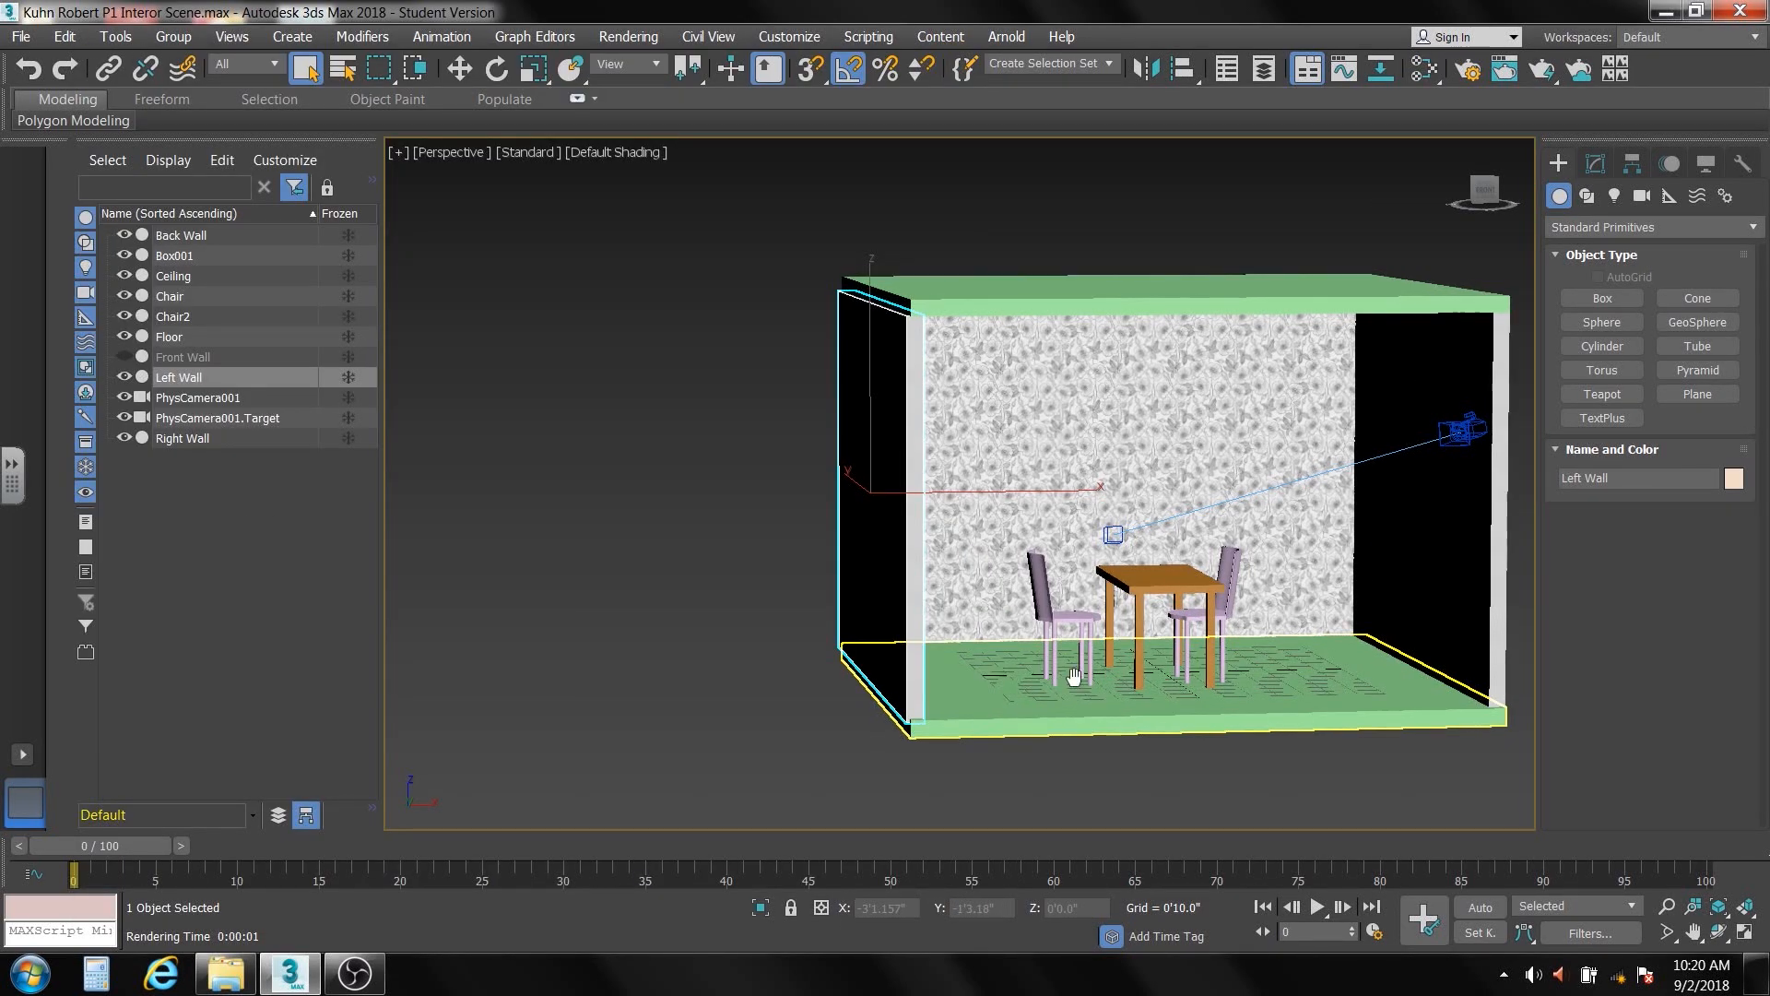
Turn the room so the floor is in view and open the Tile folder of texture images
middle_click_drag(1074, 676, 1118, 671, "alt")
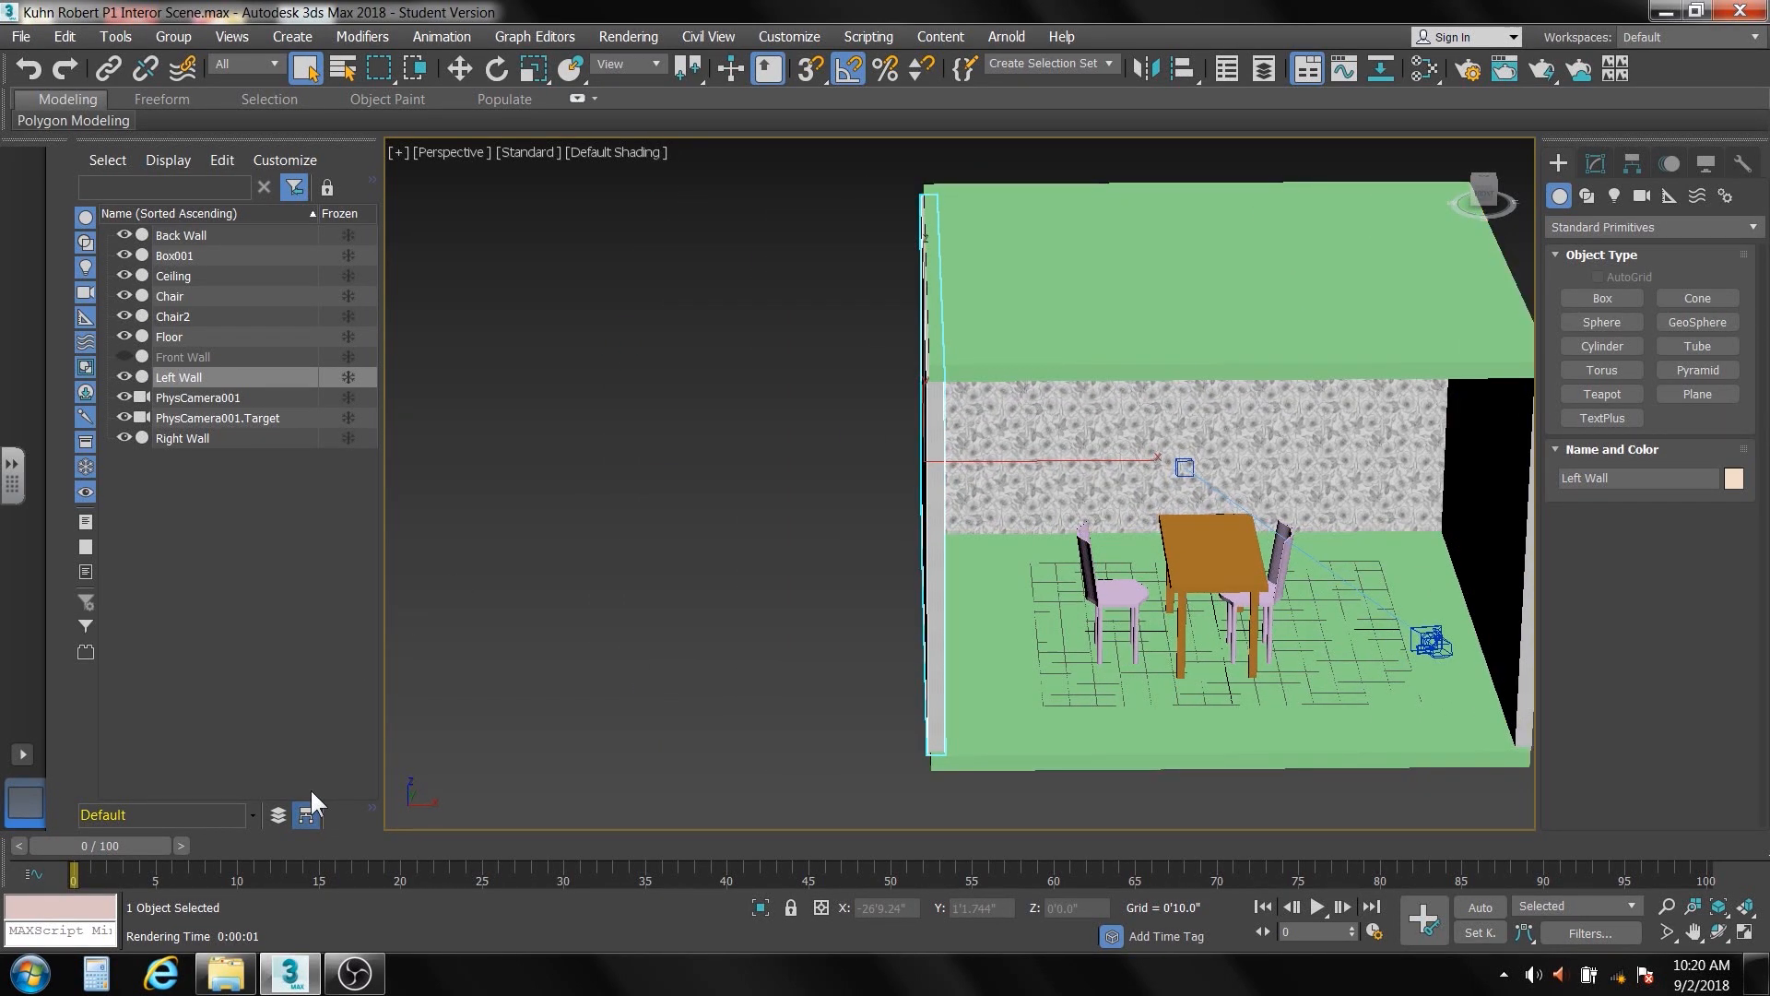
left_click(345, 890)
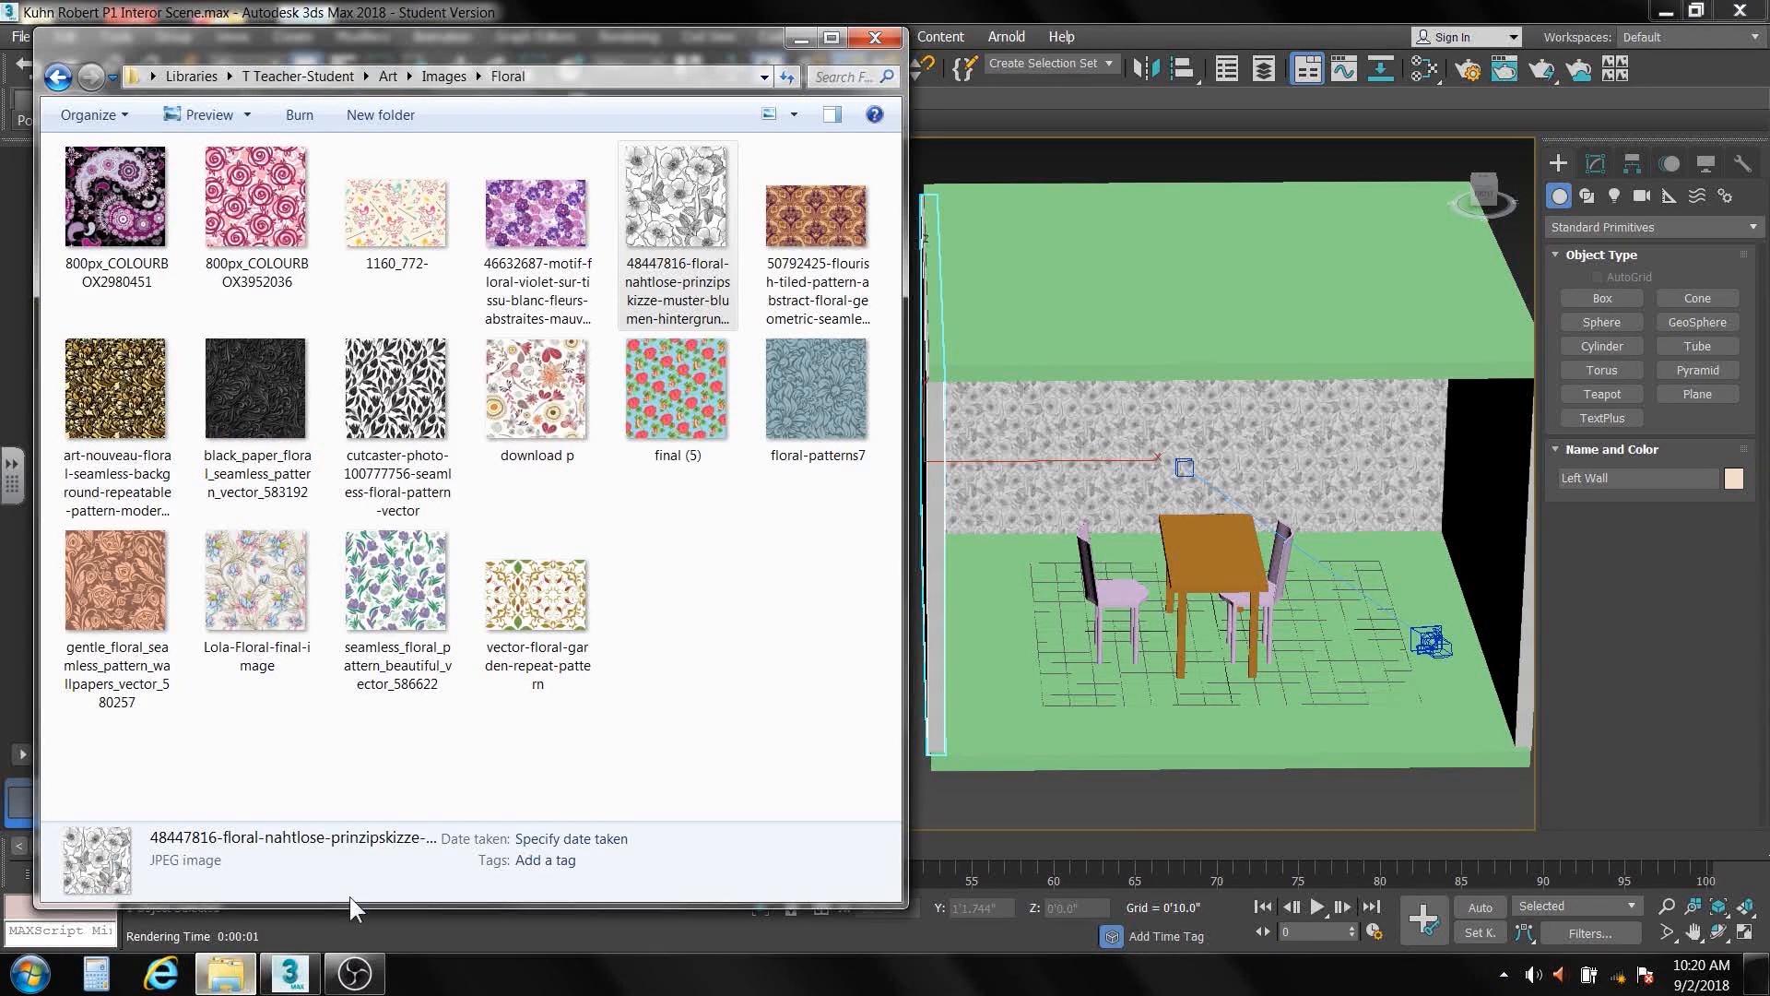
left_click(58, 77)
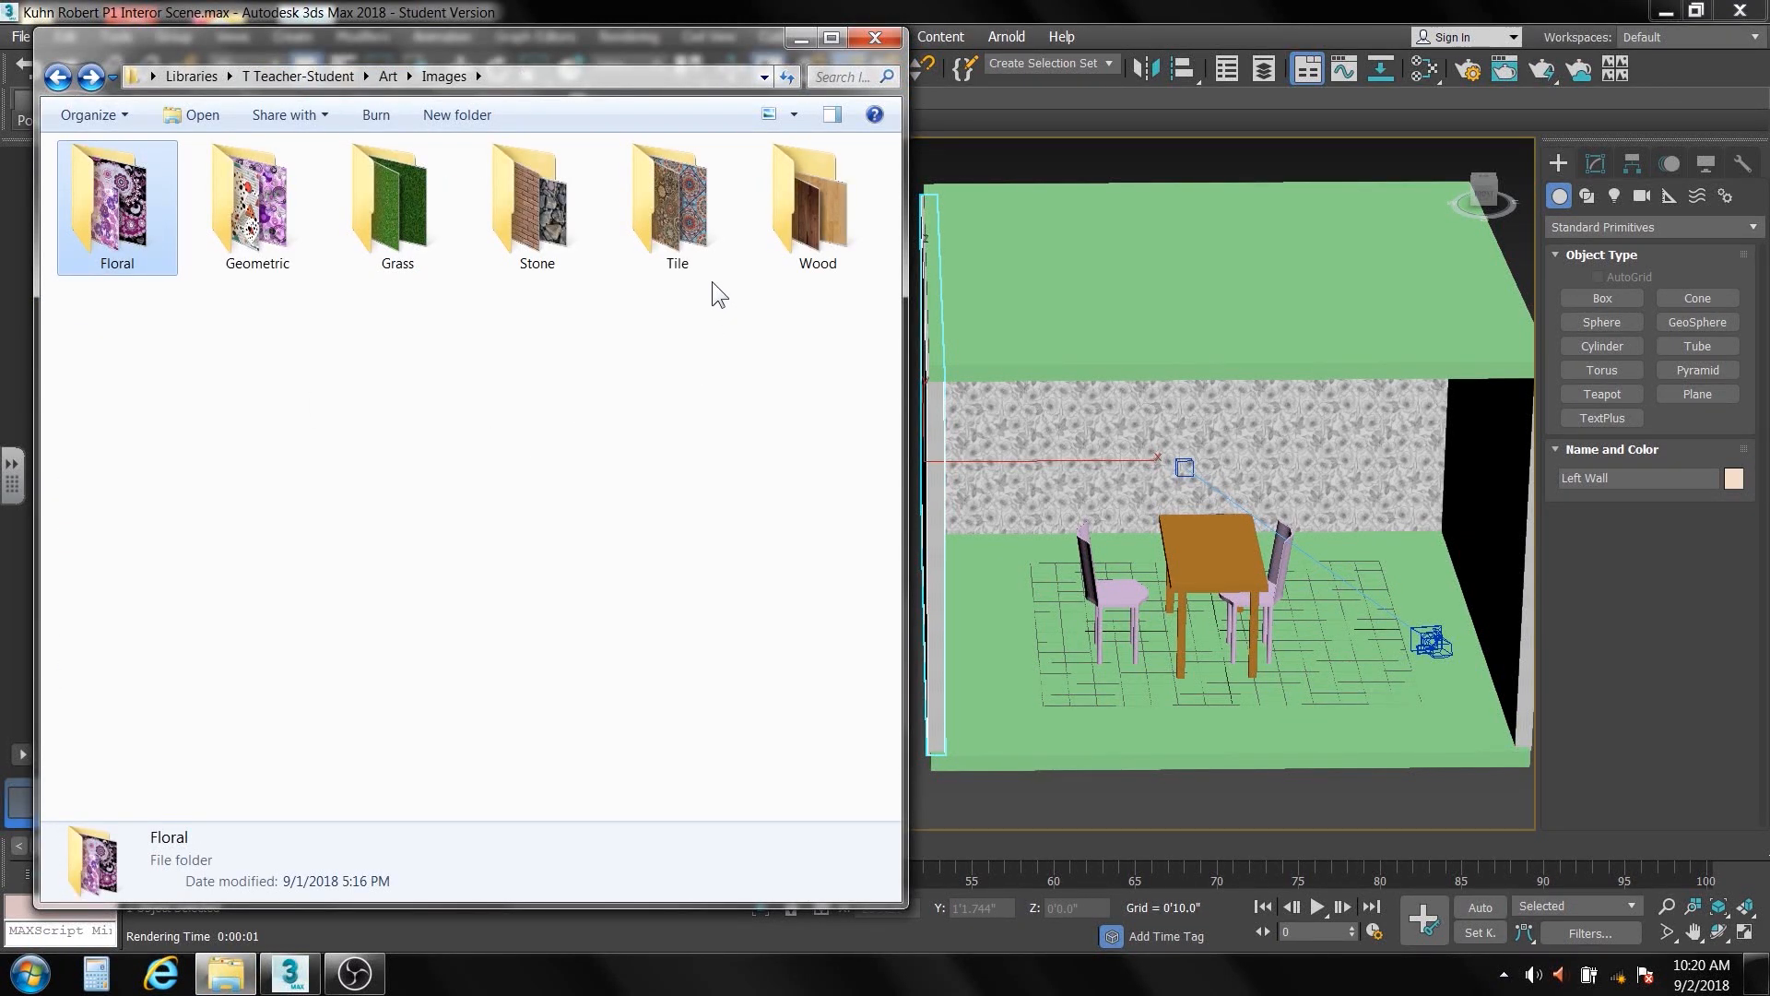
left_click(673, 227)
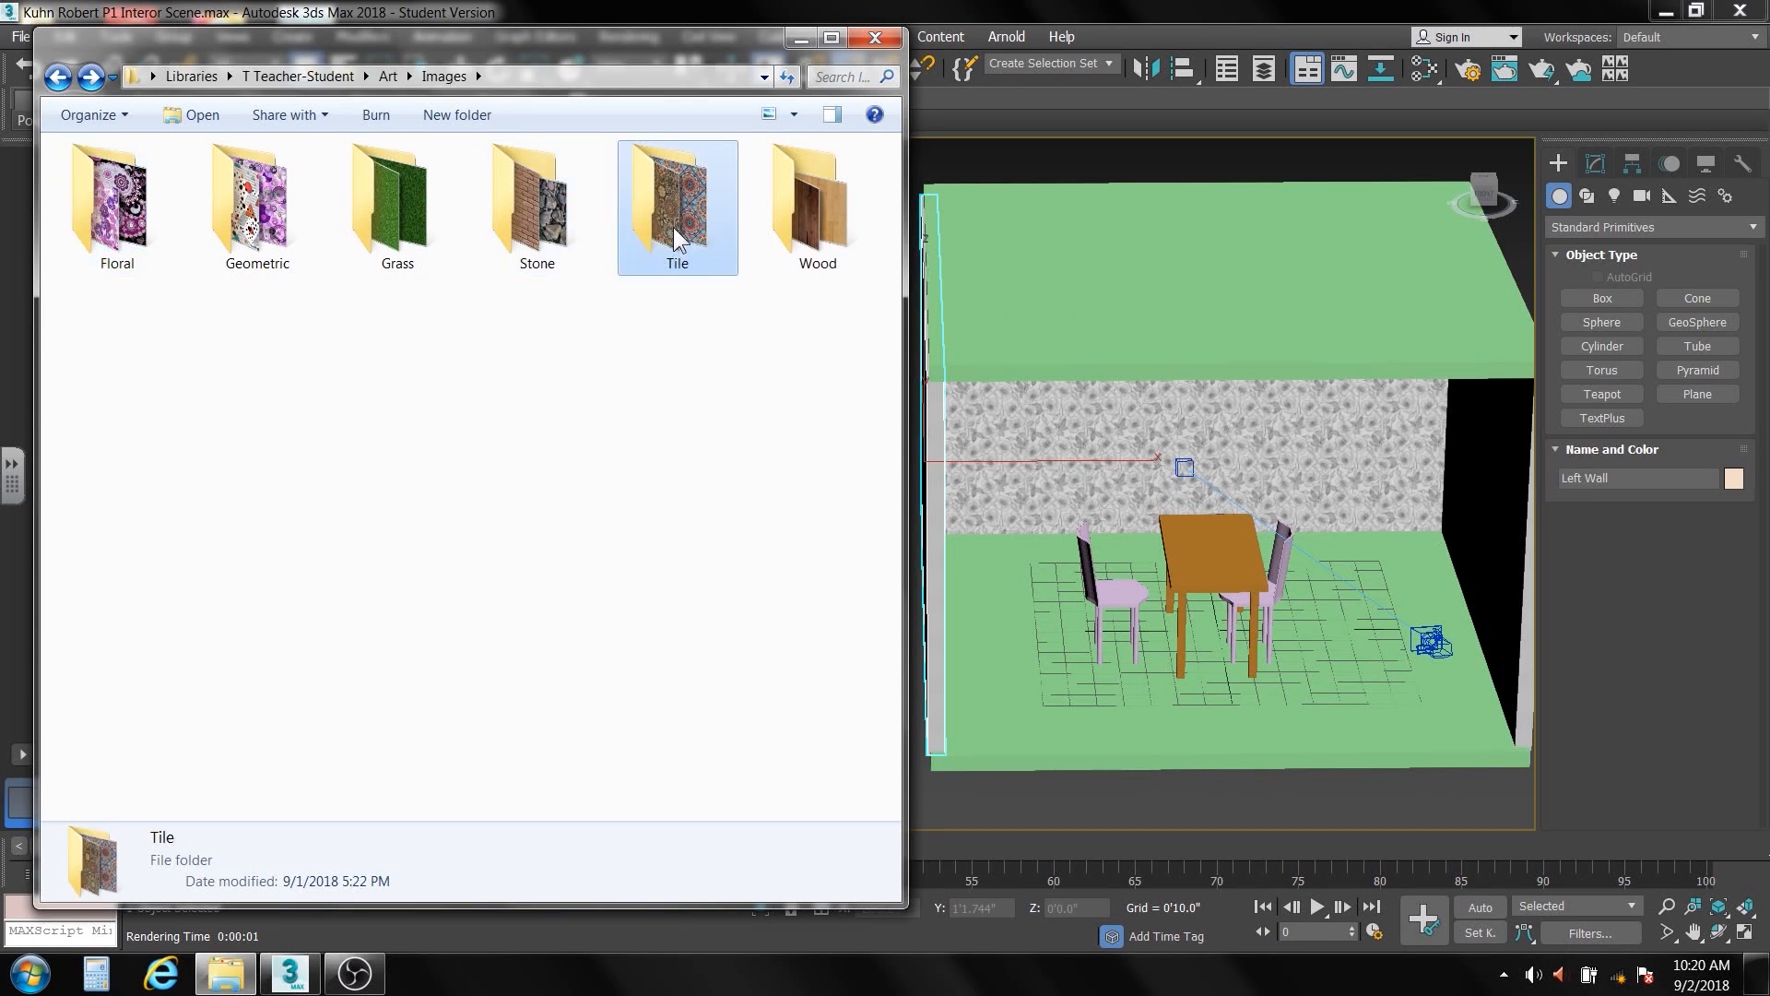
double_click(673, 227)
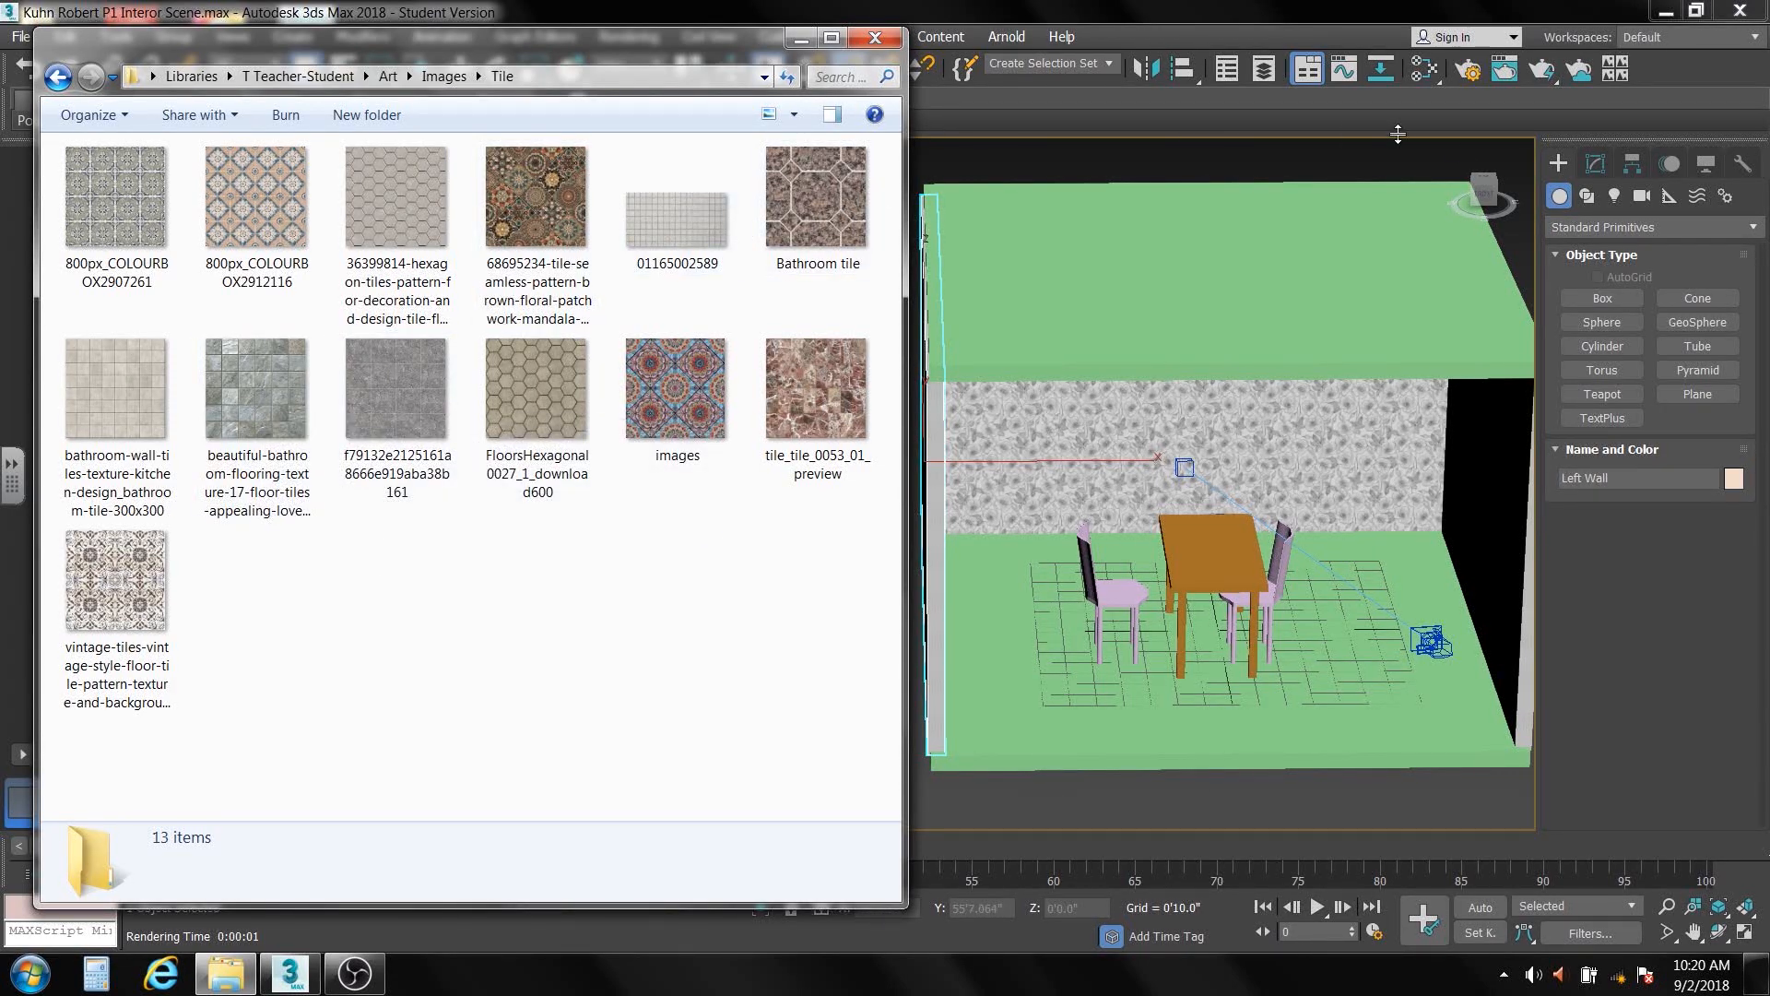
Create a new Standard material named floor in a widened Slate Material Editor
left_click(1428, 72)
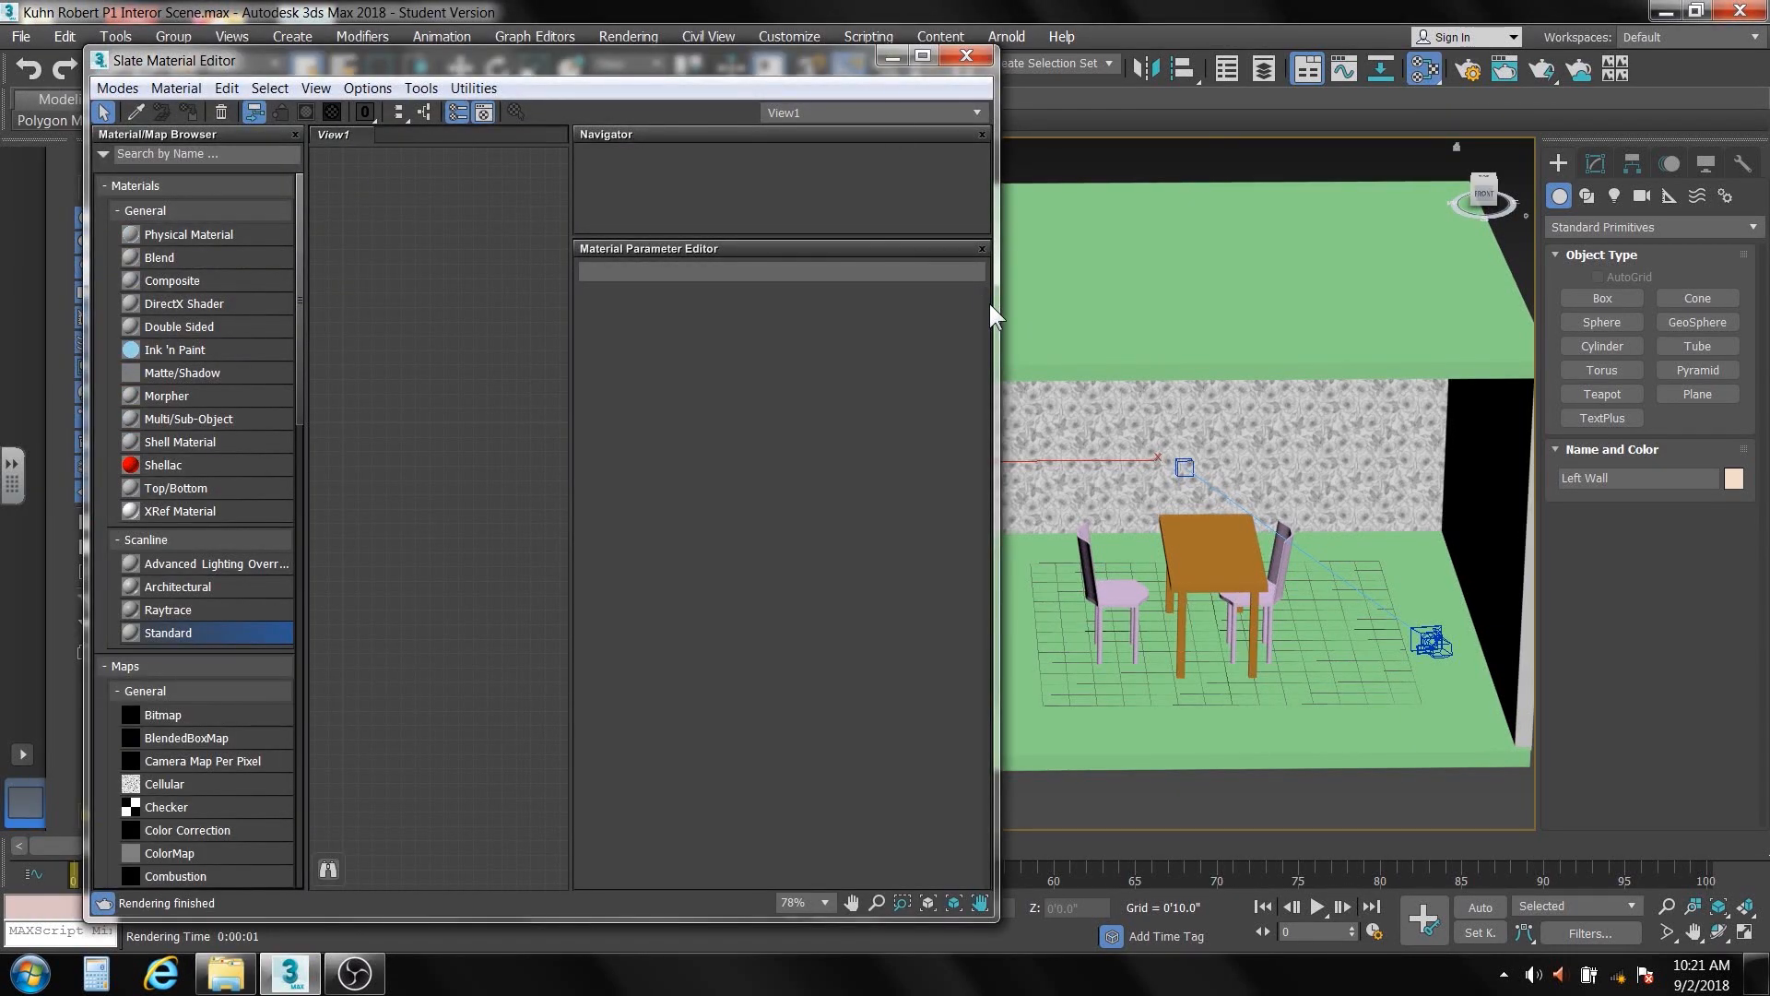
left_click_drag(993, 315, 1078, 303)
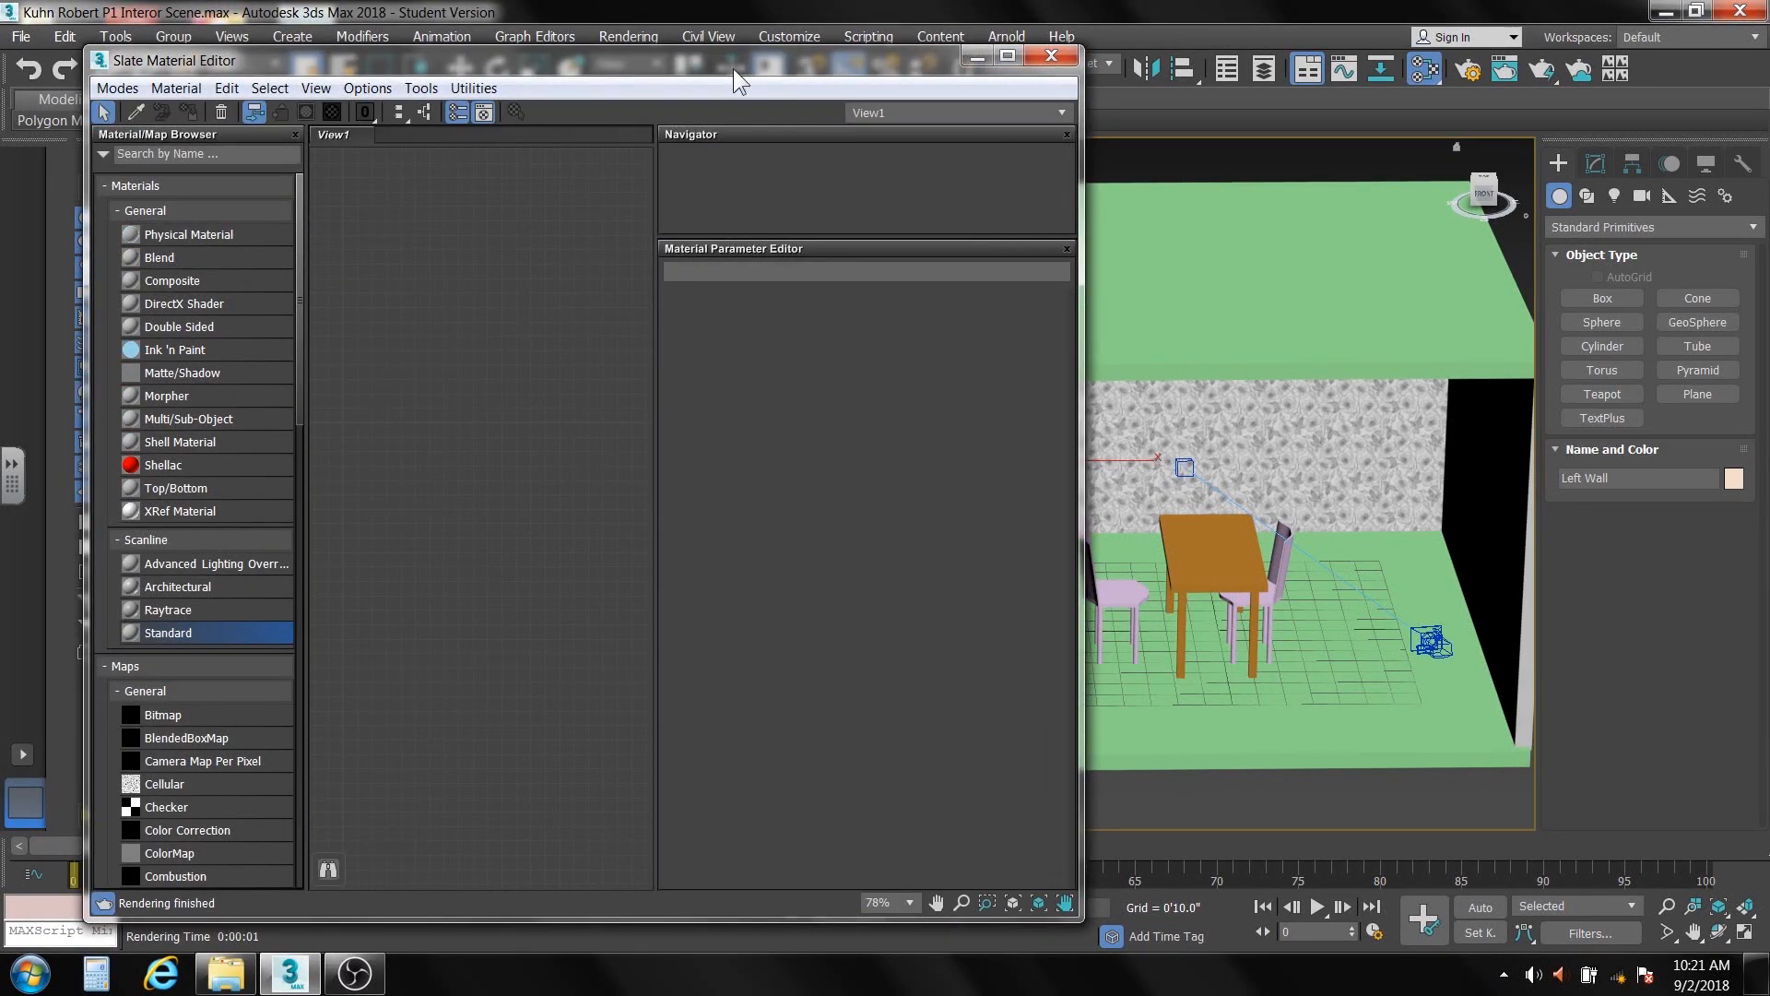
double_click(167, 631)
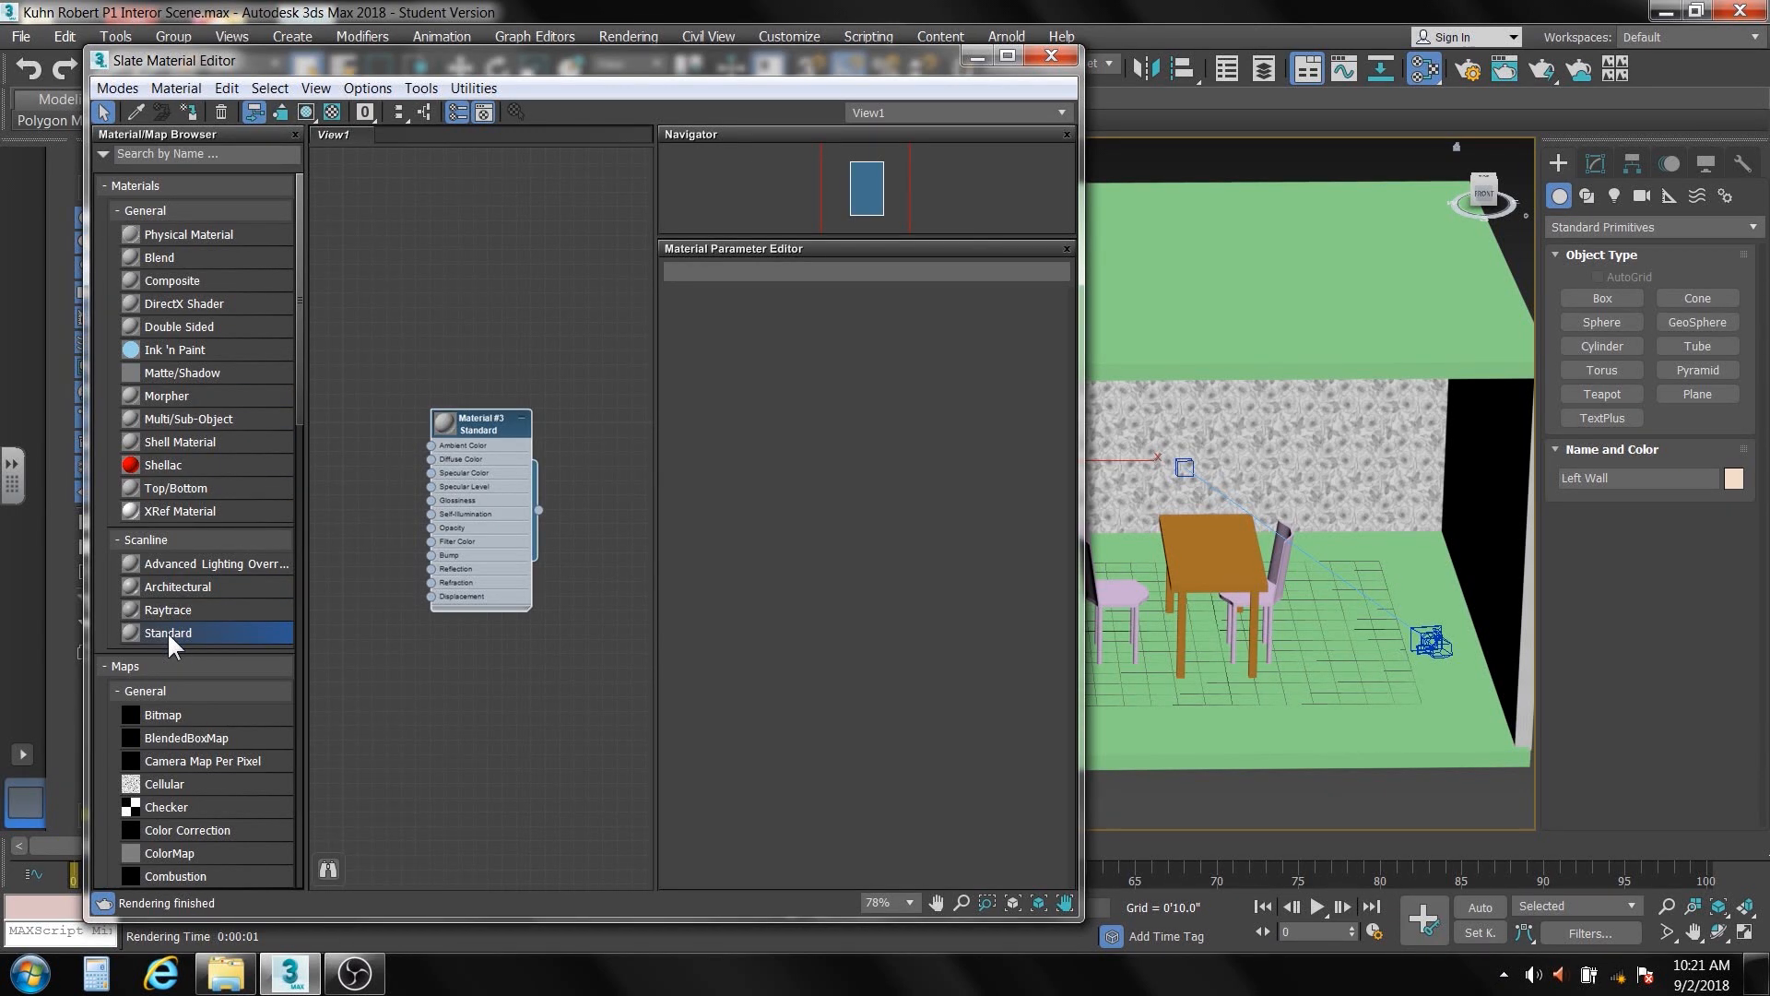
double_click(478, 422)
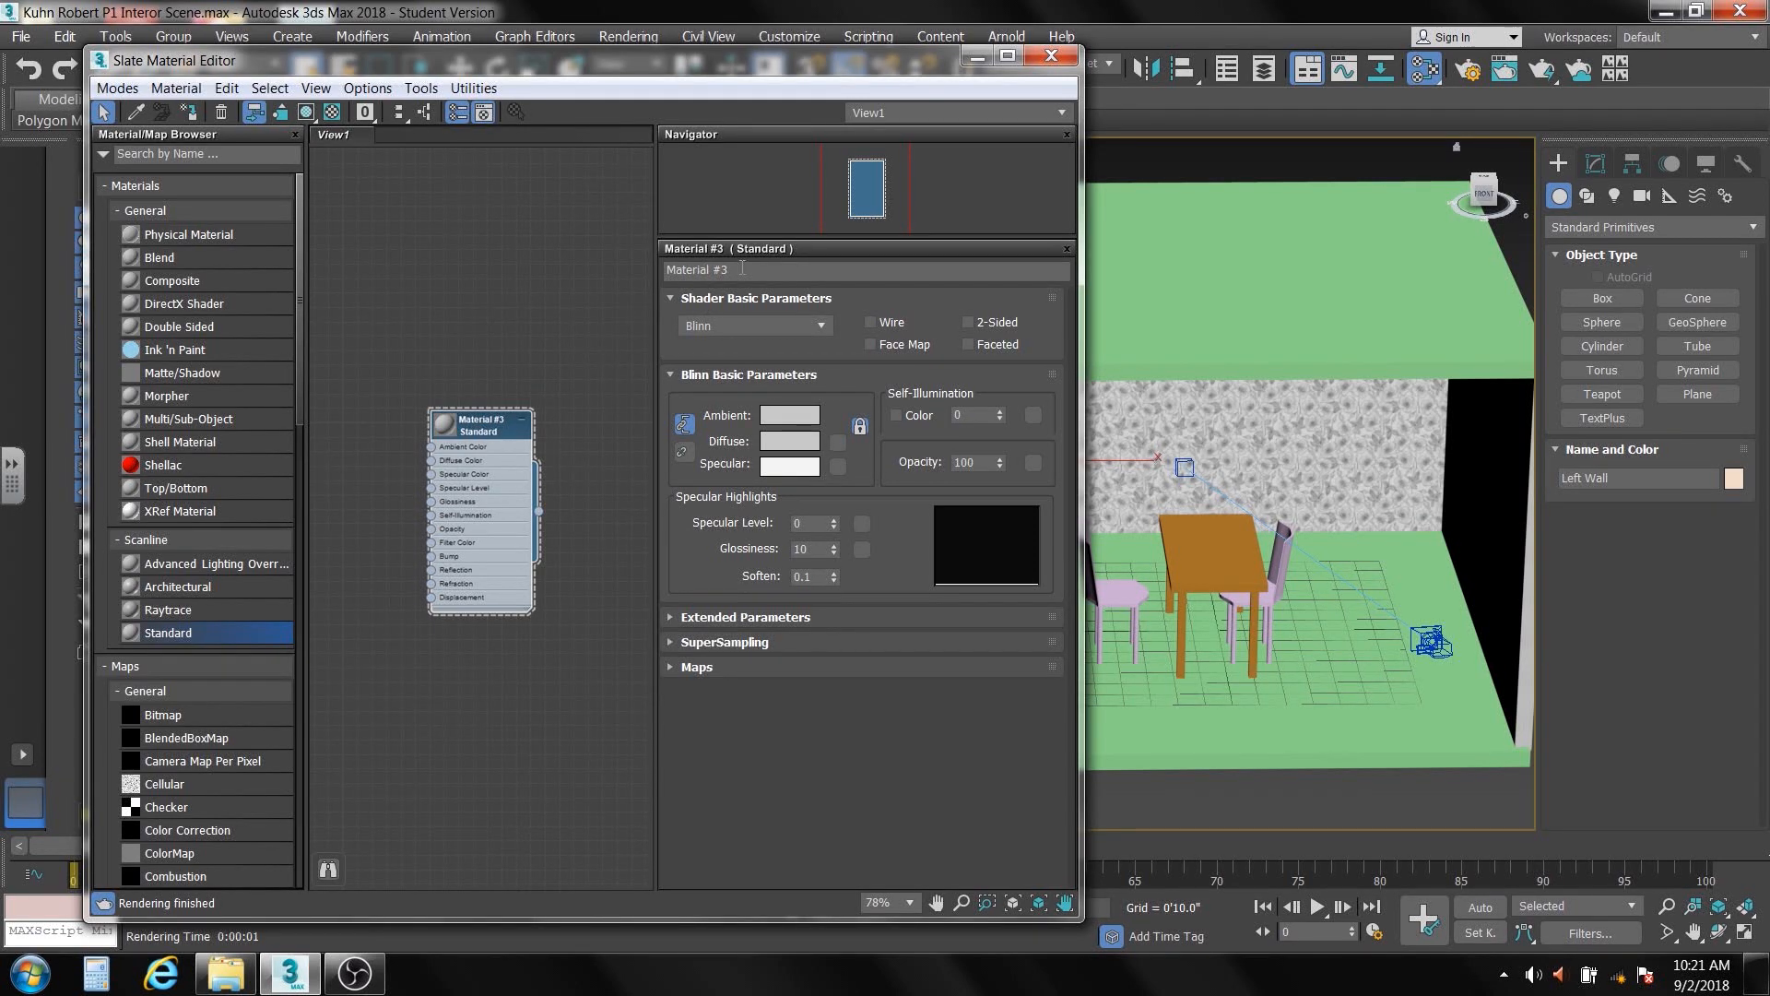
left_click_drag(742, 268, 649, 267)
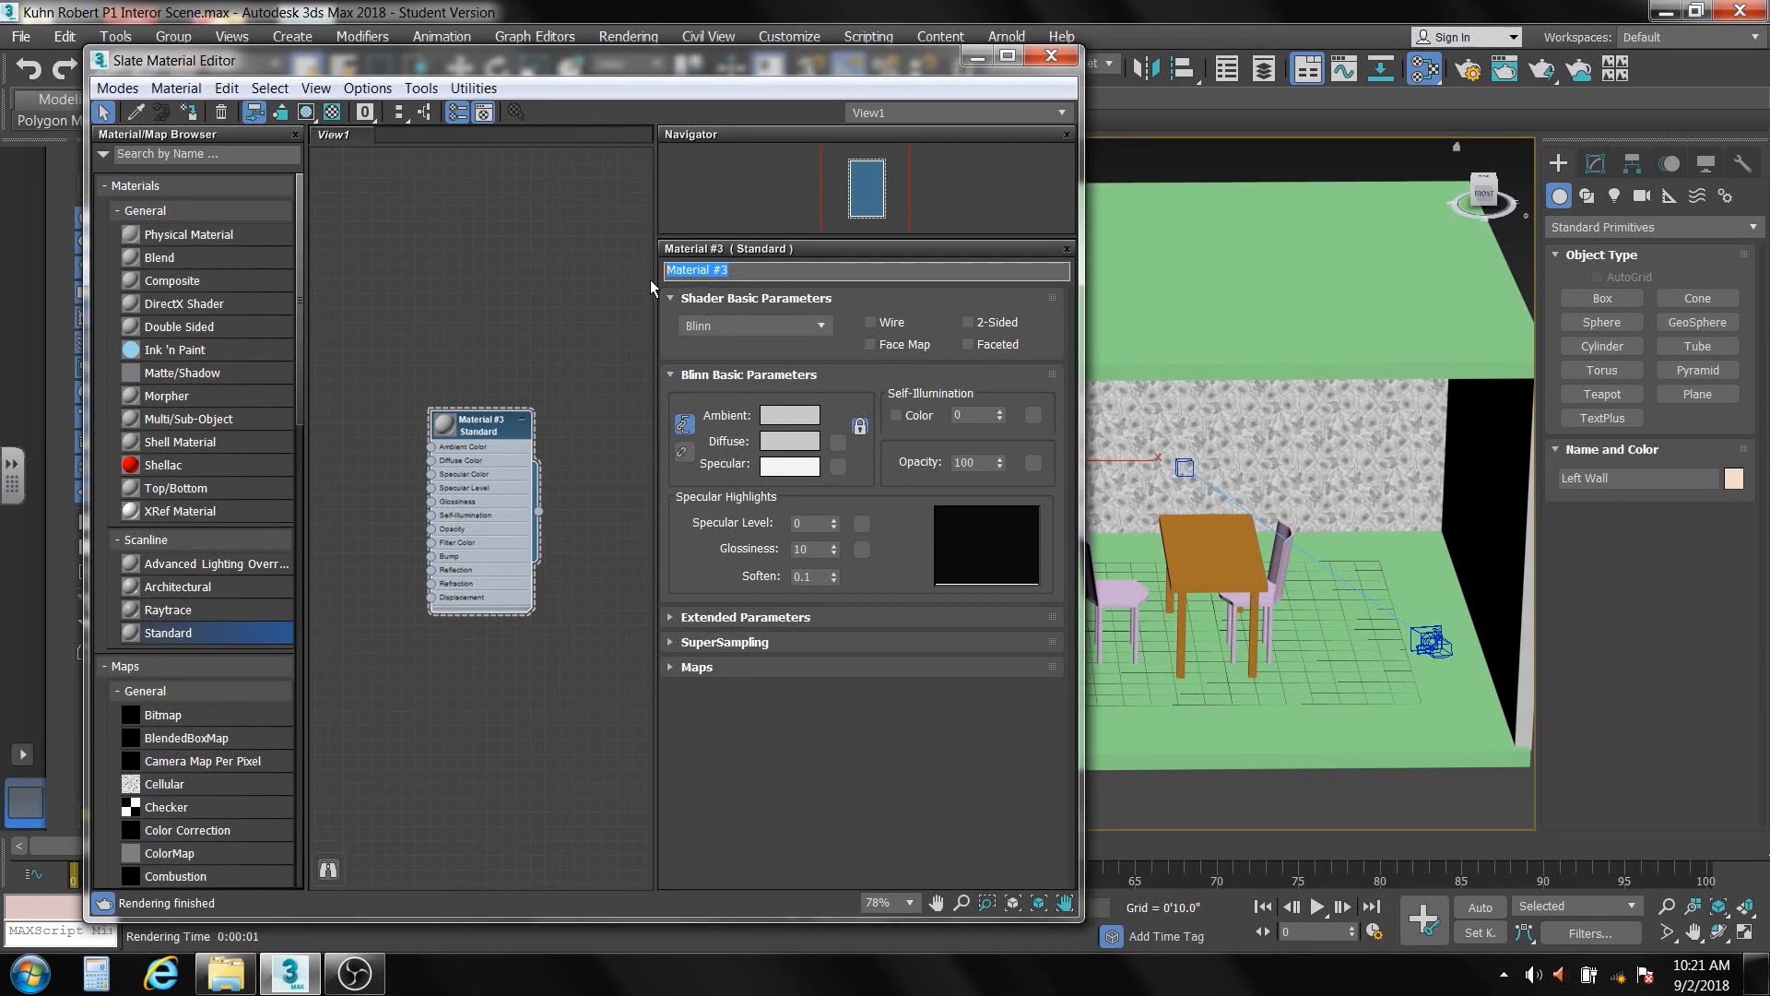
type("floor")
left_click(556, 616)
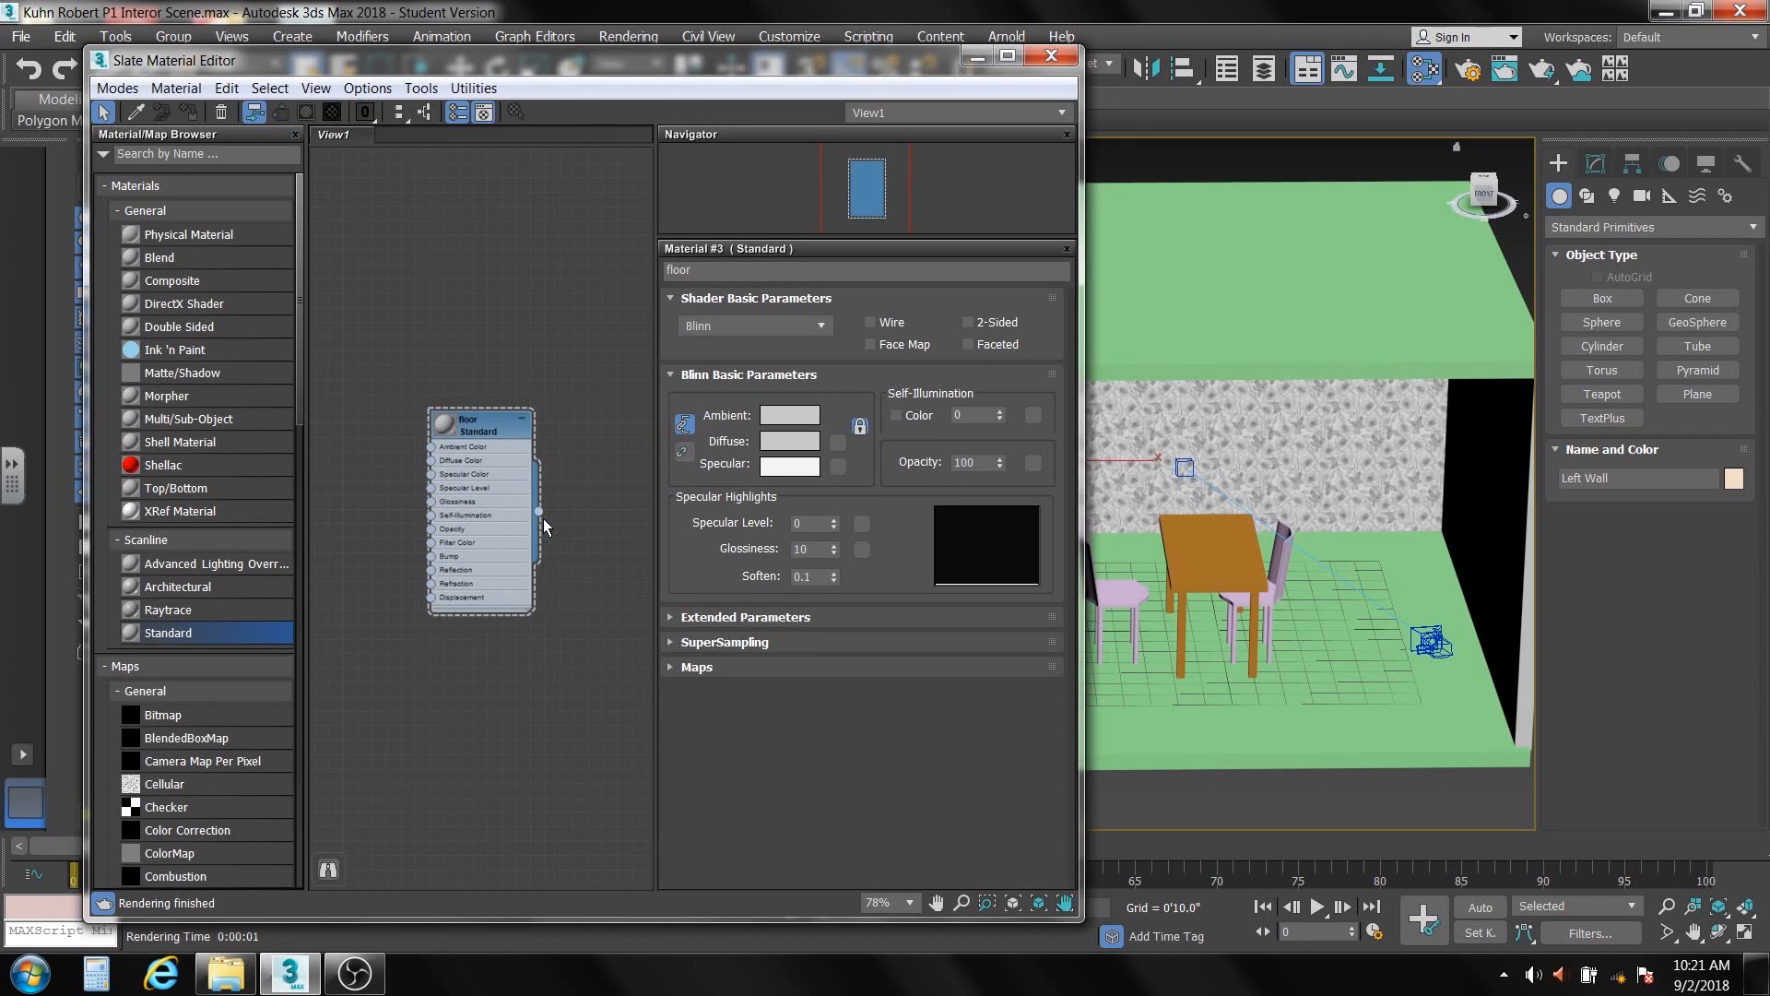
Assign the floor material to the room's Floor and turn on its shaded display in the viewport
left_click_drag(539, 511, 1309, 711)
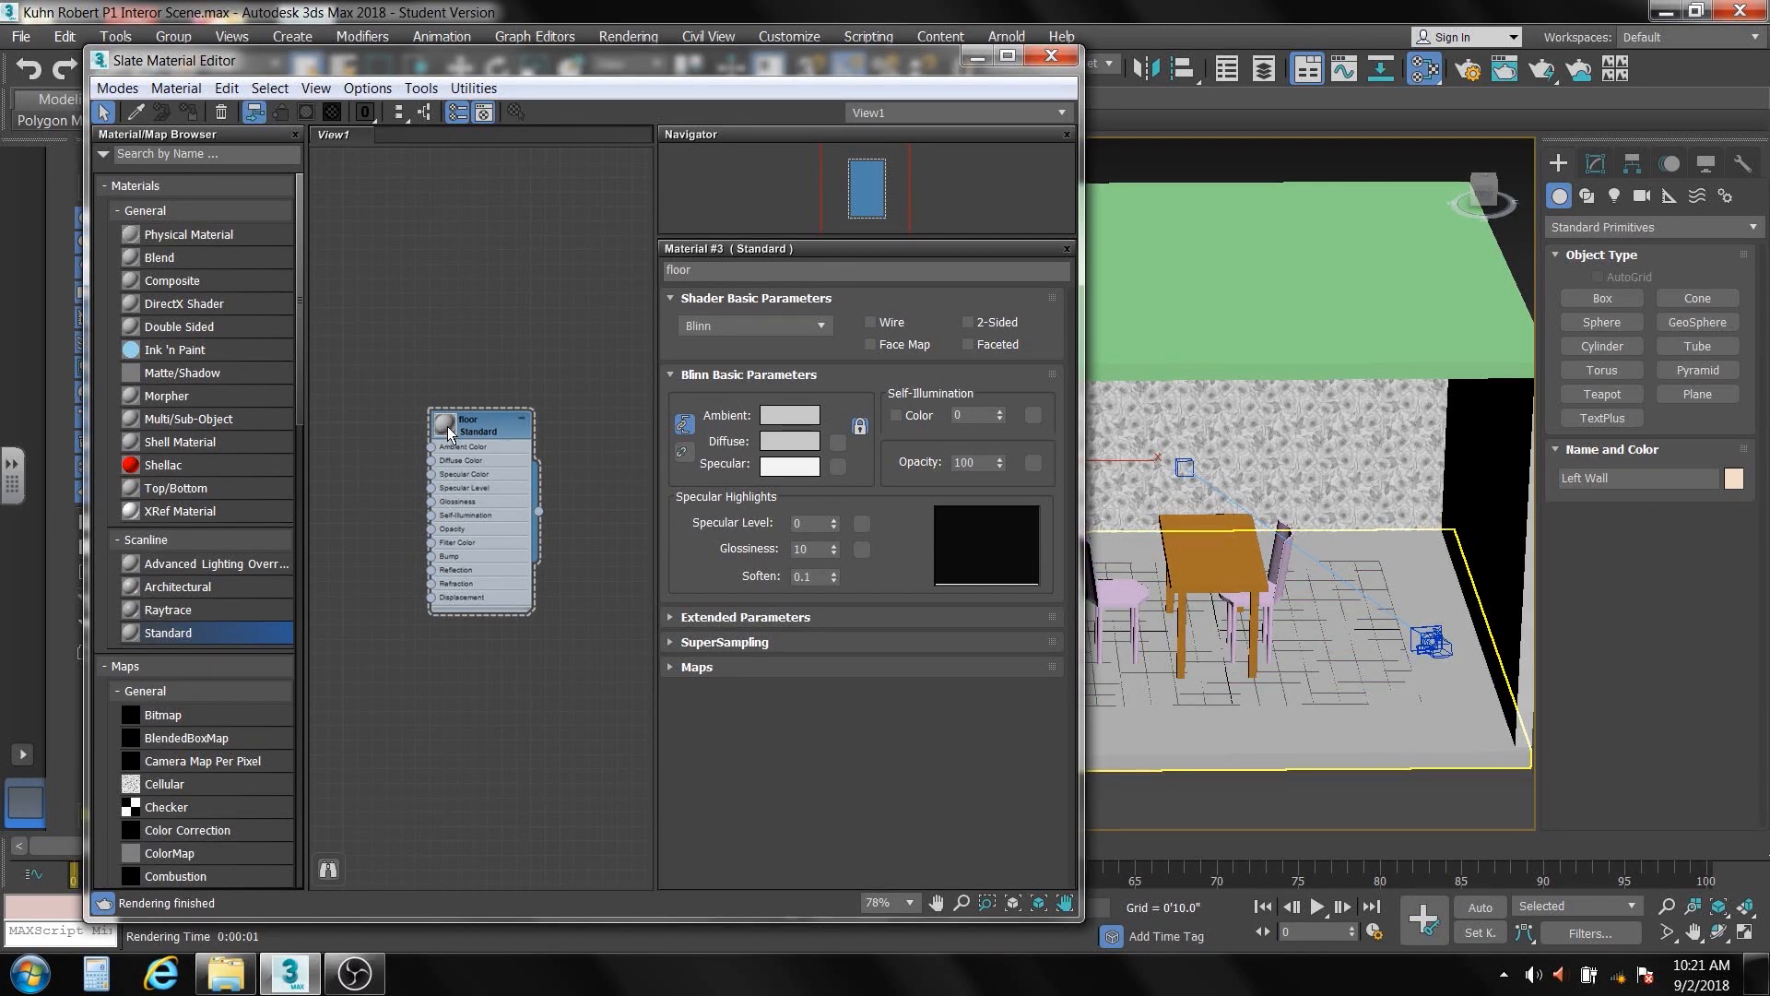
left_click_drag(457, 431, 535, 437)
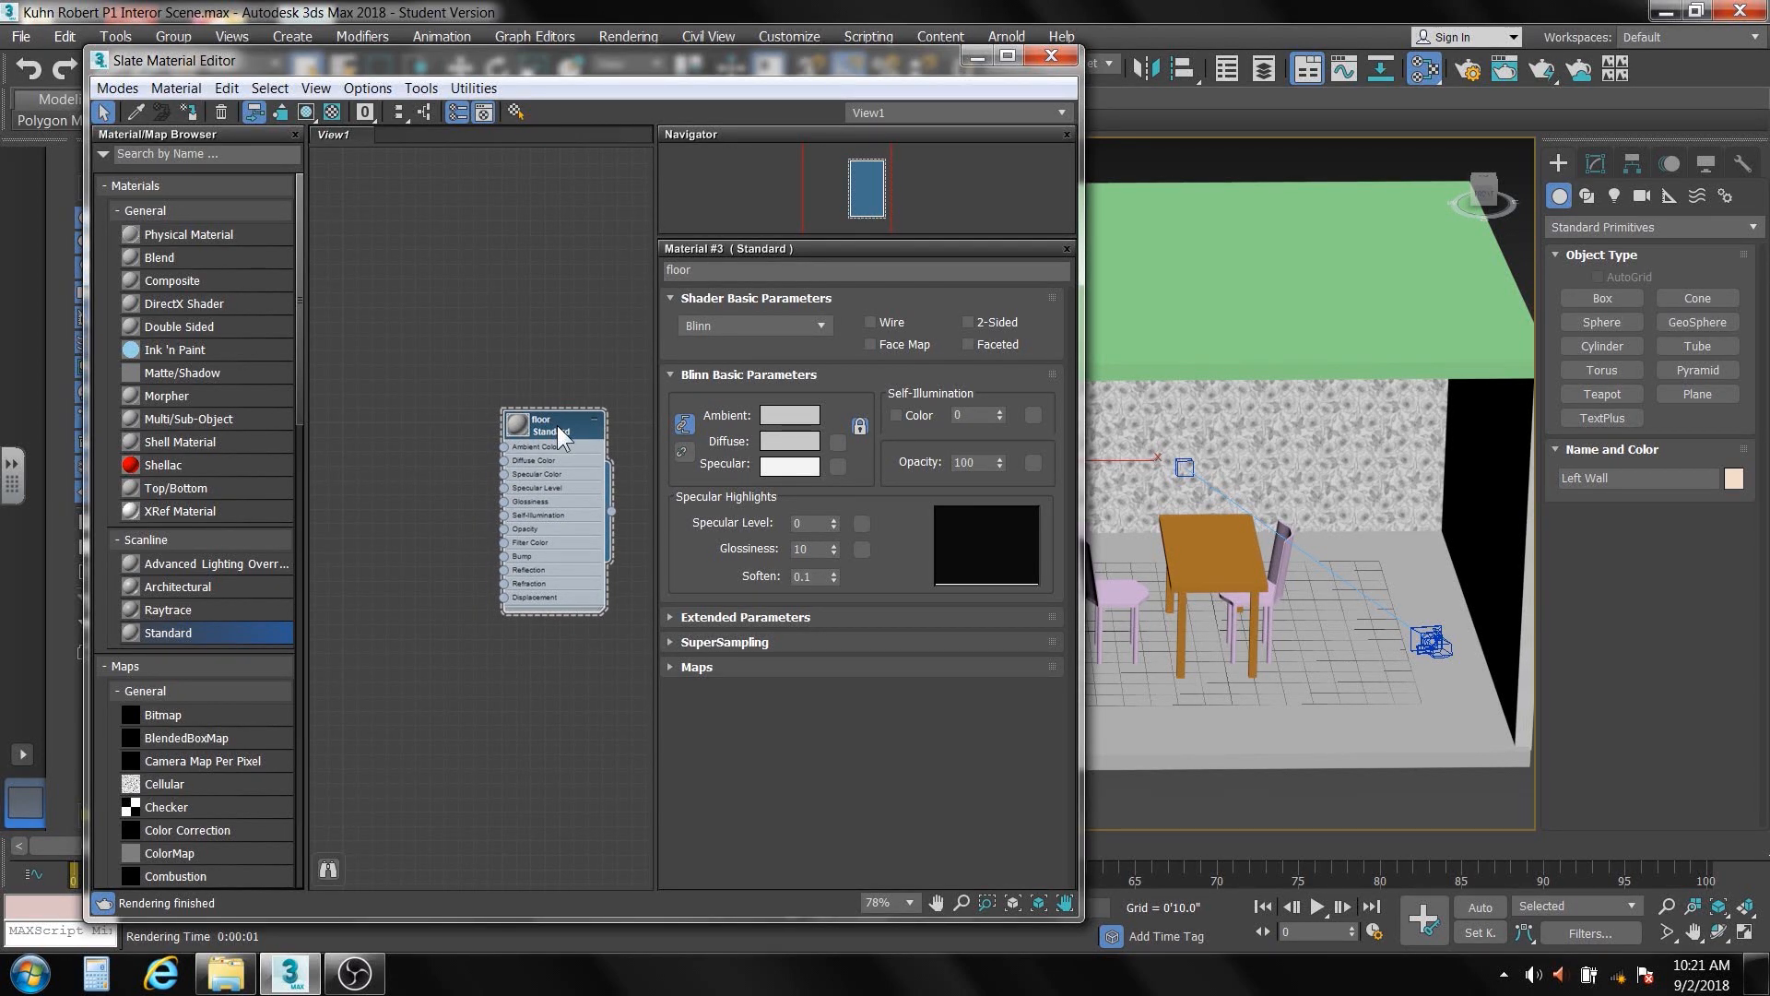
left_click(307, 112)
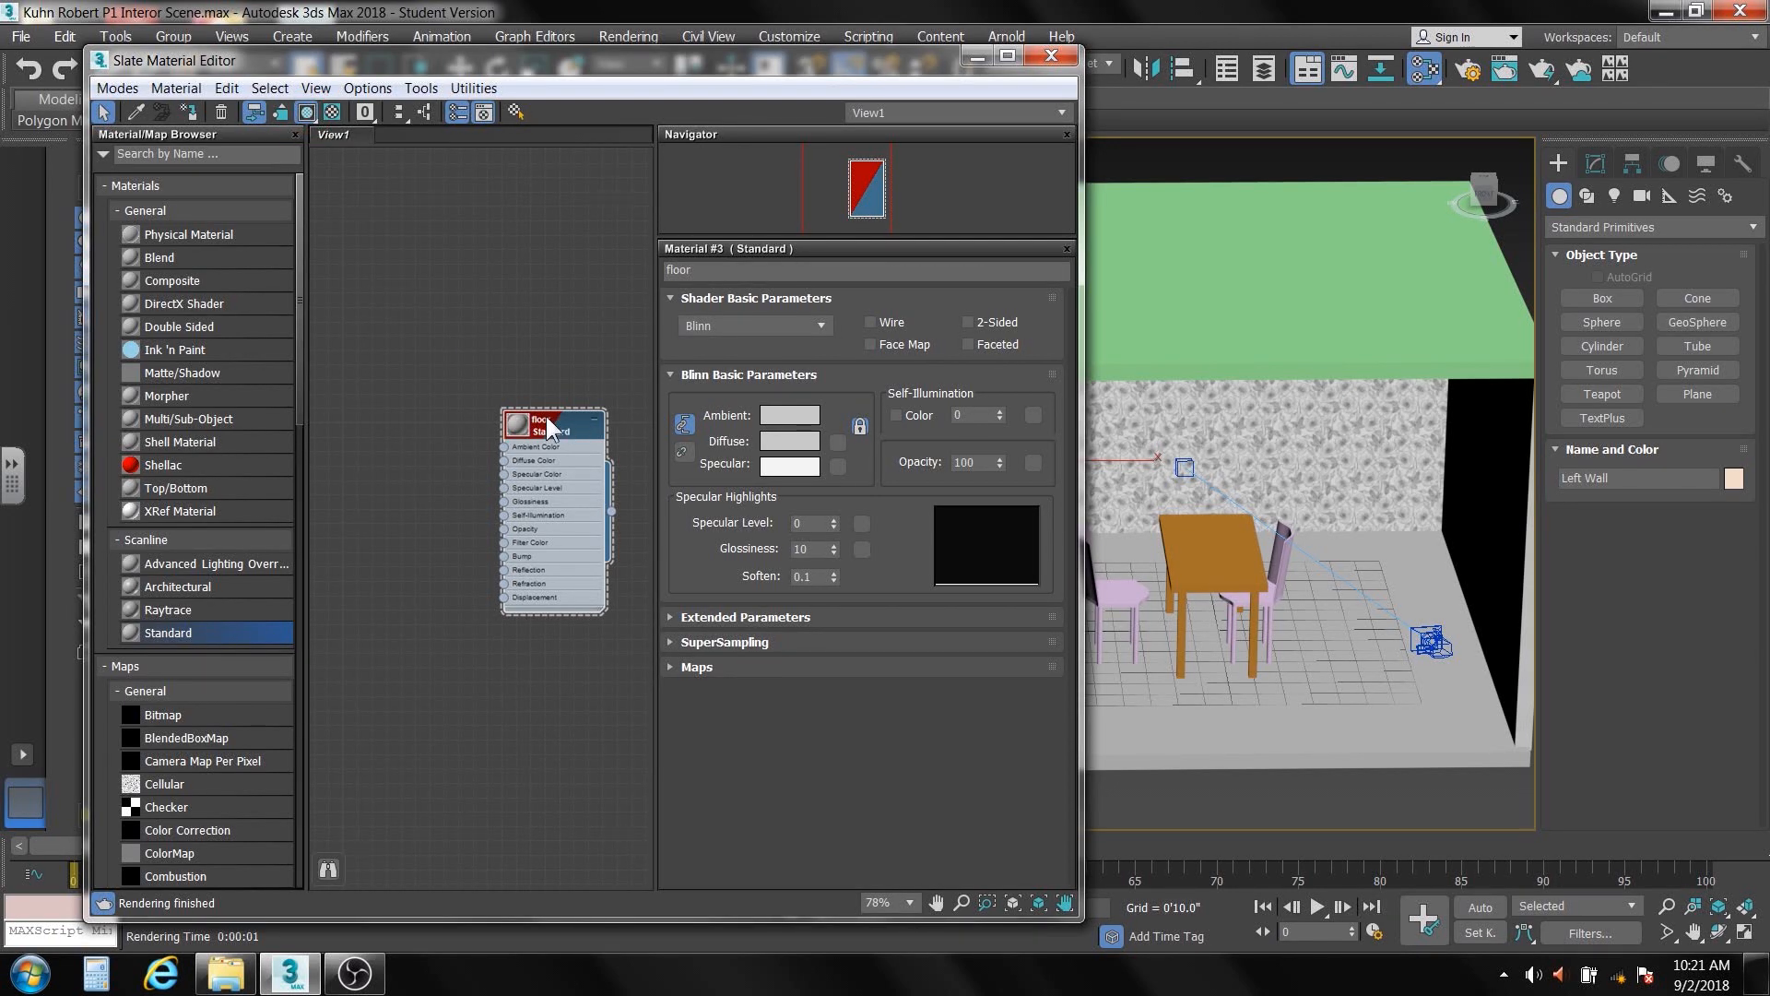
Connect the beautiful-bathroom-flooring-texture-17 image to the floor material's Diffuse Color and reposition the material editor beside the room
left_click(226, 976)
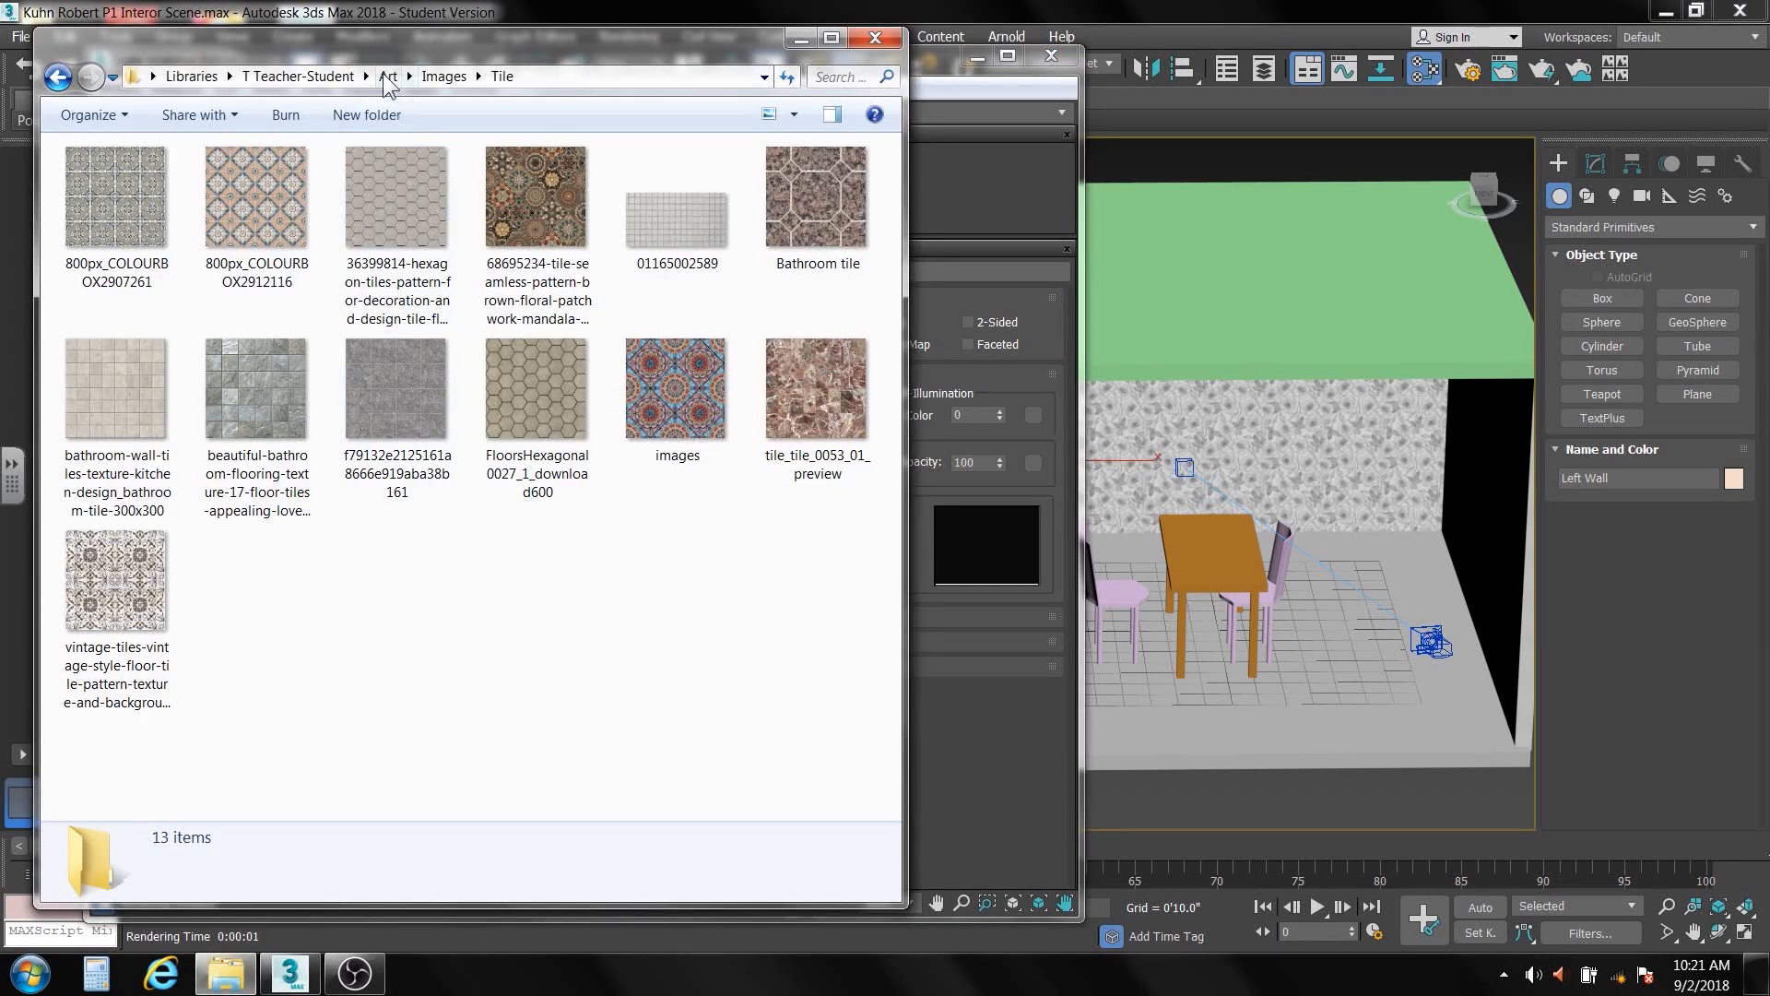
left_click_drag(380, 41, 1016, 51)
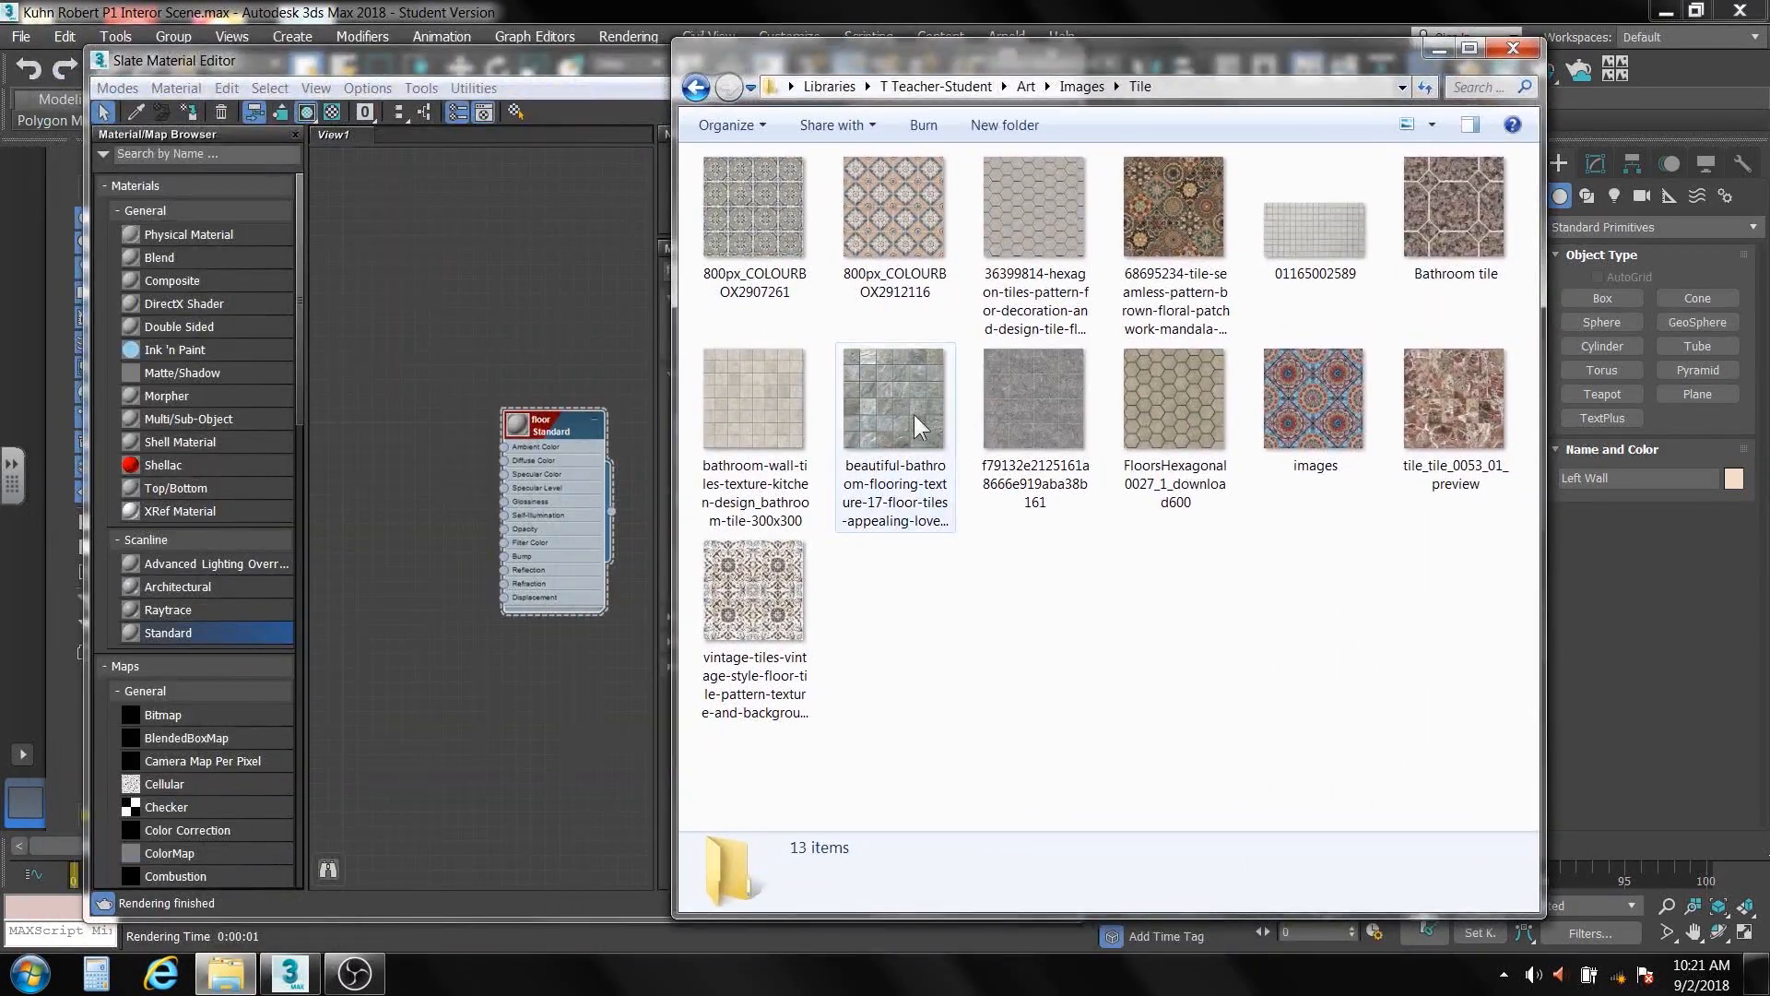
left_click_drag(892, 383, 502, 461)
scroll(545, 464, "up", 5)
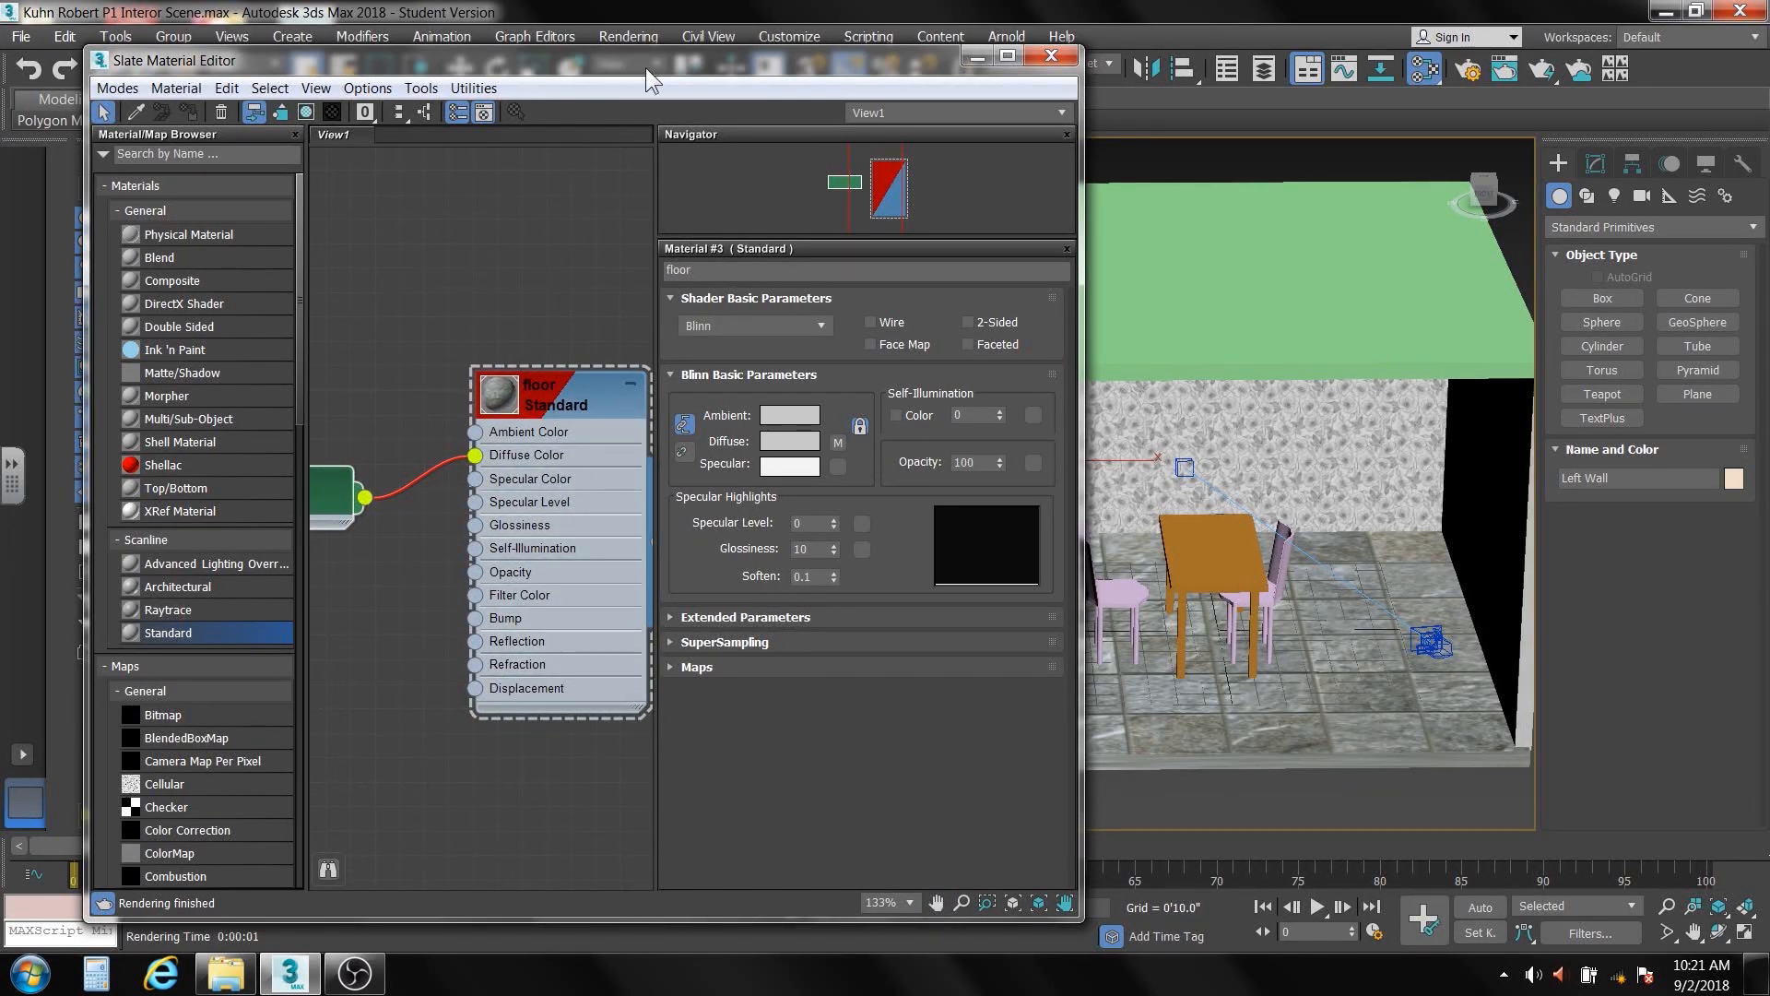
left_click_drag(647, 64, 443, 60)
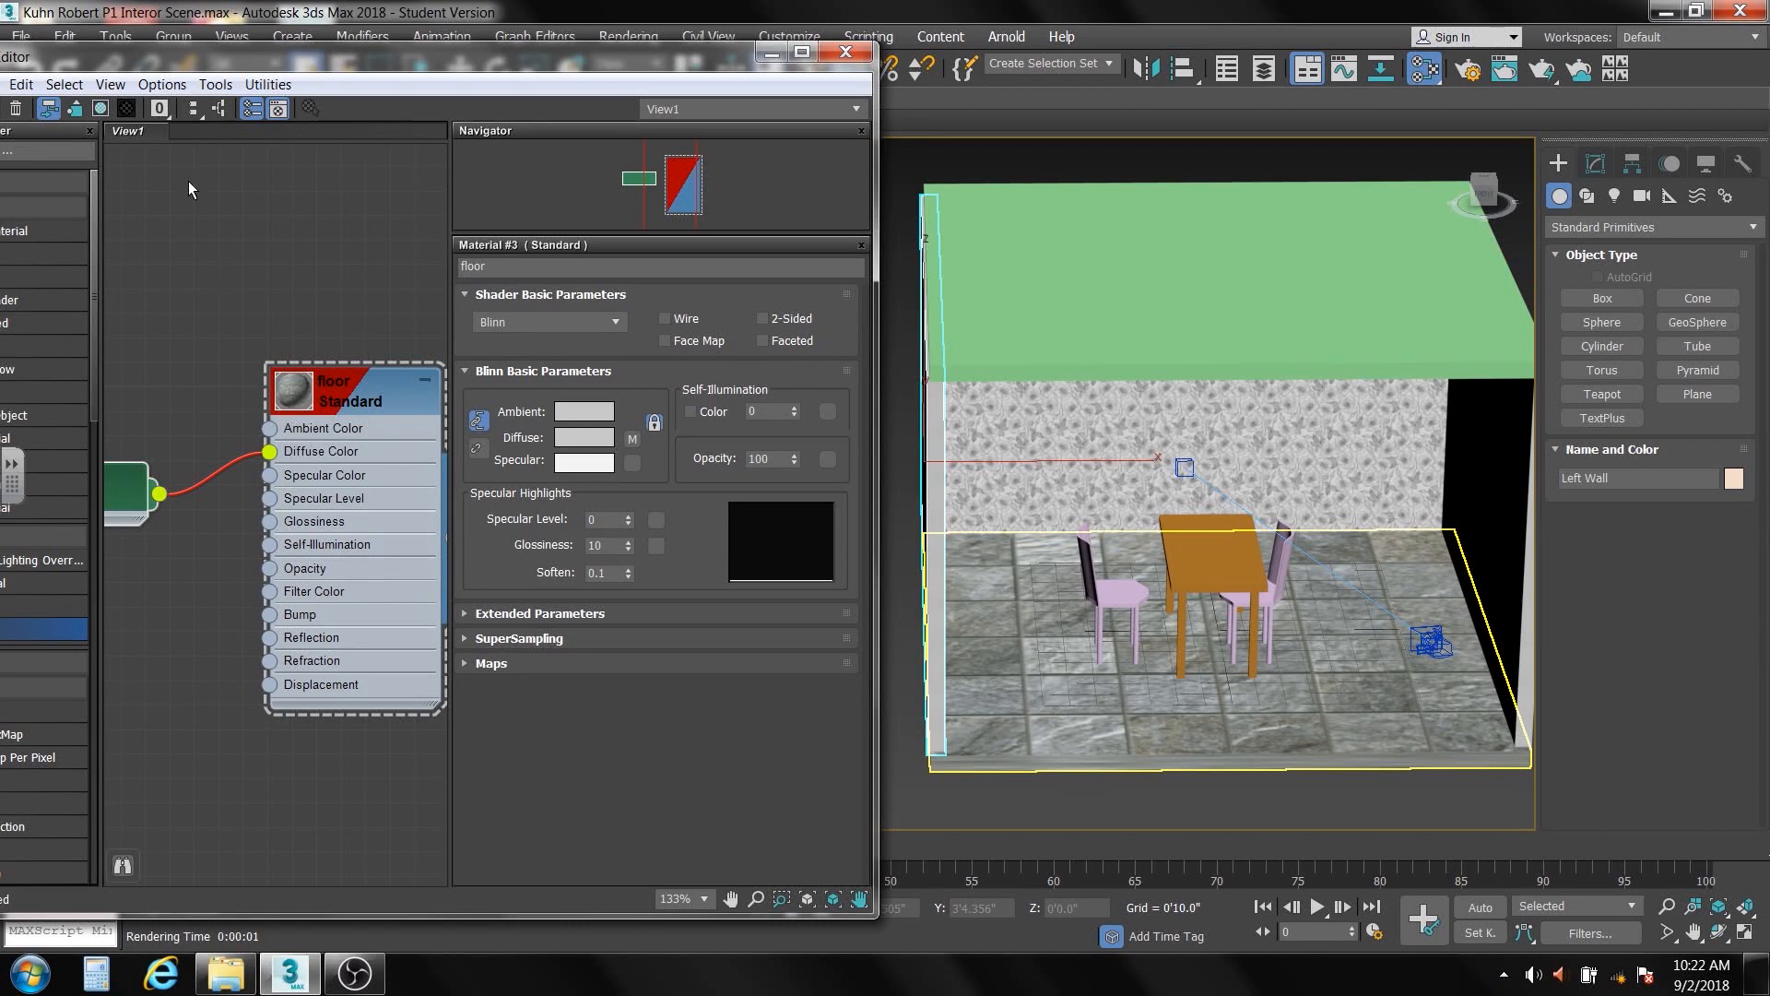
left_click_drag(183, 59, 336, 58)
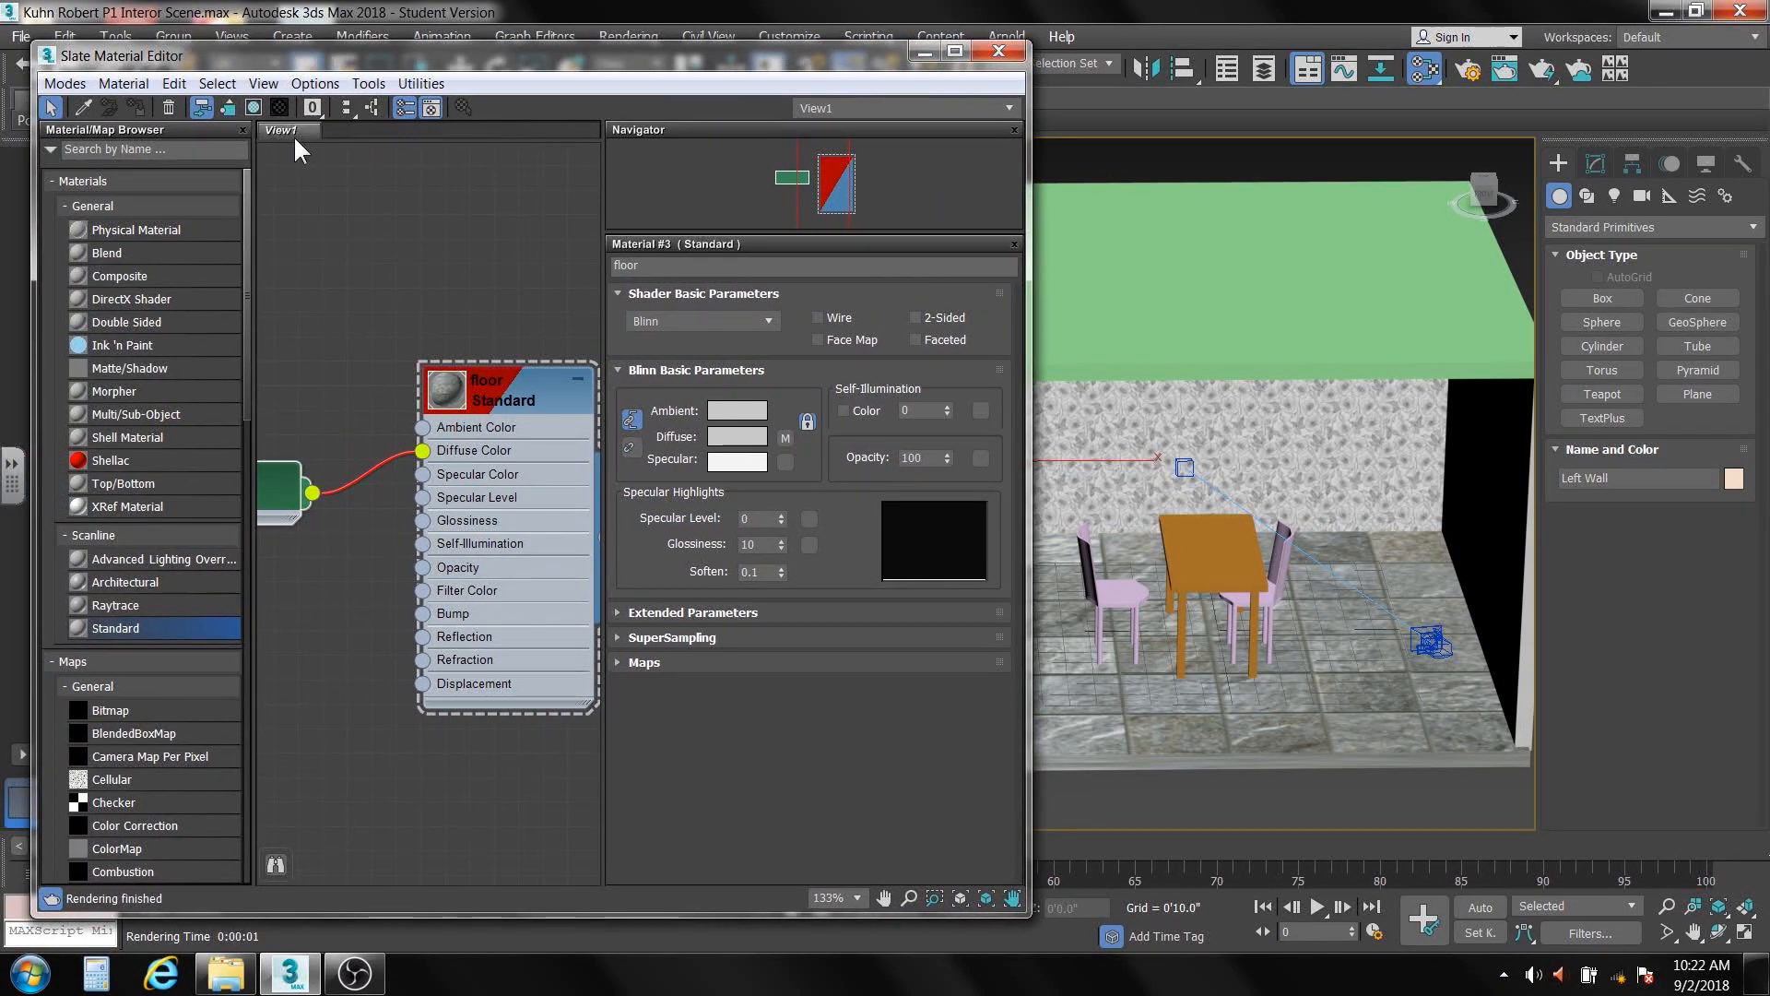
Set the floor tile bitmap's tiling to 3.0 in both U and V
double_click(286, 487)
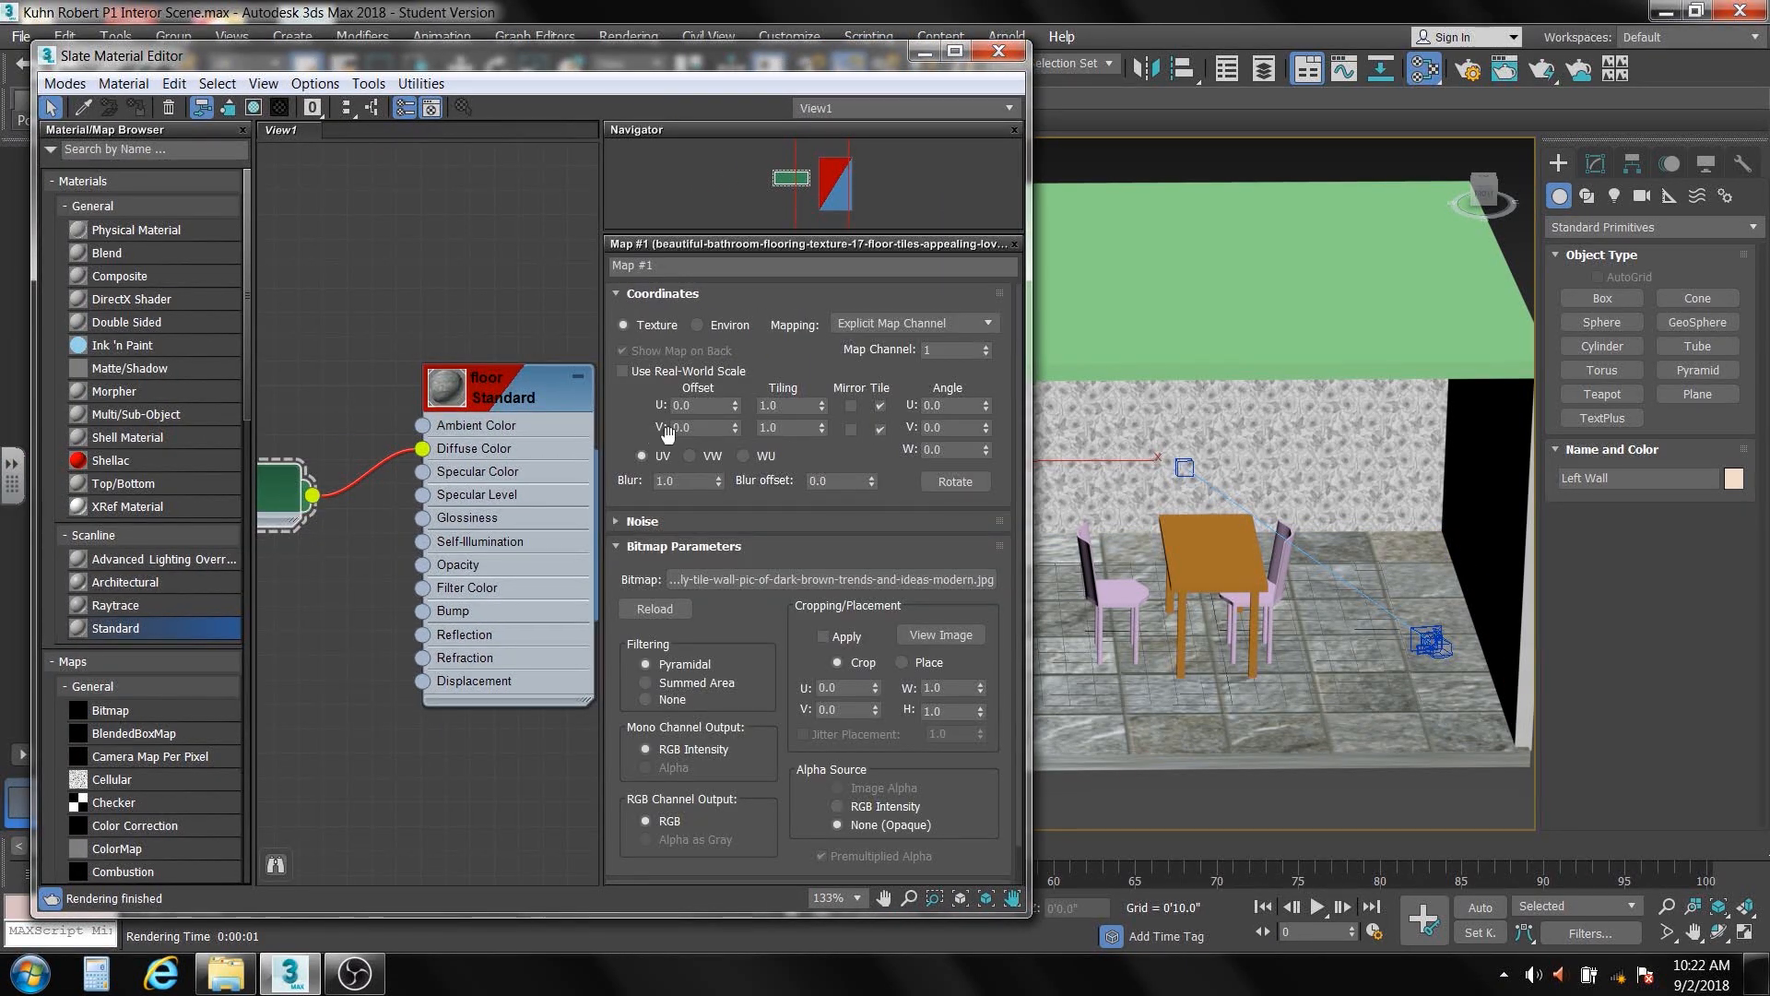
double_click(785, 406)
key("Return")
double_click(790, 426)
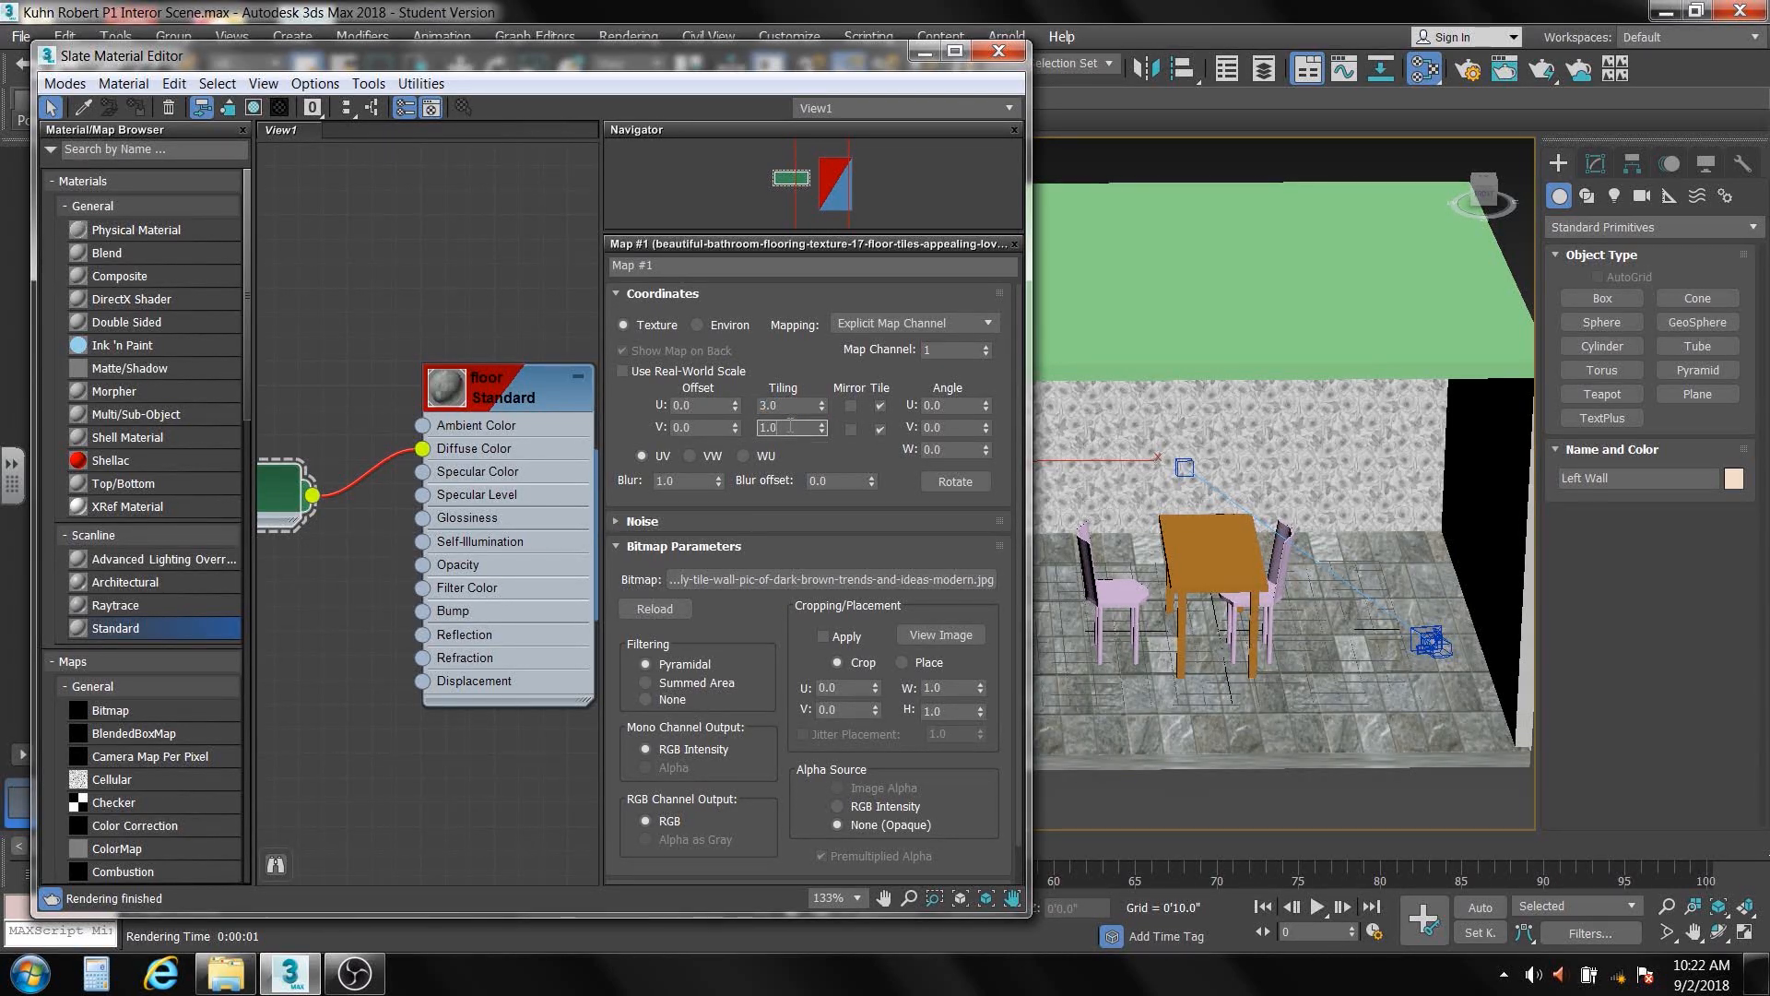
type("3")
key("Return")
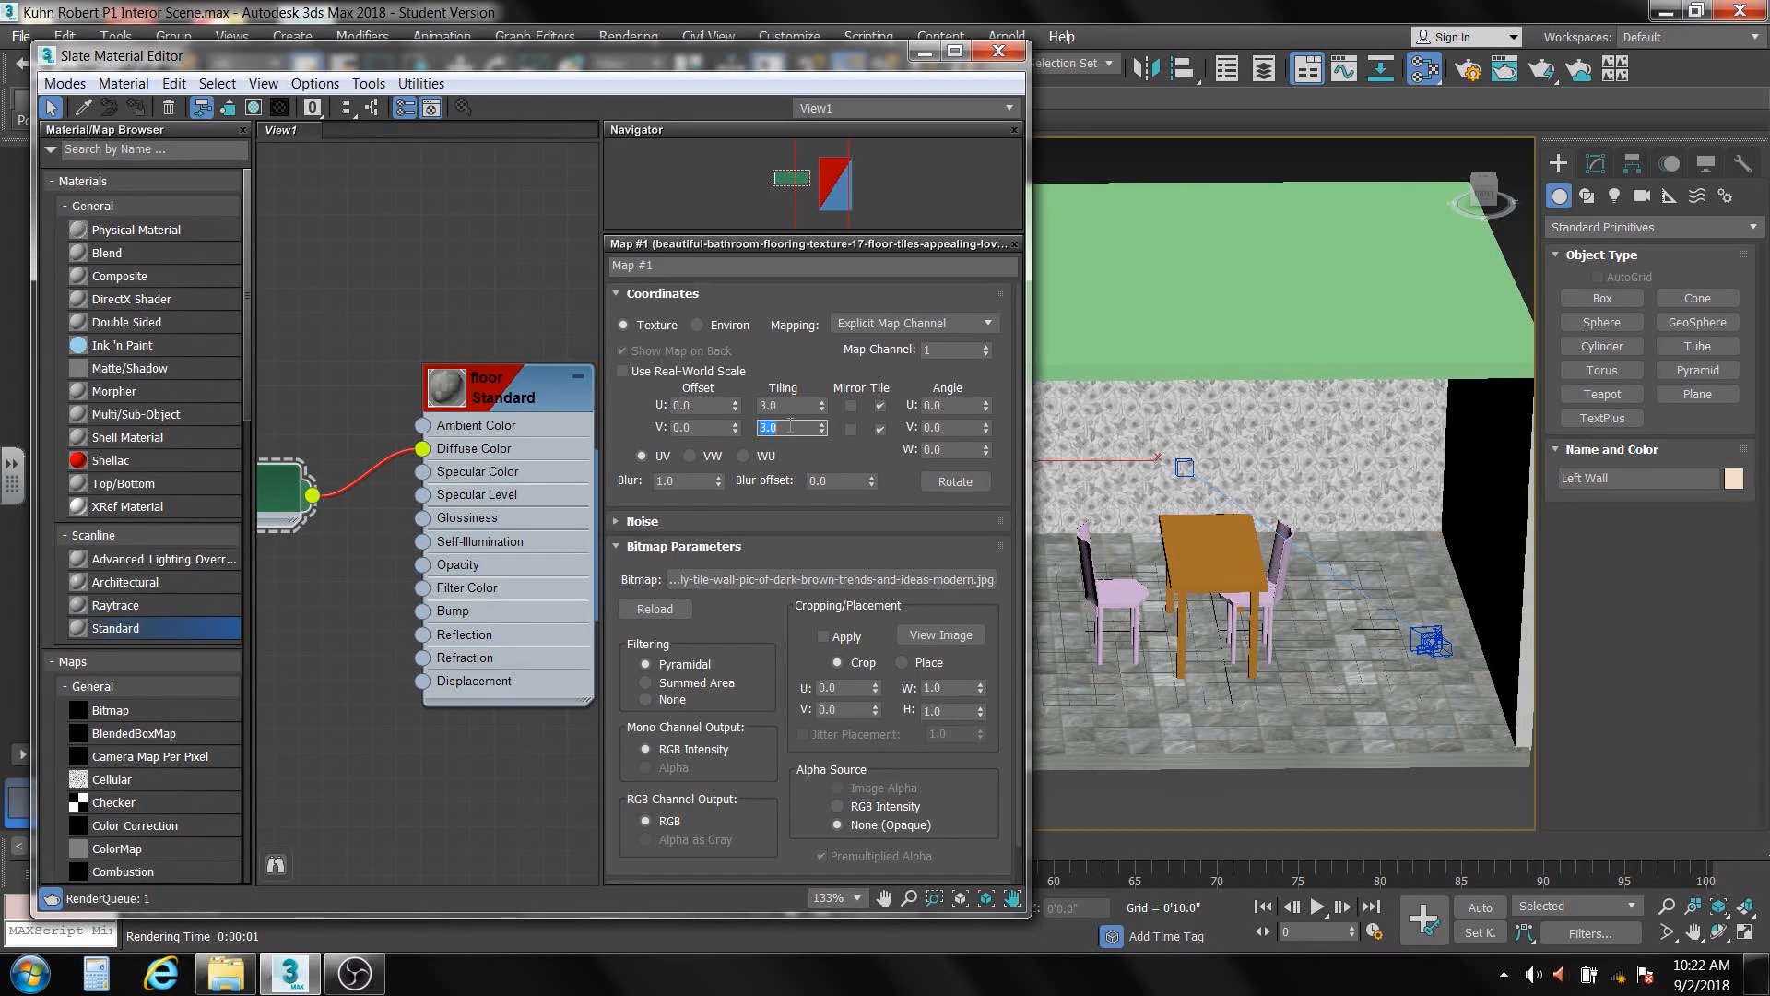
left_click(1149, 703)
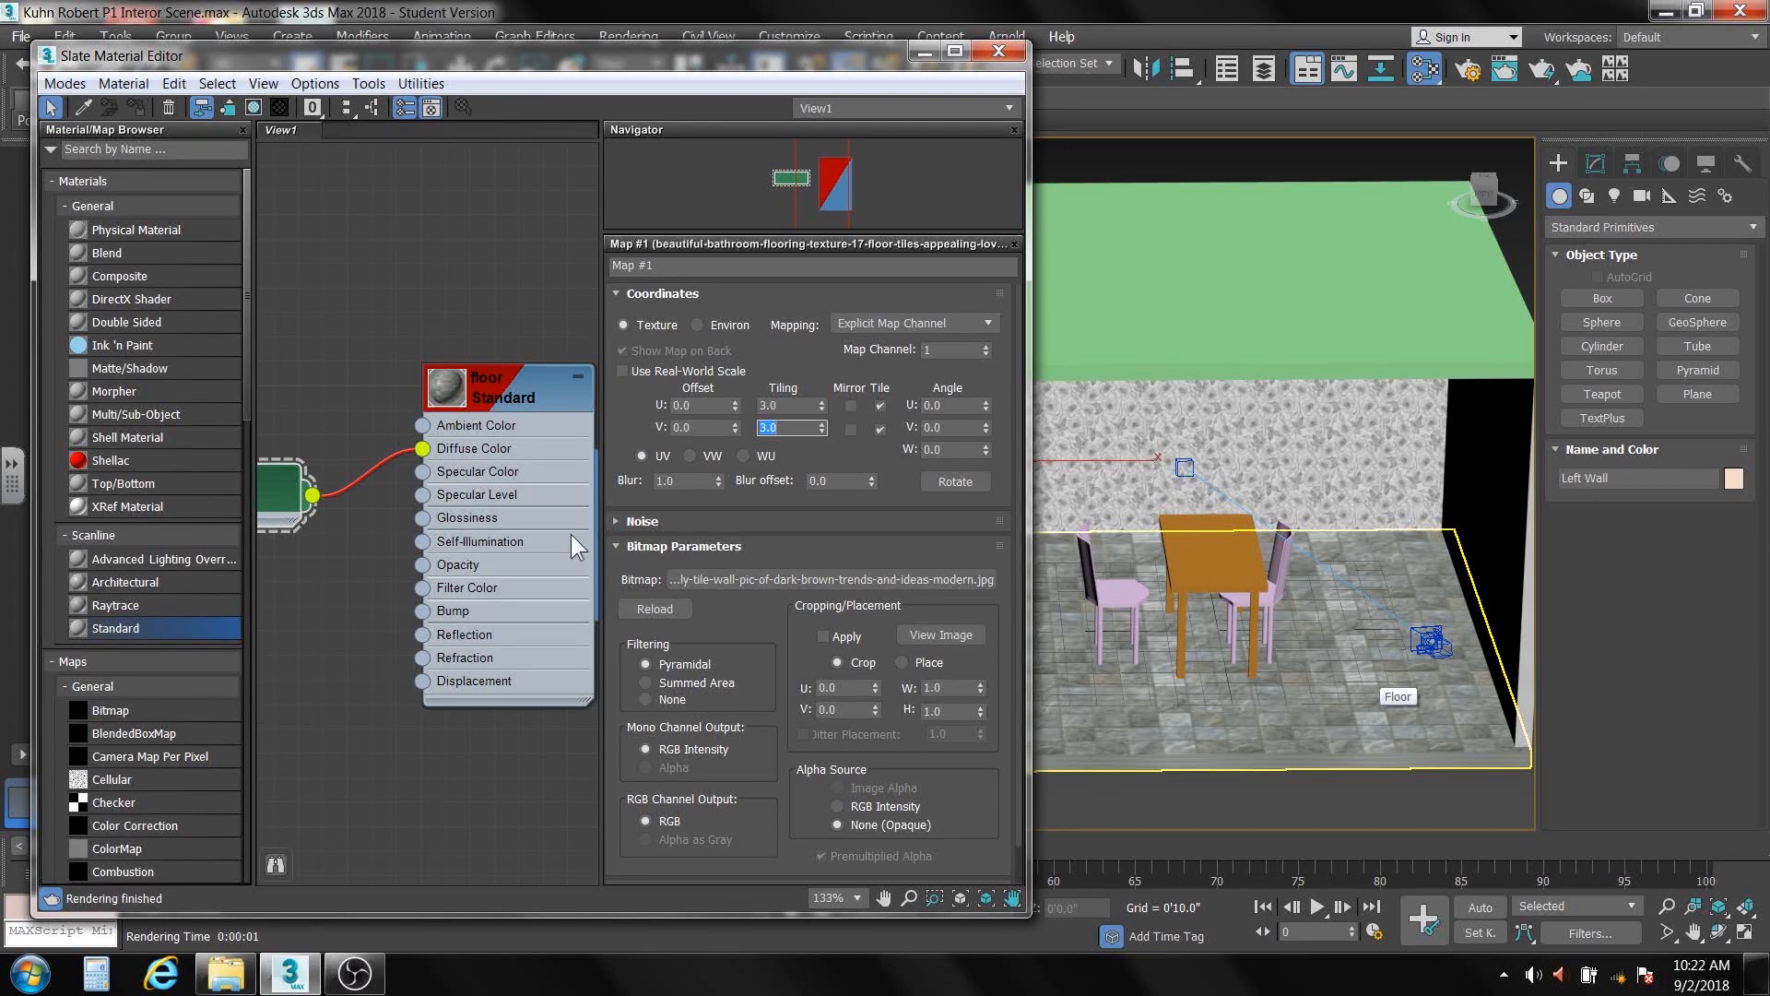
Widen the material editor and connect the floor tile bitmap to the floor material's Bump input as well
scroll(386, 553, "down", 2)
middle_click_drag(385, 553, 474, 544)
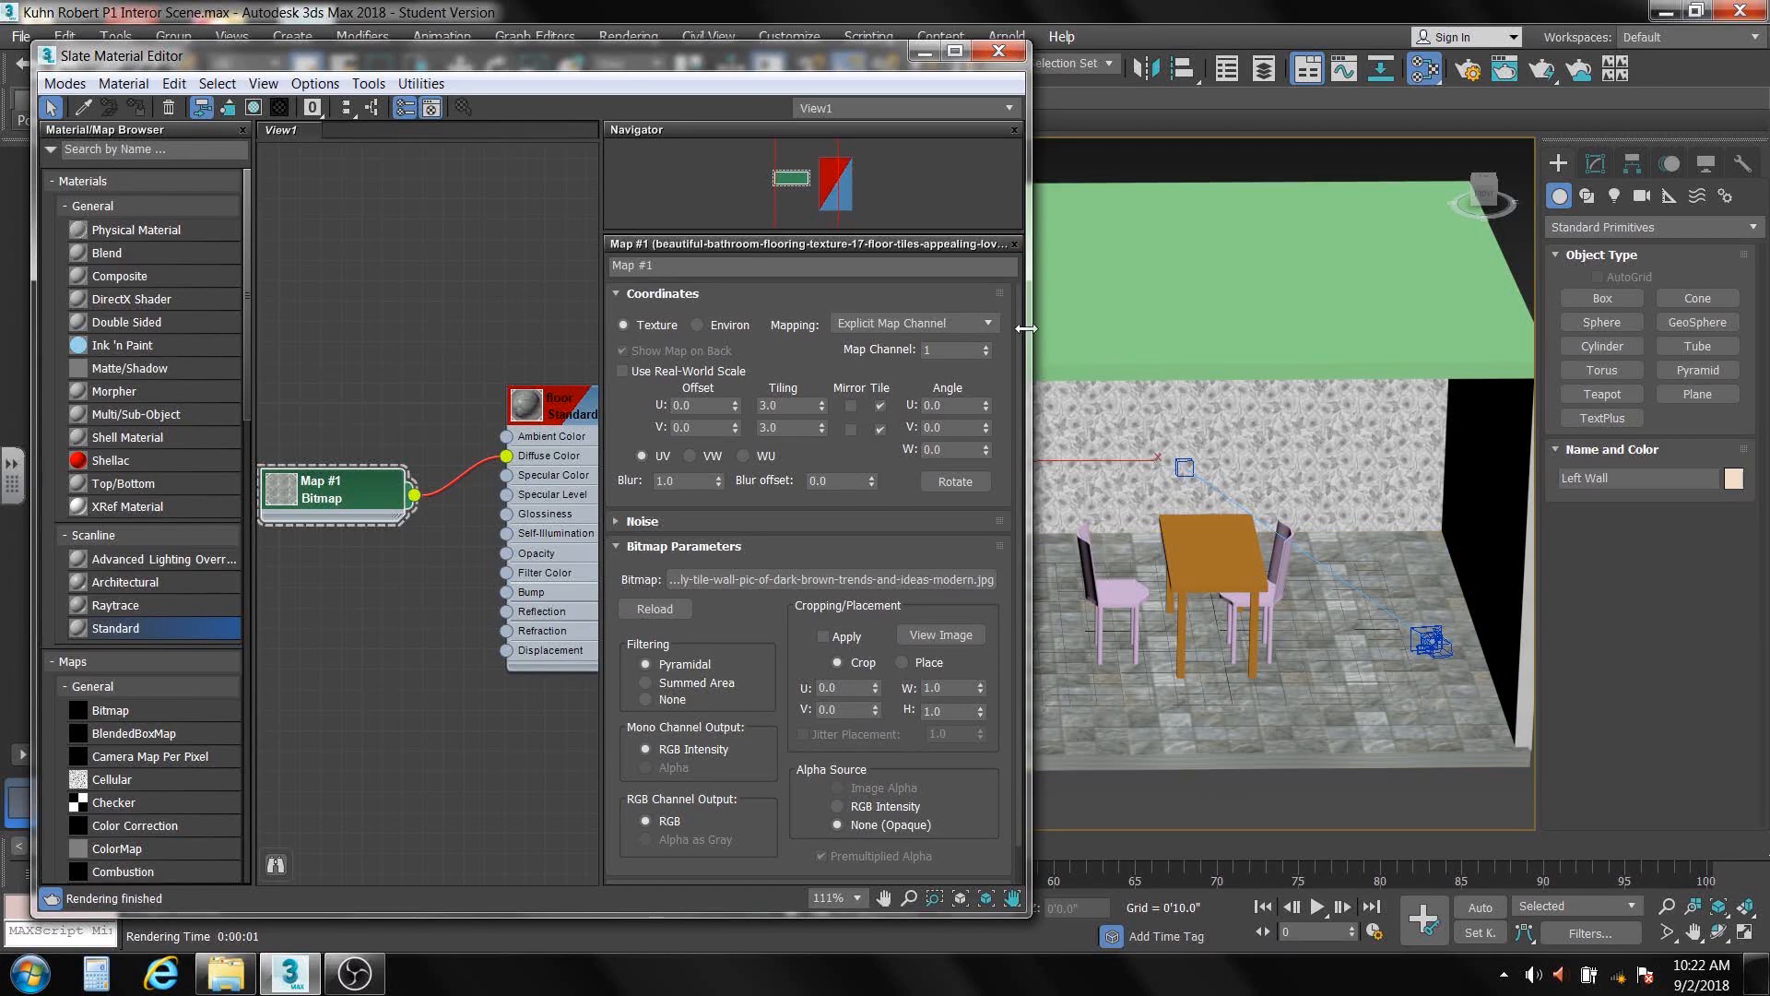
left_click_drag(1025, 328, 1196, 328)
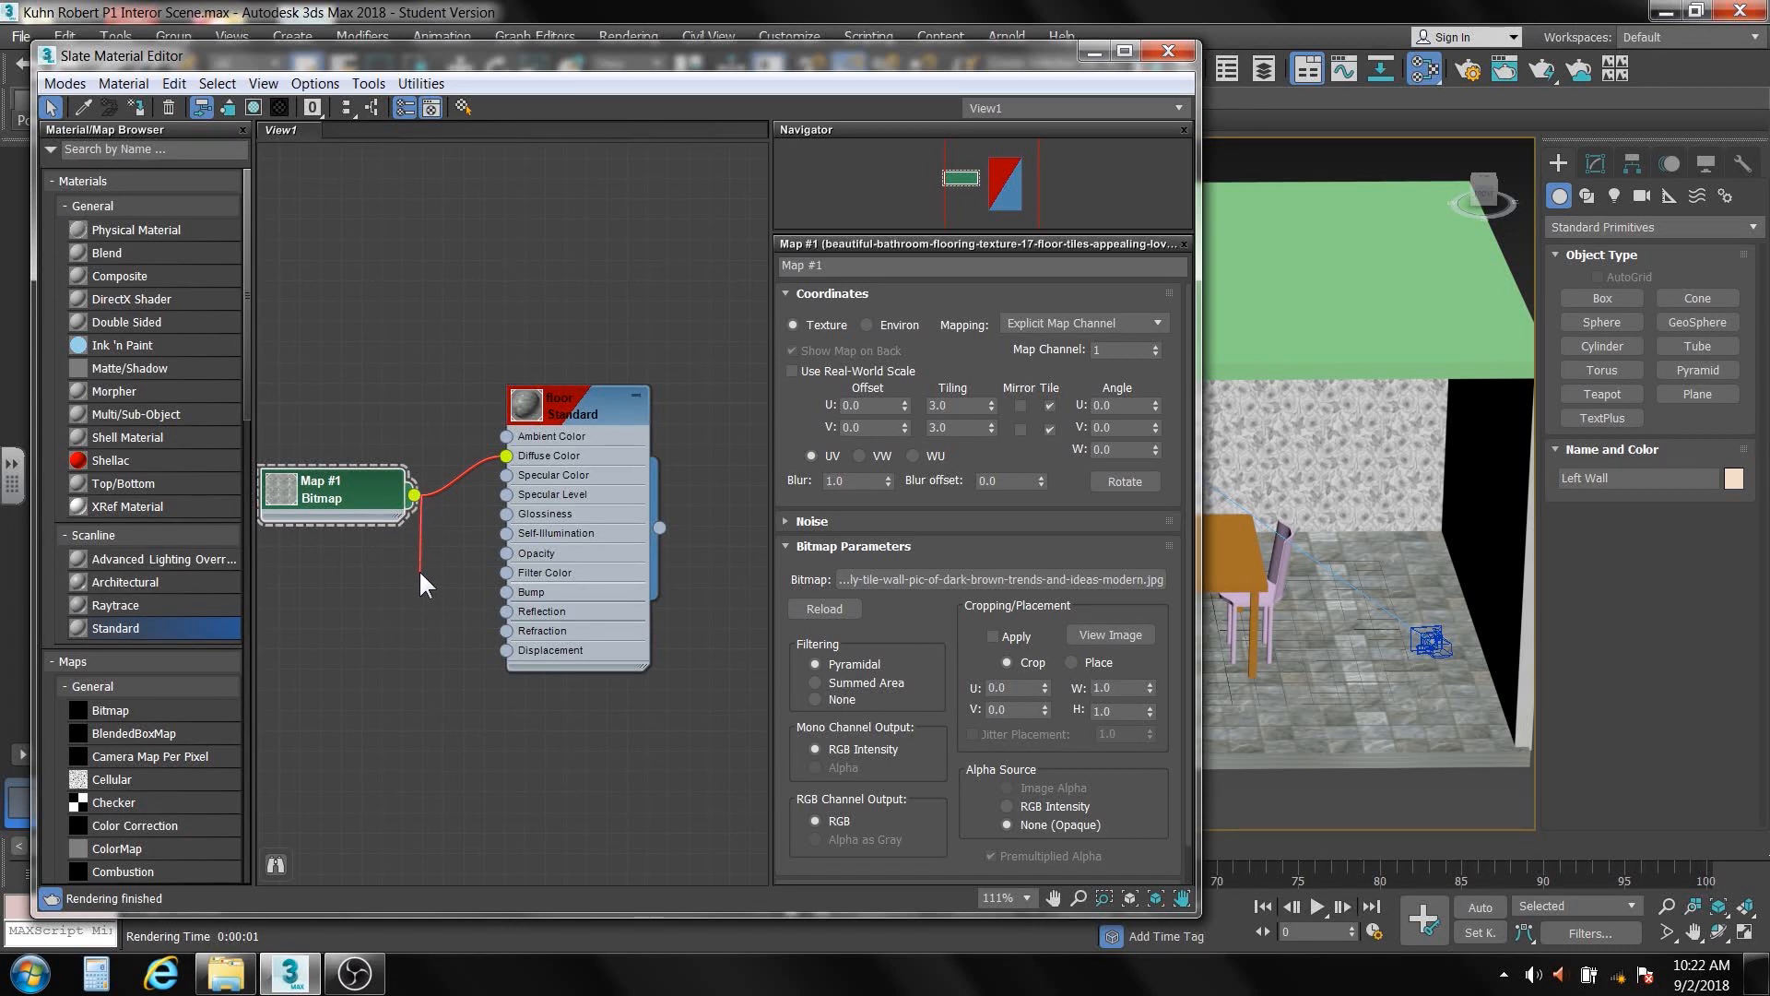
left_click_drag(441, 590, 471, 591)
left_click_drag(483, 579, 508, 596)
Set the floor material's Bump map amount to 100
left_click(589, 402)
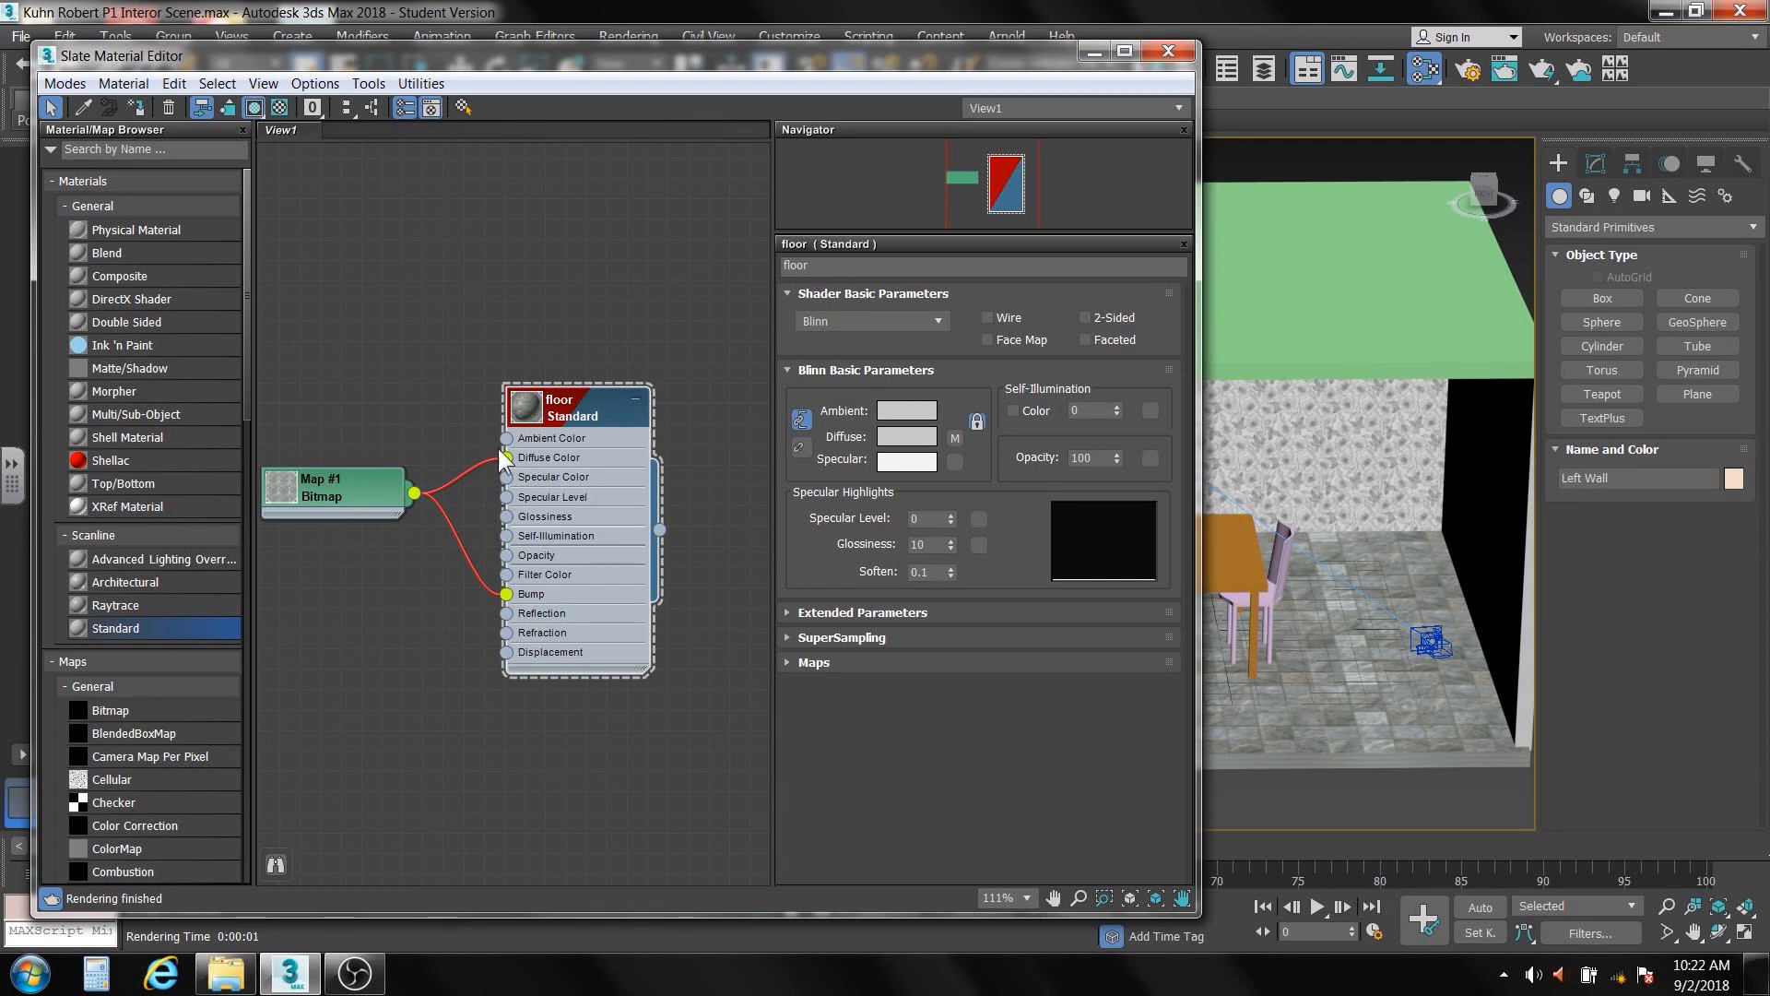
left_click(789, 662)
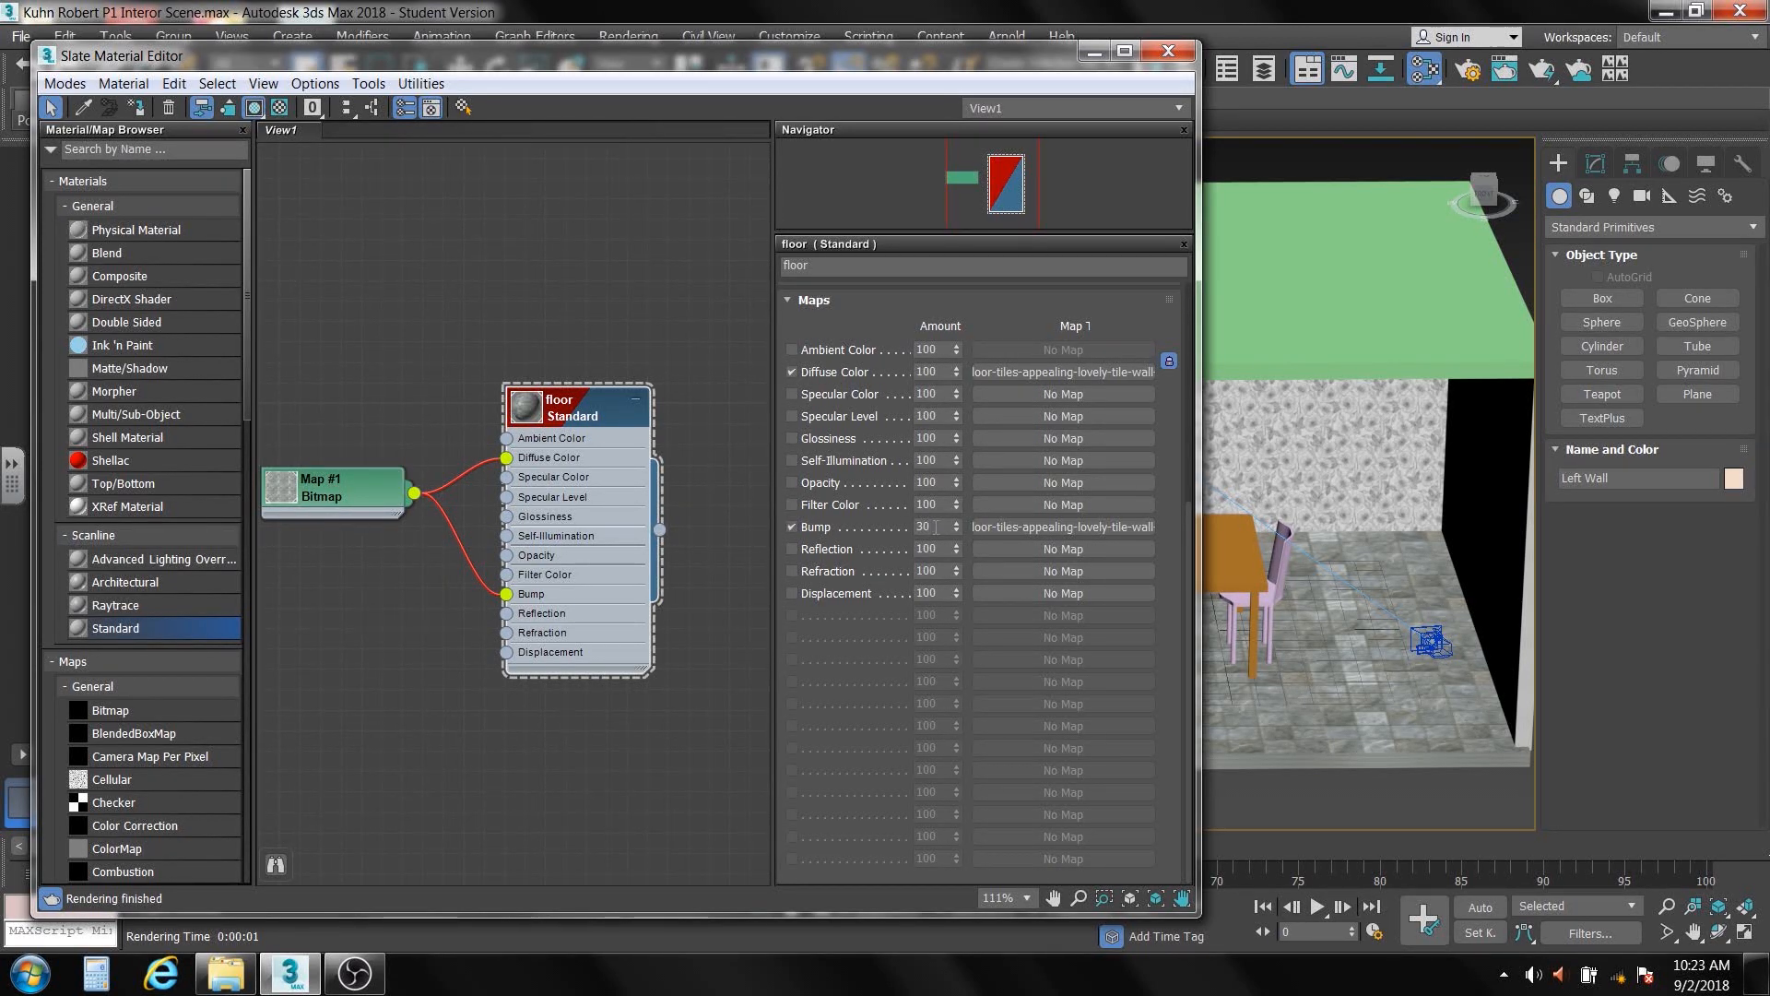
left_click_drag(937, 527, 909, 523)
type("100")
left_click(707, 555)
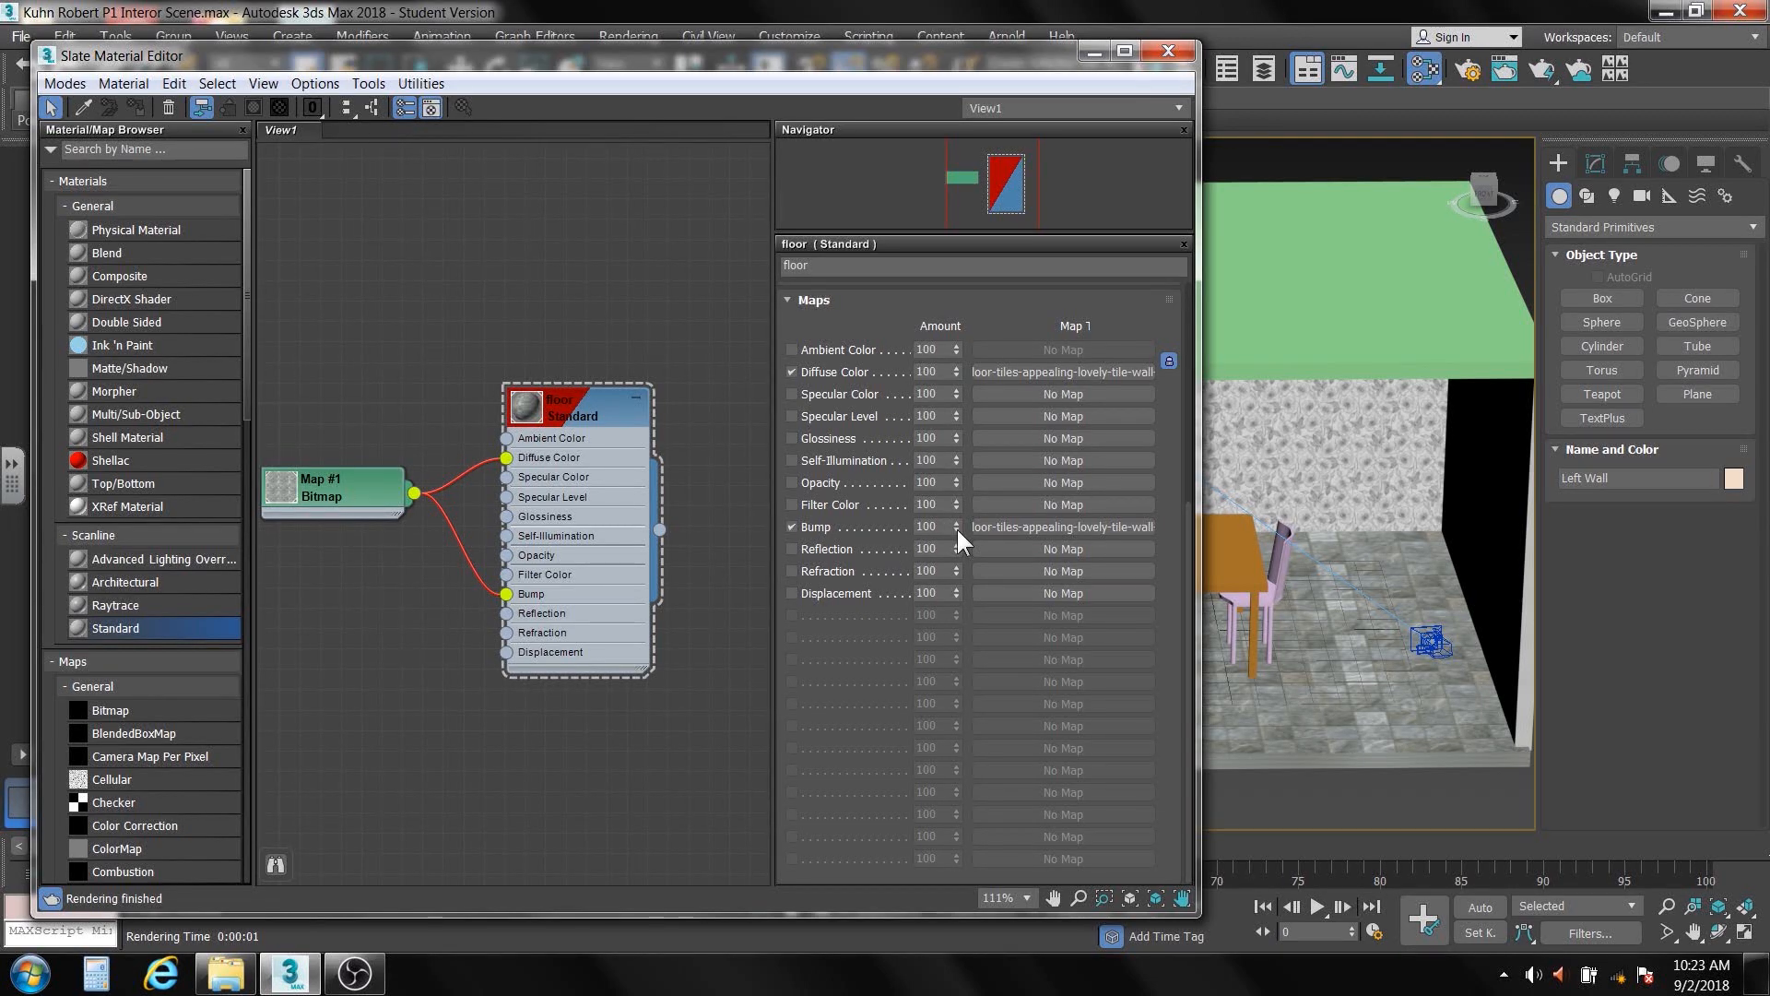
Close the material editor, switch the viewport to the PhysCamera001 view and render the room
left_click(1169, 53)
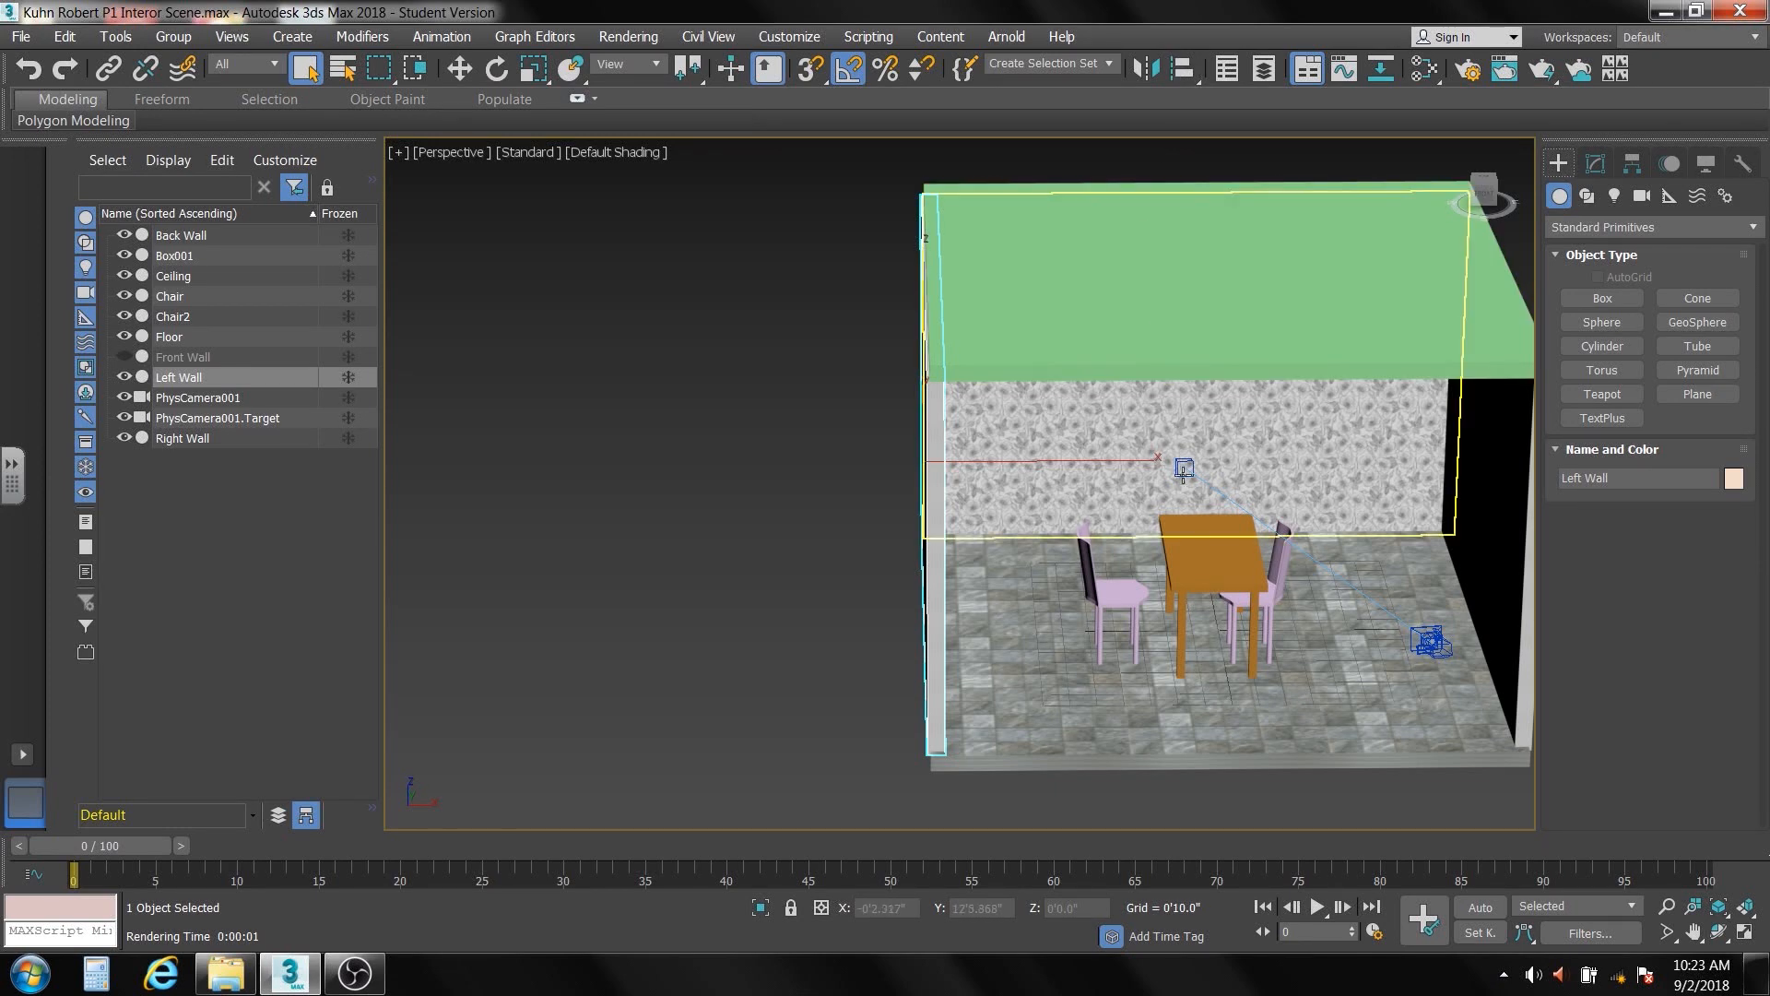
middle_click_drag(1180, 472, 997, 654, "alt")
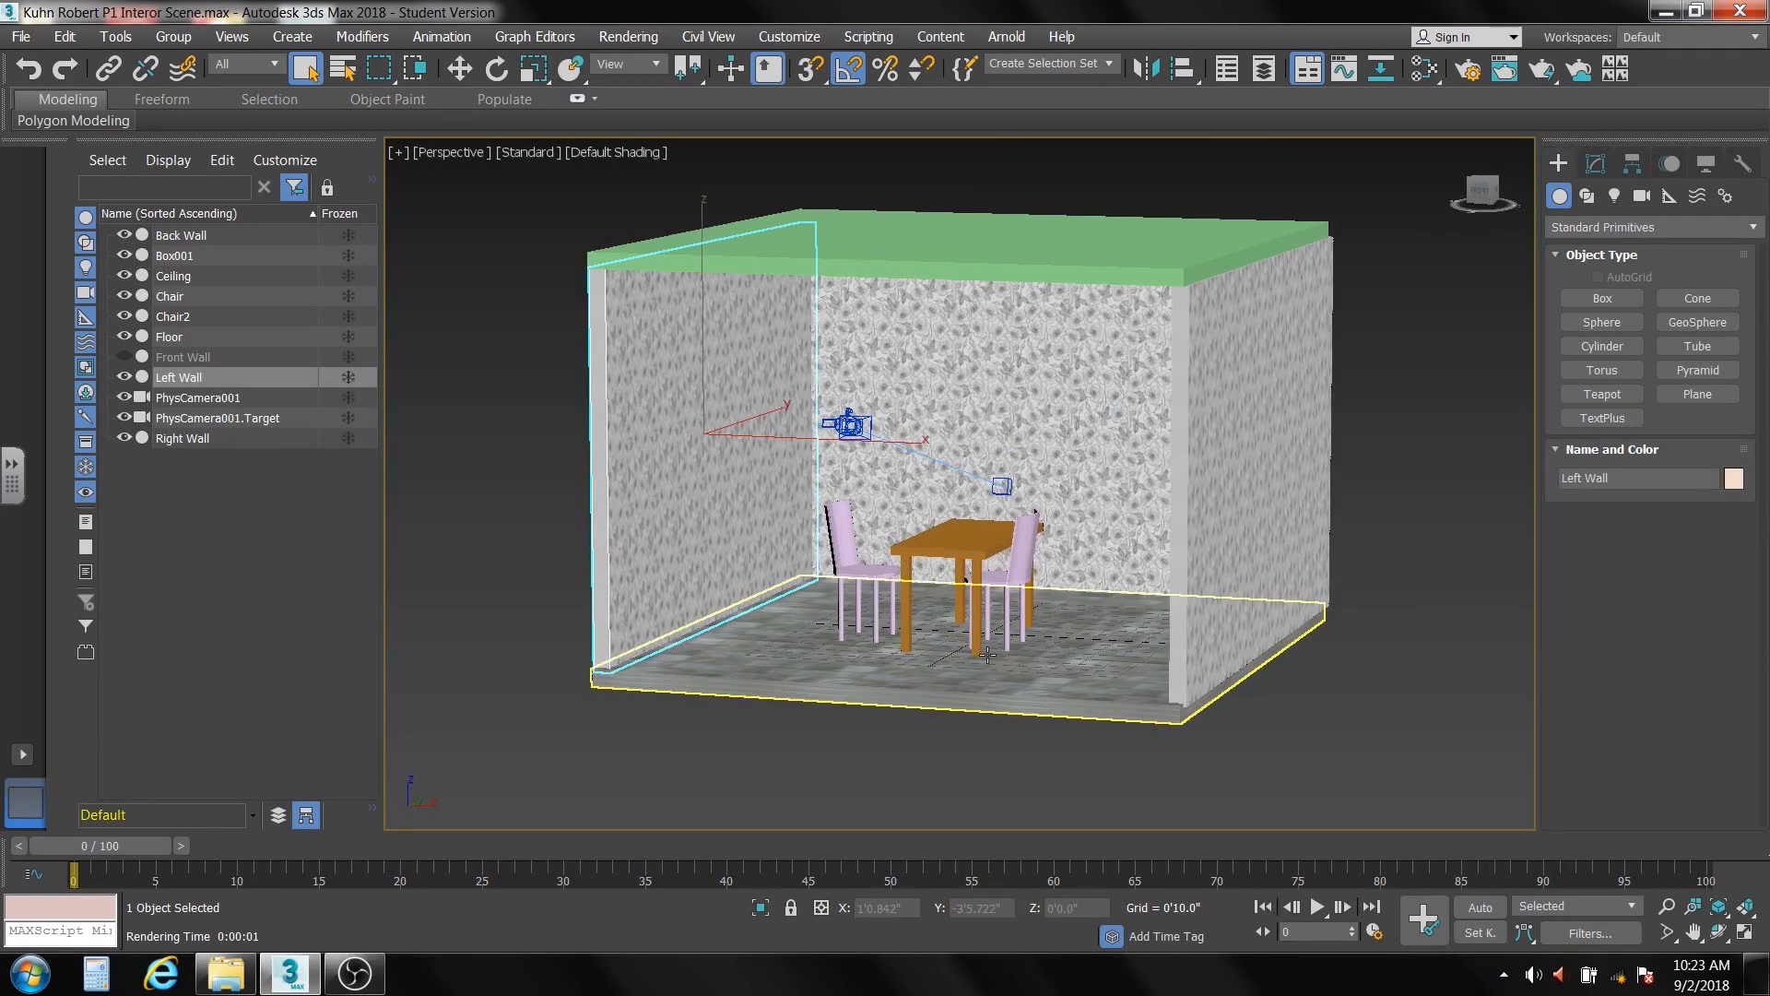
key("c")
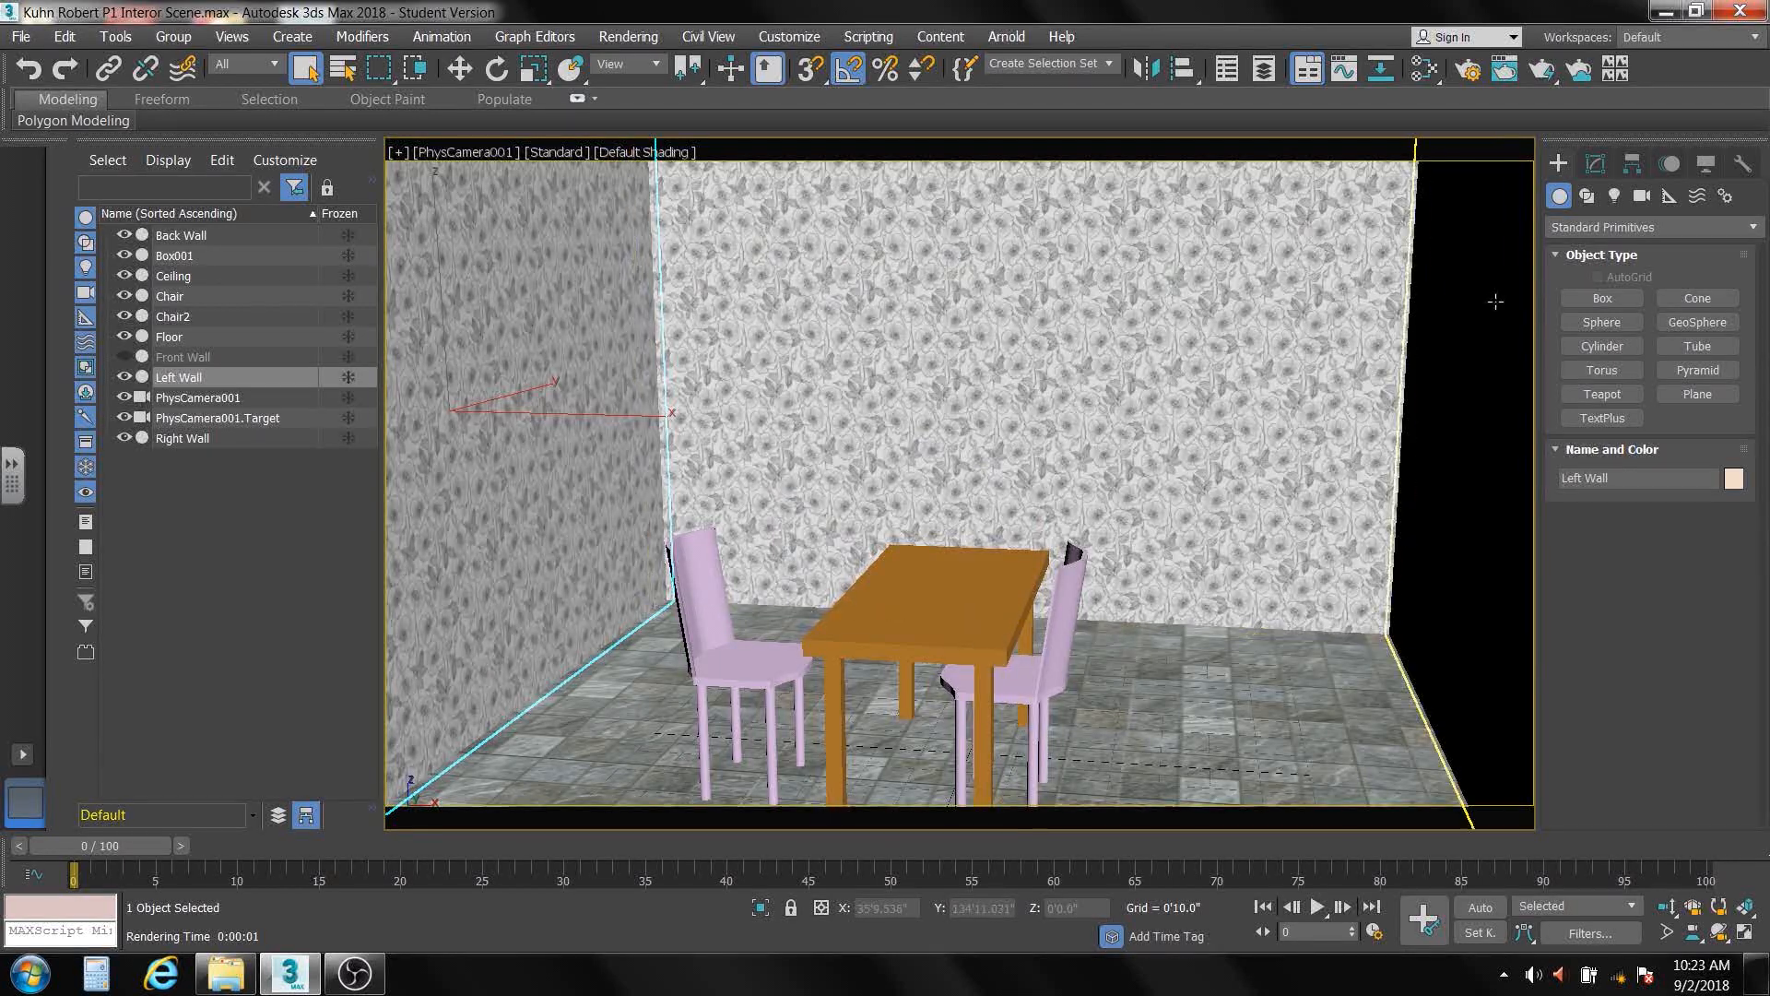
left_click(1541, 70)
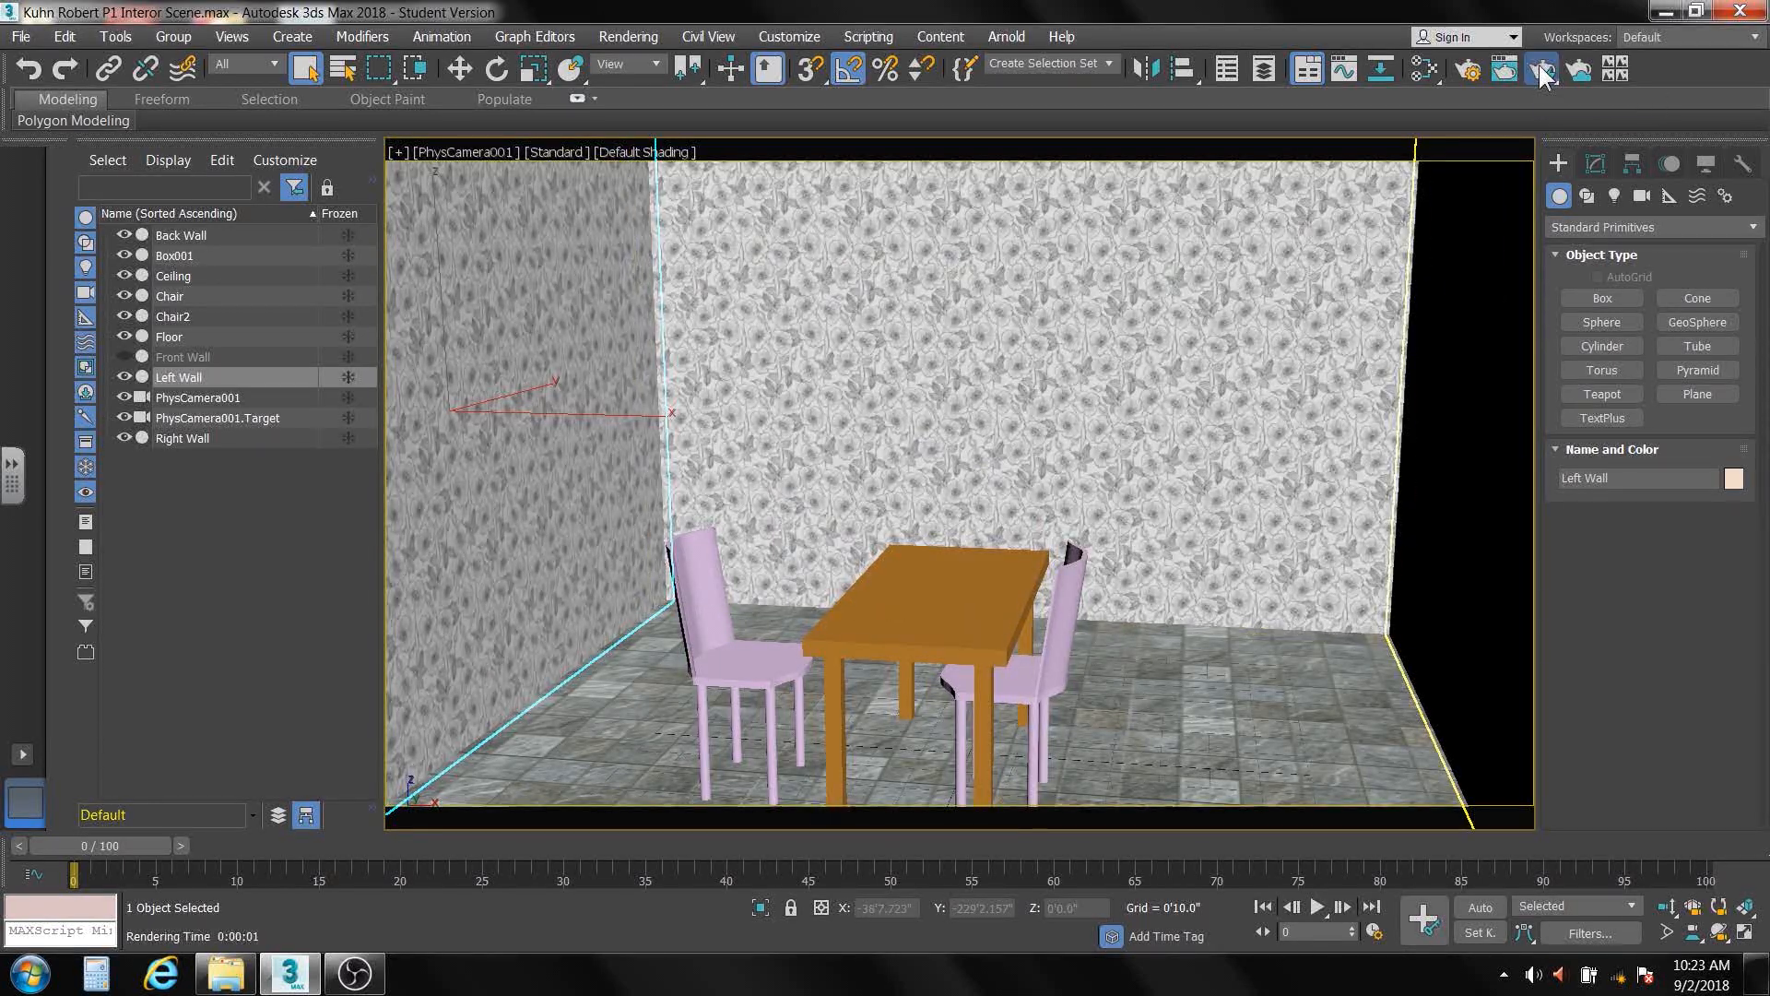